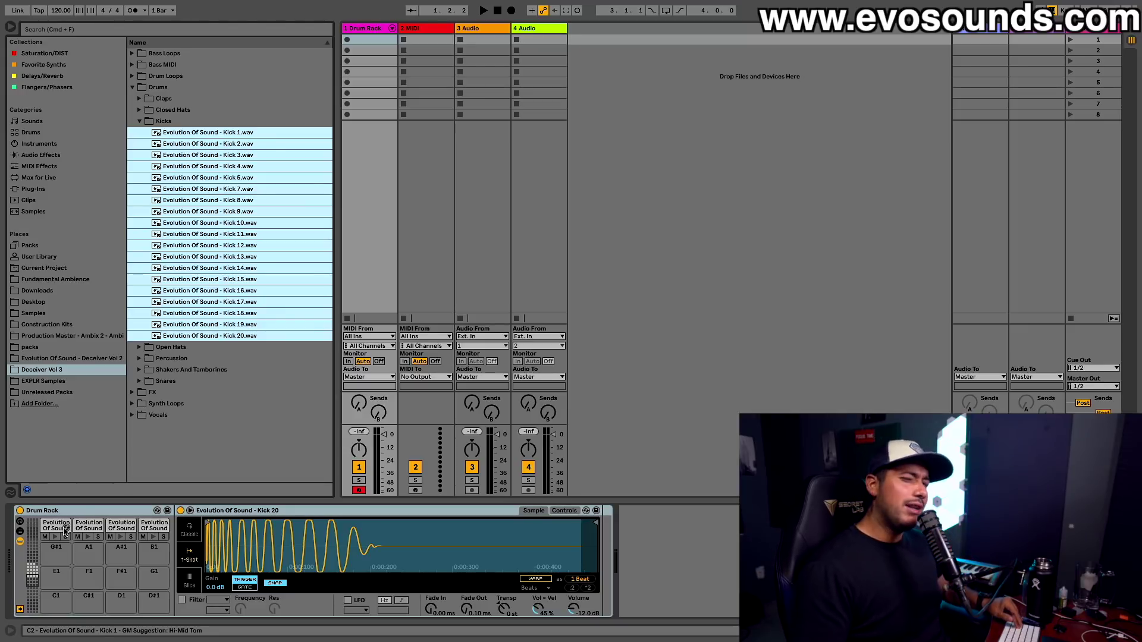
- Rename the kick Drum Rack as "bad ass kicks that i'd like compress"
{"action": "left_click", "coordinate": [36, 575]}
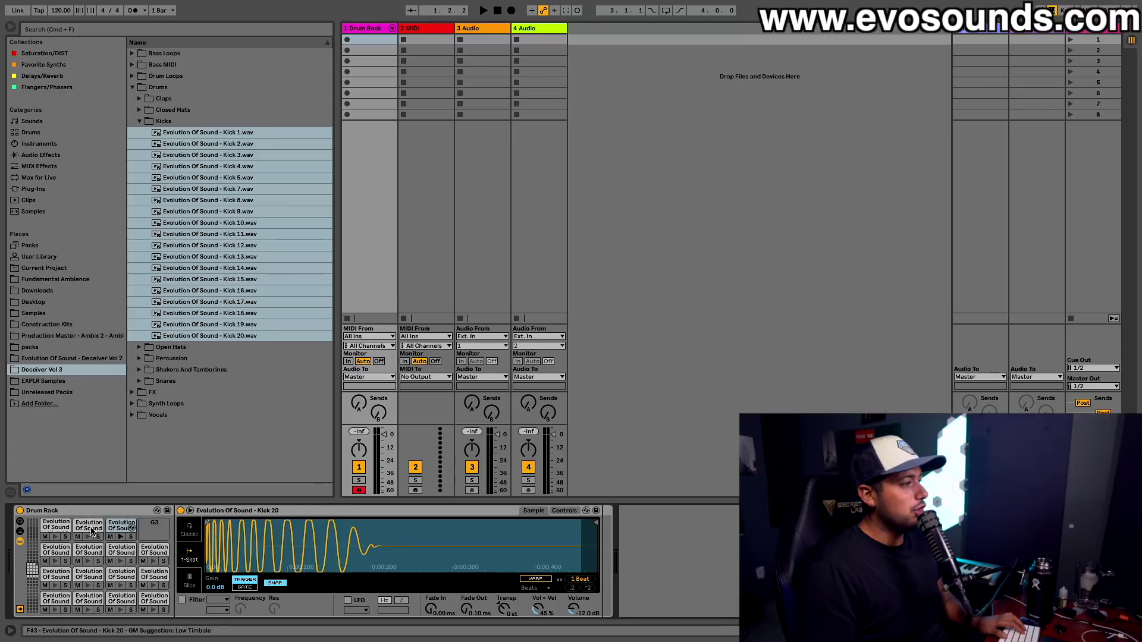
{"action": "left_click", "coordinate": [57, 512]}
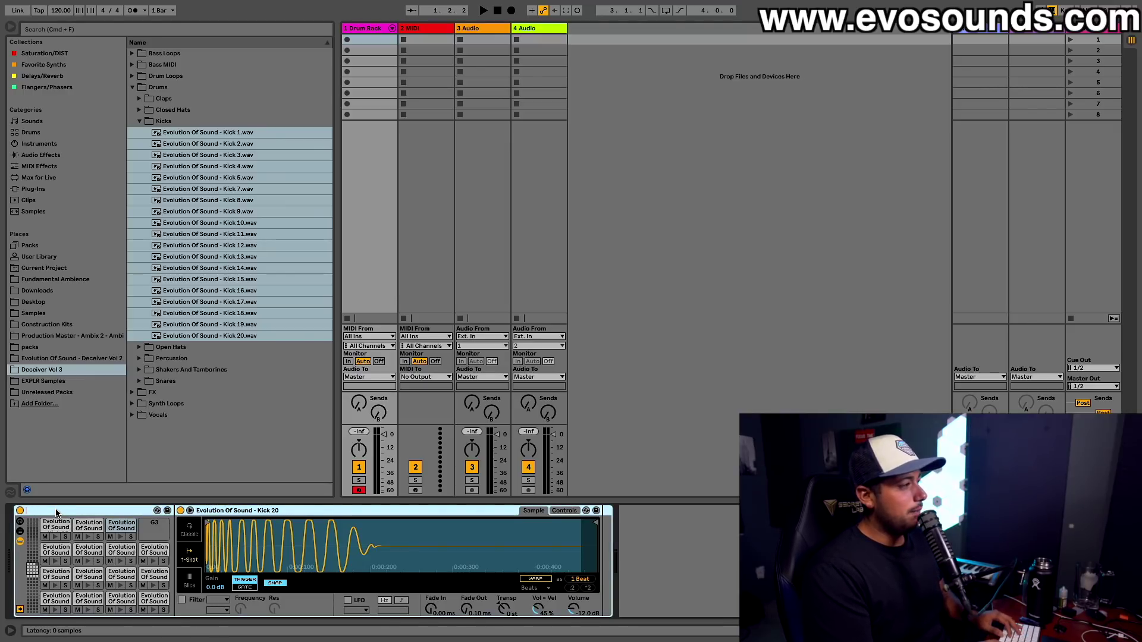
{"action": "type", "text": "bad as"}
{"action": "type", "text": "s kicks that i'd li"}
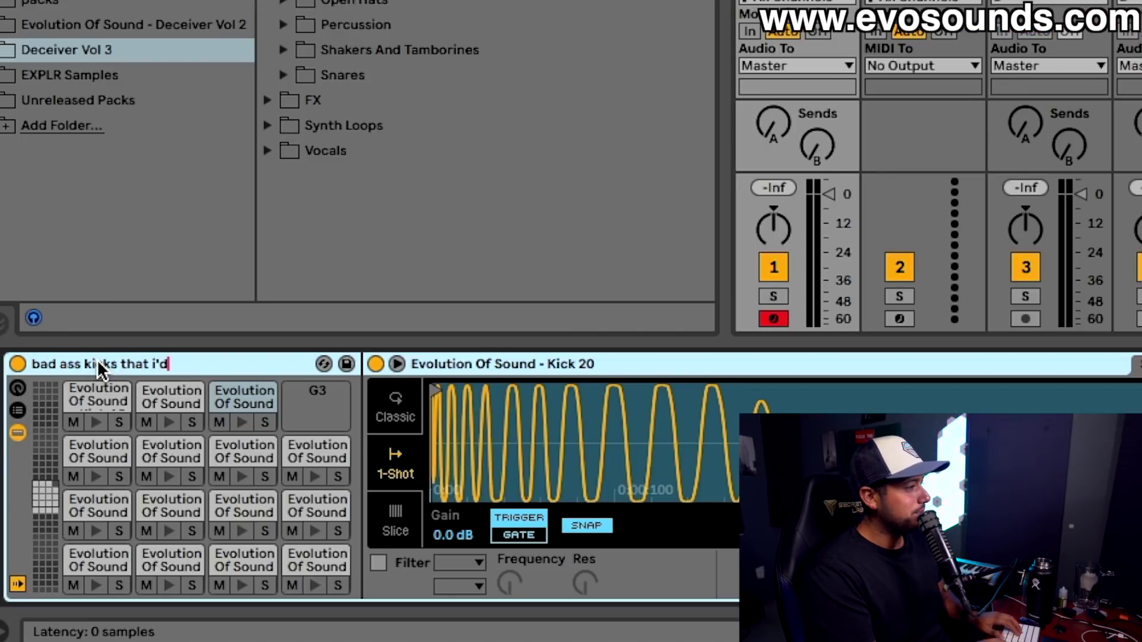
{"action": "type", "text": "ke compress"}
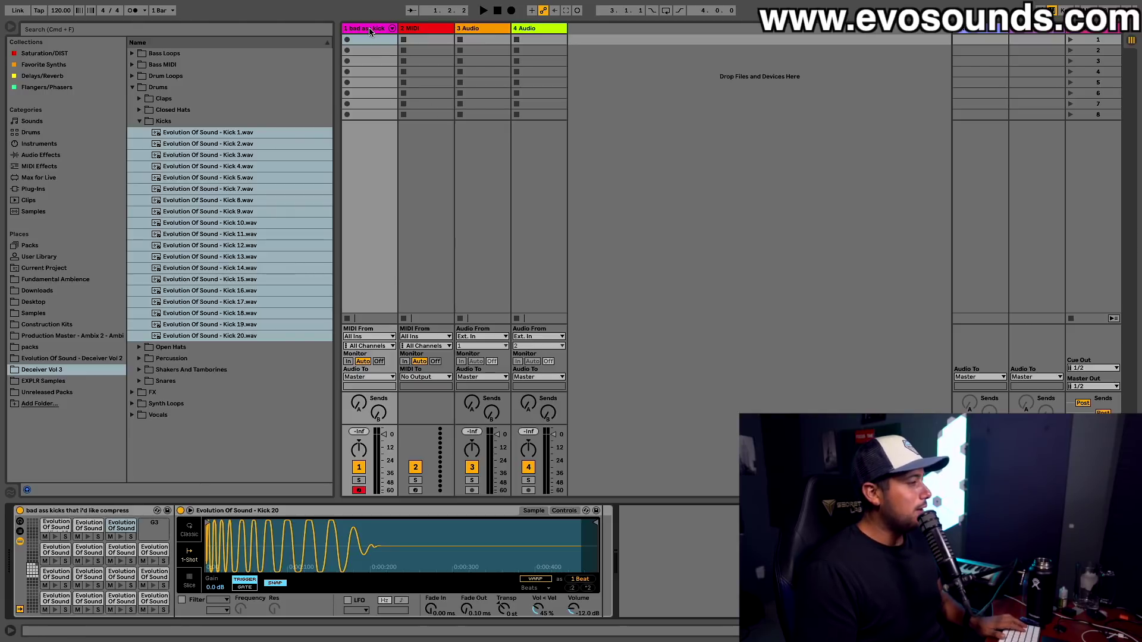
- Create an empty eight-bar MIDI clip from bar 17 to bar 25 on the kick track in the Arrangement
{"action": "key", "text": "Tab"}
{"action": "left_click_drag", "start_coordinate": [497, 101], "coordinate": [541, 102]}
{"action": "mouse_move", "coordinate": [463, 35]}
{"action": "left_mouse_down"}
{"action": "mouse_move", "coordinate": [494, 85]}
{"action": "mouse_move", "coordinate": [499, 137]}
{"action": "left_mouse_up"}
{"action": "left_click", "coordinate": [650, 156]}
{"action": "mouse_move", "coordinate": [651, 156]}
{"action": "left_mouse_down"}
{"action": "mouse_move", "coordinate": [566, 159]}
{"action": "mouse_move", "coordinate": [809, 157]}
{"action": "left_mouse_up"}
{"action": "key", "text": "super+shift+m"}
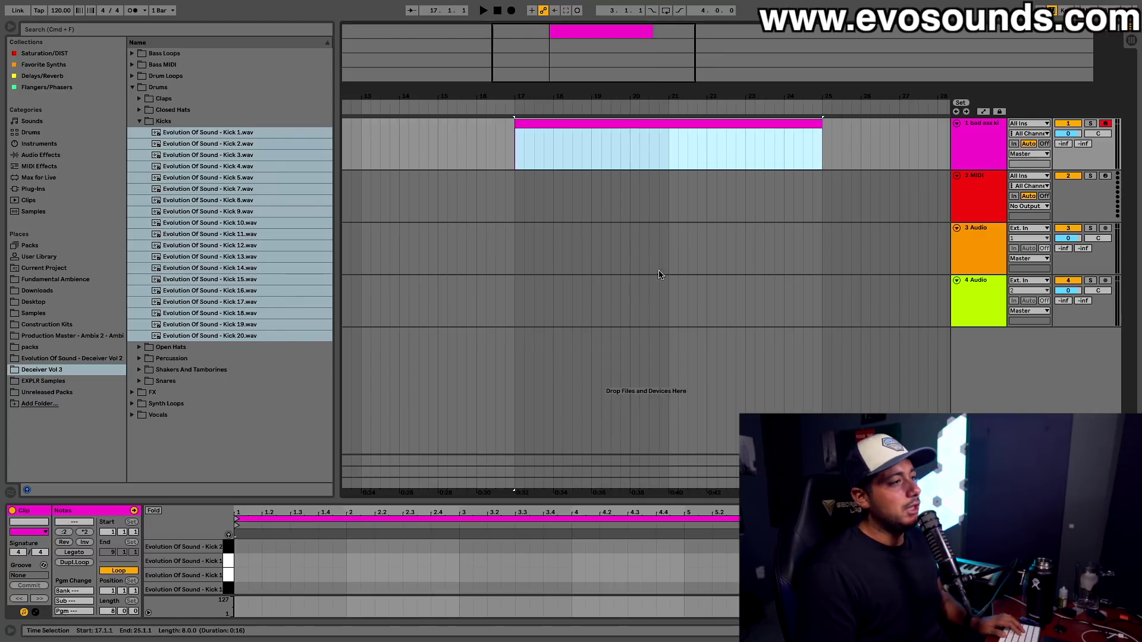
- Enlarge the clip's note editor, add an eighth-note C3 kick at the clip start and duplicate it four times
{"action": "left_click_drag", "start_coordinate": [476, 498], "coordinate": [453, 350]}
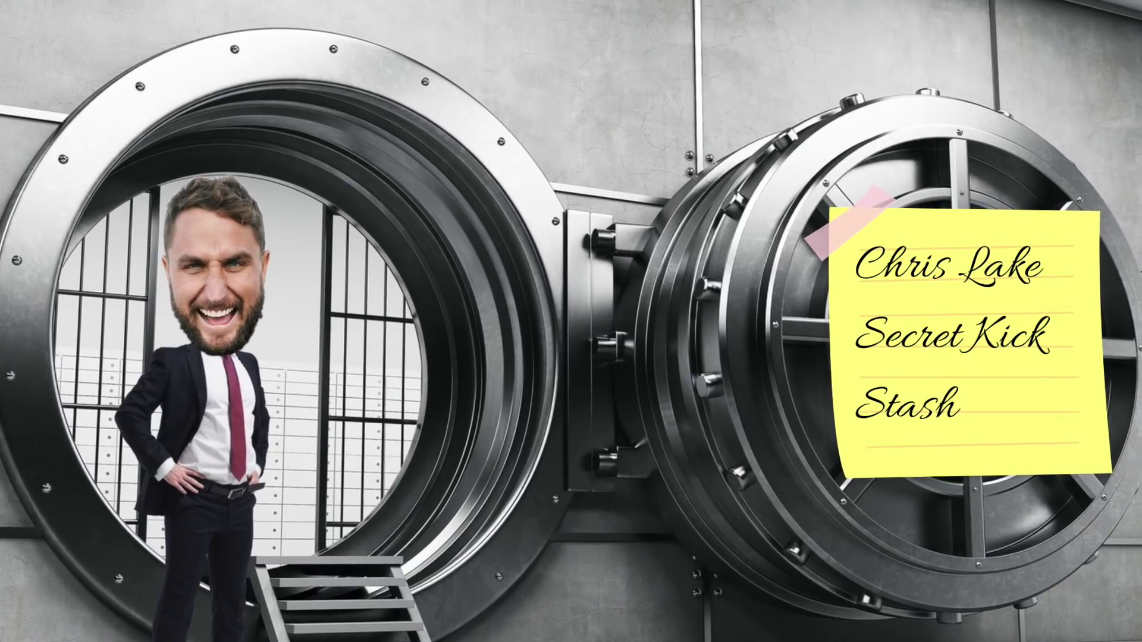
{"action": "left_click", "coordinate": [239, 485]}
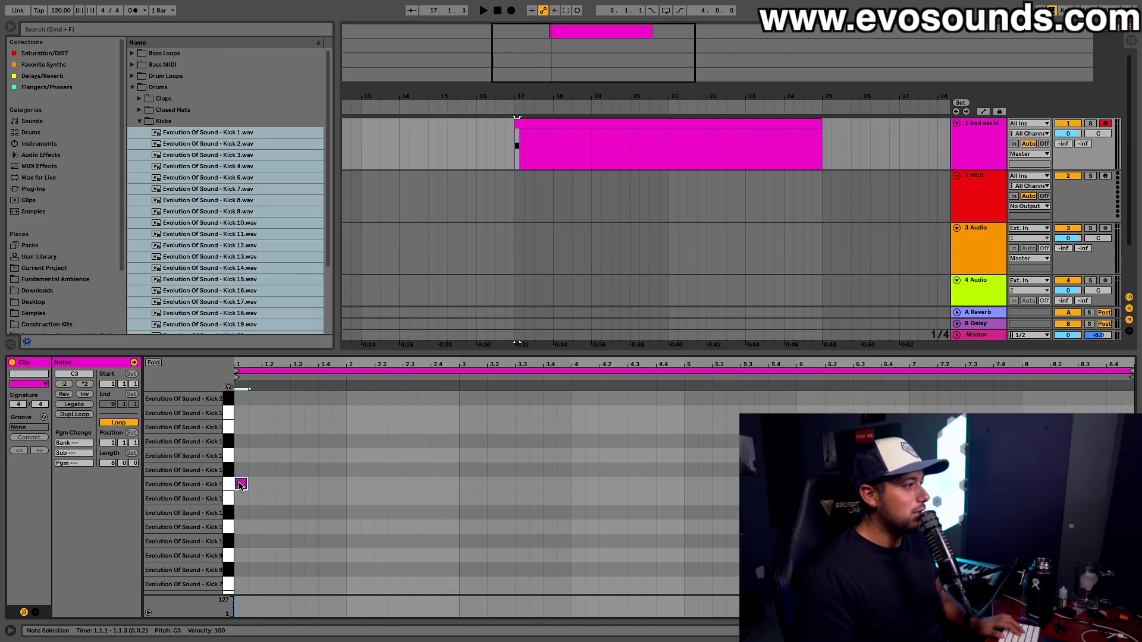
{"action": "mouse_move", "coordinate": [260, 485]}
{"action": "left_mouse_down"}
{"action": "mouse_move", "coordinate": [288, 484]}
{"action": "mouse_move", "coordinate": [249, 485]}
{"action": "left_mouse_up"}
{"action": "key", "text": "super+d"}
{"action": "key", "text": "super+d"}
{"action": "key", "text": "super+d"}
{"action": "key", "text": "super+d"}
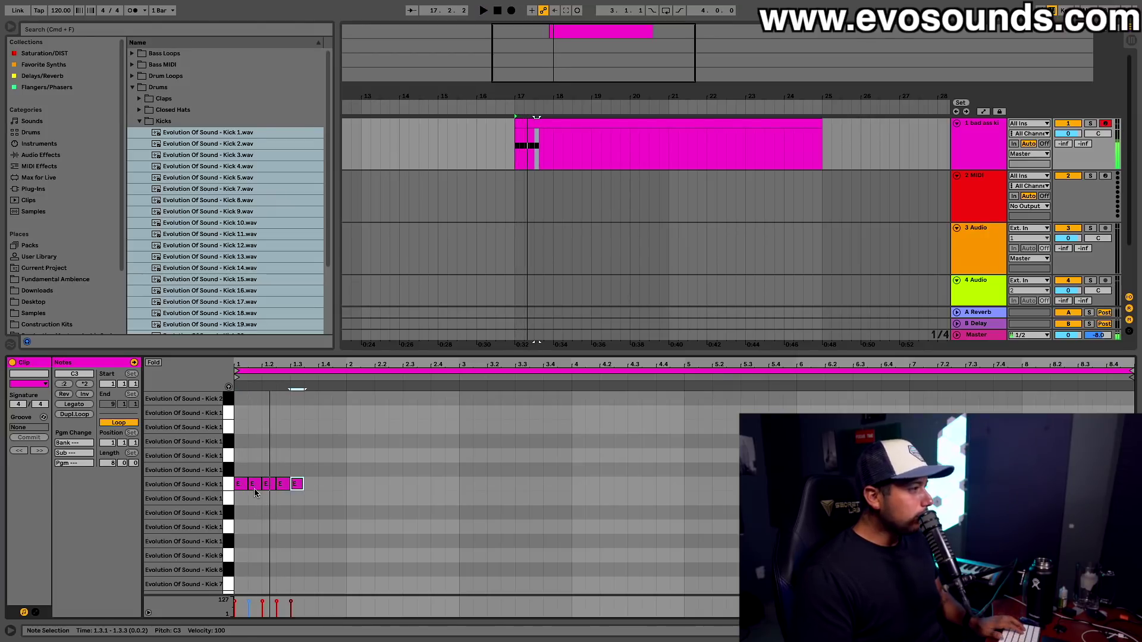
- Rework the C3 kicks as one-beat notes and duplicate them until they fill all eight bars of the clip
{"action": "left_click_drag", "start_coordinate": [244, 485], "coordinate": [257, 487]}
{"action": "key", "text": "super+d"}
{"action": "key", "text": "super+d"}
{"action": "key", "text": "super+d"}
{"action": "key", "text": "super+d"}
{"action": "key", "text": "super+d"}
{"action": "key", "text": "super+d"}
{"action": "key", "text": "super+d"}
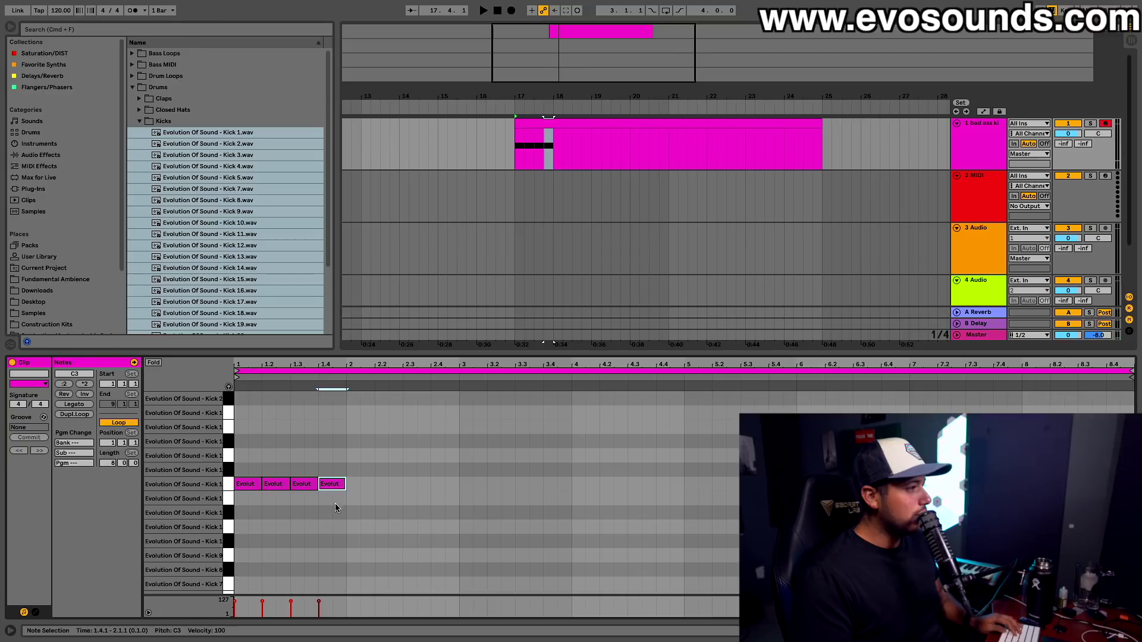
{"action": "key", "text": "super+d"}
{"action": "key", "text": "super+d"}
{"action": "key", "text": "super+d"}
- Set the project tempo to 126 BPM and play the kick pattern
{"action": "key", "text": "space"}
{"action": "type", "text": "12"}
{"action": "key", "text": "Return"}
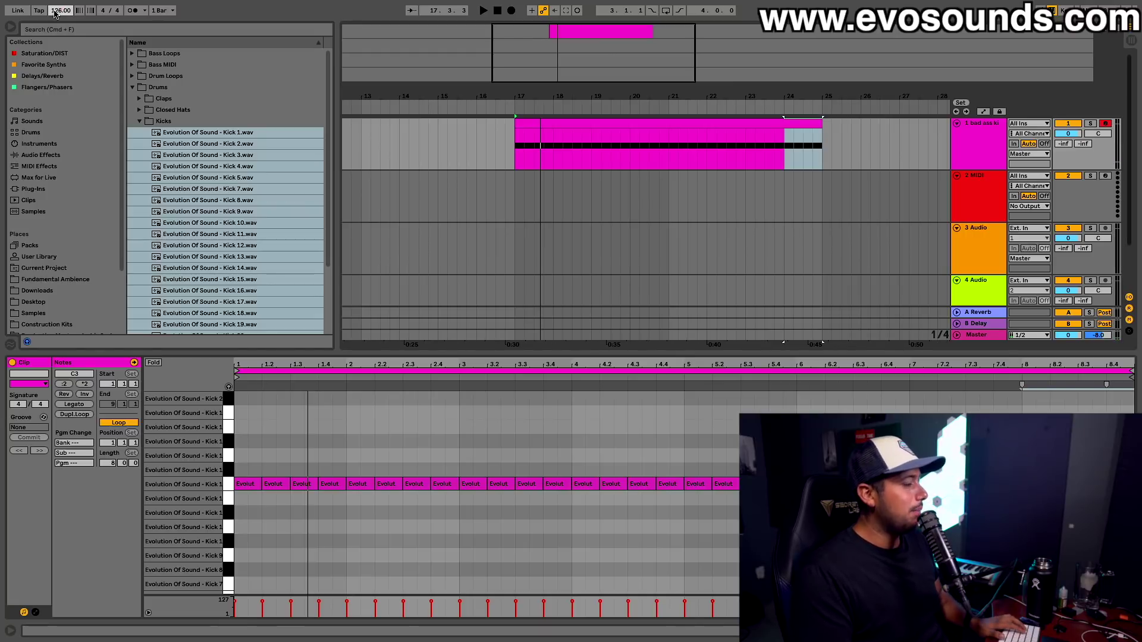
{"action": "key", "text": "space"}
- Select all the kick notes and shift them across the rack's pitches during playback to audition kicks, settling on C2
{"action": "left_click", "coordinate": [248, 506]}
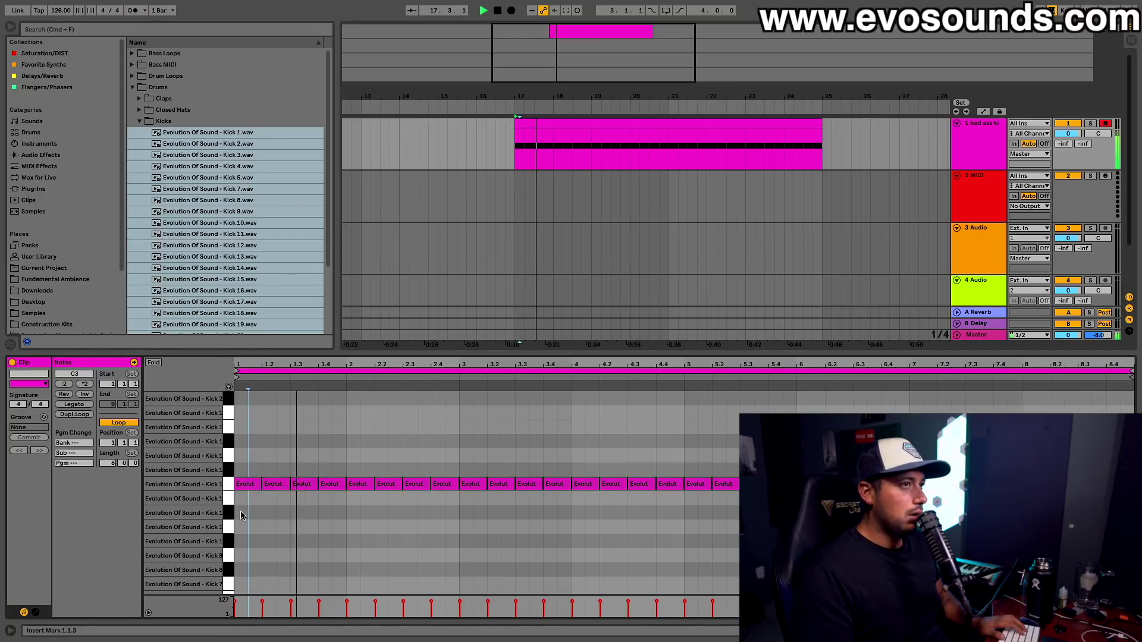
{"action": "left_click_drag", "start_coordinate": [252, 512], "coordinate": [1140, 408]}
{"action": "key", "text": "Up"}
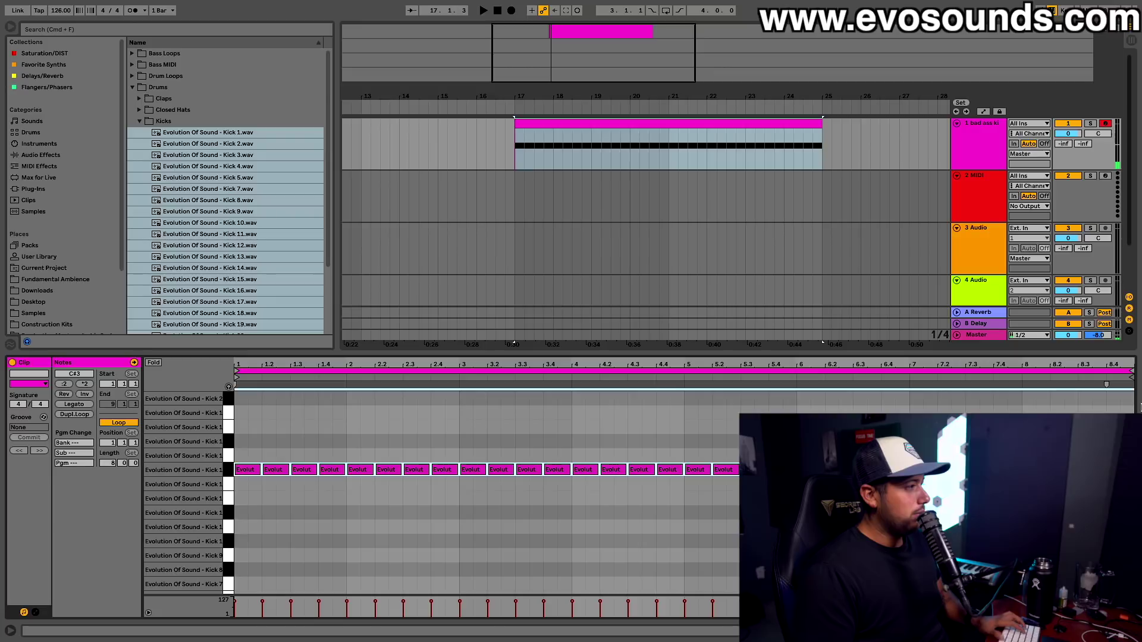
{"action": "key", "text": "Up"}
{"action": "key", "text": "Up"}
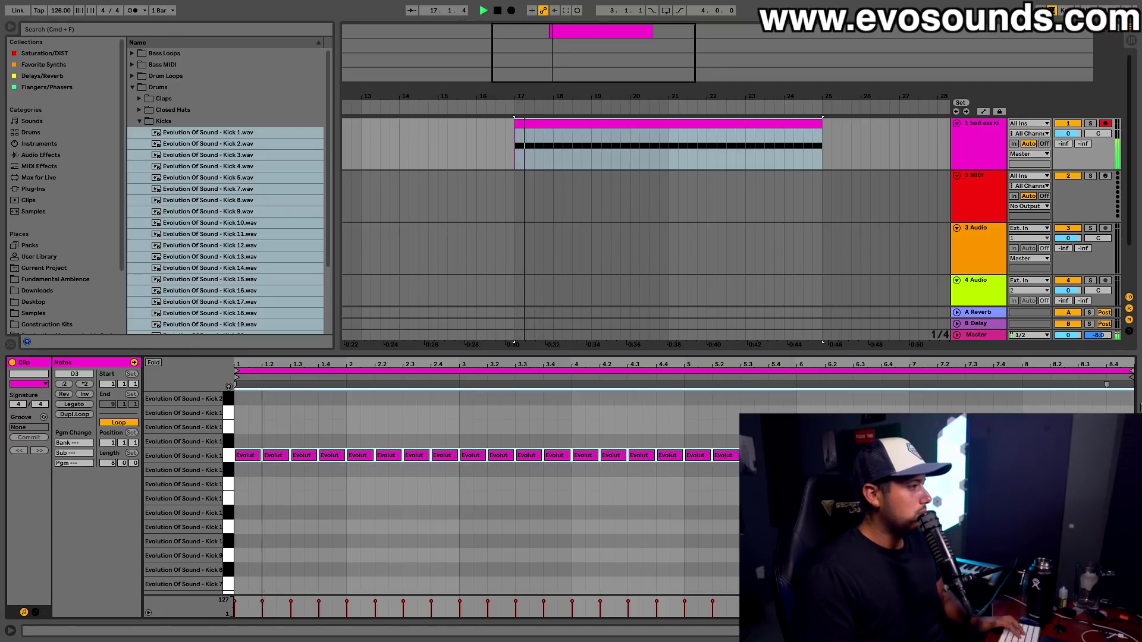
{"action": "key", "text": "Up"}
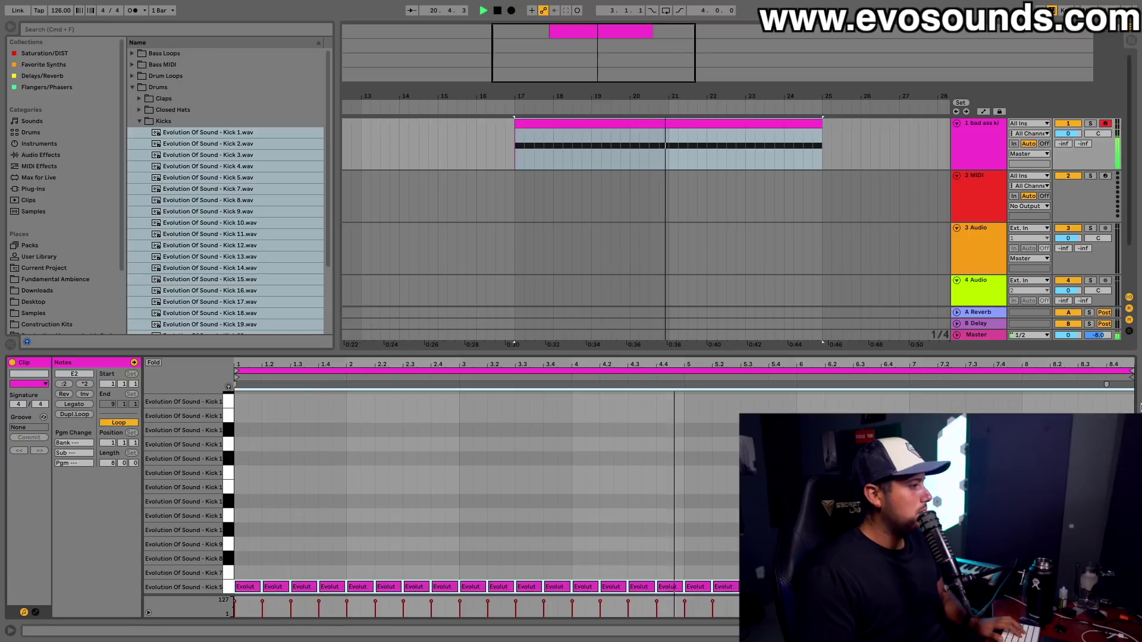
{"action": "key", "text": "Down"}
{"action": "key", "text": "Down"}
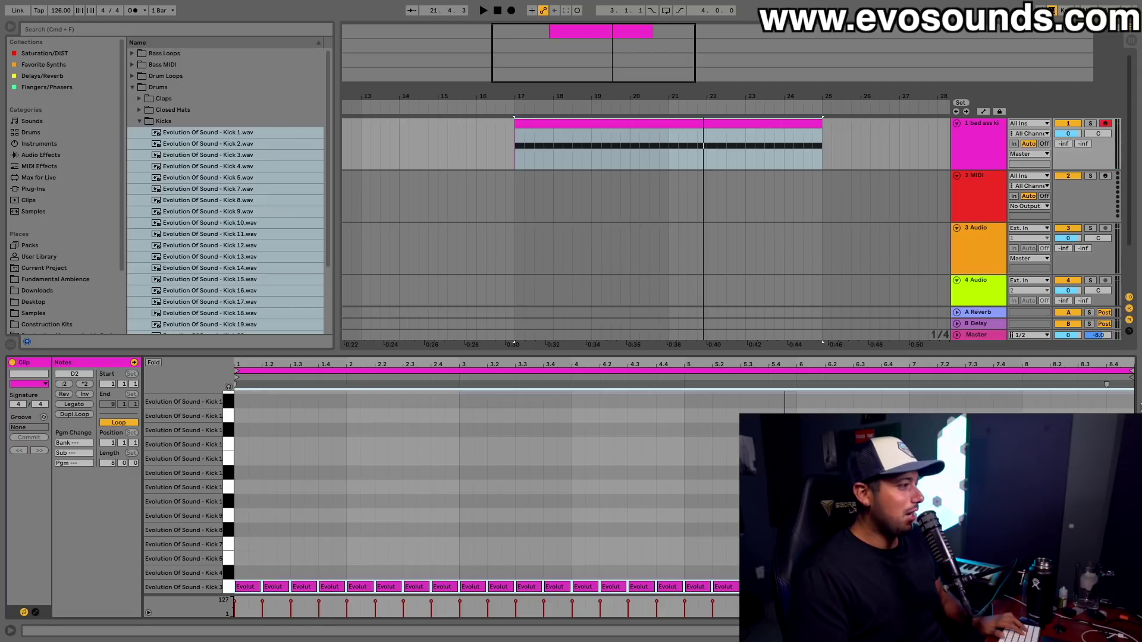
{"action": "key", "text": "Down"}
{"action": "key", "text": "space"}
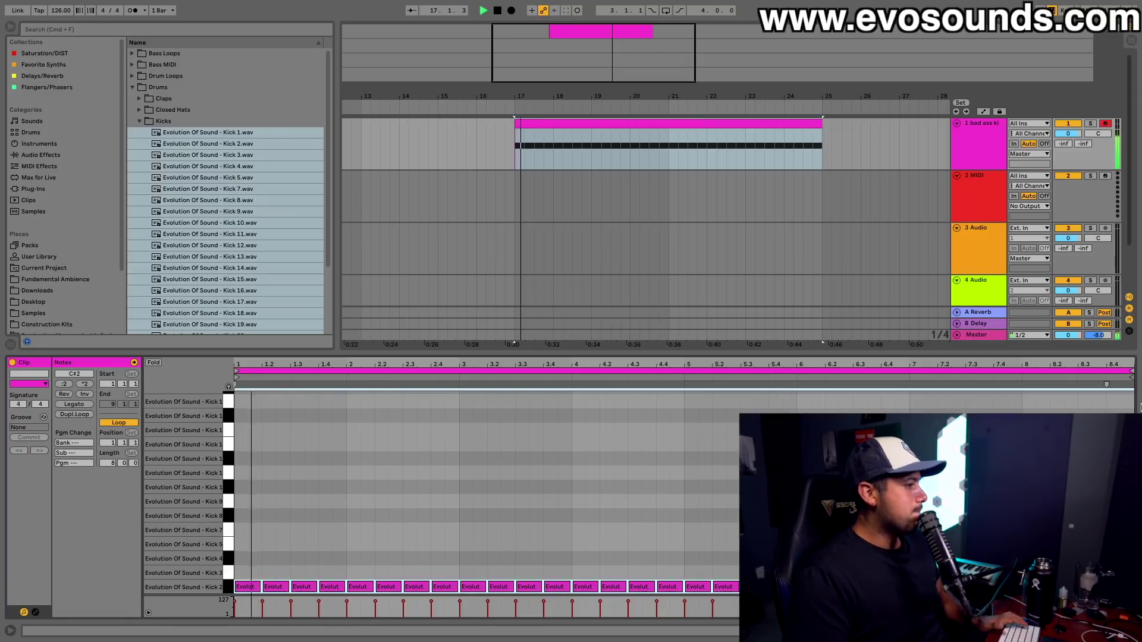
{"action": "key", "text": "Down"}
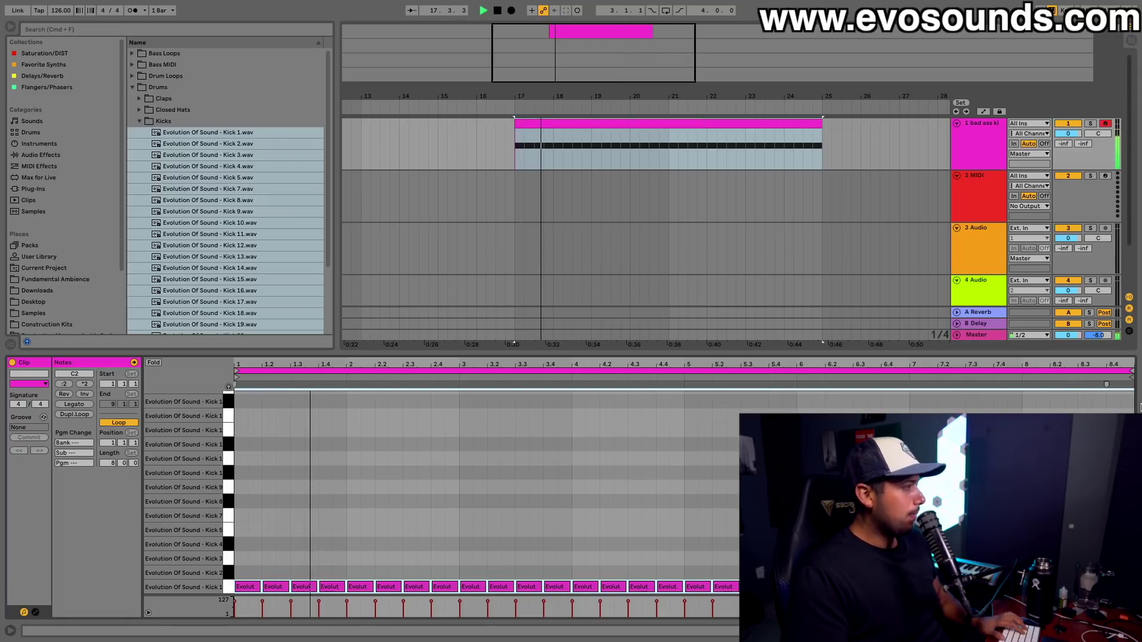
- Shrink the note editor, switch to Session view and enlarge the mixer meters to check the kick track's level
{"action": "left_click_drag", "start_coordinate": [552, 351], "coordinate": [553, 461]}
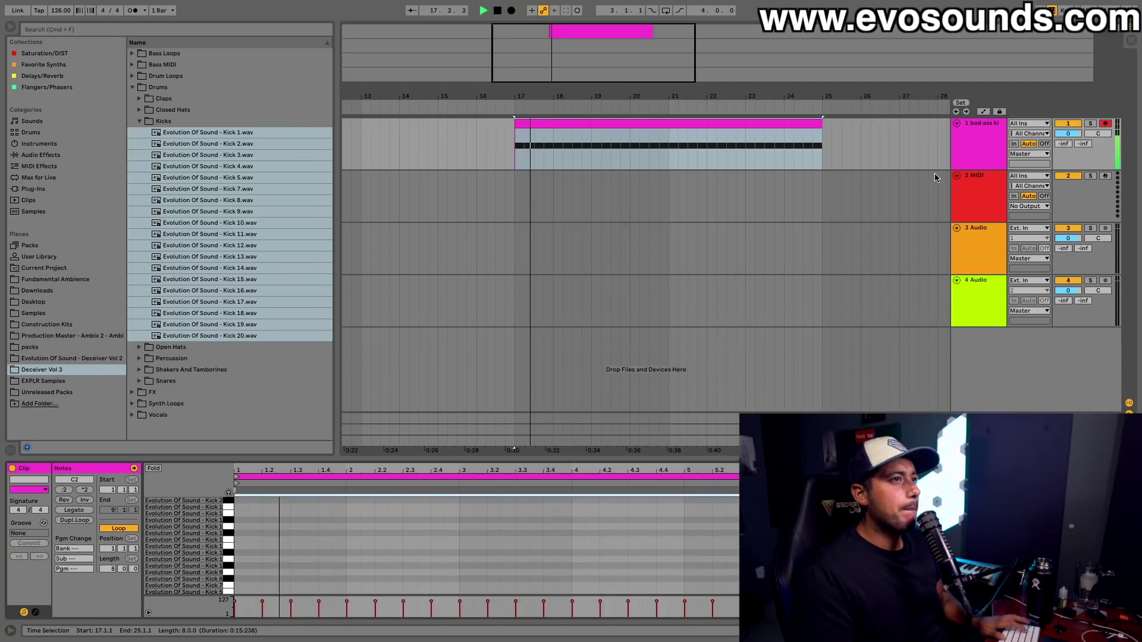
{"action": "key", "text": "Tab"}
{"action": "left_click_drag", "start_coordinate": [380, 381], "coordinate": [387, 319]}
{"action": "key", "text": "space"}
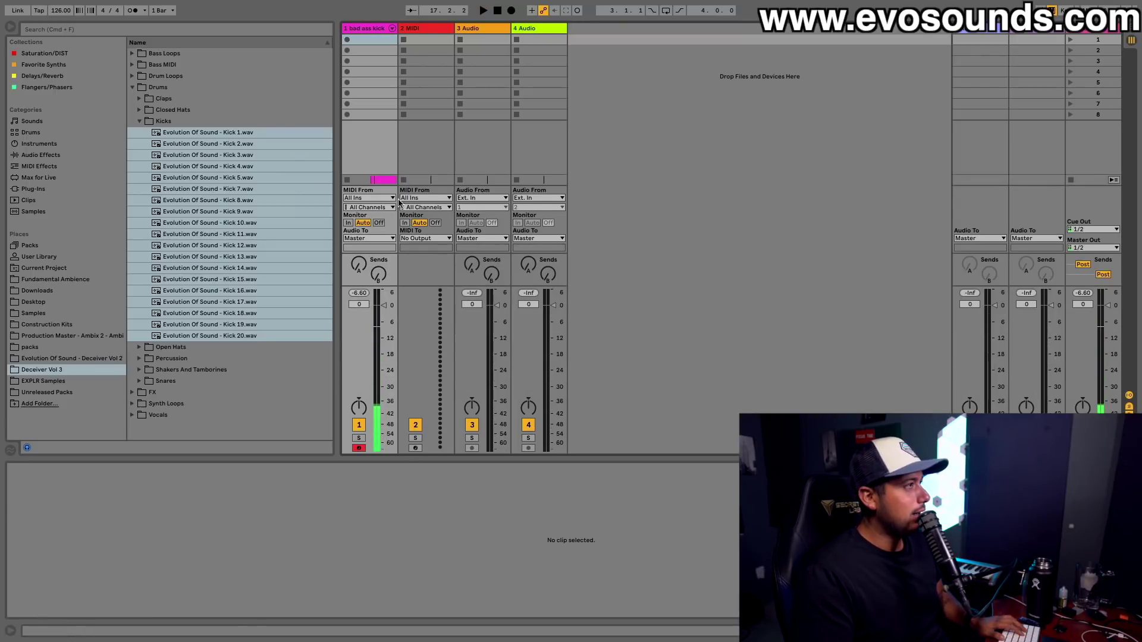
- Select the second MIDI track, open the Claps folder in place of Kicks and preview Clap 3 through Clap 6
{"action": "left_click", "coordinate": [424, 30]}
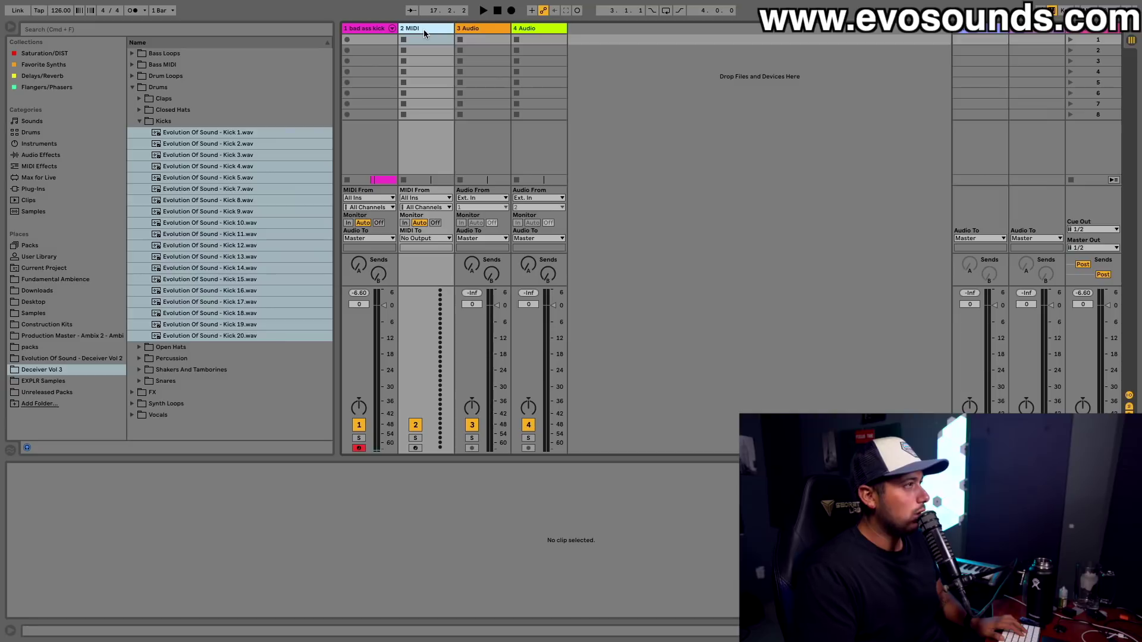
{"action": "left_click", "coordinate": [140, 121]}
{"action": "left_click", "coordinate": [140, 98]}
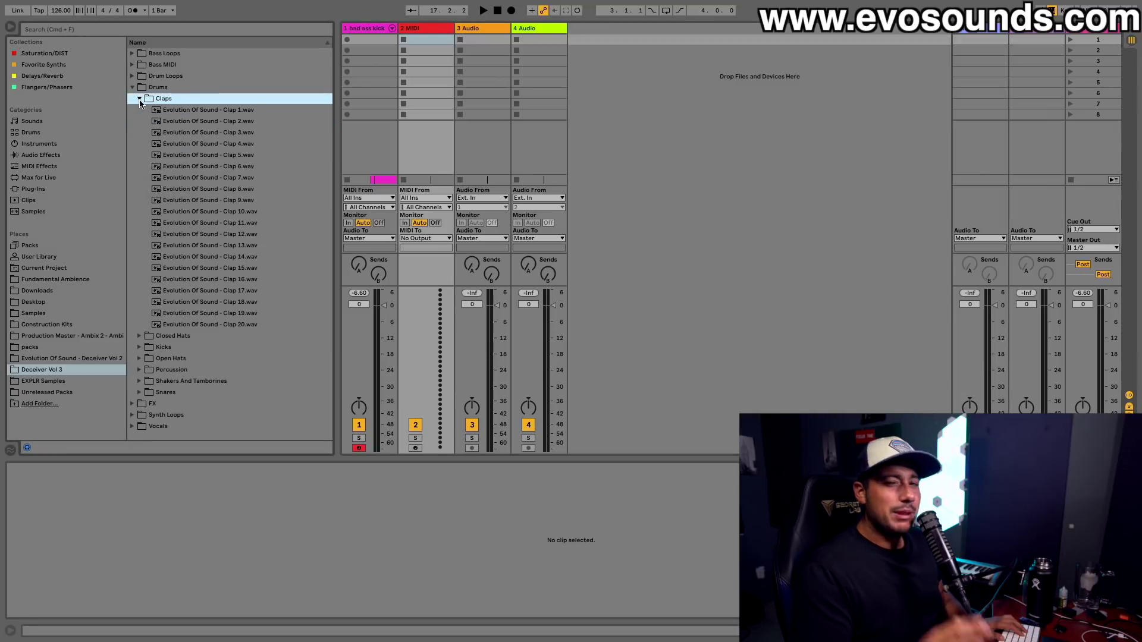
{"action": "left_click", "coordinate": [197, 132]}
{"action": "left_click", "coordinate": [218, 146]}
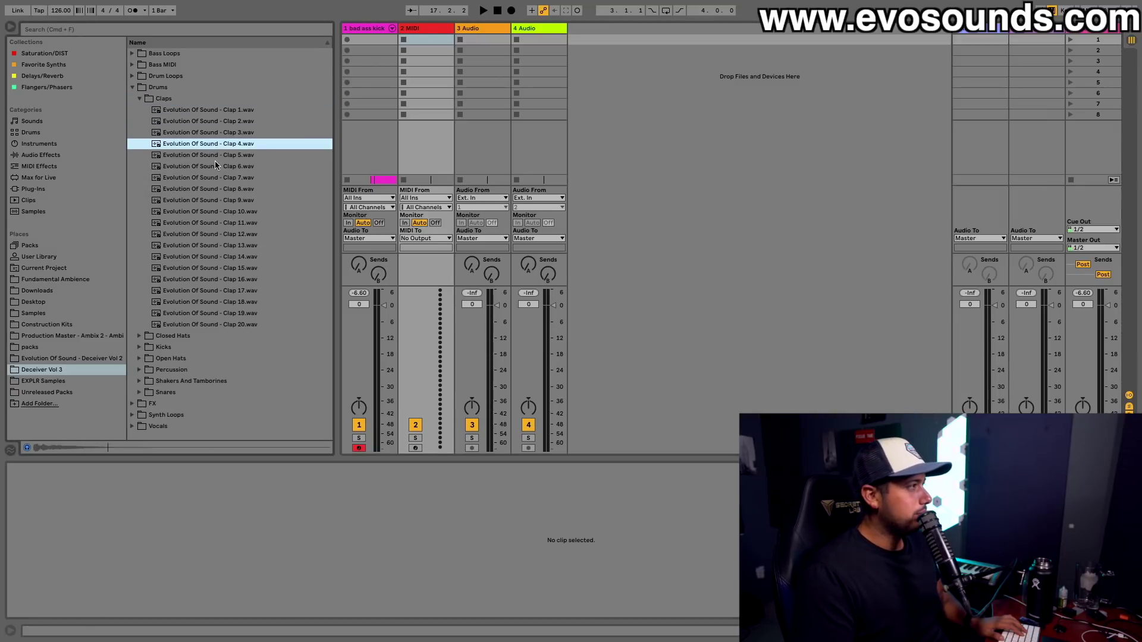
{"action": "left_click", "coordinate": [223, 166]}
{"action": "key", "text": "Up"}
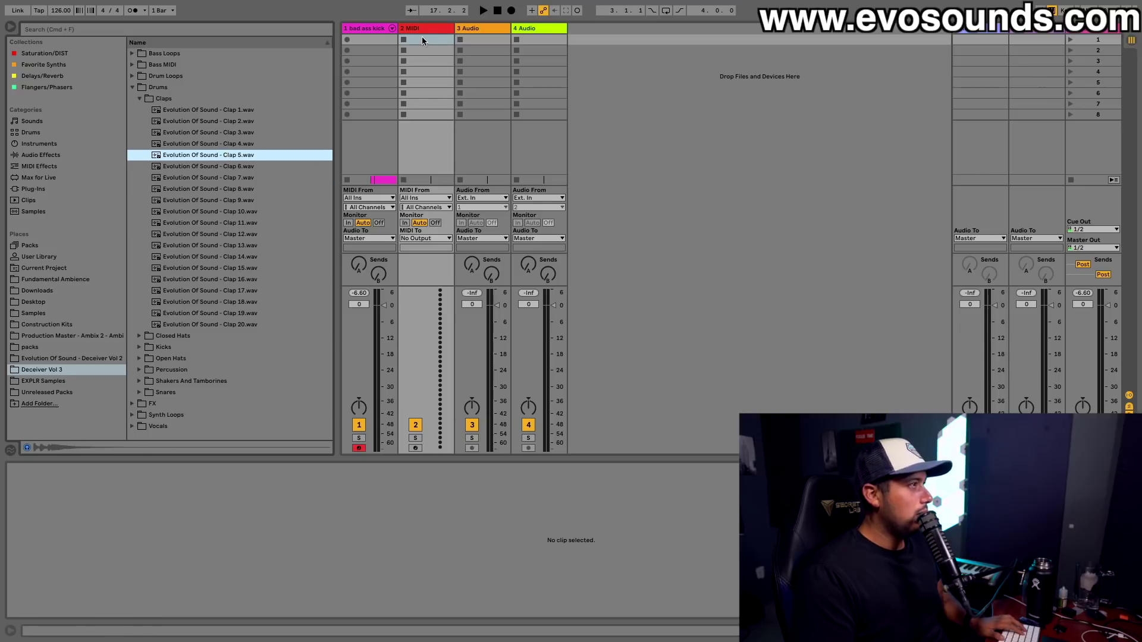
- Load an empty Drum Rack onto the second MIDI track and return to the Deceiver Vol 3 samples
{"action": "left_click", "coordinate": [33, 132]}
{"action": "left_click_drag", "start_coordinate": [163, 66], "coordinate": [418, 49]}
{"action": "left_click", "coordinate": [44, 314]}
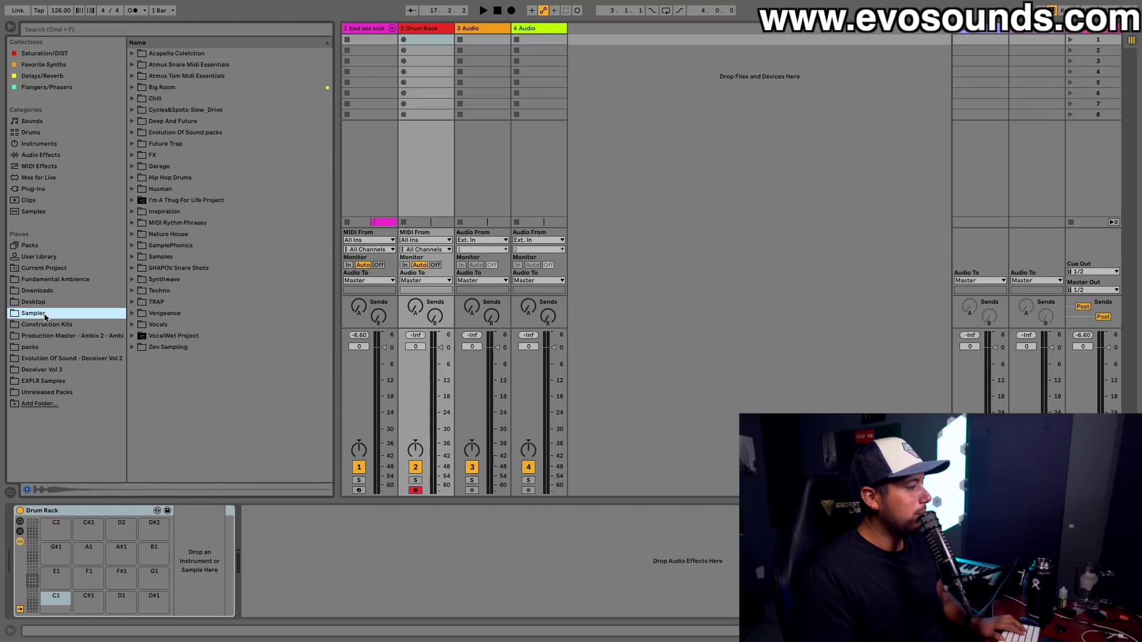
{"action": "left_click", "coordinate": [48, 371]}
- Preview claps from Clap 9 to Clap 14 and load Clap 13 onto the C1 pad of the new Drum Rack
{"action": "left_click", "coordinate": [245, 201]}
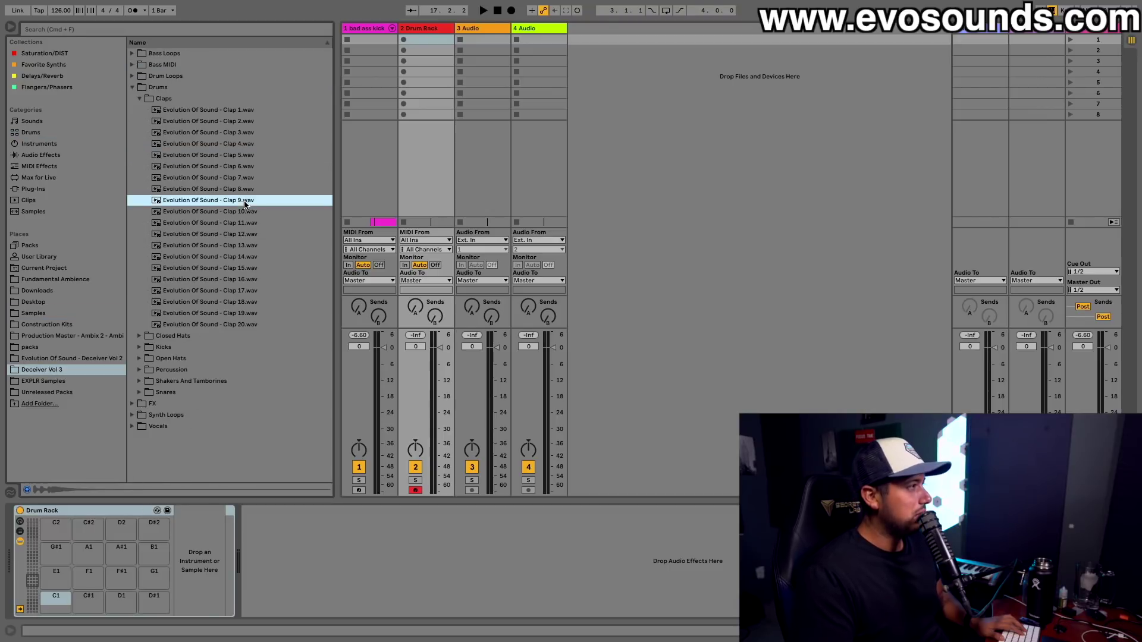
{"action": "left_click", "coordinate": [232, 223]}
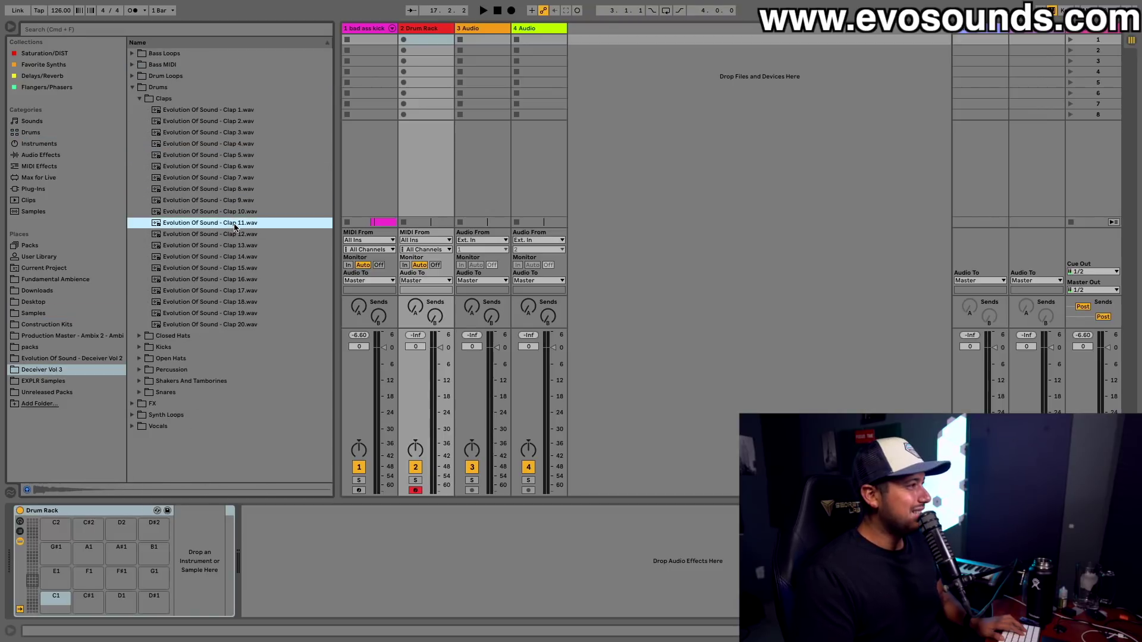
{"action": "left_click", "coordinate": [233, 244]}
{"action": "left_click", "coordinate": [232, 257]}
{"action": "left_click", "coordinate": [231, 248]}
{"action": "left_click", "coordinate": [224, 259]}
{"action": "left_click", "coordinate": [237, 250]}
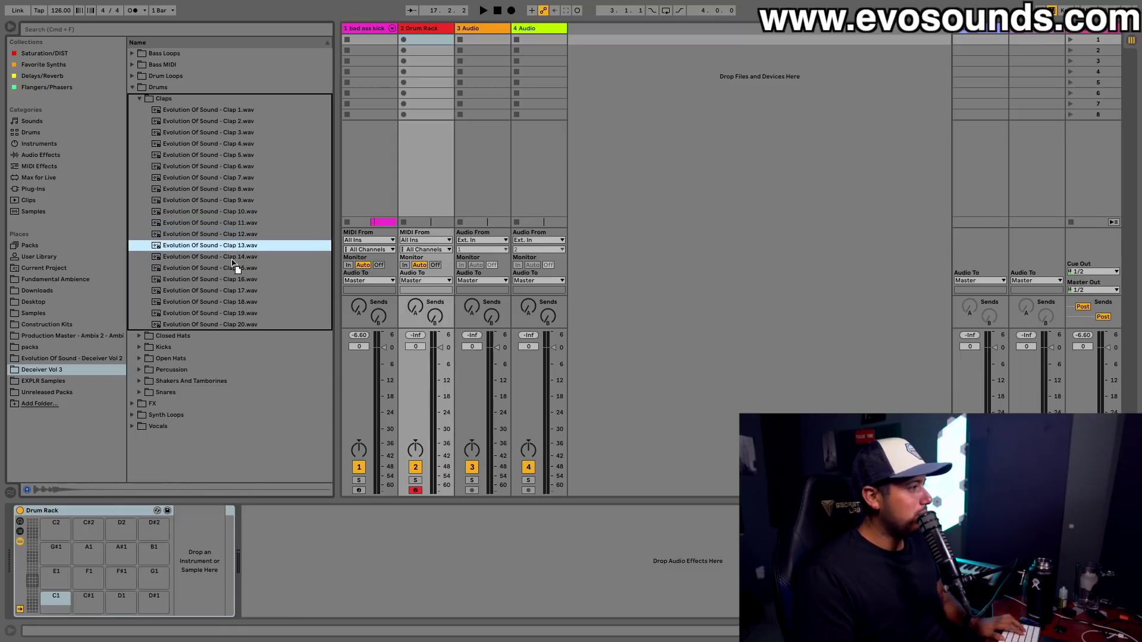
{"action": "left_click_drag", "start_coordinate": [59, 595], "coordinate": [59, 594]}
- Preview claps from Clap 16 to Clap 19 and load Clap 19 onto the C#1 pad
{"action": "left_click", "coordinate": [230, 279]}
{"action": "left_click", "coordinate": [231, 289]}
{"action": "left_click", "coordinate": [231, 279]}
{"action": "left_click", "coordinate": [231, 303]}
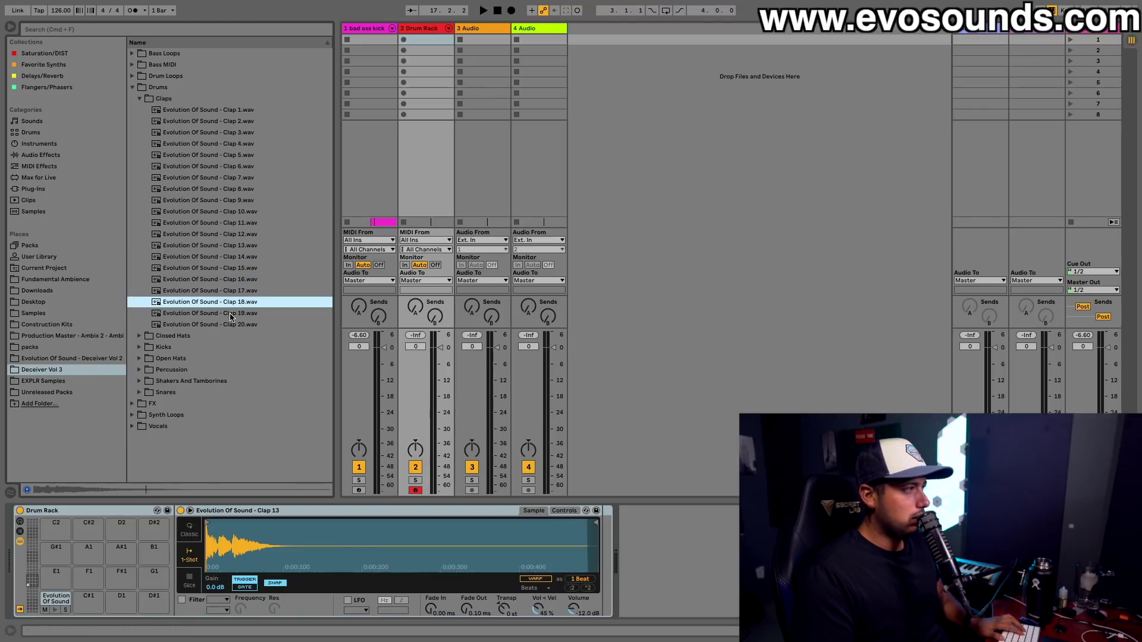
{"action": "left_click", "coordinate": [230, 316]}
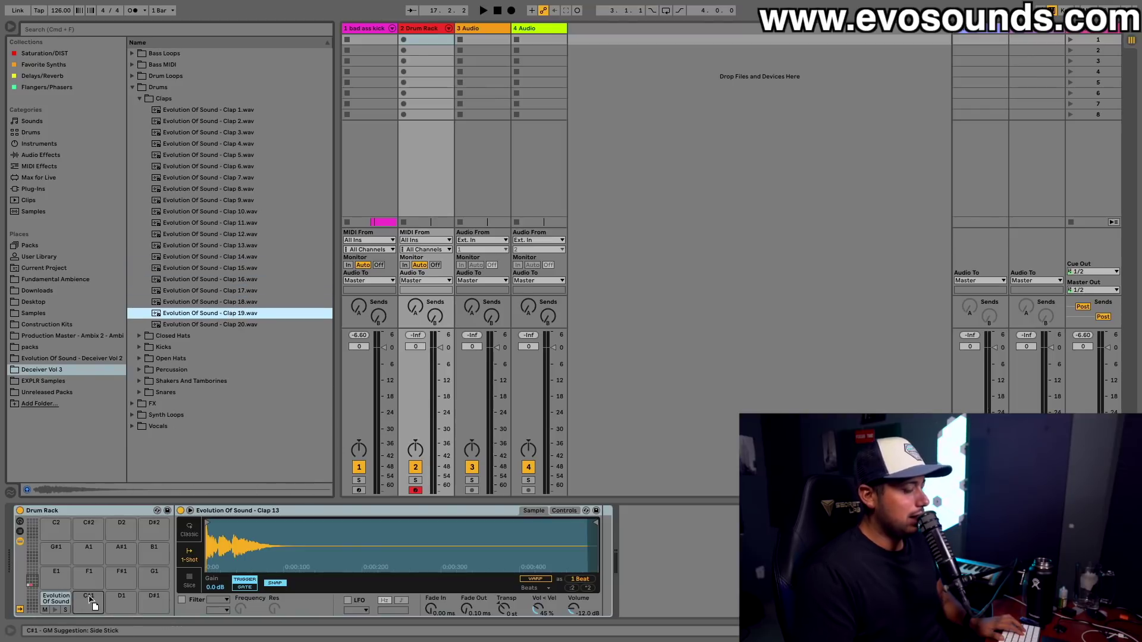
{"action": "left_click_drag", "start_coordinate": [90, 596], "coordinate": [88, 598]}
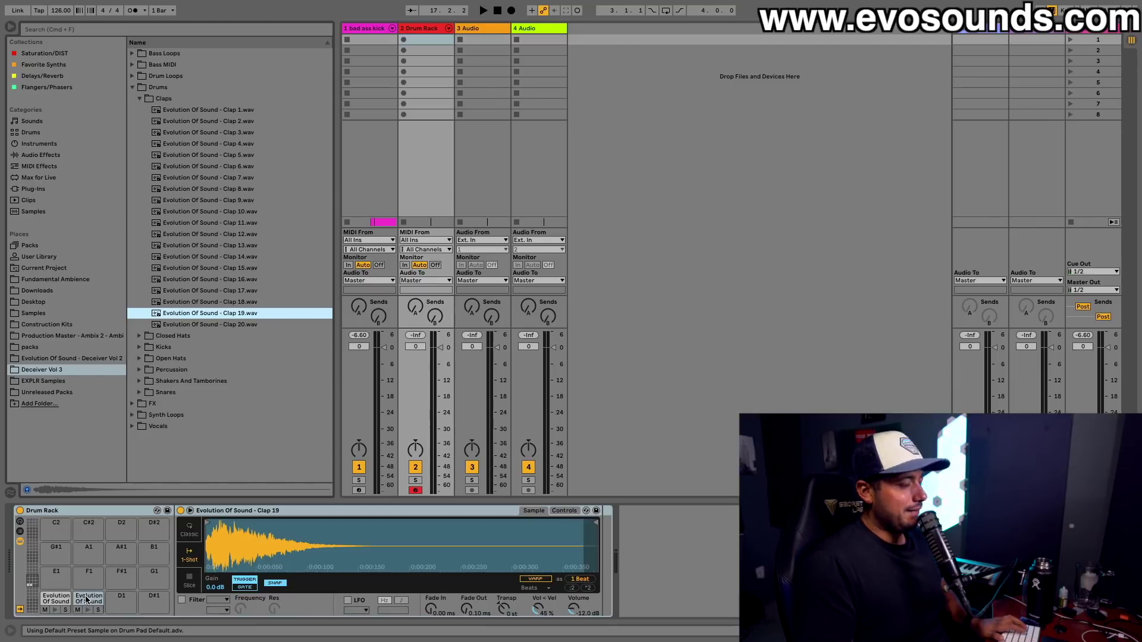
- Preview Clap 20, Clap 17 and Clap 8 to Clap 10, and load Clap 9 onto the D1 pad
{"action": "left_click", "coordinate": [233, 325]}
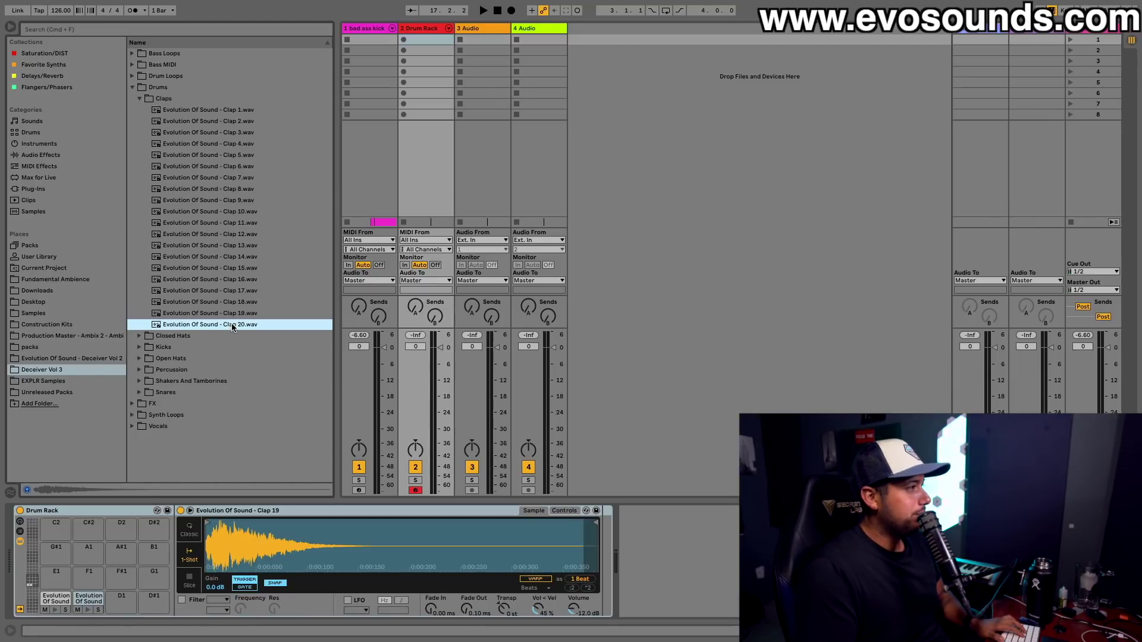
{"action": "left_click", "coordinate": [241, 291]}
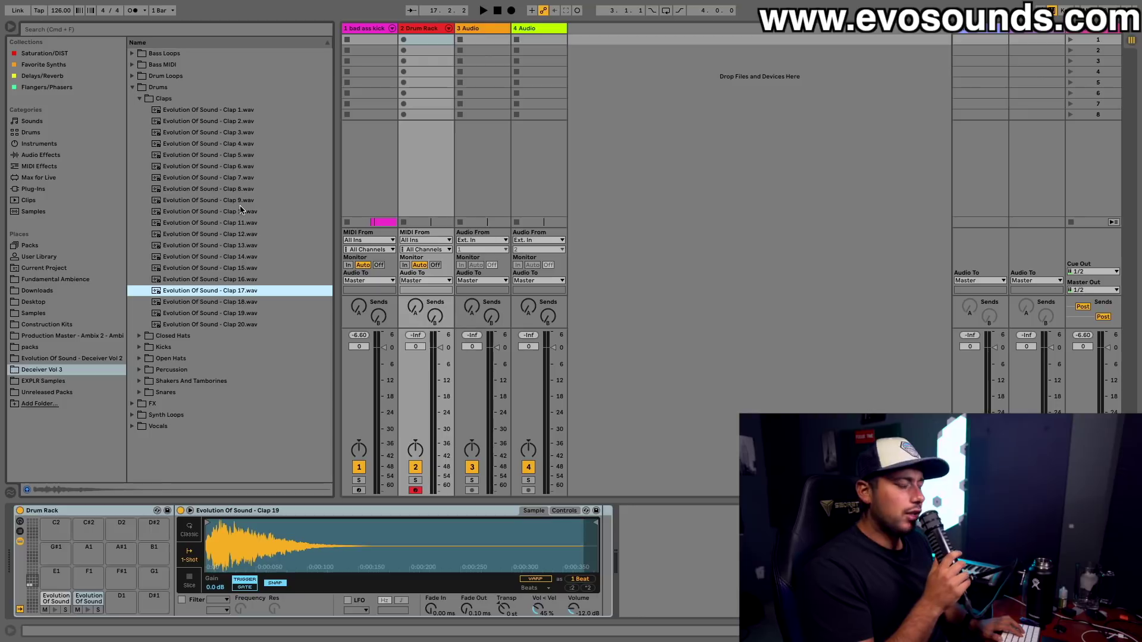
{"action": "left_click", "coordinate": [241, 211]}
{"action": "left_click", "coordinate": [230, 200]}
{"action": "left_click", "coordinate": [230, 212]}
{"action": "left_click", "coordinate": [226, 189]}
{"action": "left_click", "coordinate": [225, 200]}
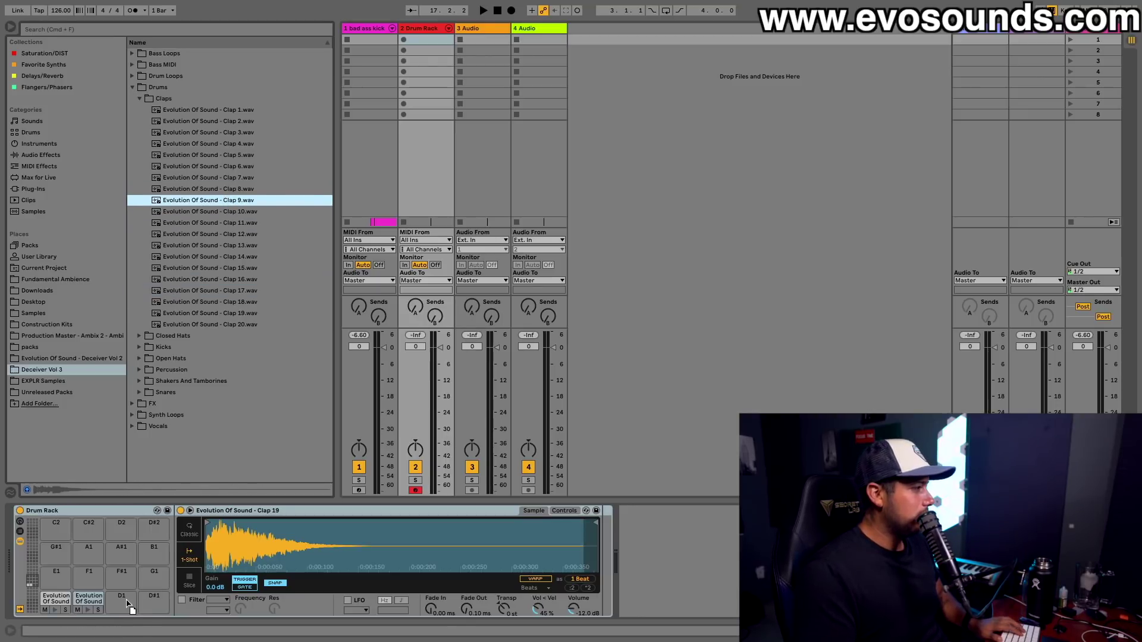
{"action": "left_click_drag", "start_coordinate": [127, 602], "coordinate": [127, 602]}
- Create an empty four-bar MIDI clip from bar 17 to bar 21 on the clap Drum Rack track in the Arrangement
{"action": "key", "text": "Tab"}
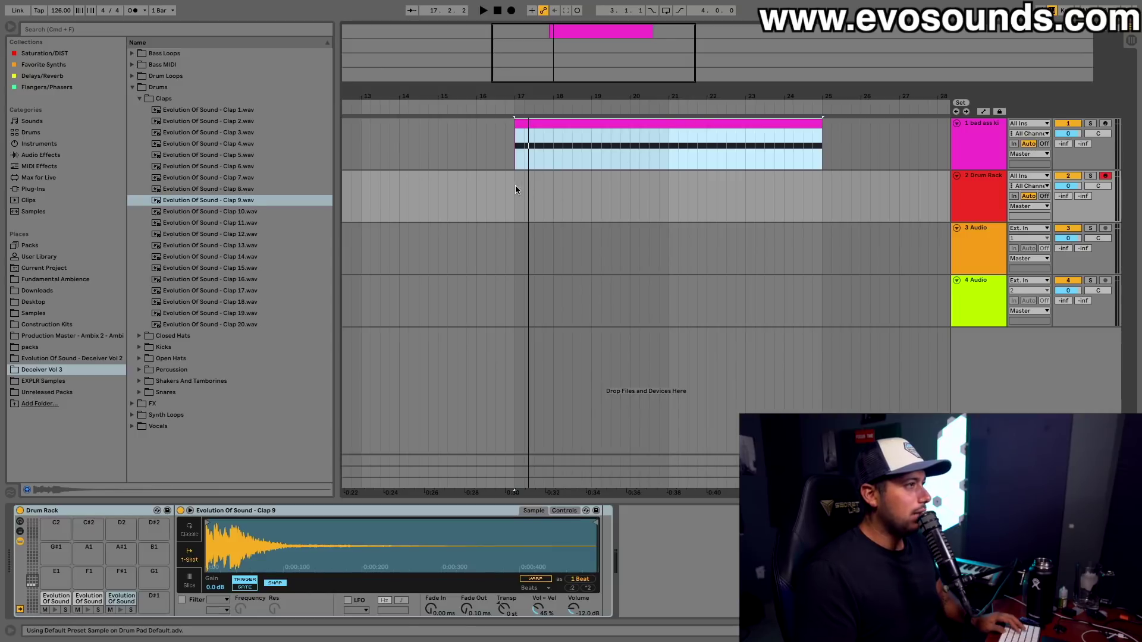
{"action": "left_click_drag", "start_coordinate": [515, 190], "coordinate": [640, 190]}
{"action": "key", "text": "super+shift+m"}
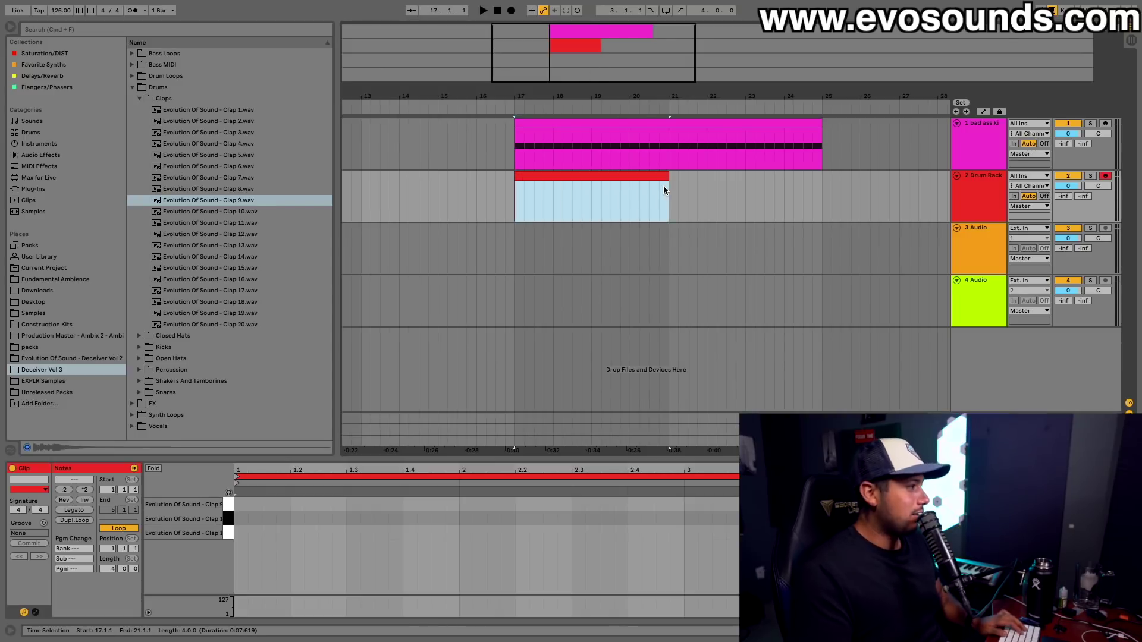
- Add a sixteenth-long clap note at beat 1.2 in the clip, trying the Clap 13 row and placing it on the Clap 19 row
{"action": "double_click", "coordinate": [298, 519]}
{"action": "key", "text": "space"}
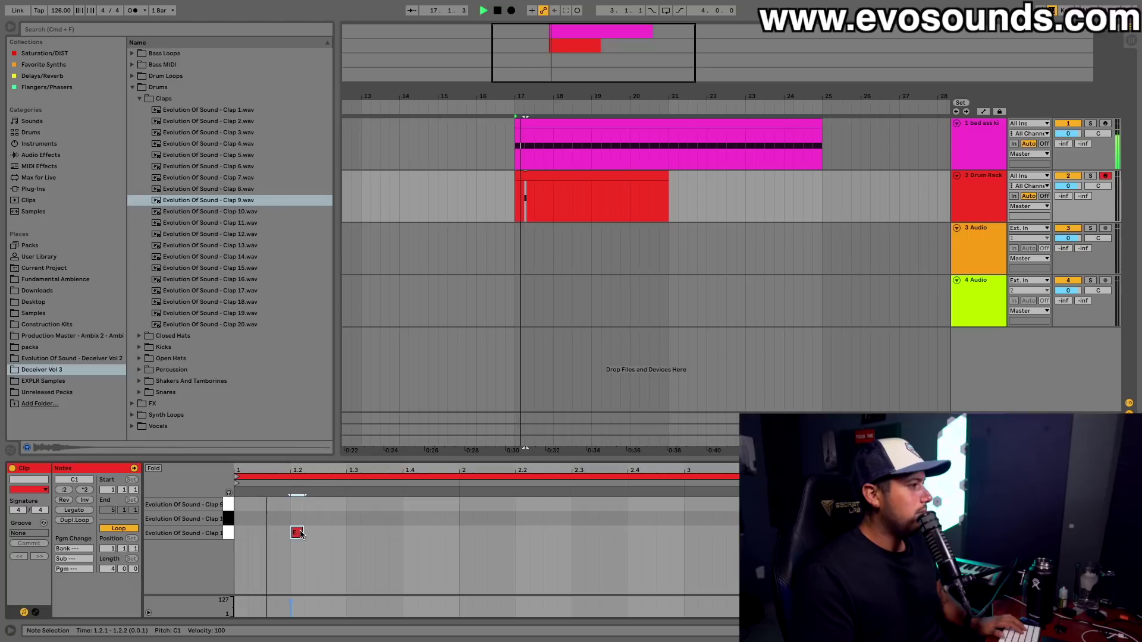
{"action": "left_click", "coordinate": [297, 519]}
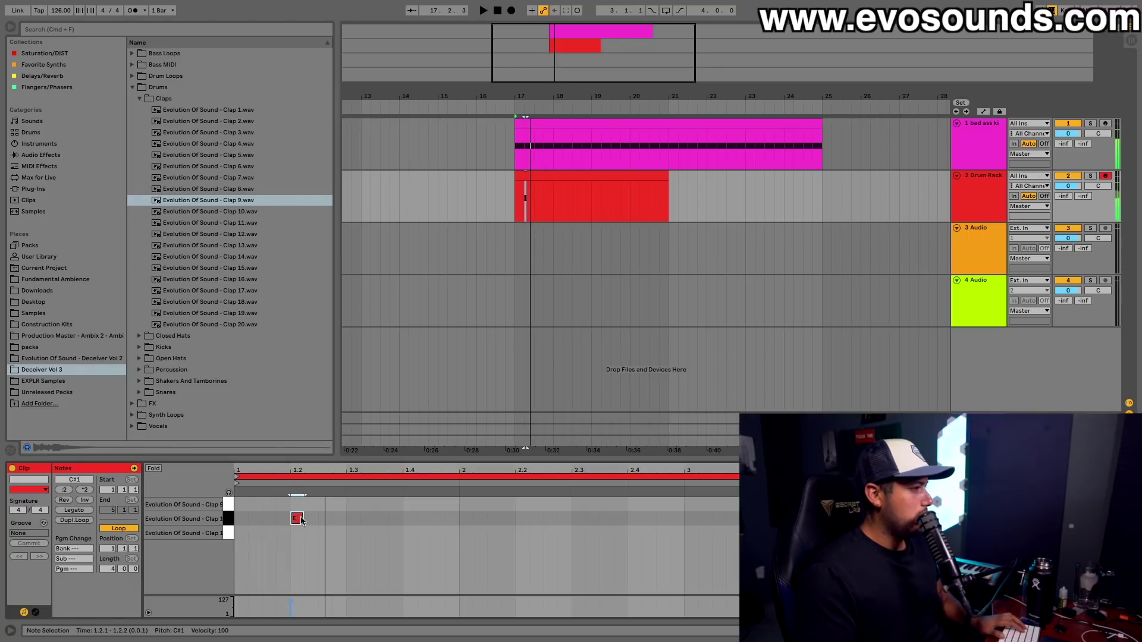
- Set the note editor's grid to the Narrowest adaptive setting and audition the Clap 19 note against the kick
{"action": "left_click_drag", "start_coordinate": [303, 483], "coordinate": [433, 519]}
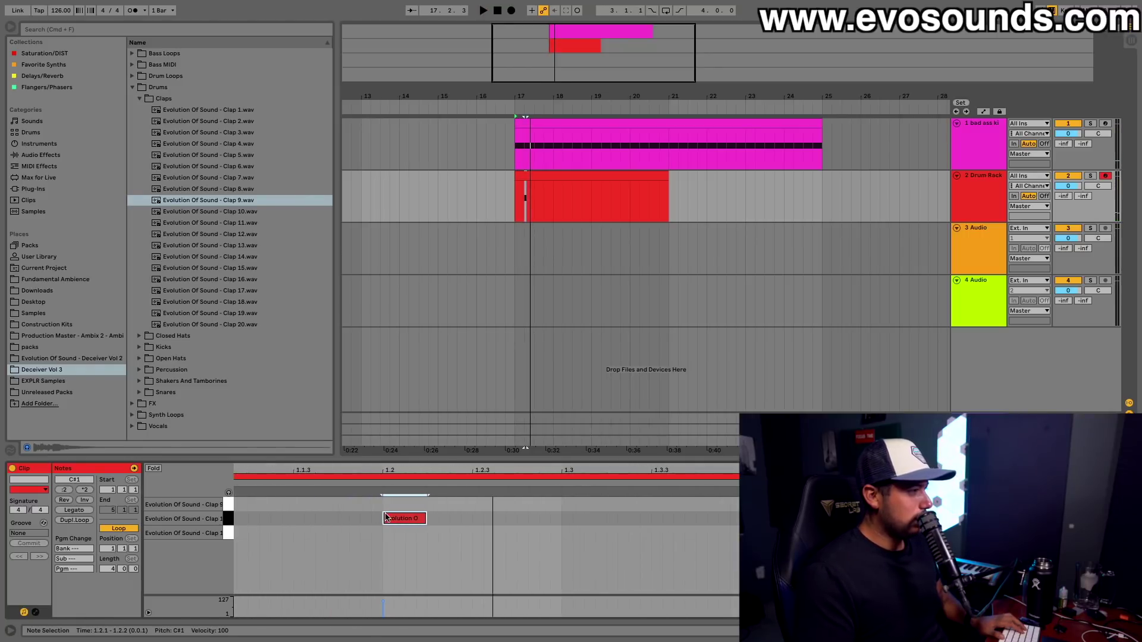
{"action": "right_click", "coordinate": [365, 507]}
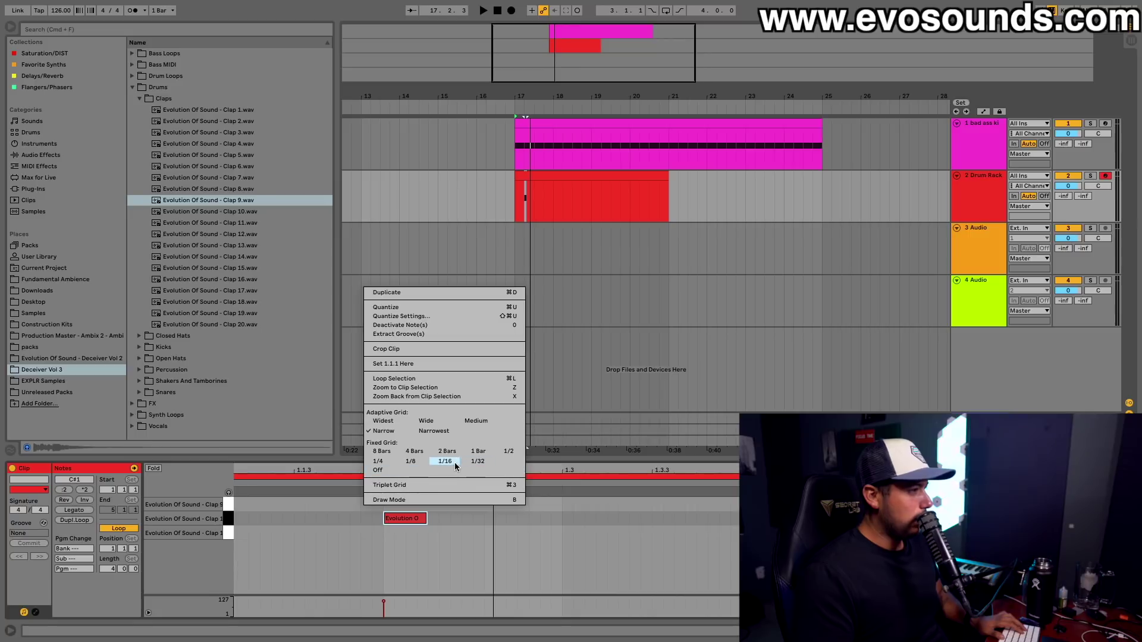
{"action": "left_click", "coordinate": [478, 462]}
{"action": "right_click", "coordinate": [376, 506]}
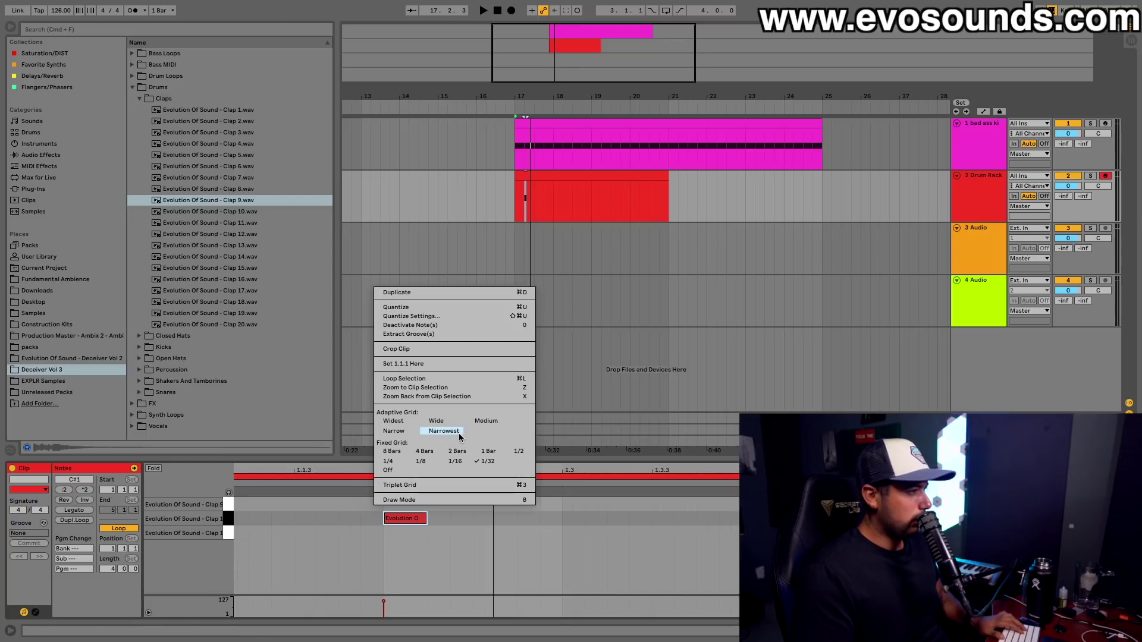
{"action": "left_click", "coordinate": [459, 433]}
{"action": "left_click_drag", "start_coordinate": [410, 469], "coordinate": [362, 527]}
{"action": "key", "text": "space"}
{"action": "key", "text": "space"}
{"action": "left_click", "coordinate": [359, 522]}
{"action": "key", "text": "space"}
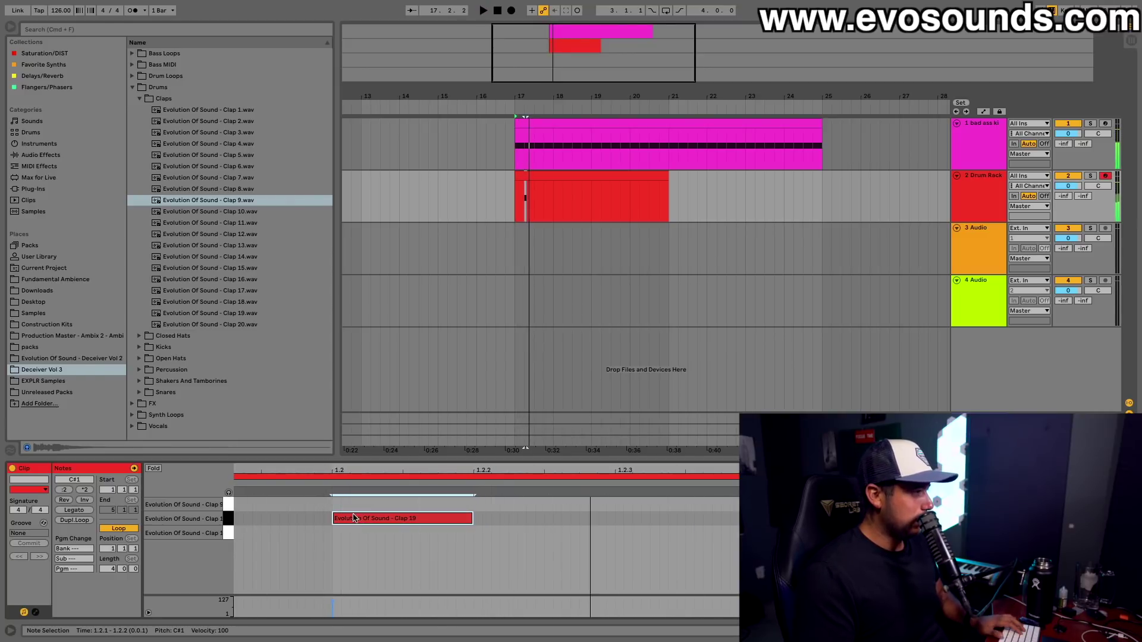
- Layer a Clap 9 note on D1 slightly after beat 1.2, offset from the Clap 19 note, and audition the layers
{"action": "left_click_drag", "start_coordinate": [337, 504], "coordinate": [449, 508]}
{"action": "key", "text": "space"}
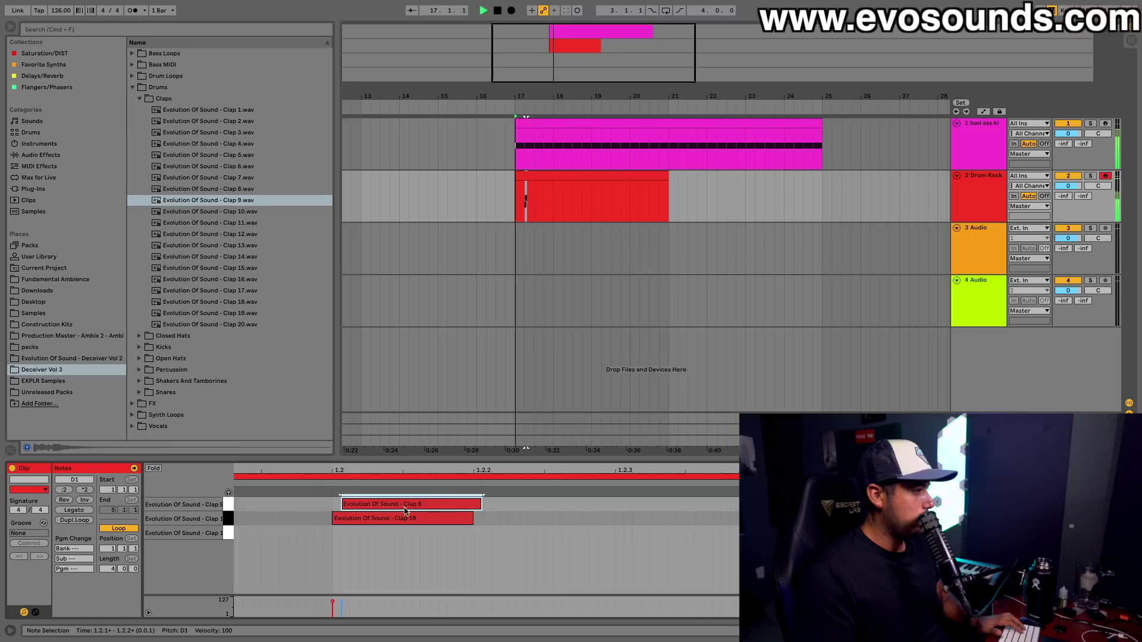
{"action": "left_click_drag", "start_coordinate": [376, 512], "coordinate": [402, 507]}
{"action": "key", "text": "space"}
- Solo the Clap 9 pad, unfold the Drum Rack's chains in the Session mixer, and audition the soloed clap
{"action": "key", "text": "Tab"}
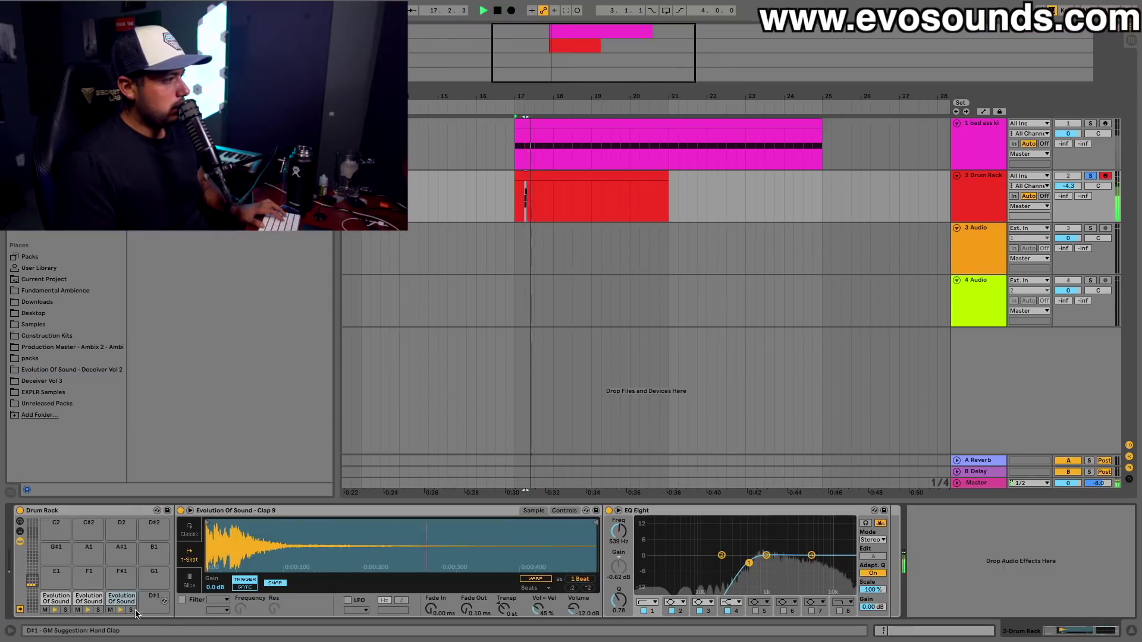
{"action": "left_click", "coordinate": [130, 609]}
{"action": "key", "text": "space"}
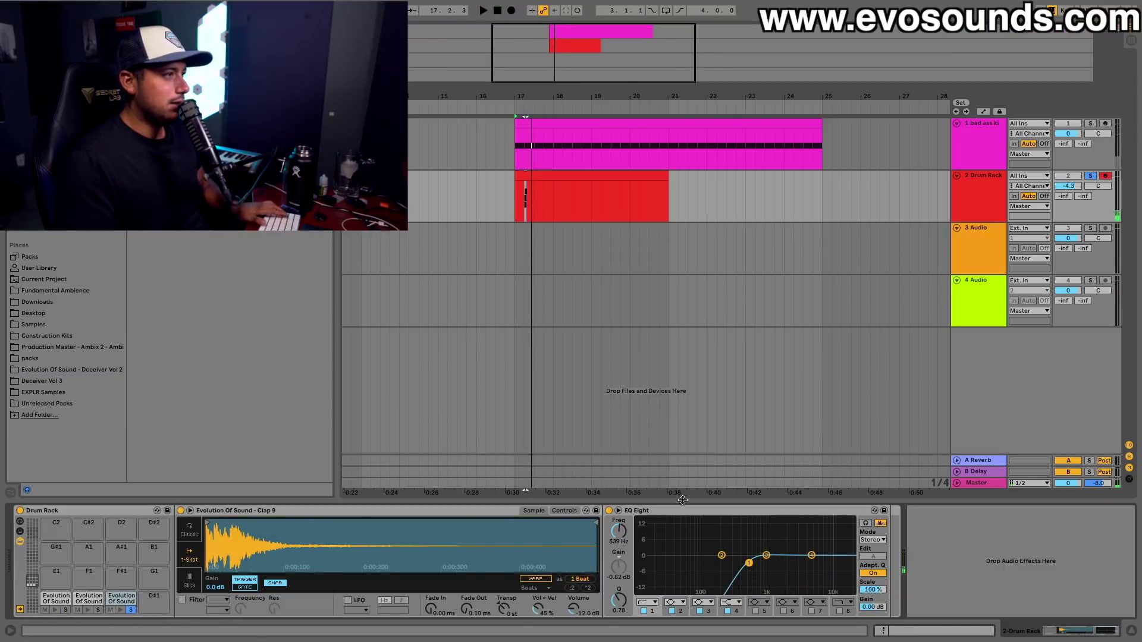
{"action": "key", "text": "Tab"}
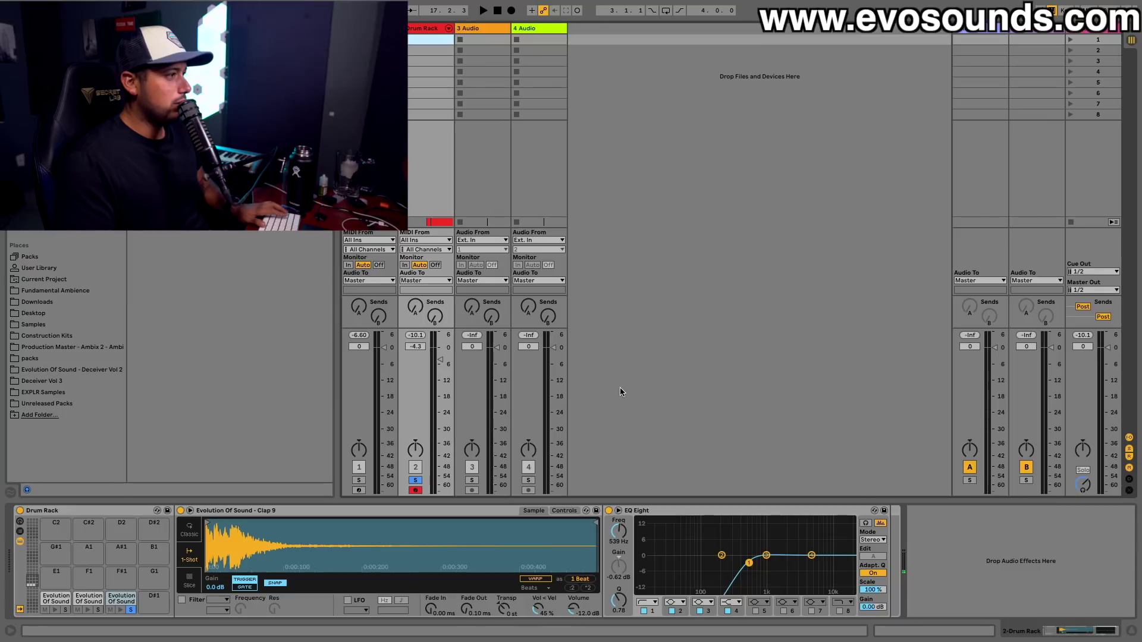
{"action": "left_click", "coordinate": [448, 29]}
{"action": "key", "text": "space"}
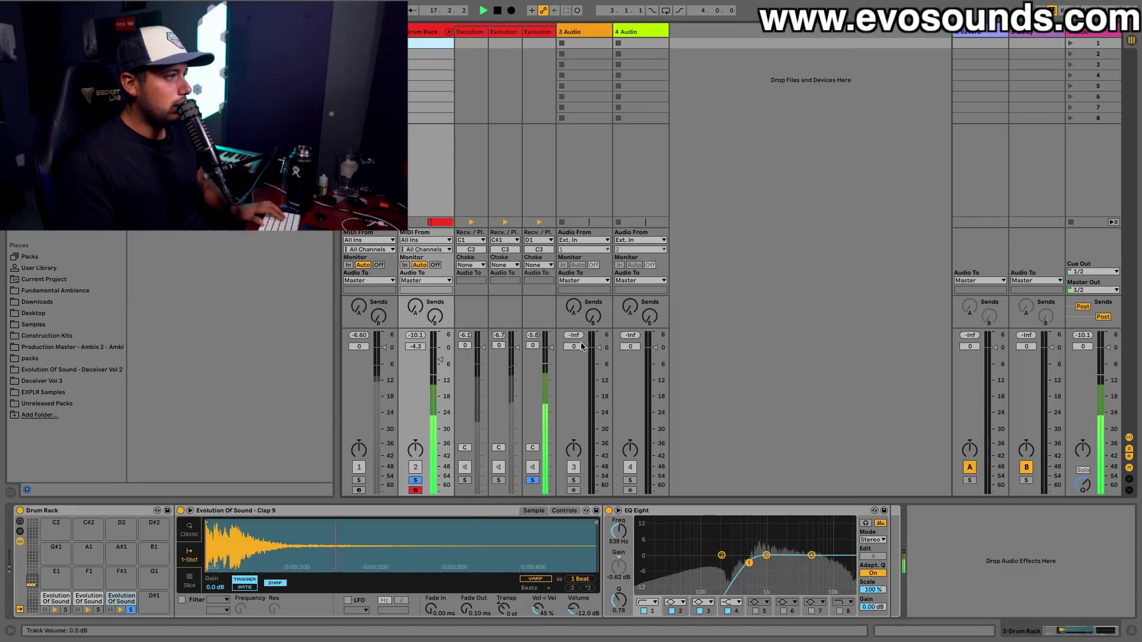
- Solo Clap 19 and shape its EQ Eight with a low cut, a 5.83 dB boost at 206 Hz and a 5.08 dB cut at 918 Hz
{"action": "left_click", "coordinate": [500, 480]}
{"action": "key", "text": "space"}
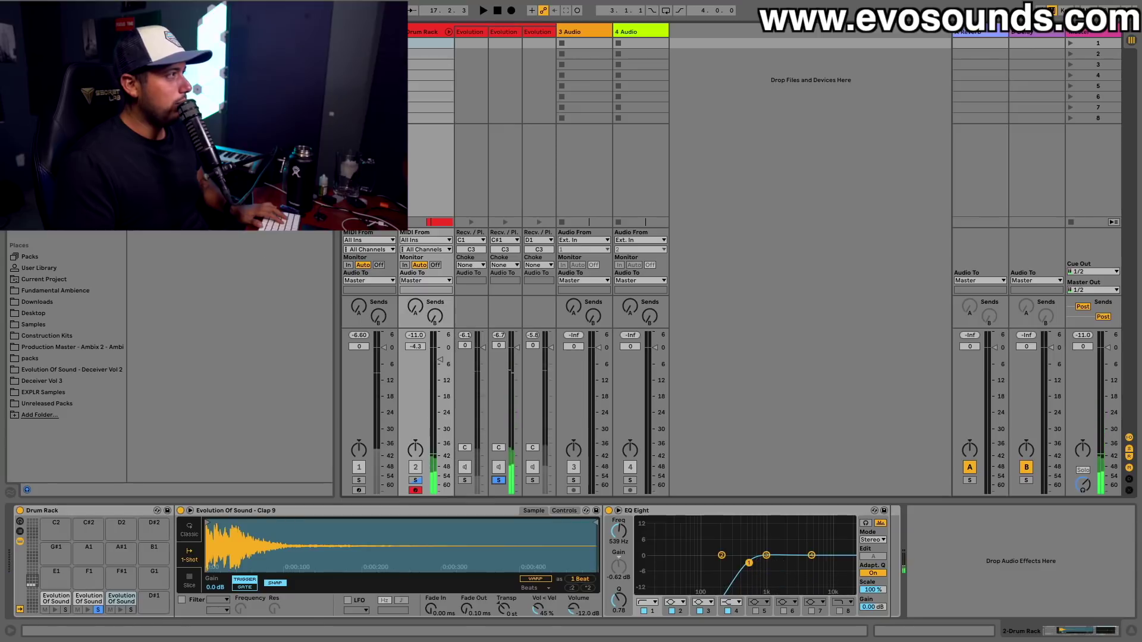
{"action": "left_click", "coordinate": [87, 605]}
{"action": "left_click_drag", "start_coordinate": [722, 555], "coordinate": [723, 539]}
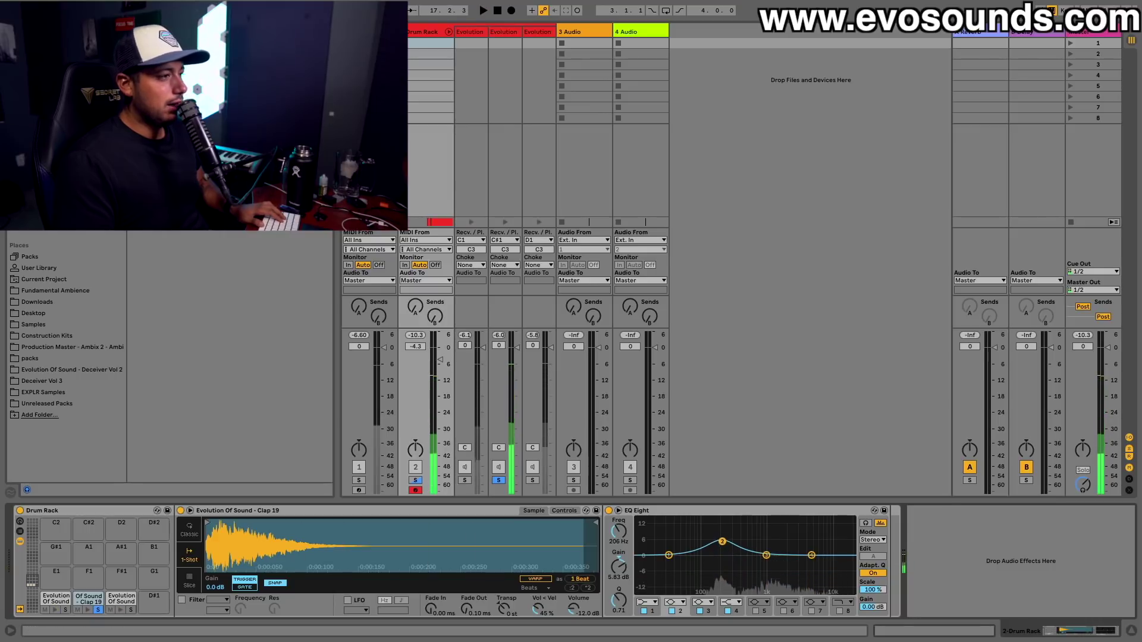
{"action": "left_click", "coordinate": [648, 602]}
{"action": "left_click", "coordinate": [654, 550]}
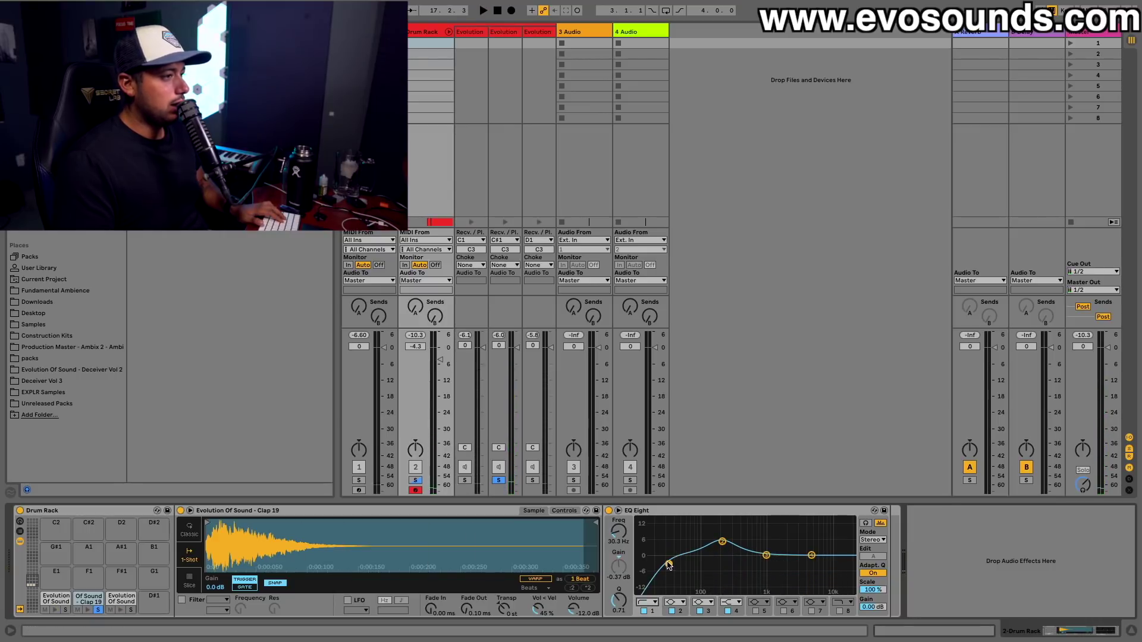
{"action": "left_click_drag", "start_coordinate": [719, 565], "coordinate": [764, 568]}
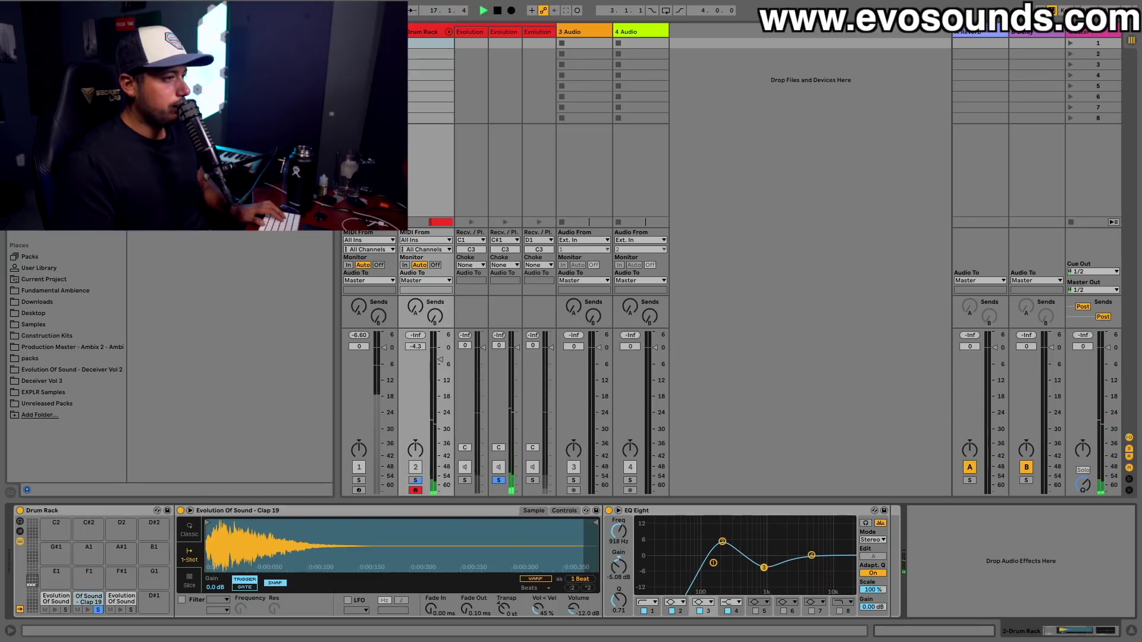
- Lower the Clap 19 chain to -6.2 dB and the Clap 13 chain to -8.1 dB, with Clap 13 soloed
{"action": "left_click", "coordinate": [501, 482]}
{"action": "key", "text": "space"}
{"action": "left_click_drag", "start_coordinate": [515, 348], "coordinate": [483, 363]}
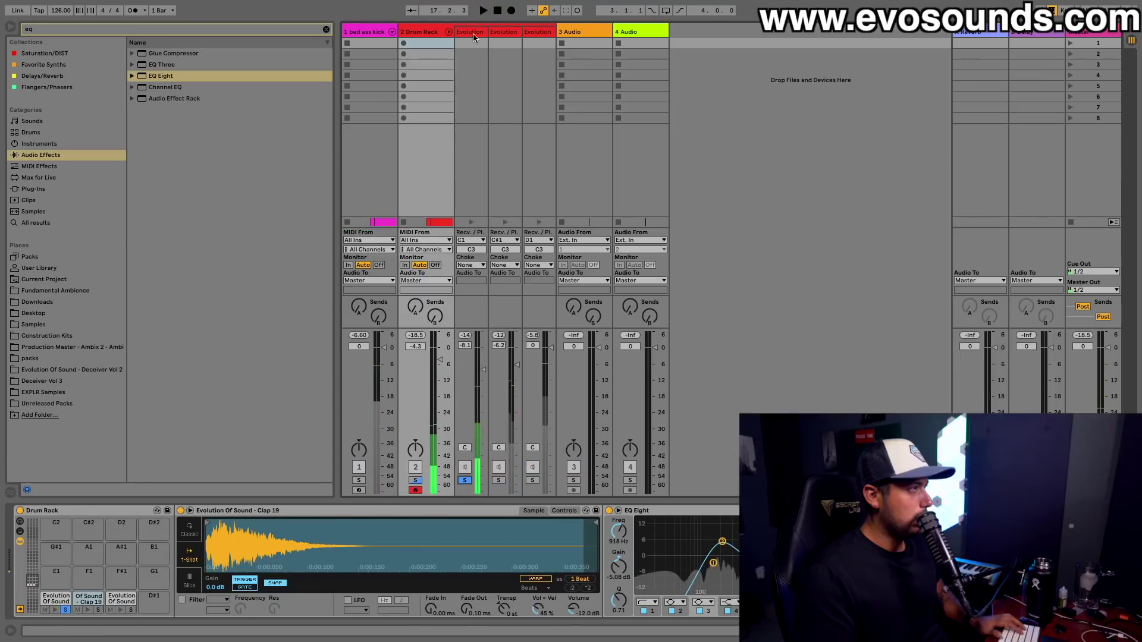
- Add EQ Eight to the Clap 13 chain with a low cut on band 2 and a 4.63 dB boost at 5.50 kHz on band 3
{"action": "left_click", "coordinate": [473, 34]}
{"action": "double_click", "coordinate": [160, 75]}
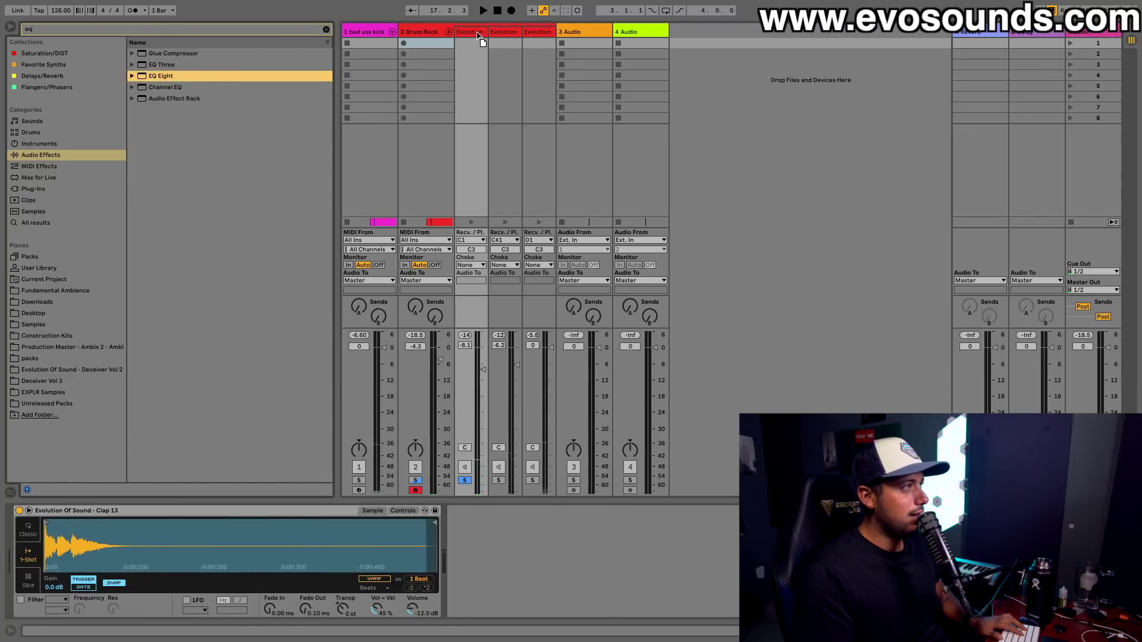
{"action": "left_click_drag", "start_coordinate": [565, 555], "coordinate": [563, 558]}
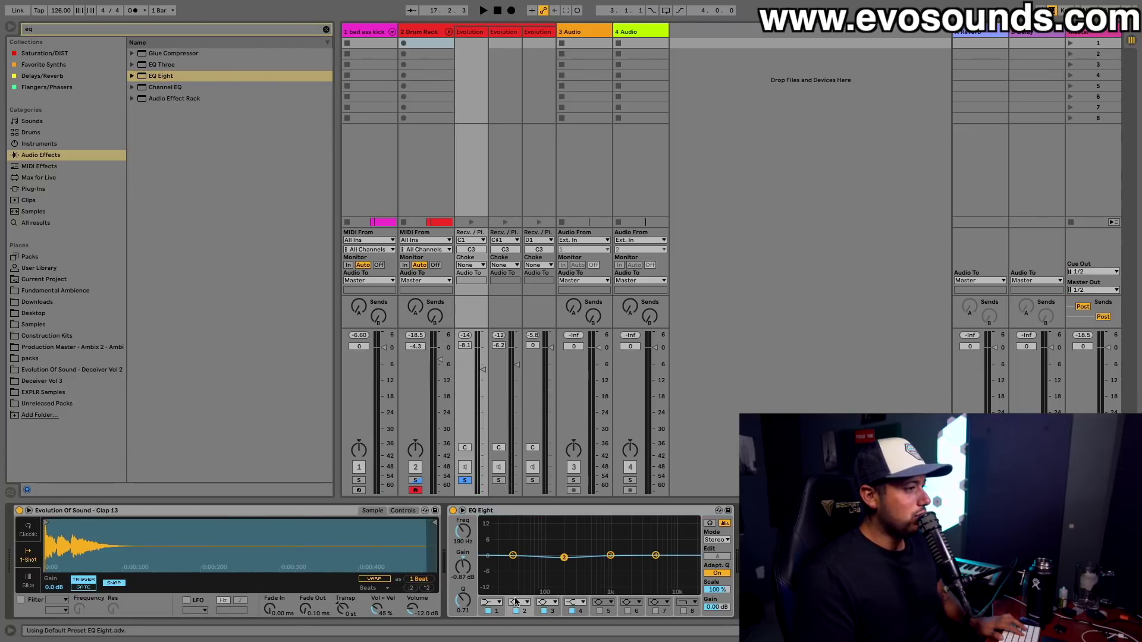
{"action": "left_click", "coordinate": [515, 602]}
{"action": "left_click", "coordinate": [517, 540]}
{"action": "key", "text": "space"}
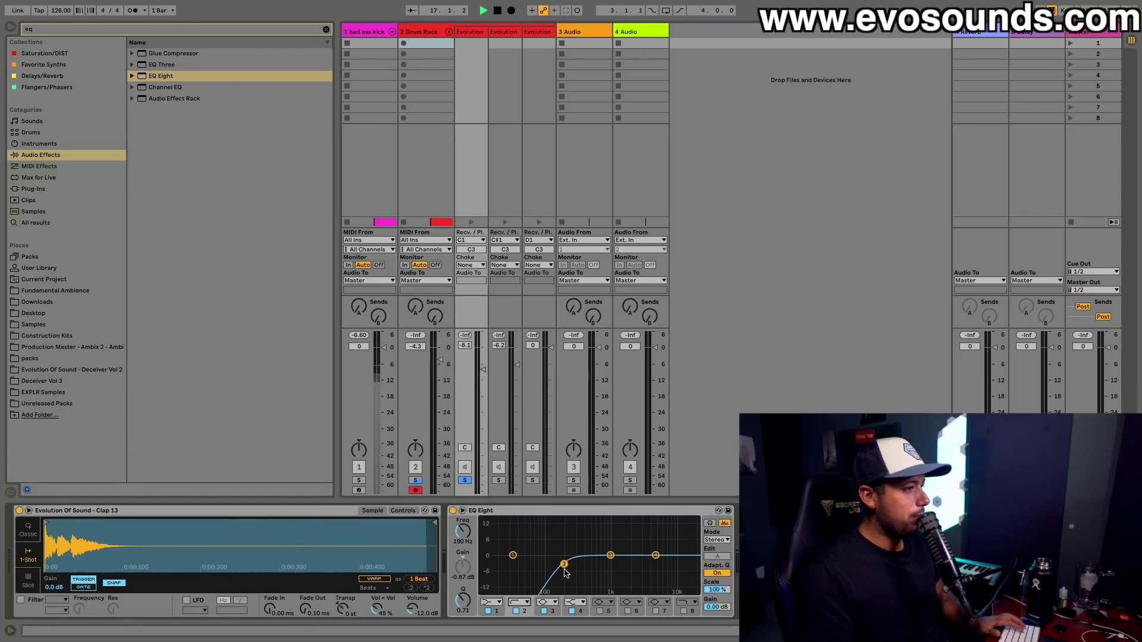
{"action": "left_click_drag", "start_coordinate": [610, 555], "coordinate": [658, 545]}
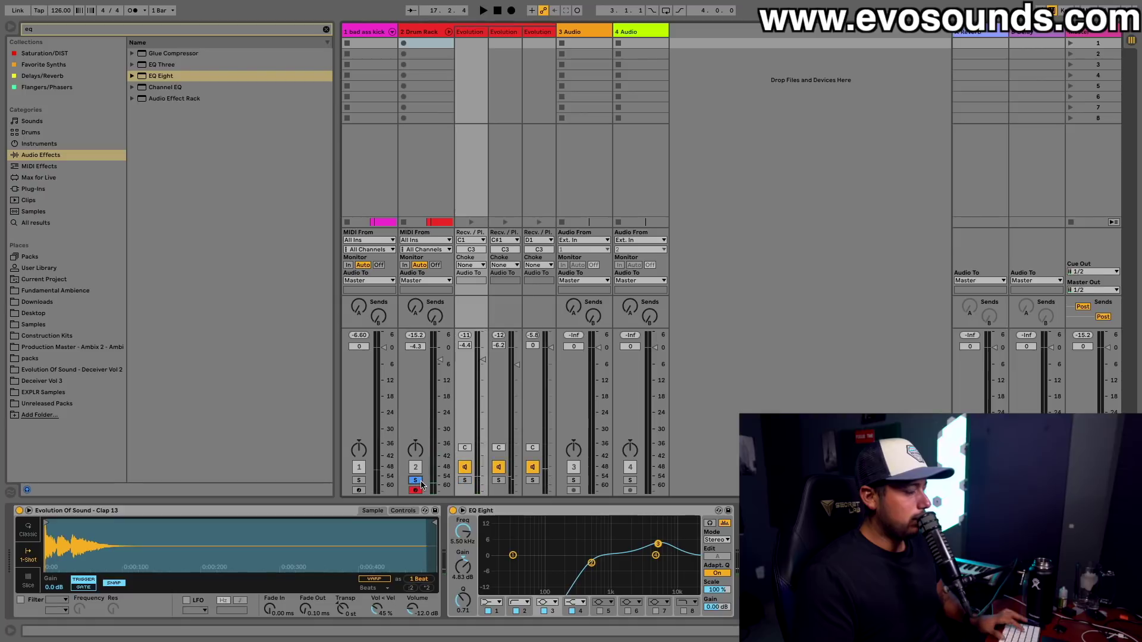
- Unsolo the clap Drum Rack track, balance its volume at -2.8 dB against the kick, and rename it CLAP
{"action": "key", "text": "space"}
{"action": "scroll", "coordinate": [446, 352], "scroll_direction": "up", "scroll_amount": 3}
{"action": "key", "text": "space"}
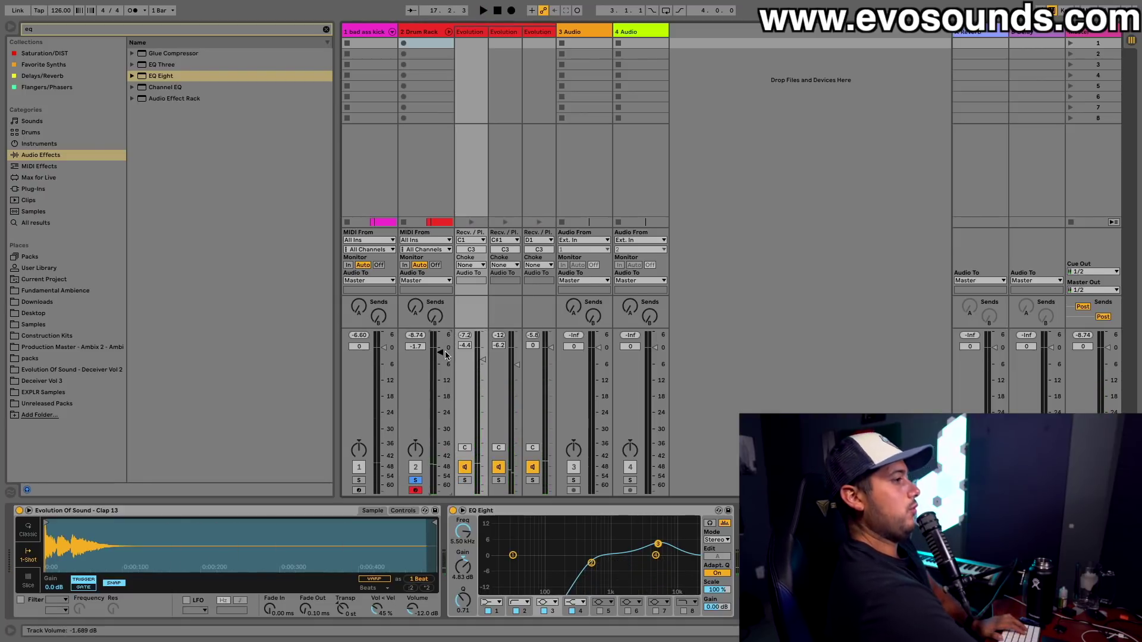
{"action": "left_click", "coordinate": [415, 480]}
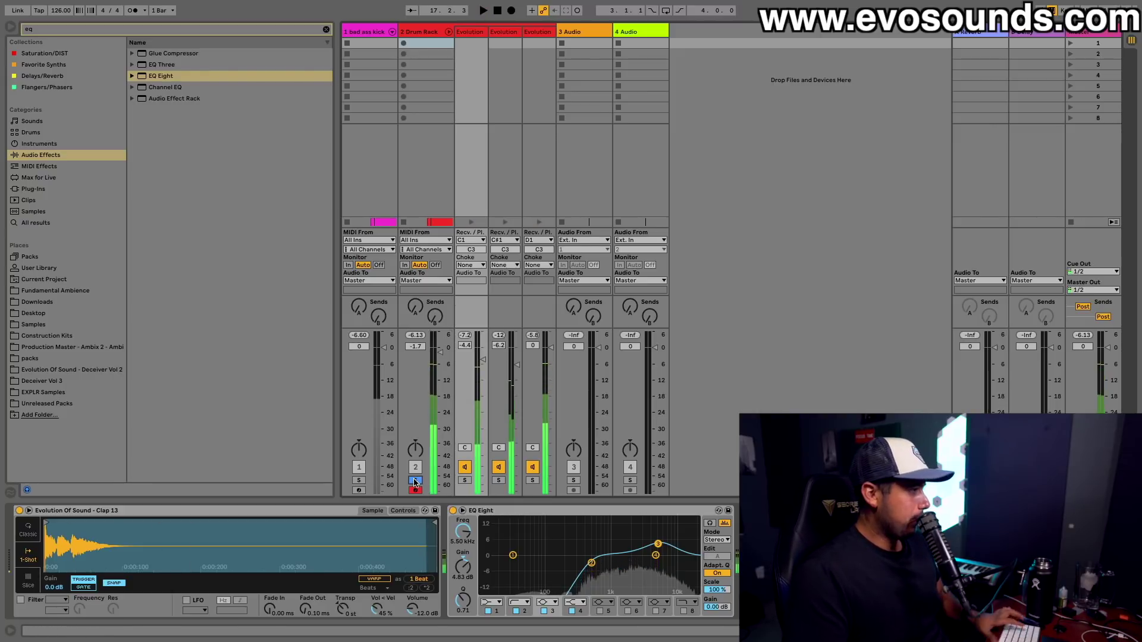
{"action": "mouse_move", "coordinate": [416, 347]}
{"action": "left_mouse_down"}
{"action": "mouse_move", "coordinate": [415, 360]}
{"action": "mouse_move", "coordinate": [415, 339]}
{"action": "left_mouse_up"}
{"action": "key", "text": "space"}
{"action": "left_click", "coordinate": [427, 34]}
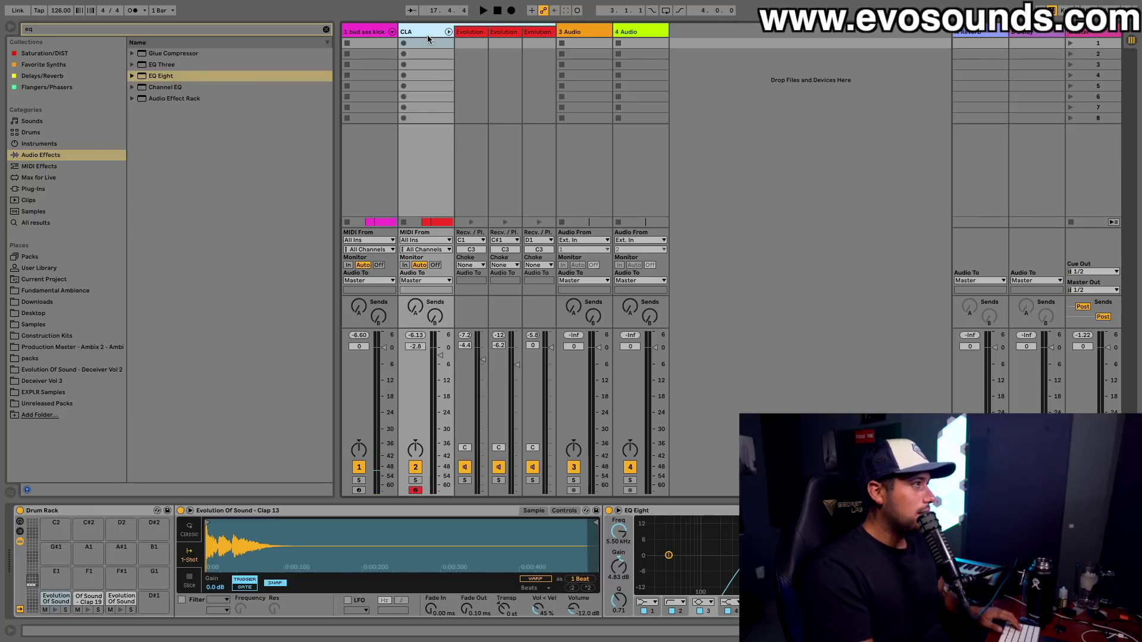
- Repeat the layered clap on beats 2 and 4 throughout the four-bar clip, and duplicate the clip to fill bars 21 to 25
{"action": "key", "text": "Tab"}
{"action": "left_click", "coordinate": [548, 178]}
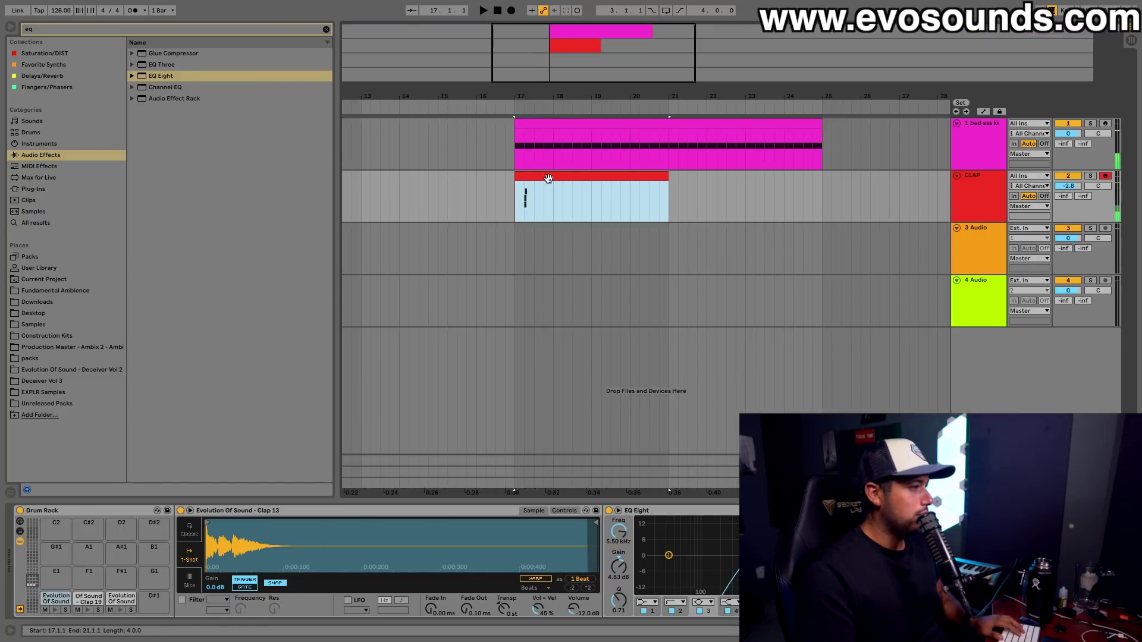
{"action": "key", "text": "shift+Tab"}
{"action": "key", "text": "space"}
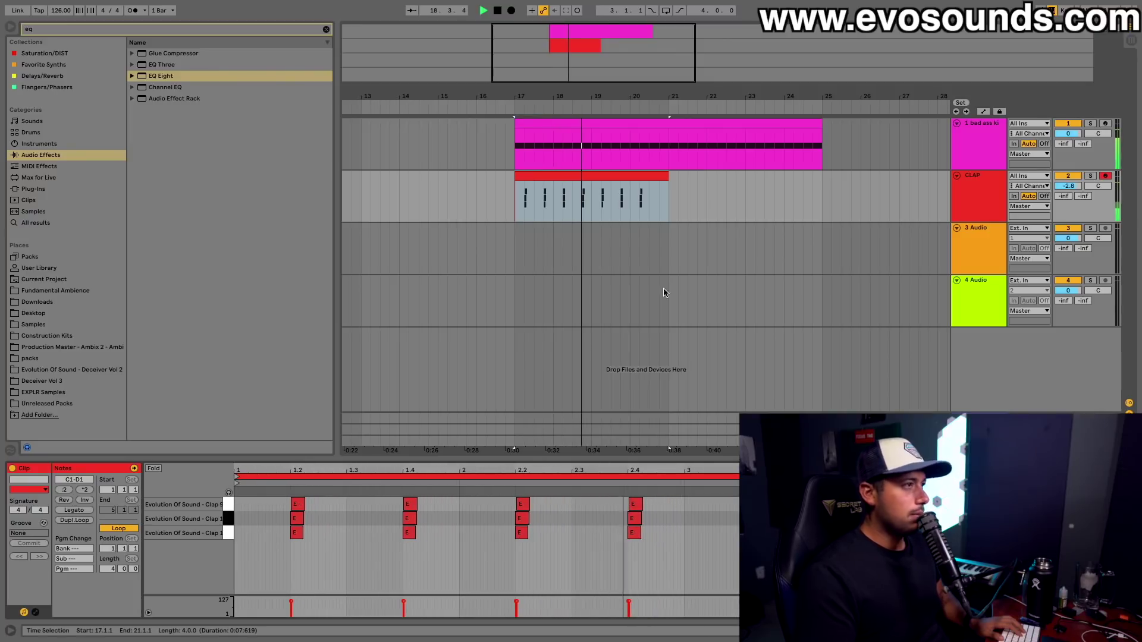
{"action": "key", "text": "ctrl+d"}
{"action": "key", "text": "space"}
- Rename the third track, the empty audio track below CLAP, as OPEN HAT
{"action": "left_click", "coordinate": [971, 200]}
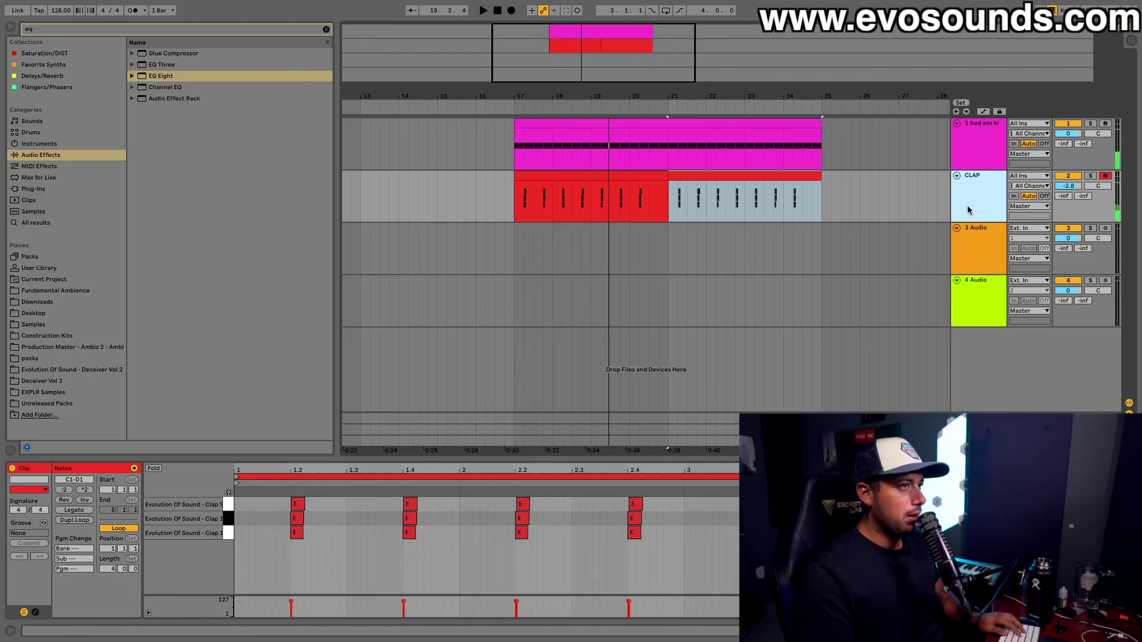
{"action": "left_click", "coordinate": [972, 239]}
{"action": "key", "text": "ctrl+r"}
{"action": "type", "text": "OPEN HAT"}
{"action": "key", "text": "Return"}
- Clear the browser search, open the Open Hats folder of Deceiver Vol 3, and preview Open Hat 4 back to Open Hat 2
{"action": "left_click", "coordinate": [60, 381]}
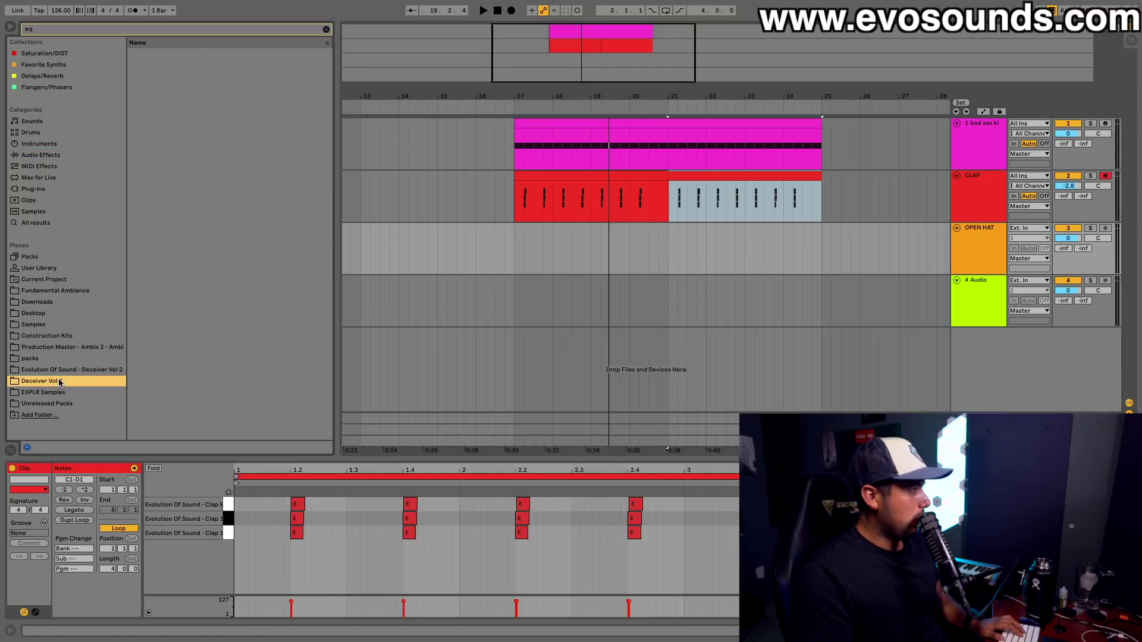
{"action": "left_click", "coordinate": [326, 30]}
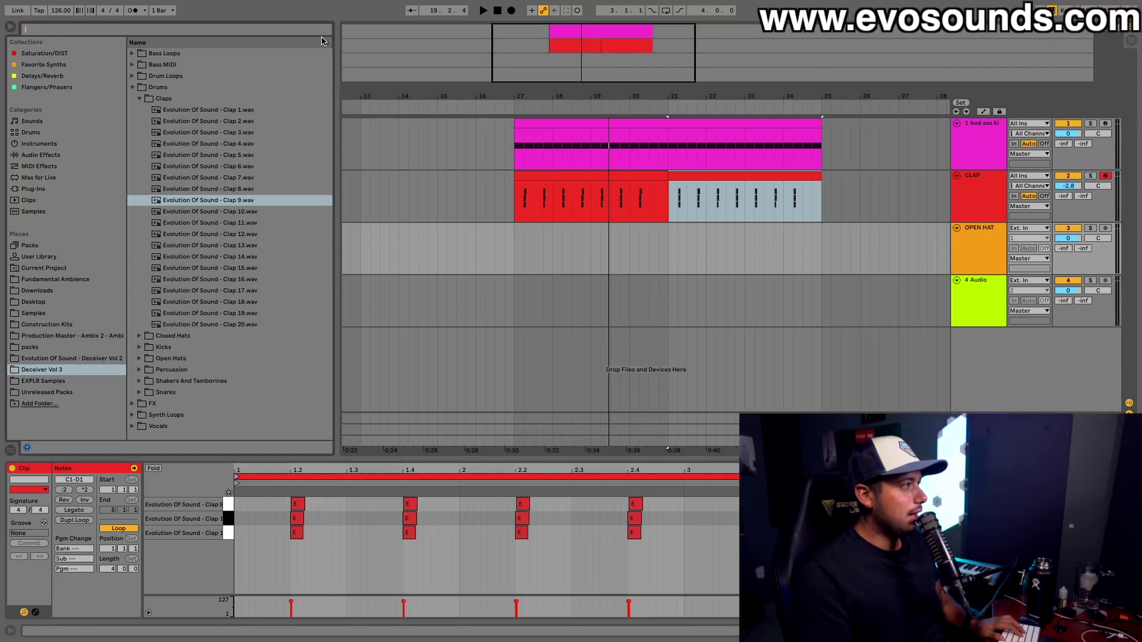
{"action": "left_click", "coordinate": [138, 99]}
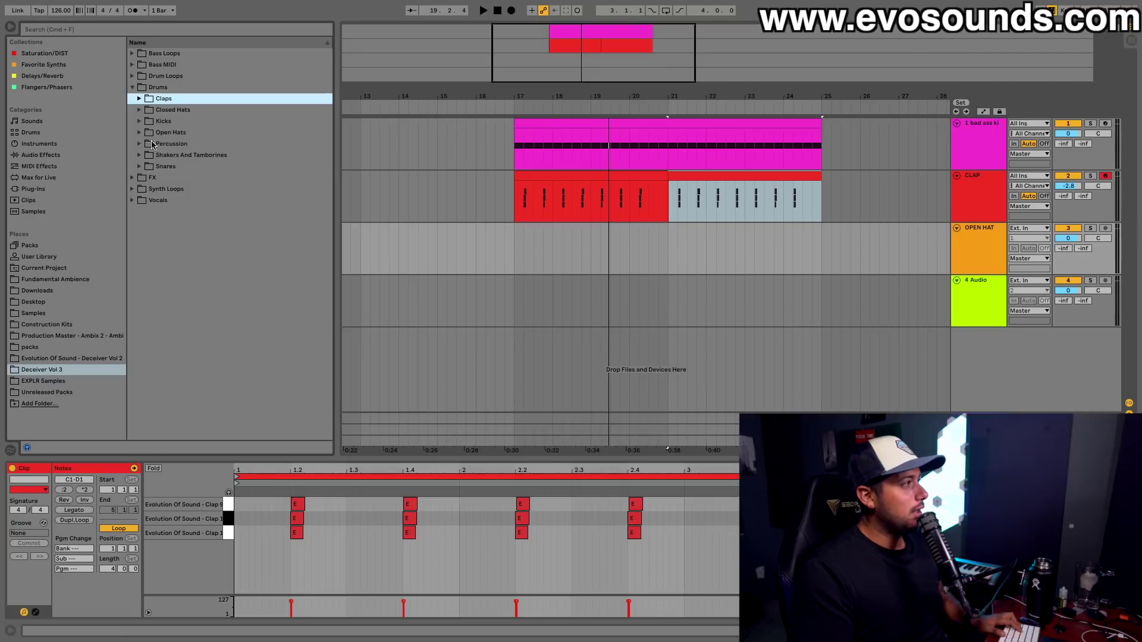
{"action": "left_click", "coordinate": [147, 134]}
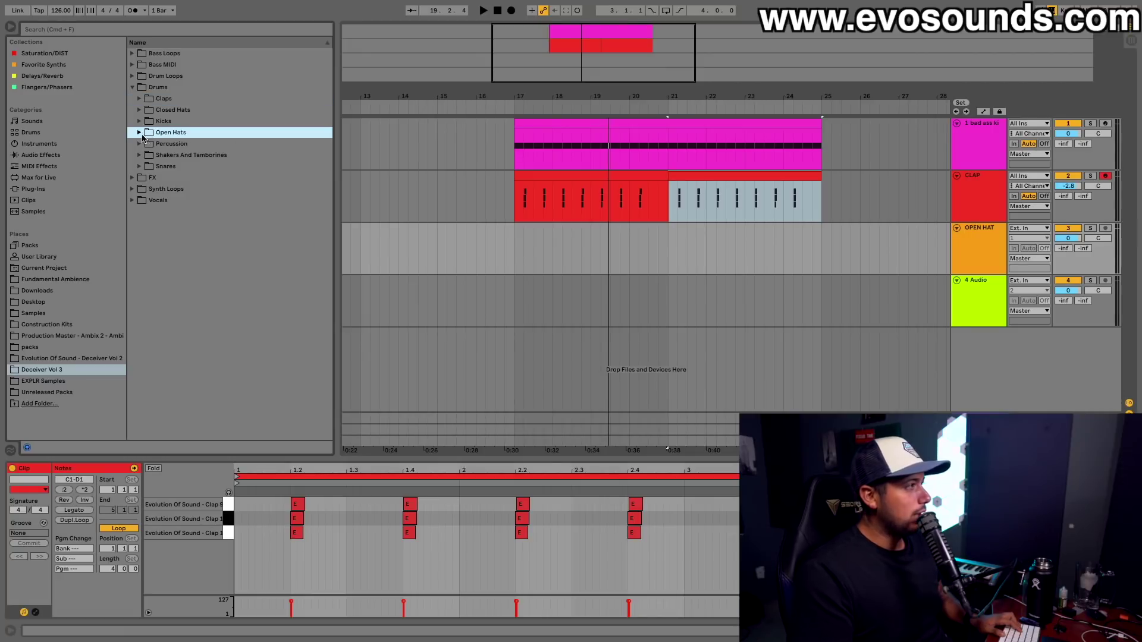
{"action": "left_click", "coordinate": [140, 134]}
{"action": "left_click", "coordinate": [173, 177]}
{"action": "key", "text": "Up"}
{"action": "key", "text": "Up"}
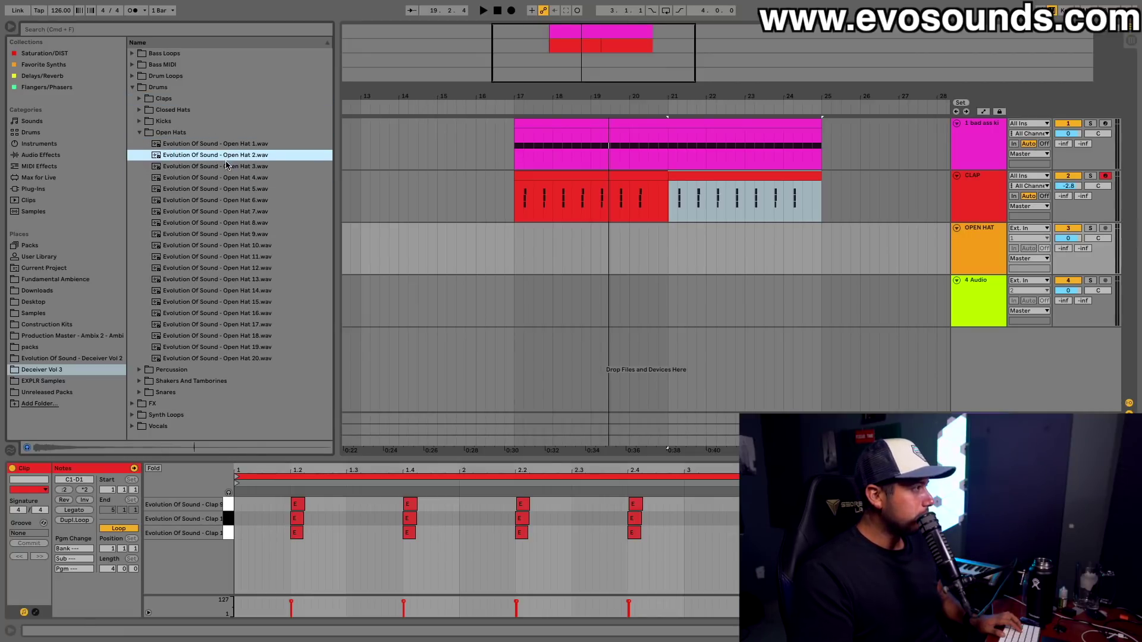
- Place the Open Hat 2 sample on the OPEN HAT track and duplicate the hit repeatedly along the beat
{"action": "left_click_drag", "start_coordinate": [234, 159], "coordinate": [561, 241]}
{"action": "scroll", "coordinate": [568, 252], "scroll_direction": "up", "scroll_amount": 3}
{"action": "scroll", "coordinate": [568, 253], "scroll_direction": "up", "scroll_amount": 3}
{"action": "key", "text": "ctrl+d"}
{"action": "key", "text": "ctrl+d"}
{"action": "key", "text": "space"}
{"action": "key", "text": "ctrl+d"}
- Balance the levels in the Session mixer, setting OPEN HAT to -9.6 dB and CLAP to -5.2 dB
{"action": "key", "text": "Tab"}
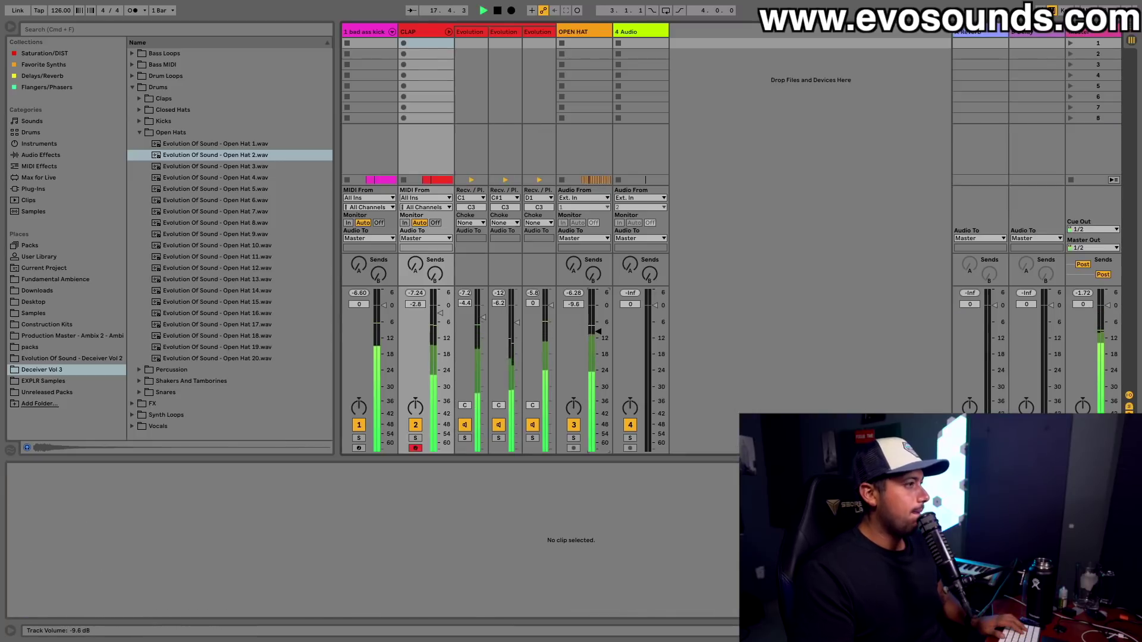
{"action": "left_click_drag", "start_coordinate": [440, 313], "coordinate": [440, 320]}
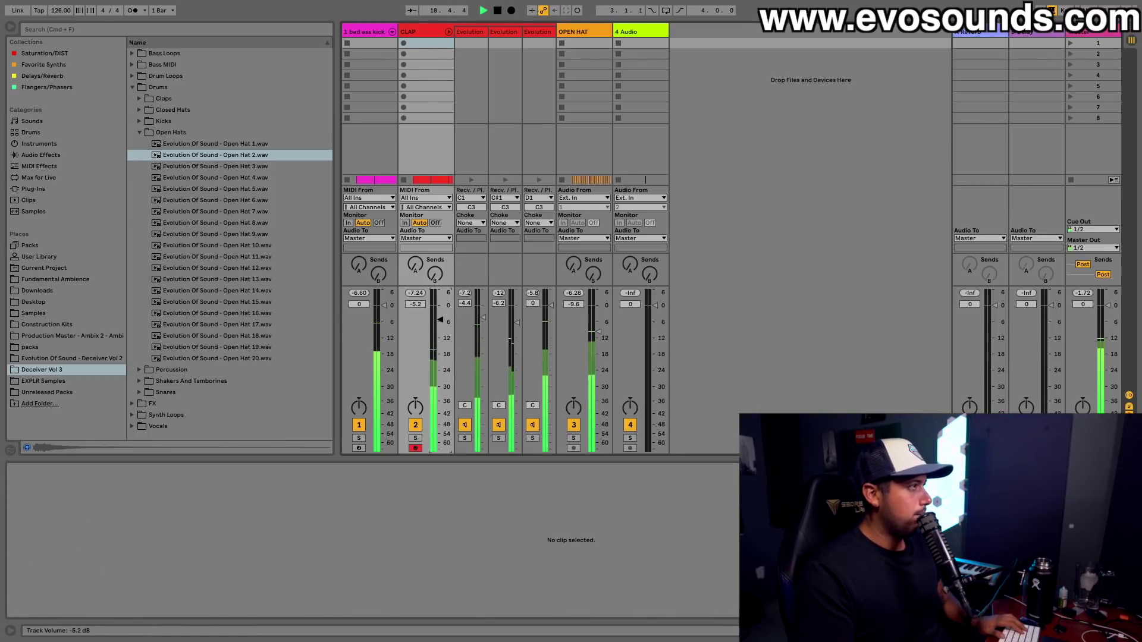
{"action": "key", "text": "space"}
- Select the kick, CLAP and OPEN HAT tracks and group them
{"action": "left_click", "coordinate": [584, 31]}
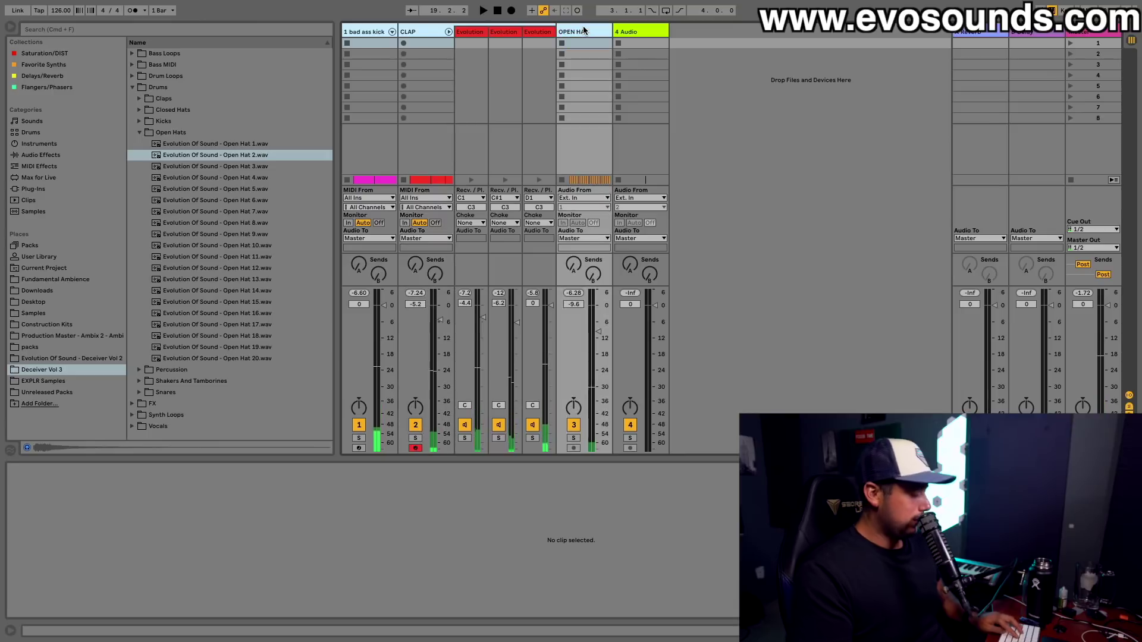
{"action": "key", "text": "ctrl+g"}
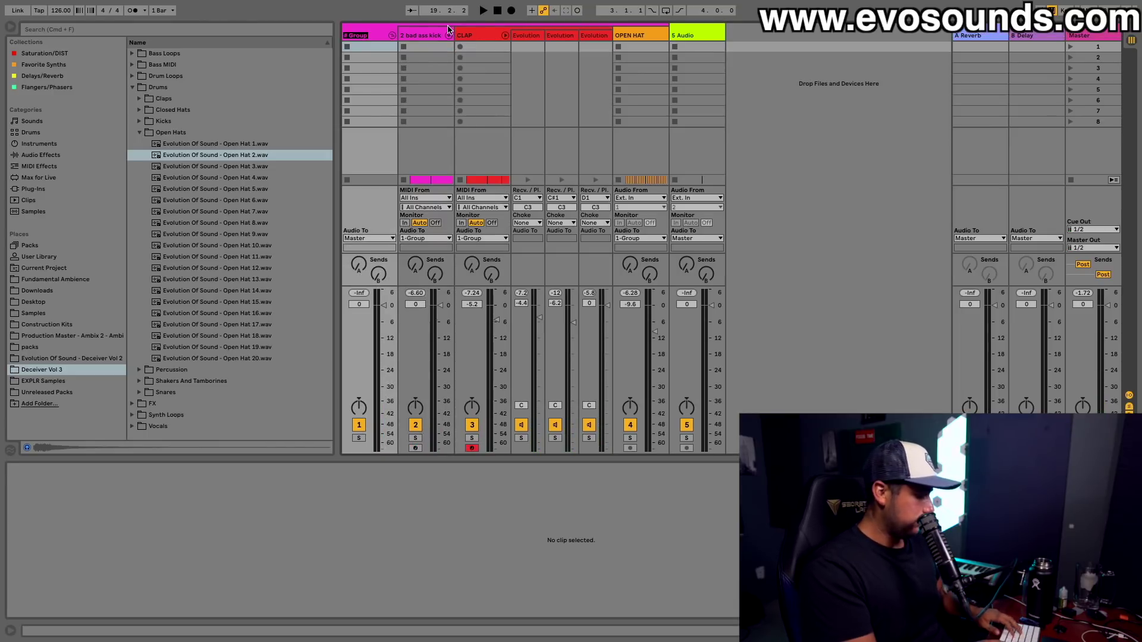
- Fold the CLAP rack chains, then group the CLAP and OPEN HAT tracks into a nested group named drums
{"action": "left_click", "coordinate": [504, 36]}
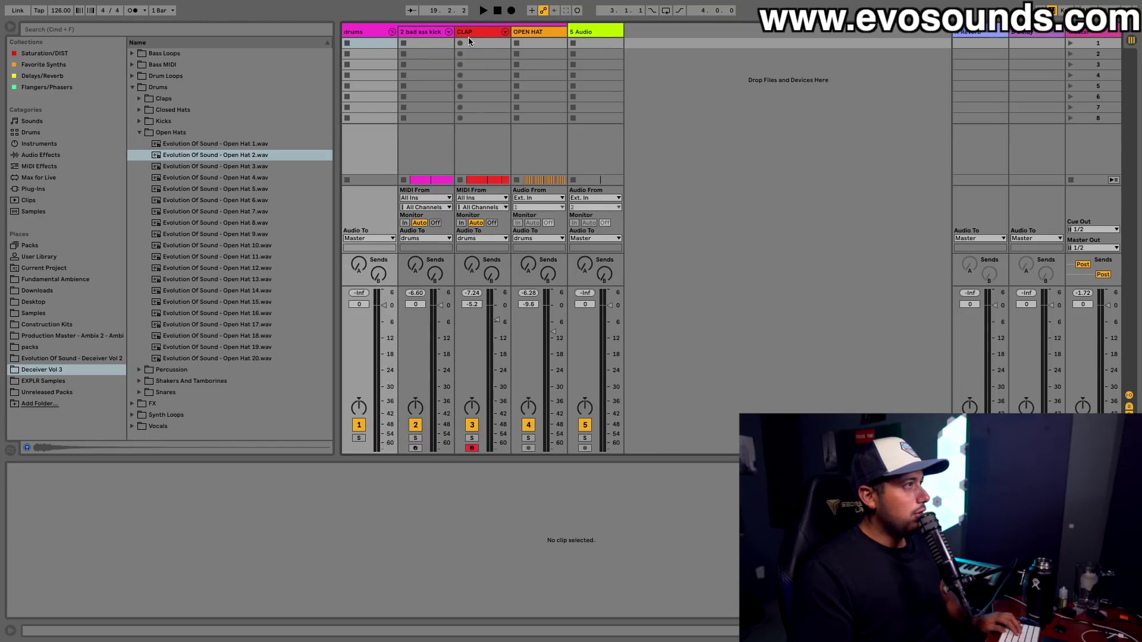
{"action": "left_click", "coordinate": [469, 37]}
{"action": "left_click", "coordinate": [522, 34]}
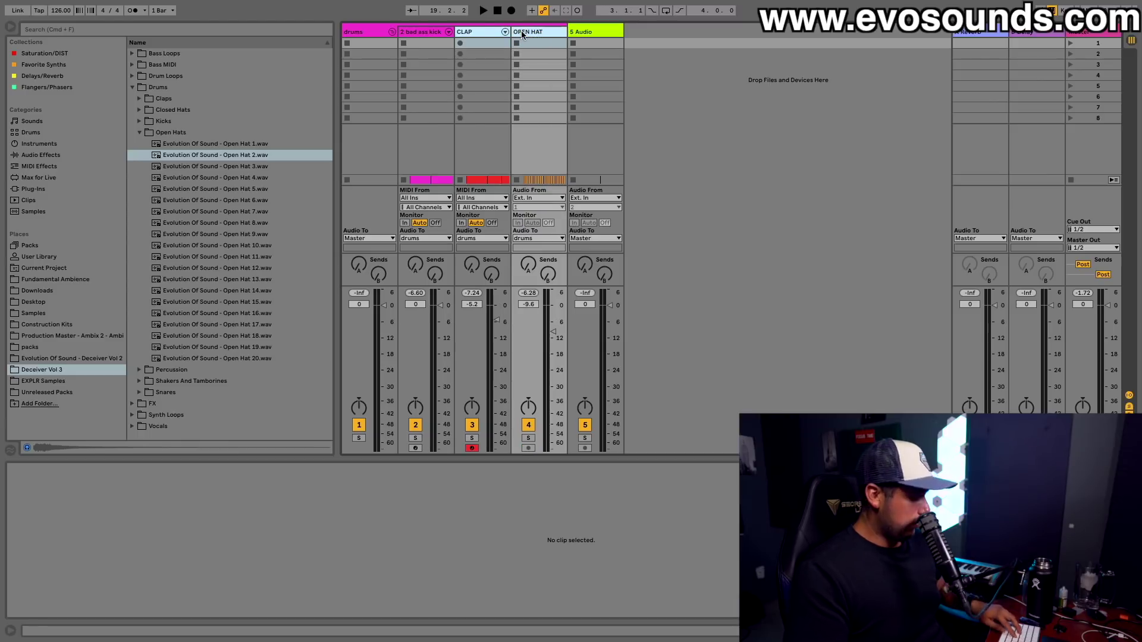
{"action": "key", "text": "ctrl+g"}
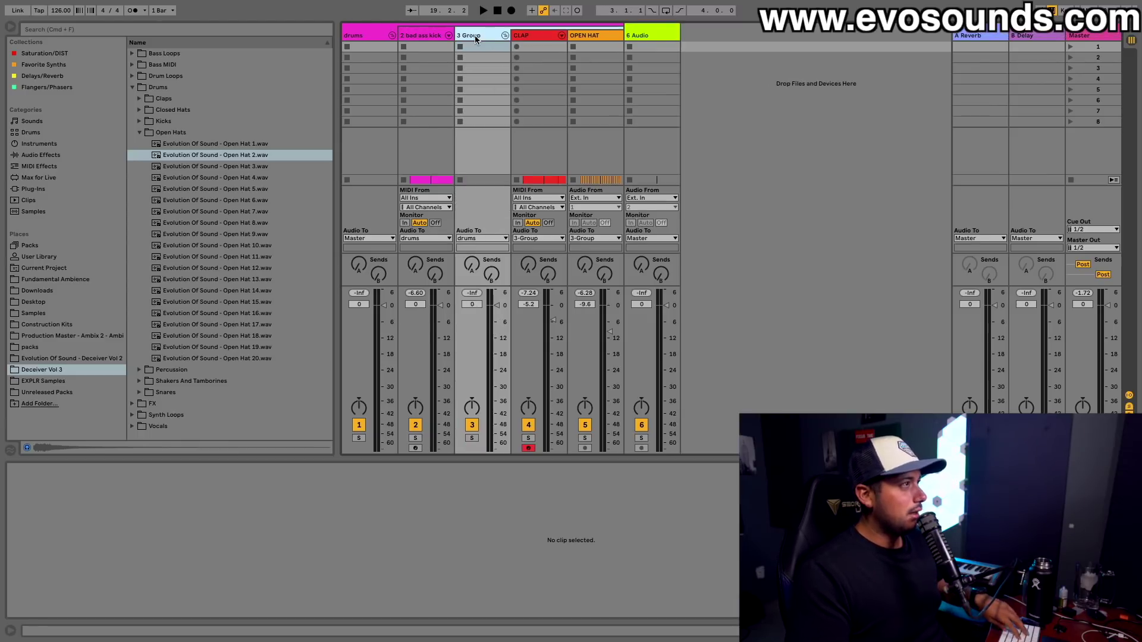
{"action": "key", "text": "ctrl+r"}
{"action": "type", "text": "drums"}
{"action": "key", "text": "Return"}
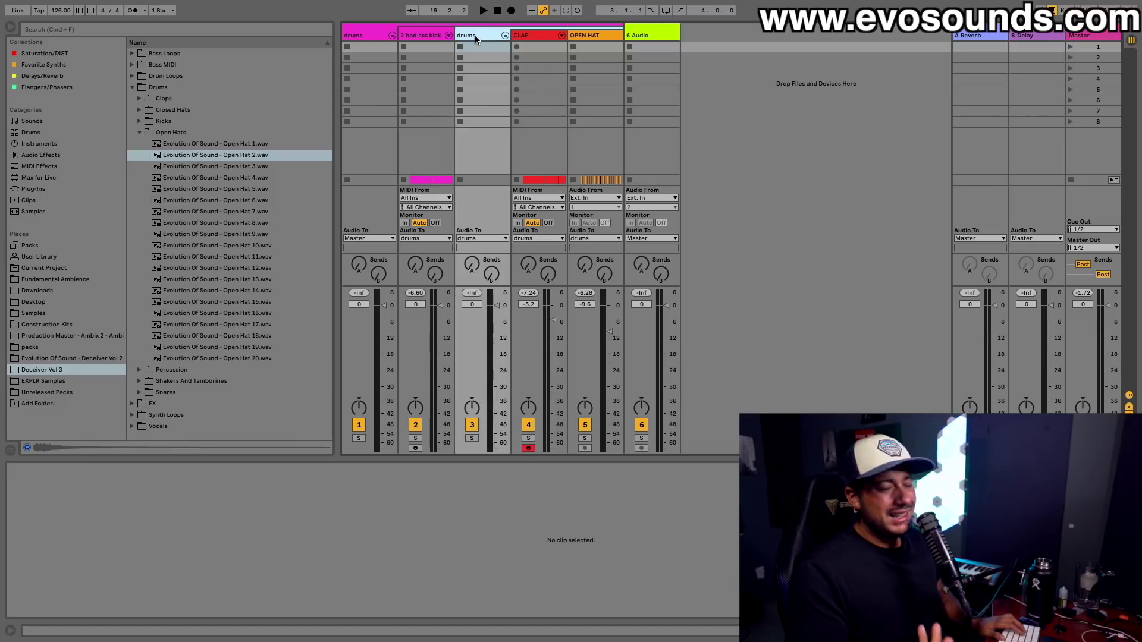
- Play the beat and raise the CLAP track volume to -3.7 dB
{"action": "key", "text": "space"}
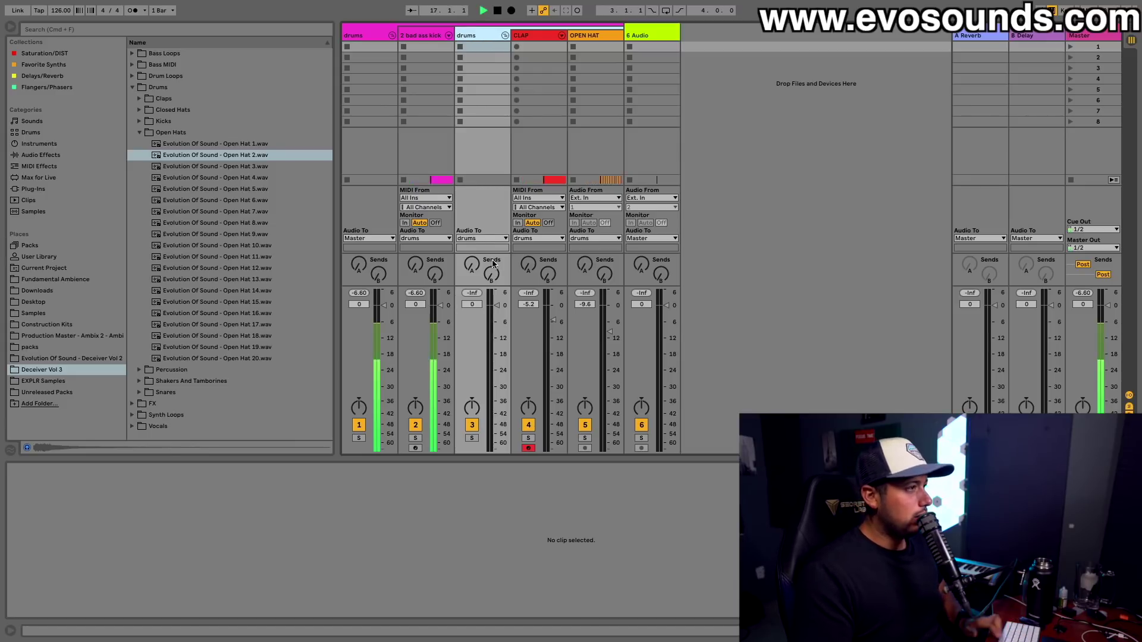
{"action": "left_click_drag", "start_coordinate": [553, 320], "coordinate": [553, 316]}
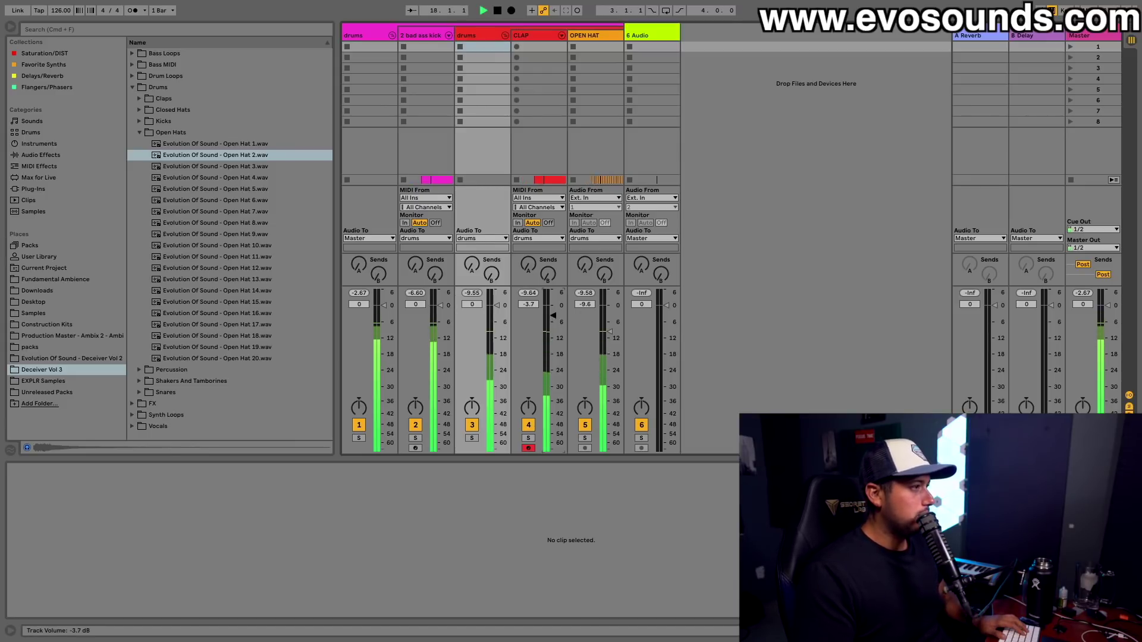
- Open the Shaker Loops folder under Drum Loops in Deceiver Vol 3 and preview Shaker Loops 16, 19 and 18
{"action": "left_click", "coordinate": [139, 132]}
{"action": "left_click", "coordinate": [132, 87]}
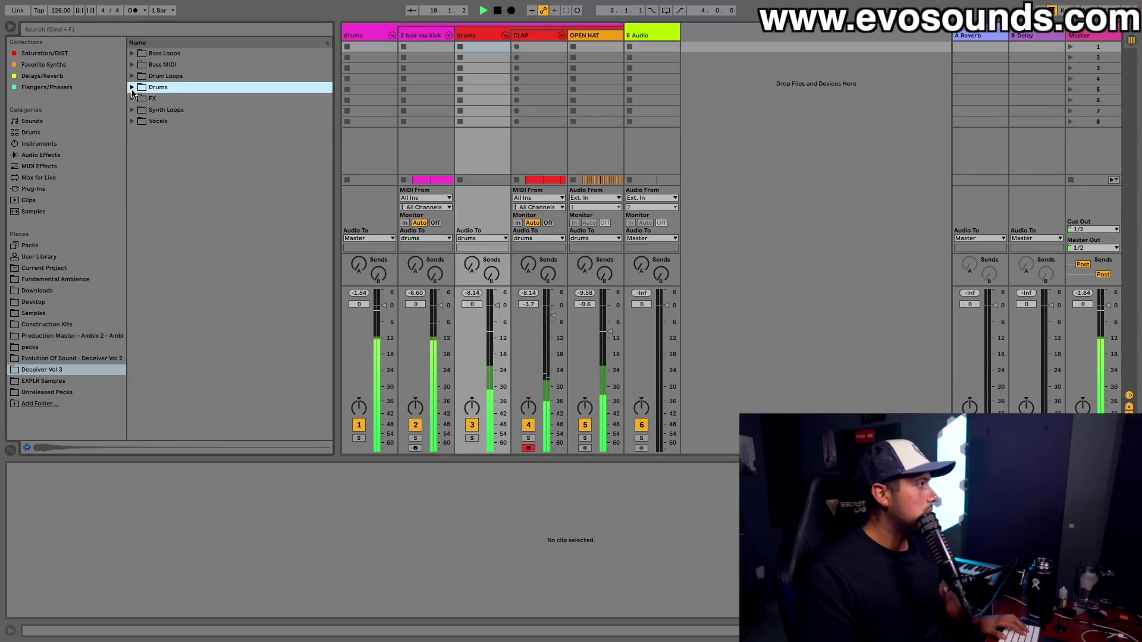
{"action": "left_click", "coordinate": [132, 76]}
{"action": "left_click", "coordinate": [140, 87]}
{"action": "left_click", "coordinate": [223, 259]}
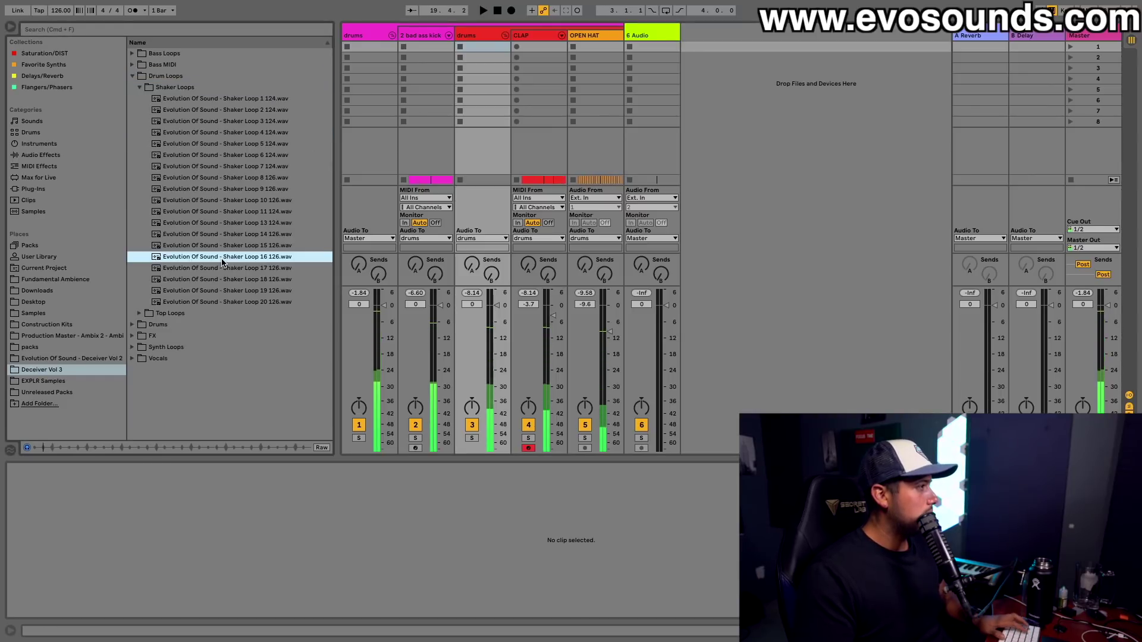
{"action": "key", "text": "Tab"}
{"action": "left_click", "coordinate": [266, 289]}
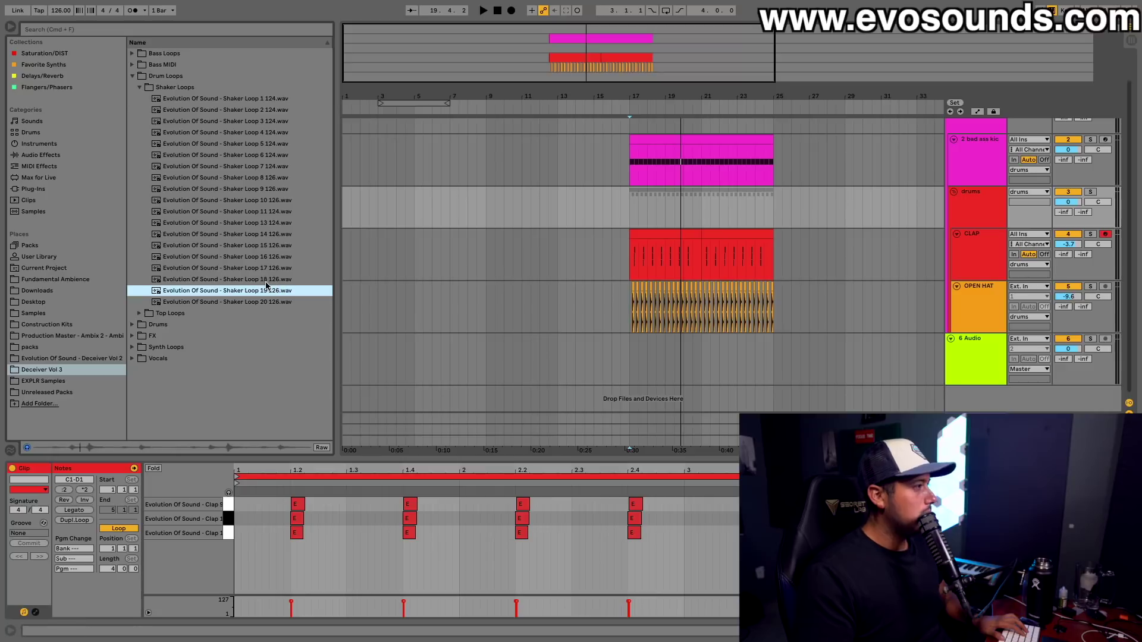
{"action": "left_click", "coordinate": [264, 281]}
- Place Shaker Loop 18 126 on the audio track within the nested drums group, repeating it from bar 17 to bar 25
{"action": "left_click_drag", "start_coordinate": [261, 287], "coordinate": [633, 286]}
{"action": "key", "text": "space"}
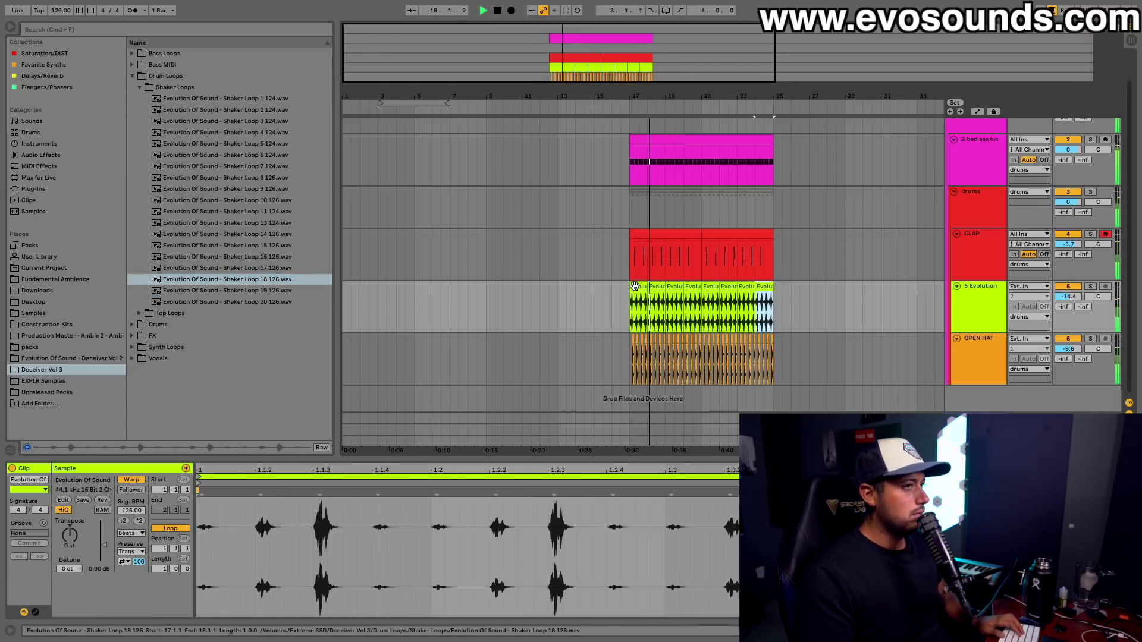
- Search the audio effects for eq and load an EQ Eight onto the shaker loop track
{"action": "double_click", "coordinate": [983, 317]}
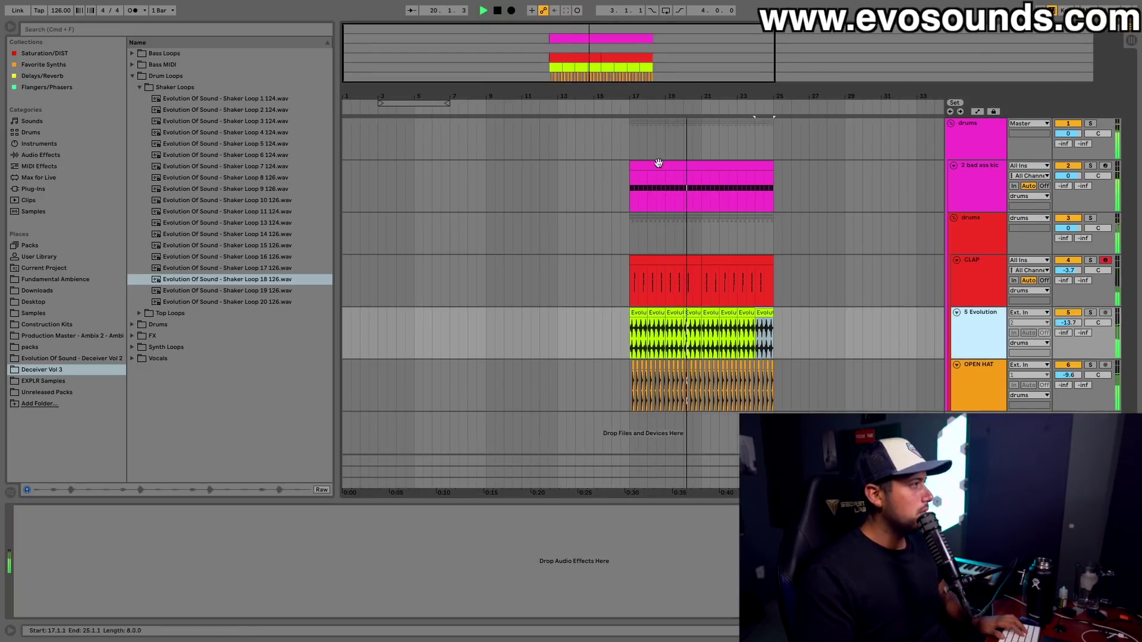
{"action": "left_click", "coordinate": [196, 30]}
{"action": "type", "text": "eq"}
{"action": "left_click", "coordinate": [35, 156]}
{"action": "key", "text": "Return"}
- Open the notes of the first CLAP clip and select the layered clap hits between 4.3.1 and 5.1.1
{"action": "double_click", "coordinate": [687, 270]}
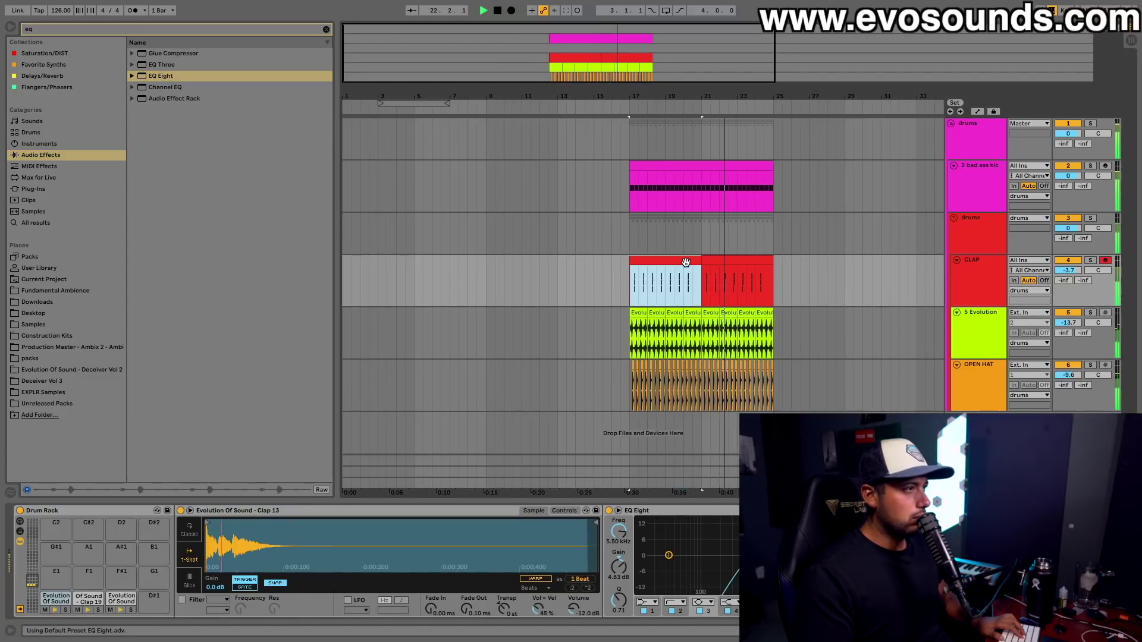
{"action": "key", "text": "space"}
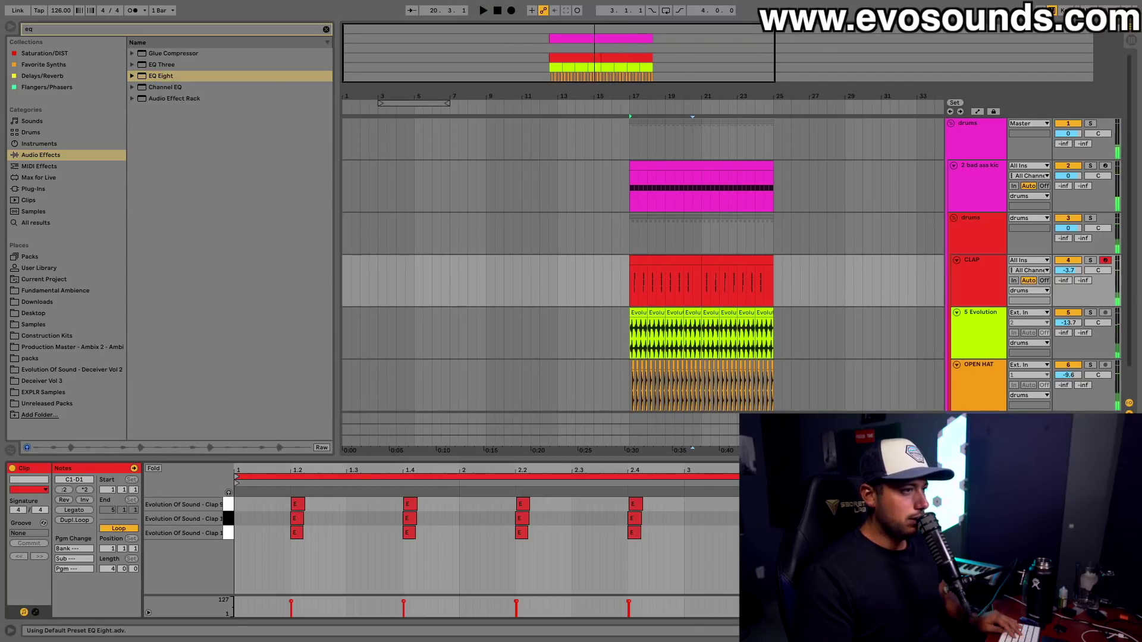
{"action": "left_click", "coordinate": [688, 279]}
{"action": "key", "text": "ctrl+f"}
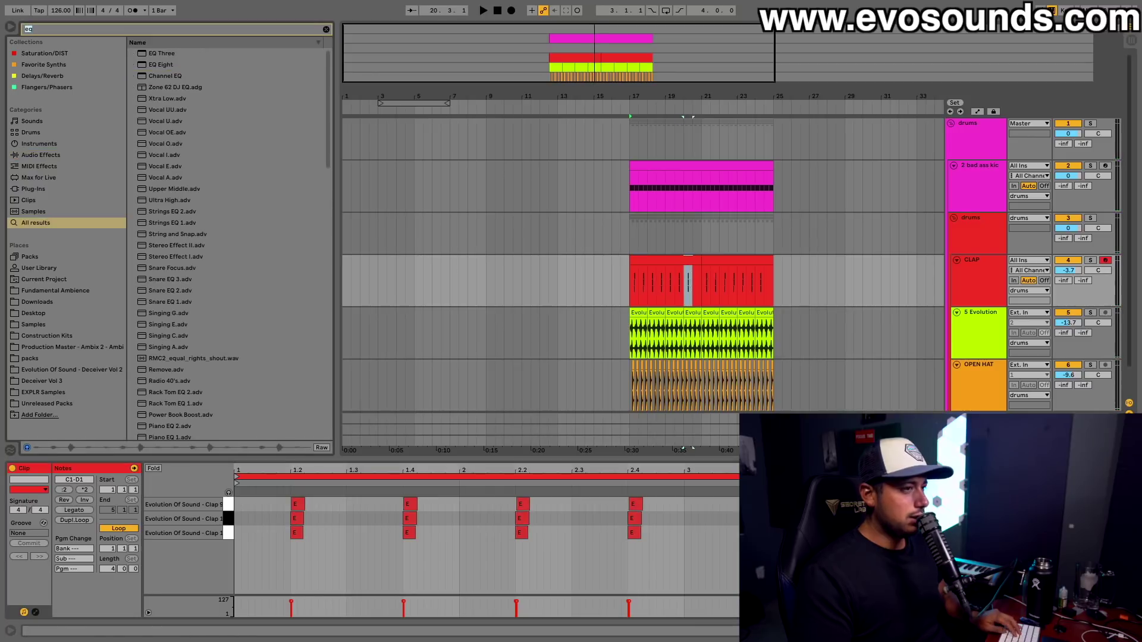
{"action": "left_click_drag", "start_coordinate": [911, 505], "coordinate": [898, 518]}
- Play the beat and lower the shaker loop track volume to -14.6 dB
{"action": "key", "text": "space"}
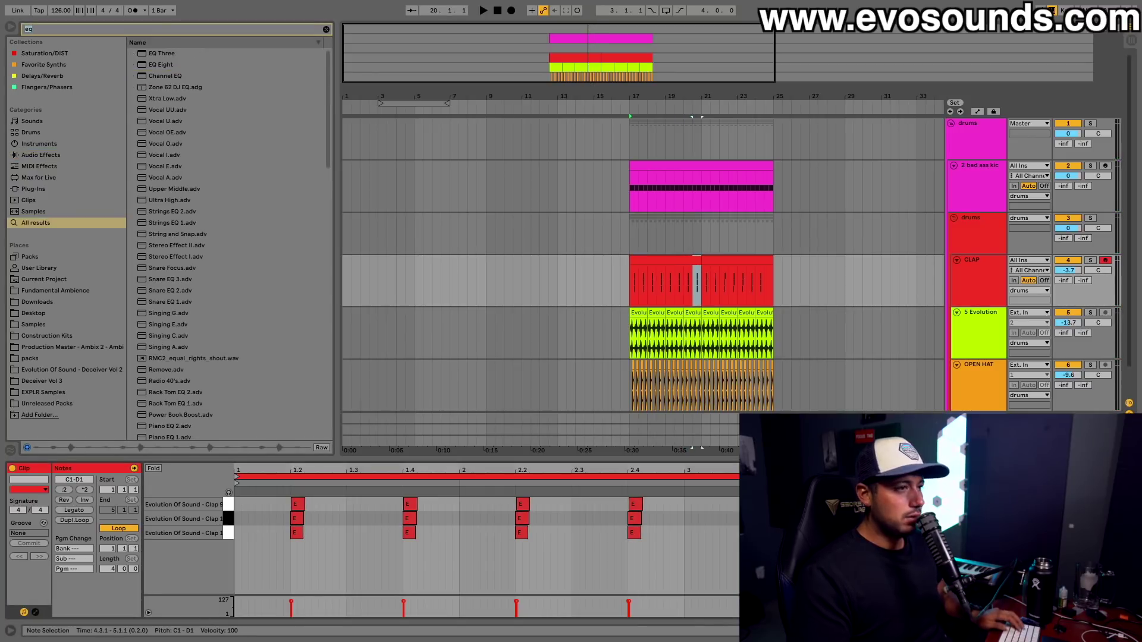
{"action": "scroll", "coordinate": [1070, 304], "scroll_direction": "down", "scroll_amount": 1}
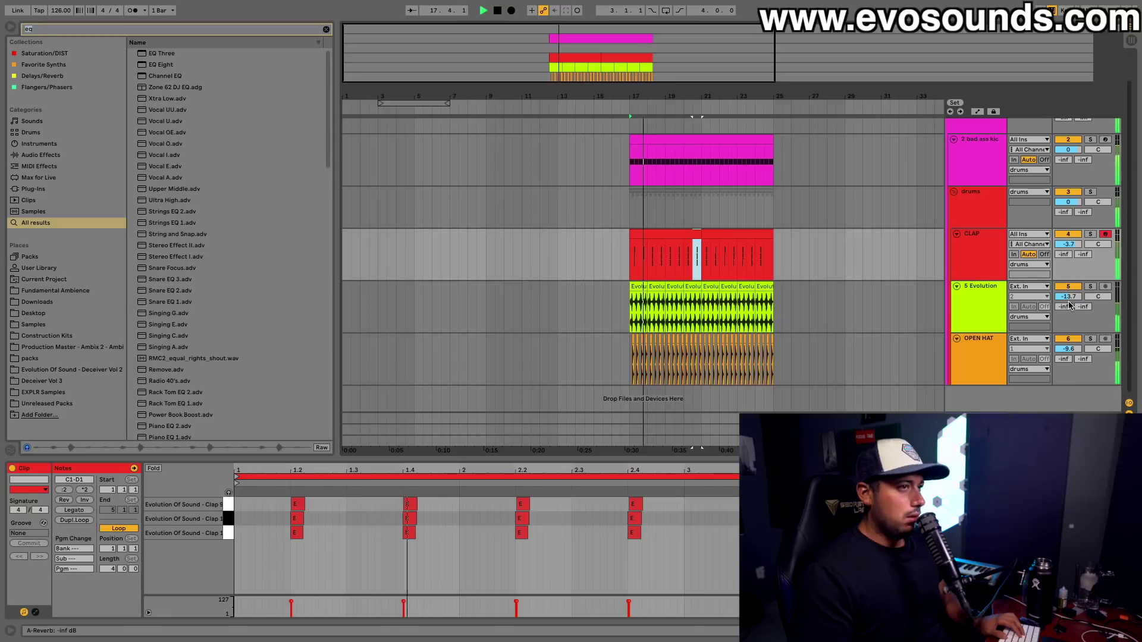
{"action": "scroll", "coordinate": [879, 222], "scroll_direction": "up", "scroll_amount": 1}
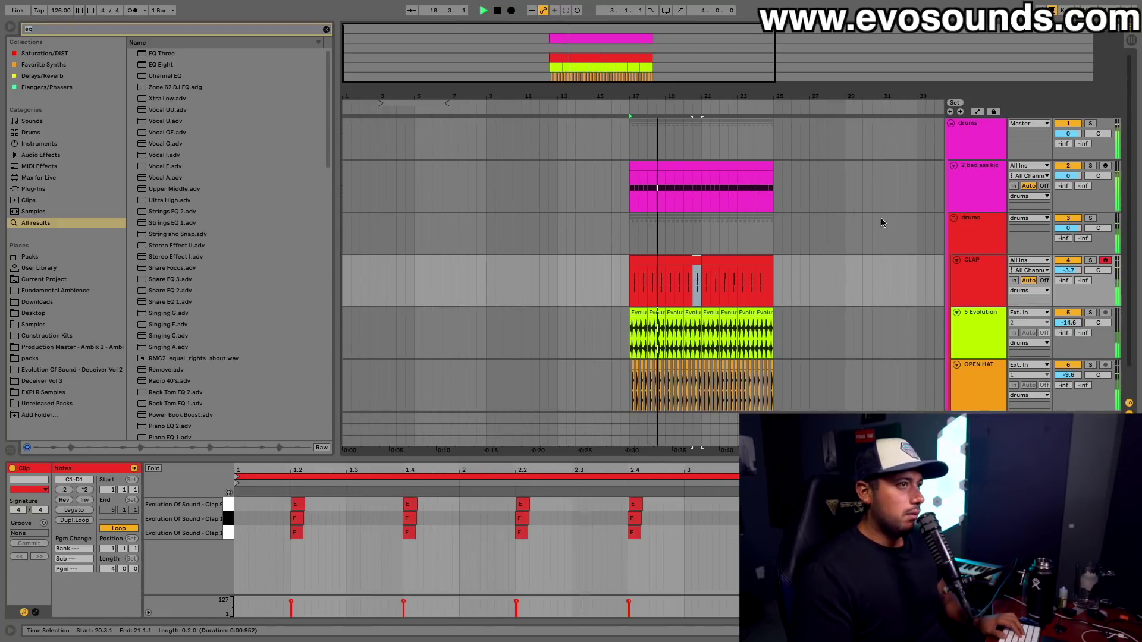
- Fold the nested drums group and the kick track's devices out of the way, then select the outer drums group
{"action": "left_click", "coordinate": [956, 219]}
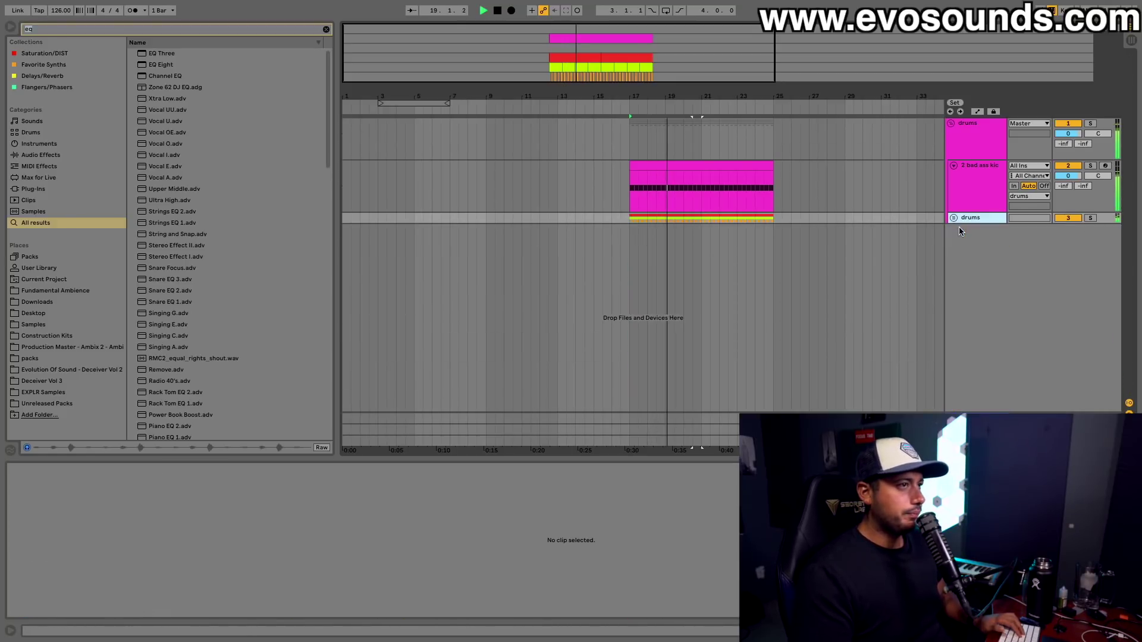
{"action": "left_click", "coordinate": [952, 167]}
{"action": "key", "text": "Up"}
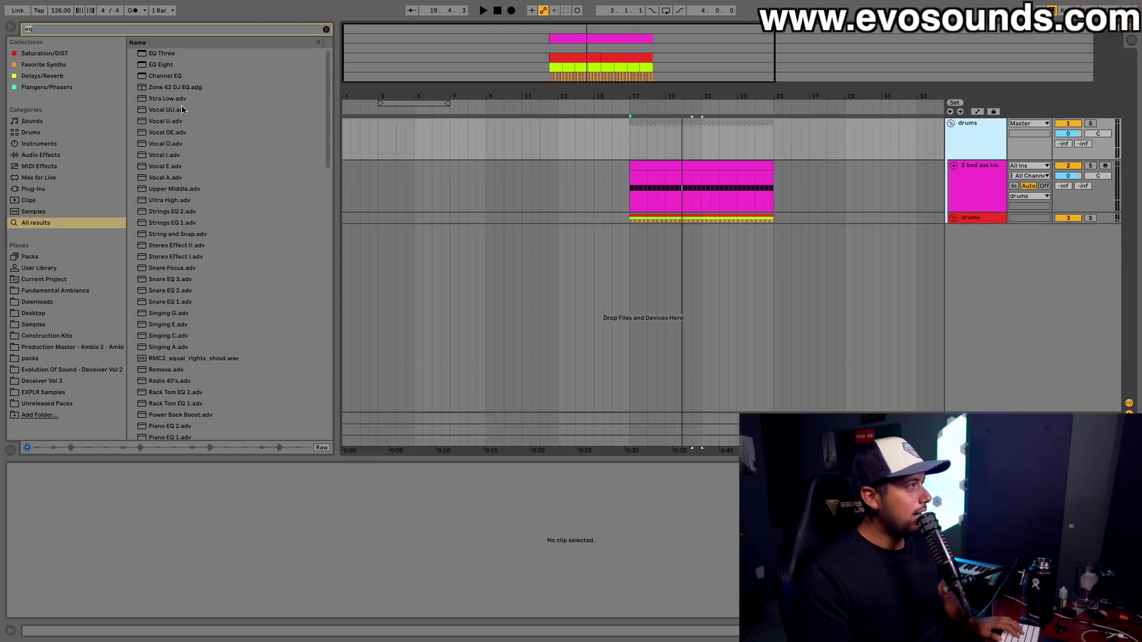
- Search the plug-ins for vertigo and load the Plugin Alliance Vertigo VSC-2 VST onto the outer drums group
{"action": "key", "text": "v"}
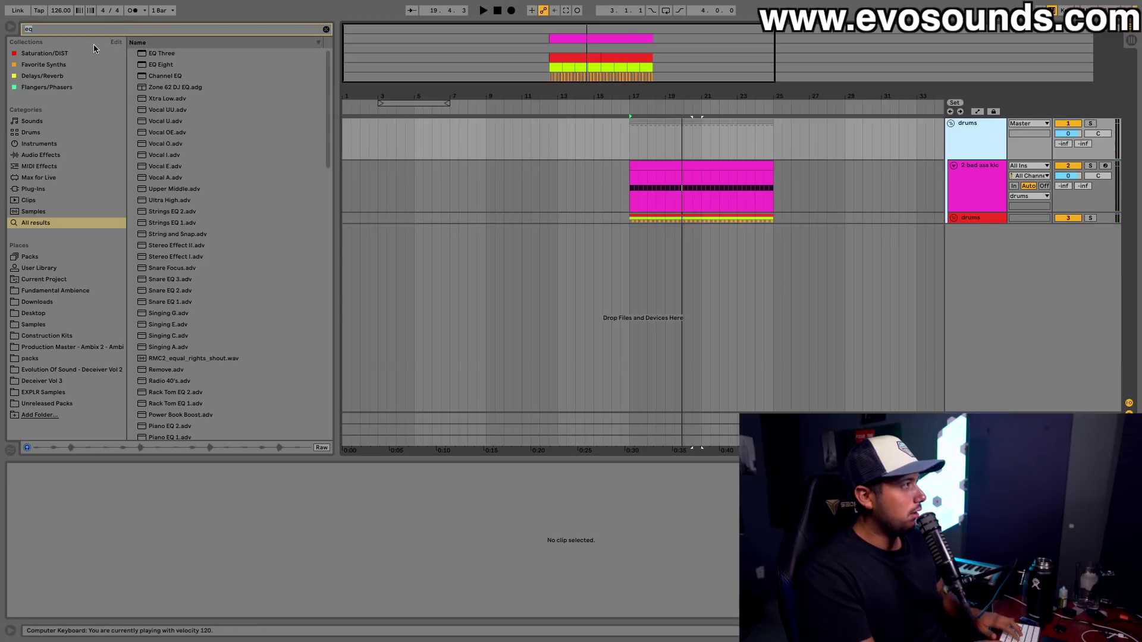
{"action": "key", "text": "ctrl+f"}
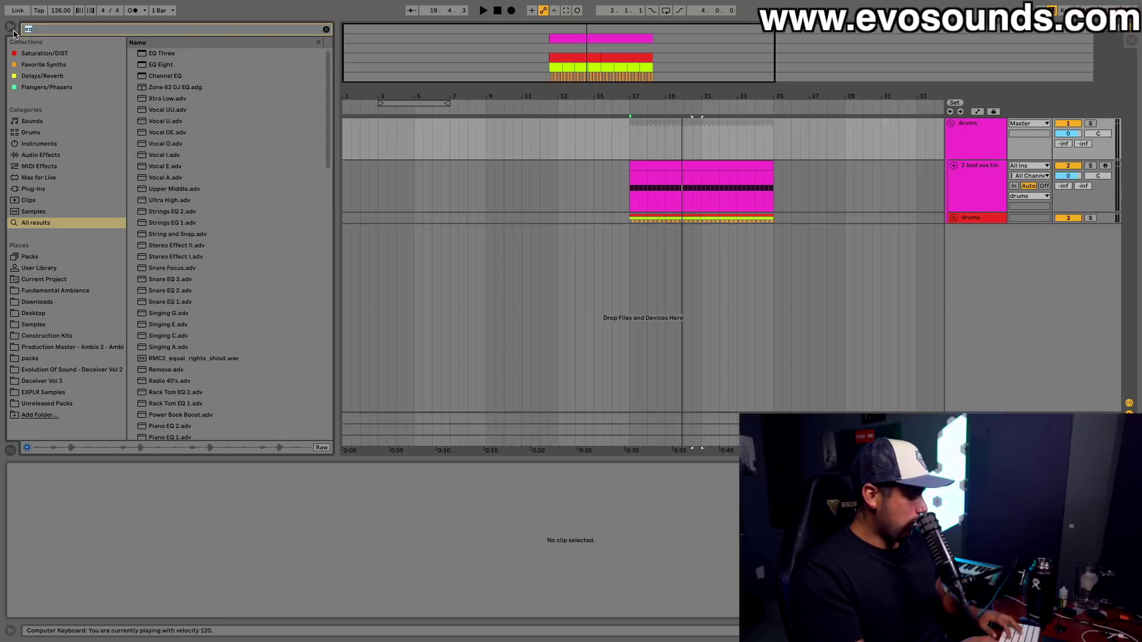
{"action": "type", "text": "vertigo"}
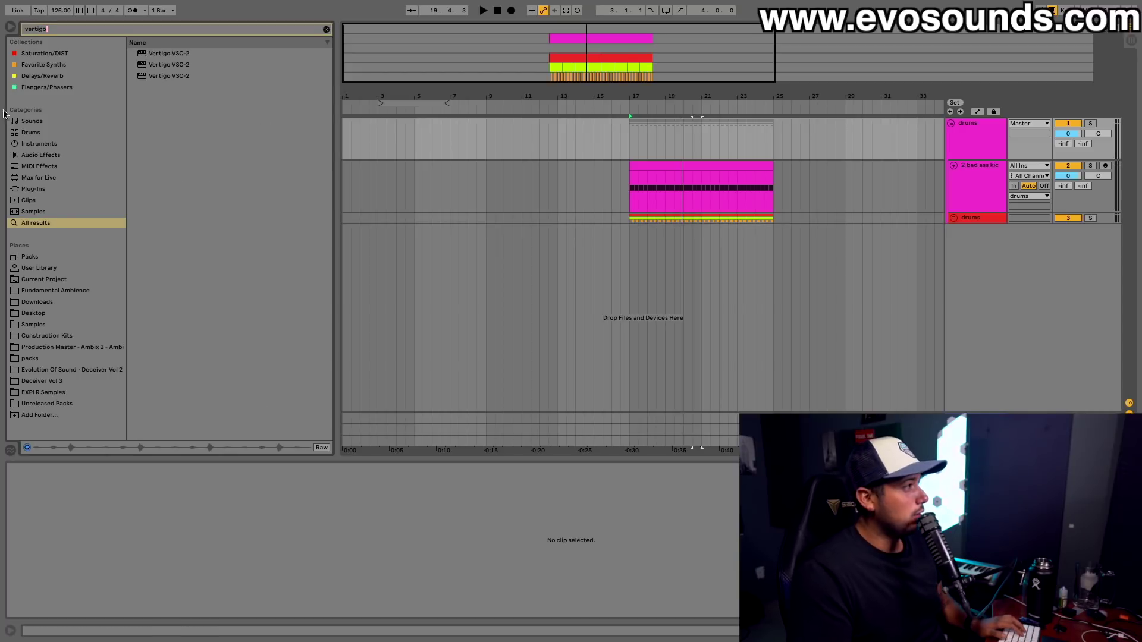
{"action": "left_click", "coordinate": [41, 177]}
{"action": "left_click", "coordinate": [36, 188]}
{"action": "left_click", "coordinate": [139, 76]}
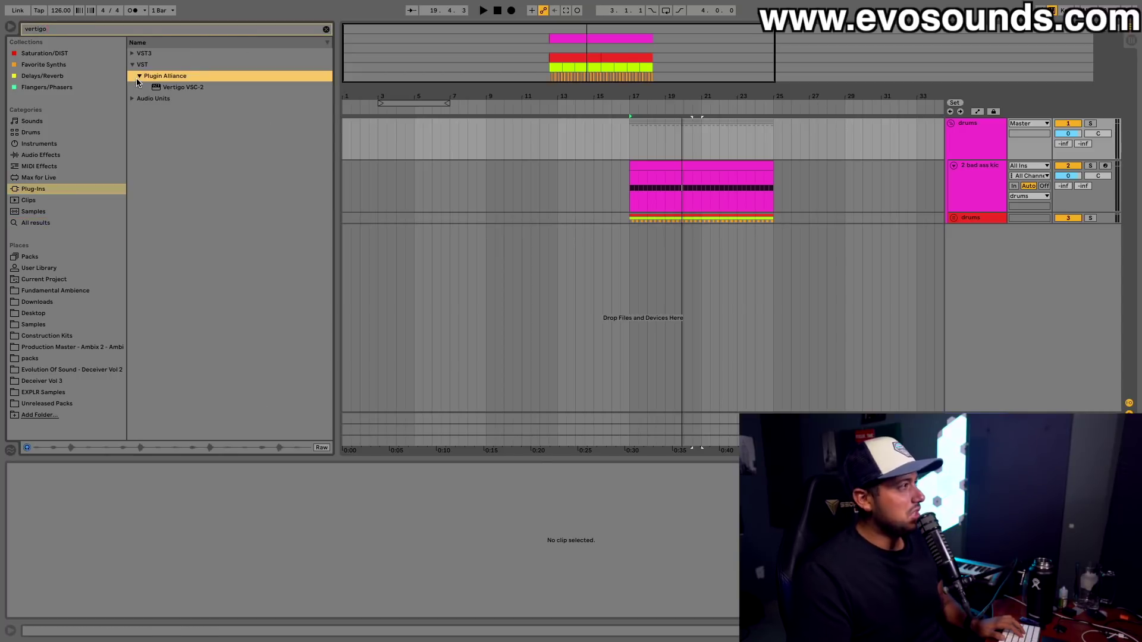
{"action": "left_click_drag", "start_coordinate": [183, 87], "coordinate": [887, 153]}
{"action": "left_click_drag", "start_coordinate": [988, 141], "coordinate": [988, 141]}
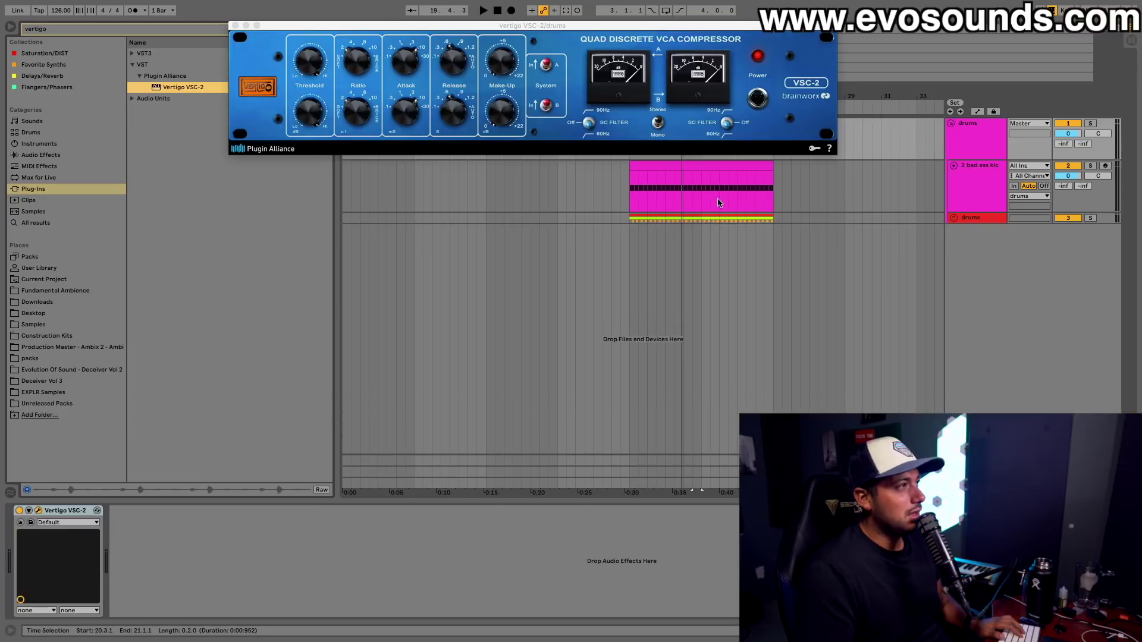
{"action": "left_click_drag", "start_coordinate": [517, 34], "coordinate": [520, 170]}
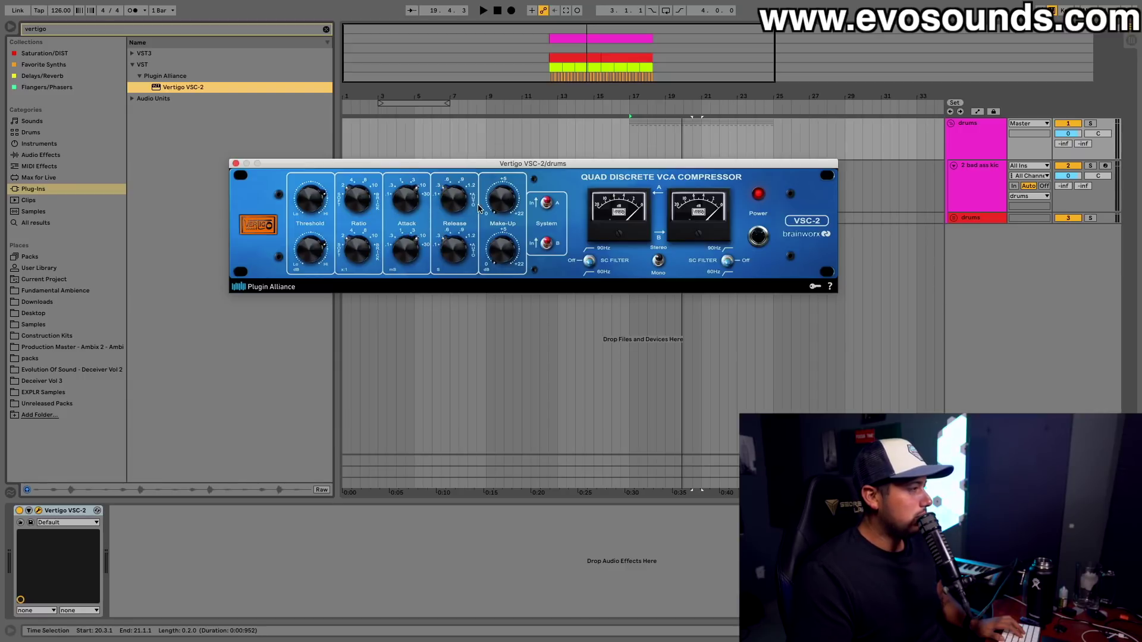
- Play the beat through the VSC-2, adjust its attack, and switch to the Session mixer
{"action": "key", "text": "space"}
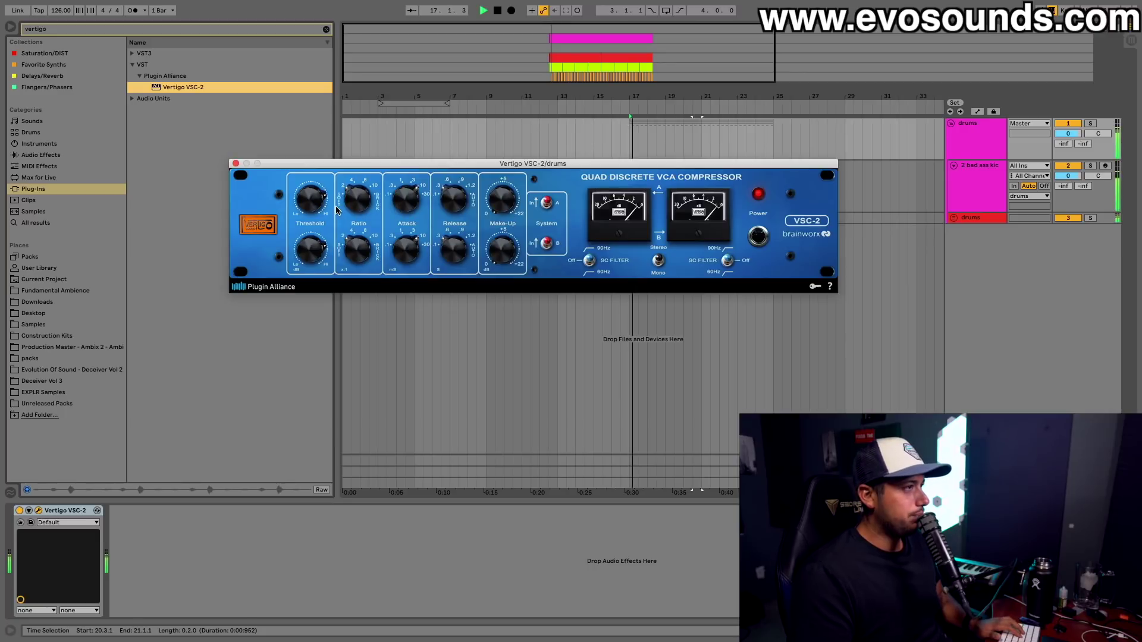
{"action": "mouse_move", "coordinate": [314, 210]}
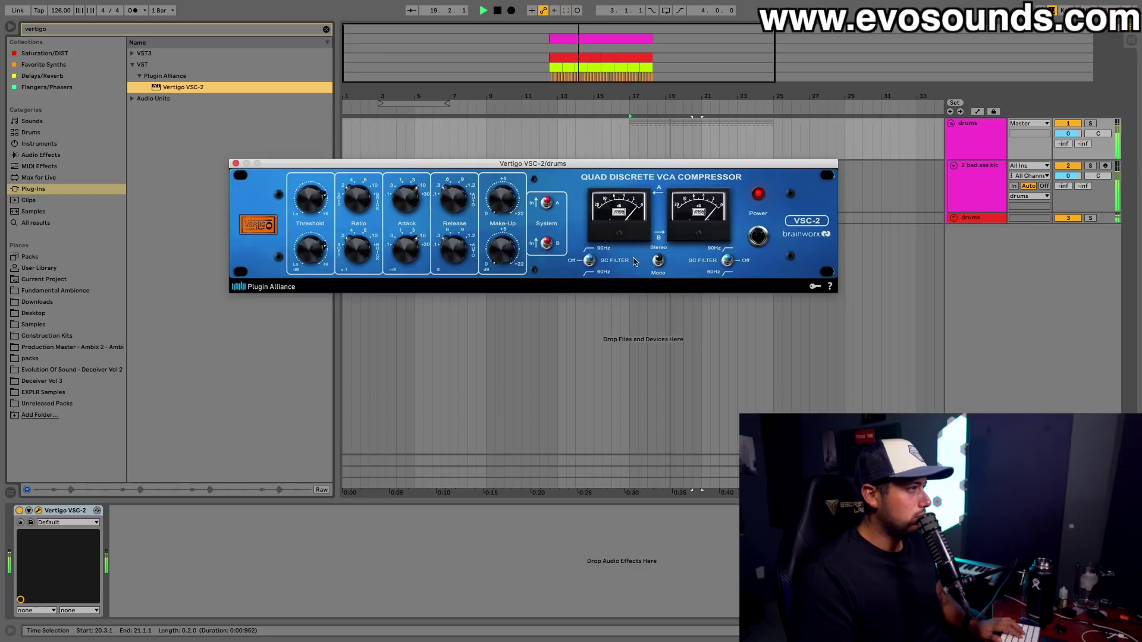
{"action": "mouse_move", "coordinate": [401, 208]}
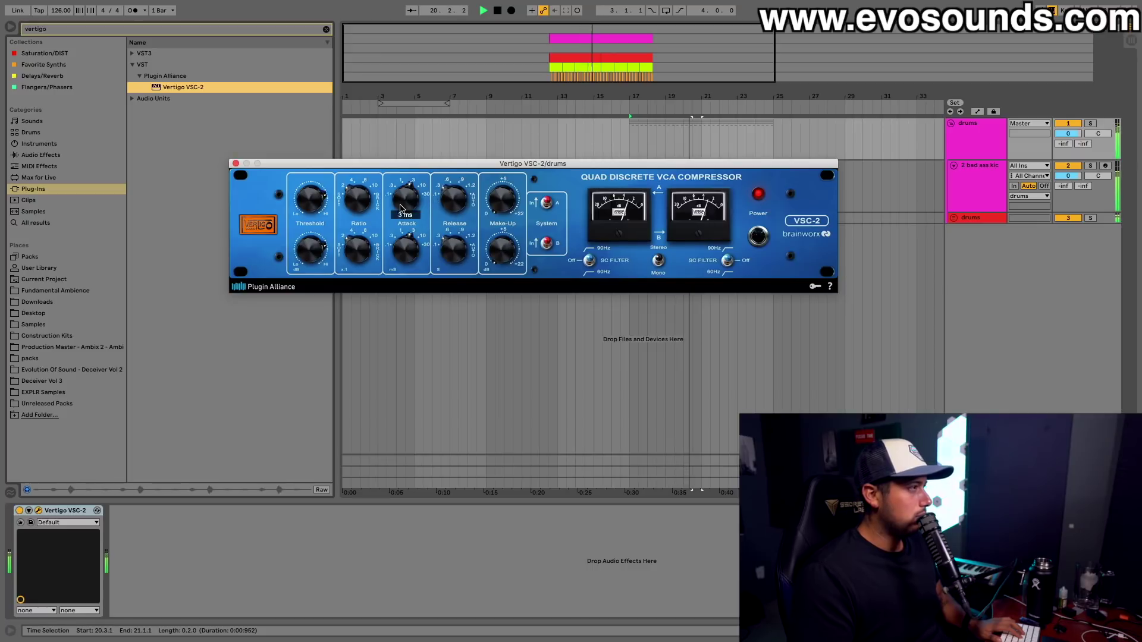
{"action": "left_click_drag", "start_coordinate": [401, 208], "coordinate": [403, 201]}
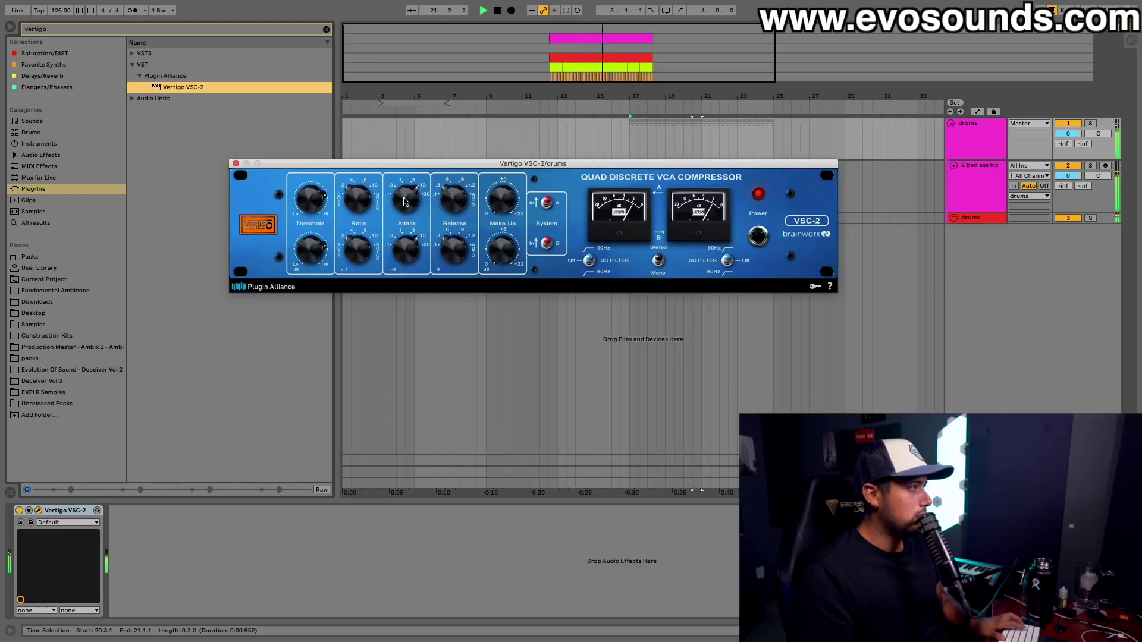
{"action": "key", "text": "Tab"}
{"action": "mouse_move", "coordinate": [615, 218]}
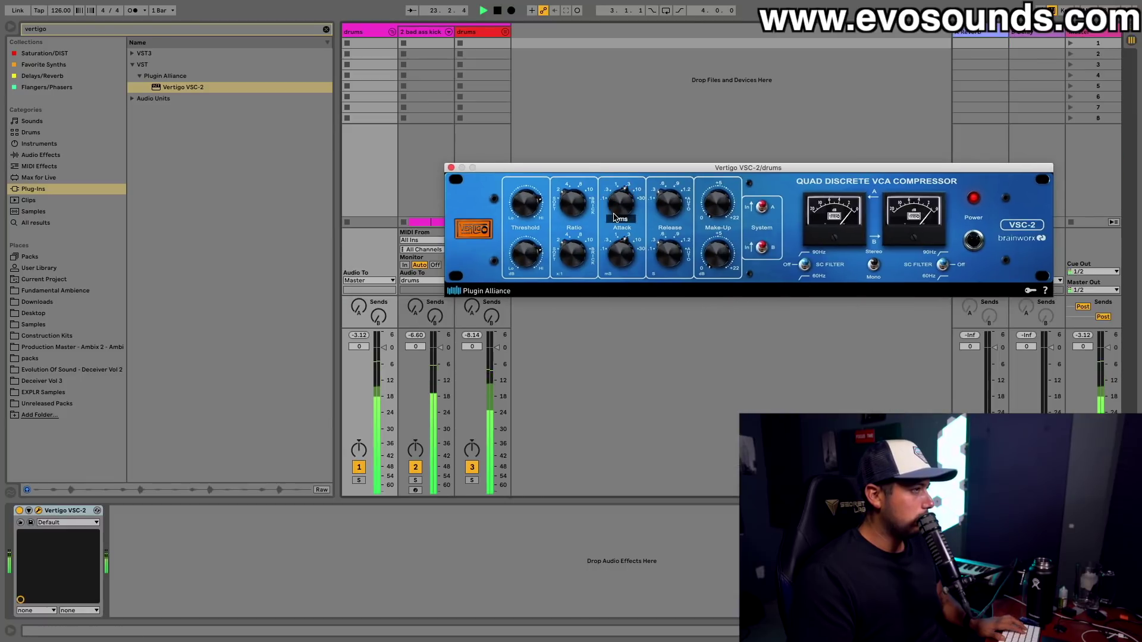
- Select the nested drums group and load the Max for Live Convolution Reverb onto it
{"action": "left_click", "coordinate": [481, 146]}
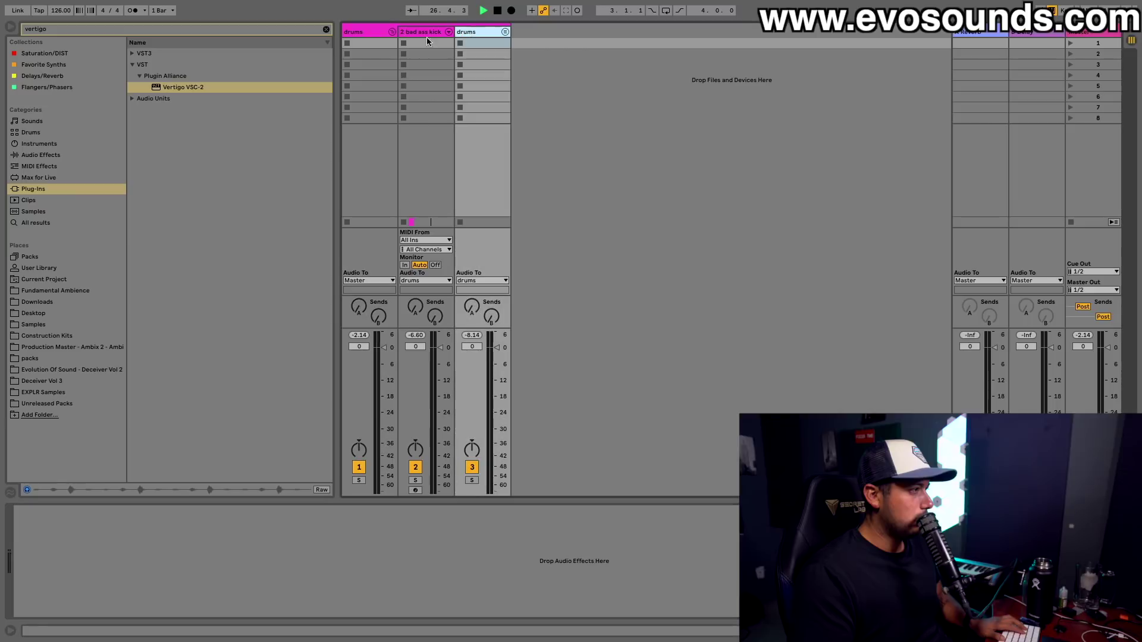
{"action": "left_click", "coordinate": [327, 30]}
{"action": "left_click", "coordinate": [48, 155]}
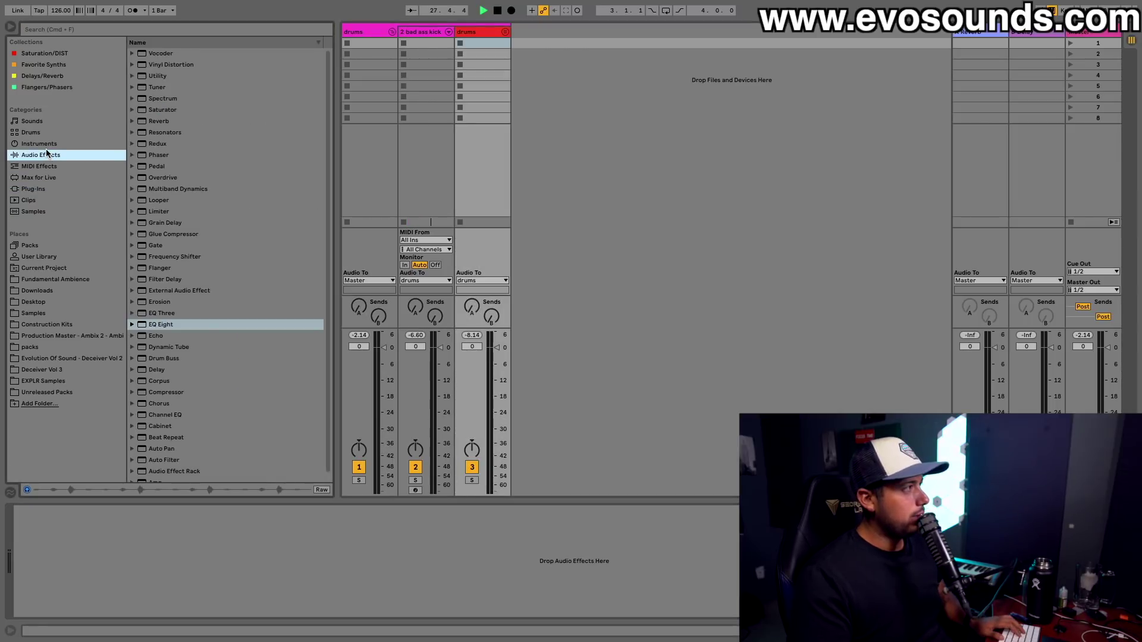
{"action": "left_click", "coordinate": [41, 132]}
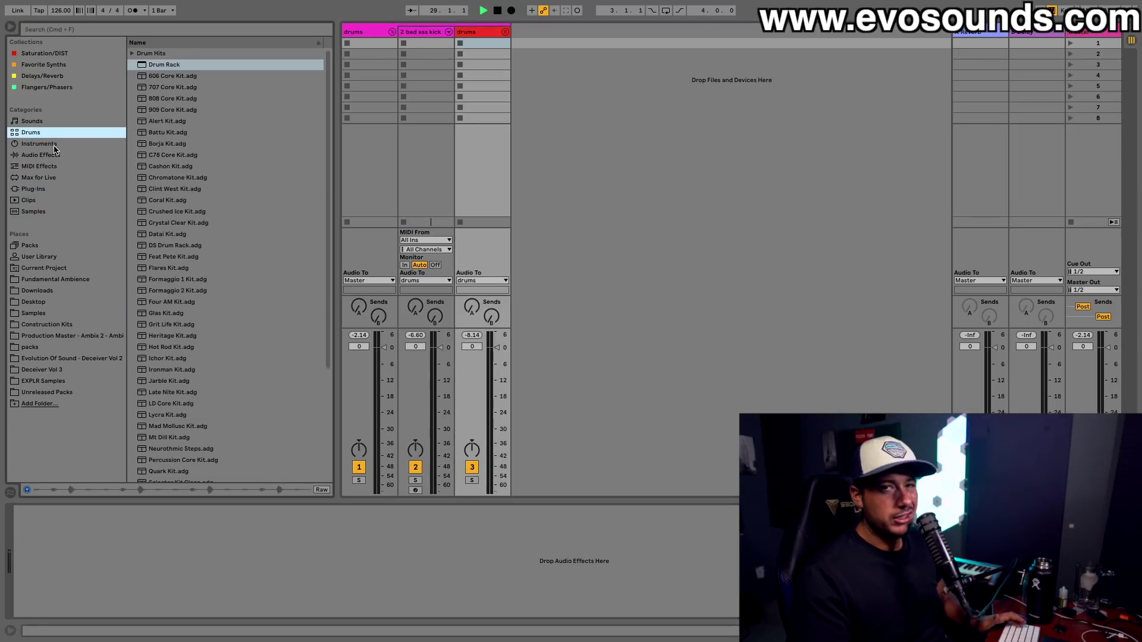
{"action": "left_click", "coordinate": [40, 179]}
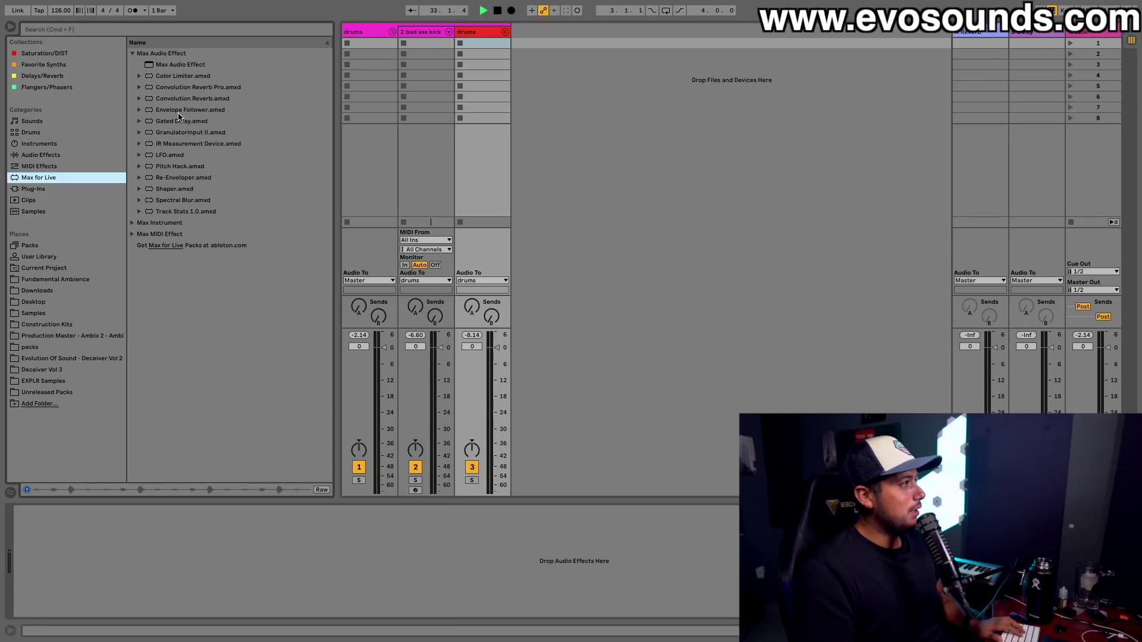
{"action": "left_click_drag", "start_coordinate": [186, 97], "coordinate": [452, 79]}
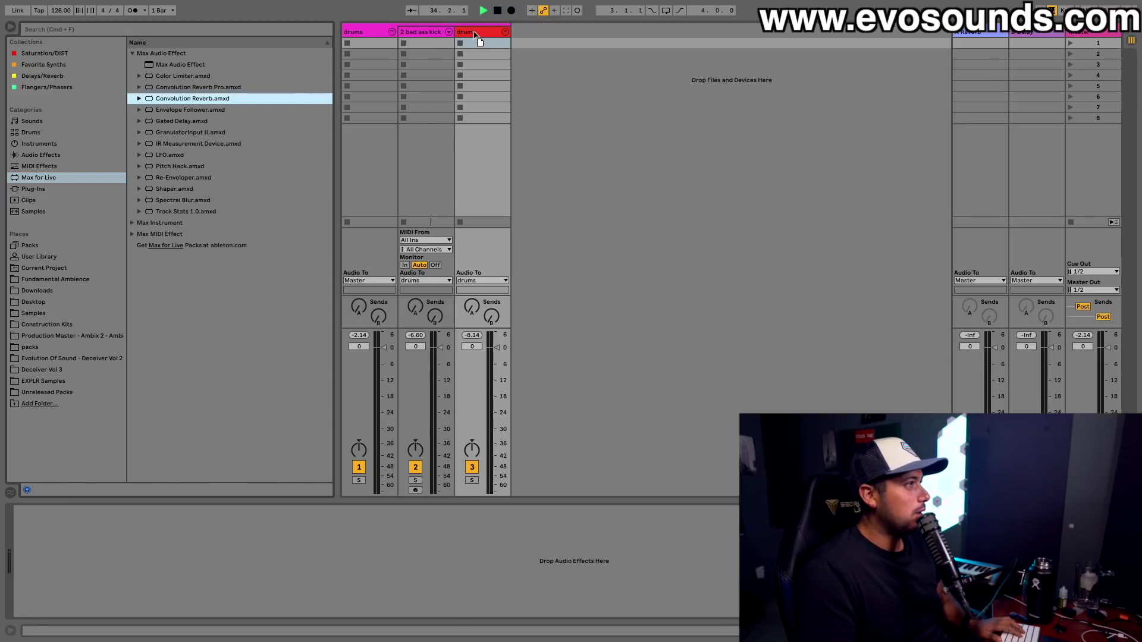
{"action": "left_click_drag", "start_coordinate": [474, 31], "coordinate": [473, 31]}
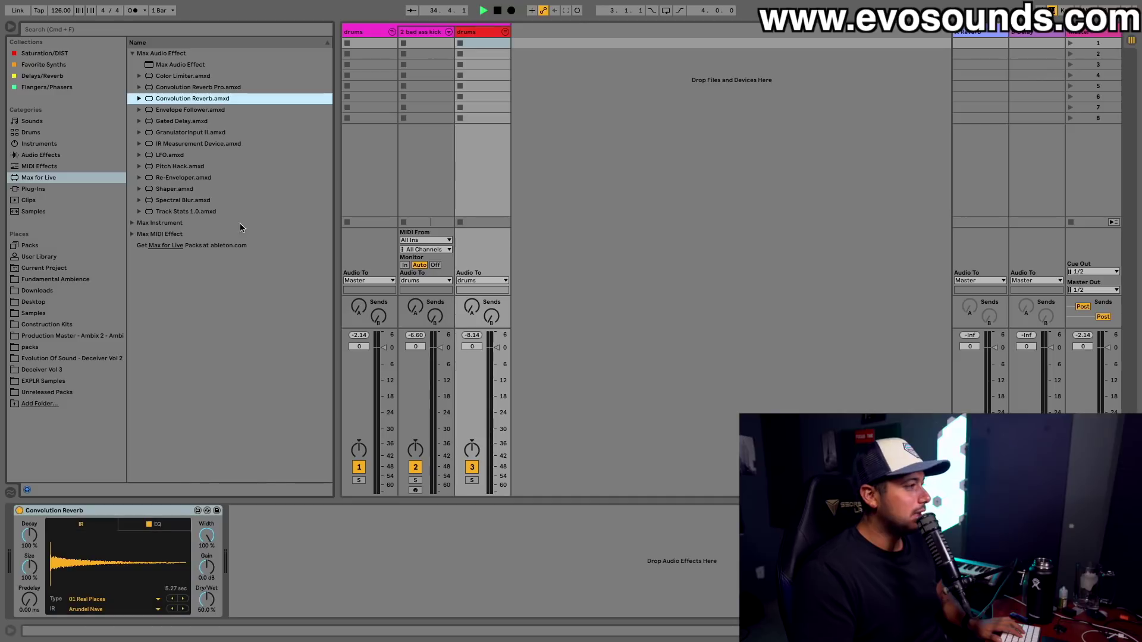
- Set the Convolution Reverb's type to 04 Made for Drums and its impulse response to Drum Booth Real
{"action": "left_click", "coordinate": [92, 599]}
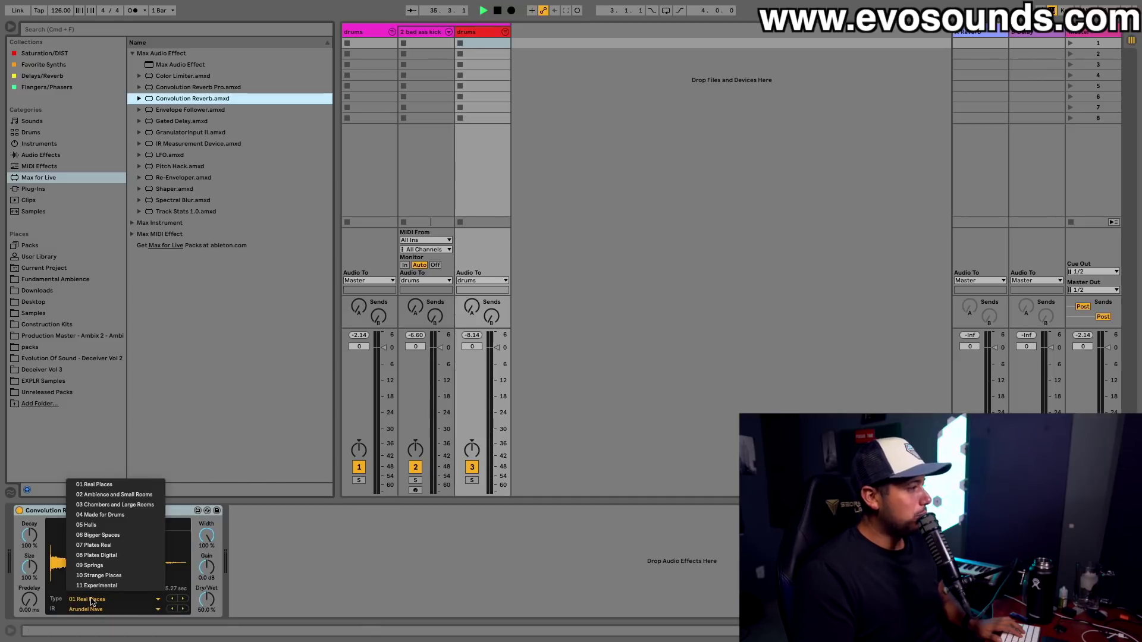
{"action": "left_click", "coordinate": [118, 515]}
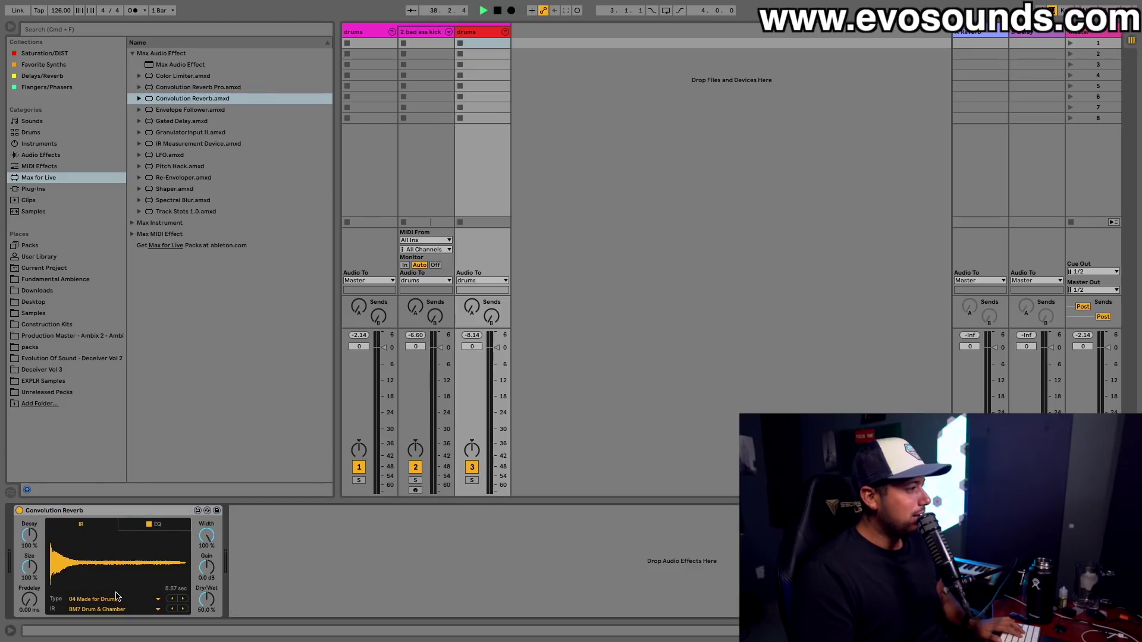
{"action": "left_click", "coordinate": [110, 611]}
{"action": "left_click", "coordinate": [119, 294]}
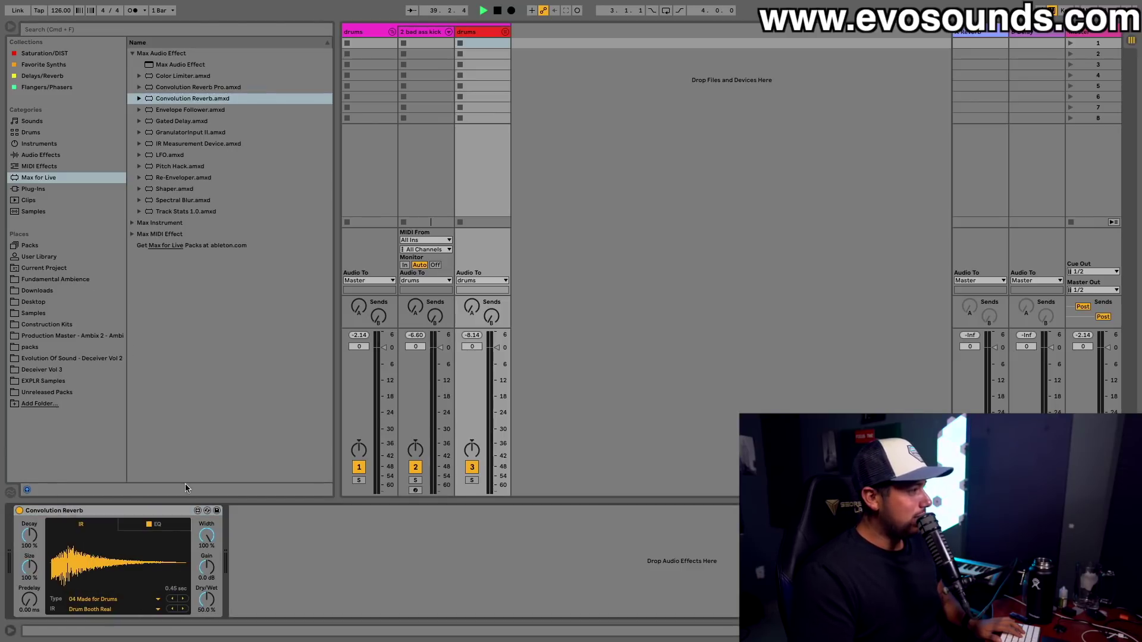
- Play the beat, change the reverb to BM7 Percussion Air at 20.1% Dry/Wet, and compare it with the reverb bypassed
{"action": "left_click_drag", "start_coordinate": [206, 600], "coordinate": [206, 601]}
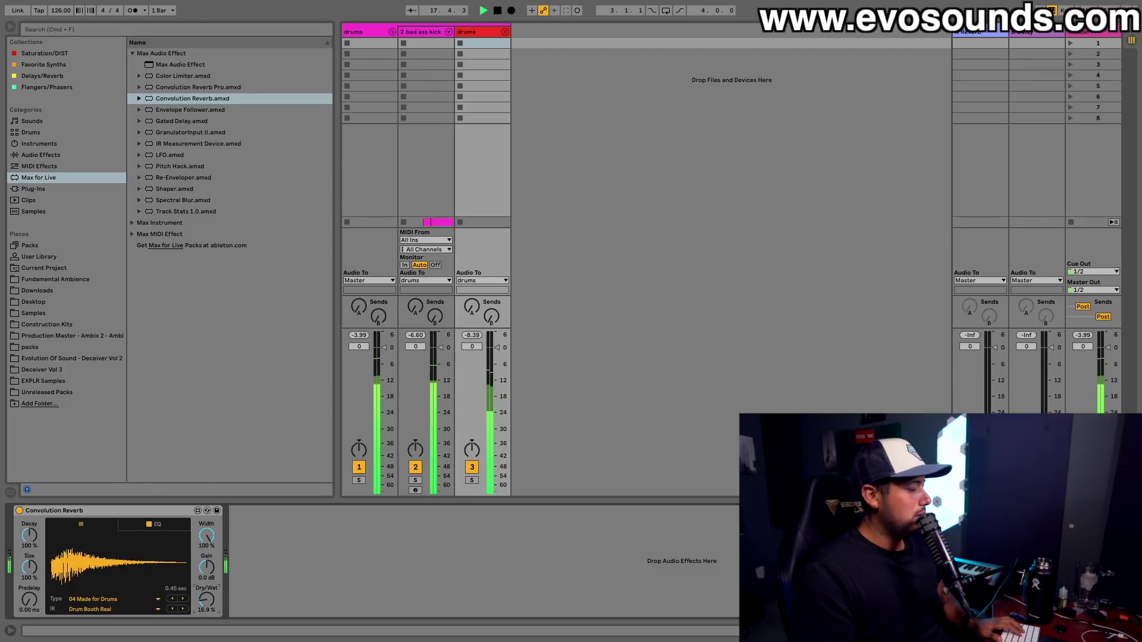
{"action": "left_click", "coordinate": [183, 598]}
{"action": "left_click", "coordinate": [172, 599]}
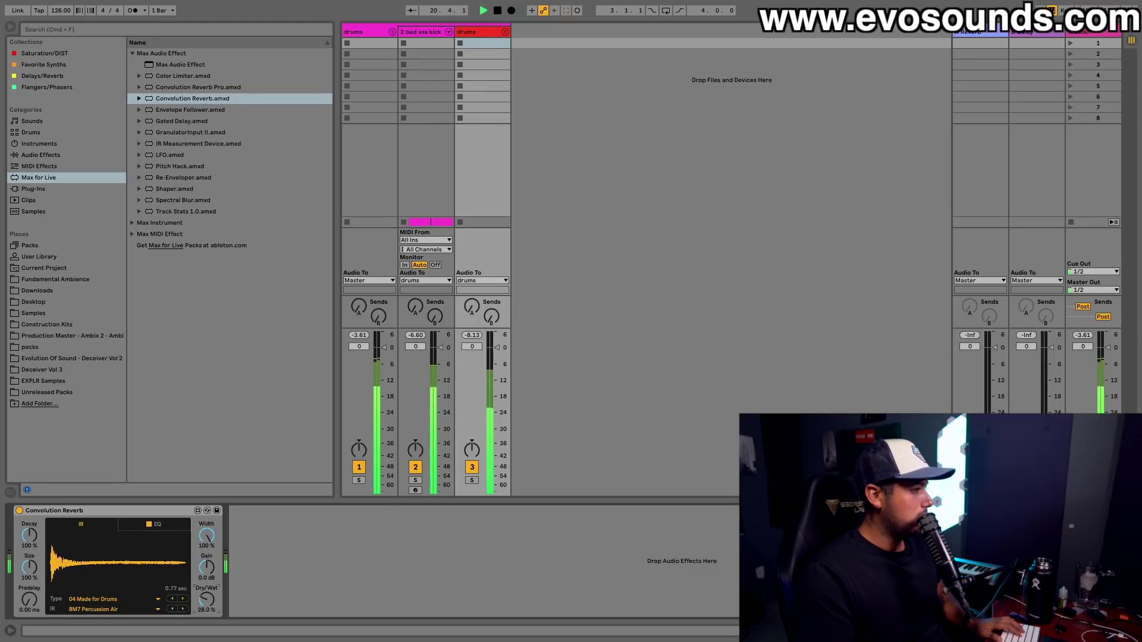
{"action": "left_click", "coordinate": [19, 511]}
{"action": "left_click", "coordinate": [20, 511]}
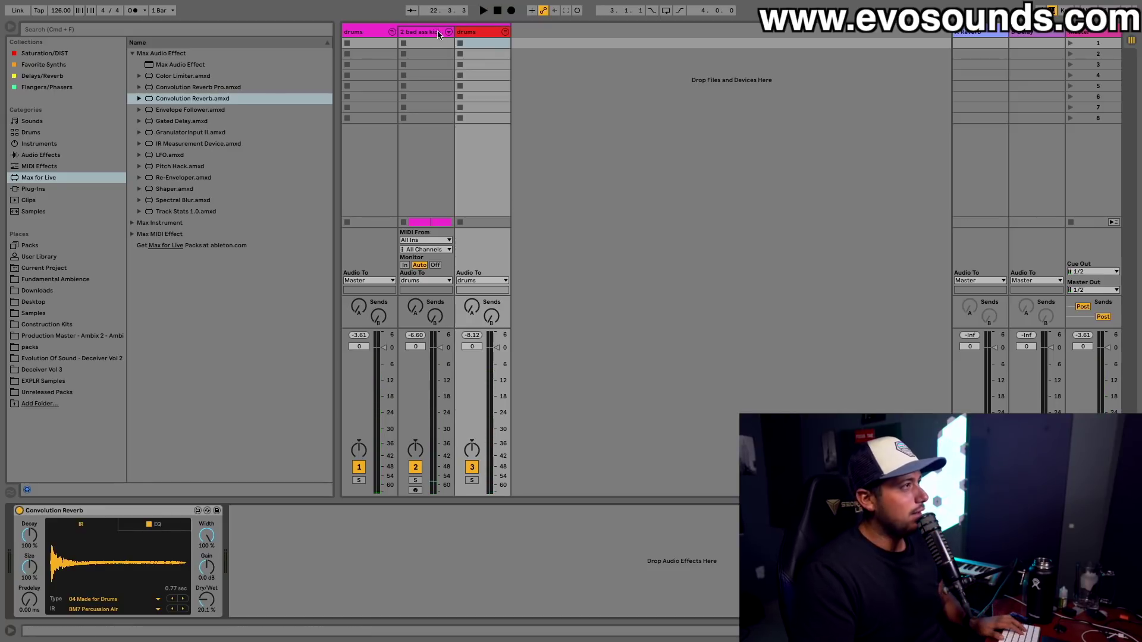
- Fold the outer drums group and add a new MIDI track named BASS
{"action": "left_click", "coordinate": [392, 32]}
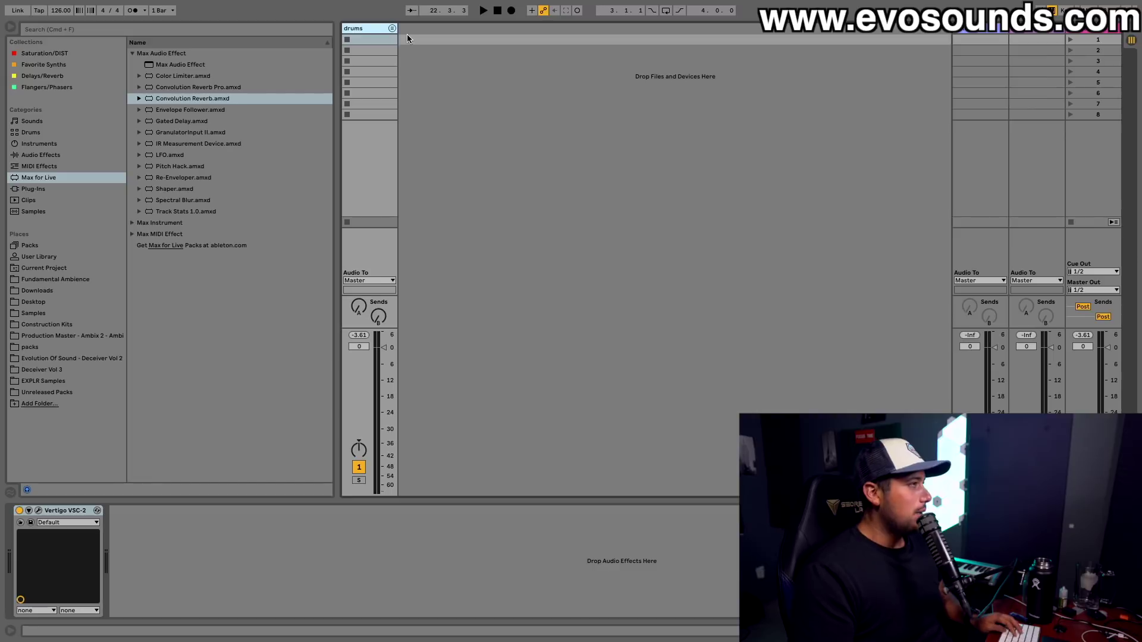
{"action": "double_click", "coordinate": [411, 39]}
{"action": "type", "text": "BASS"}
{"action": "key", "text": "Return"}
- Search the plug-ins for SER and load the Serum VST onto the BASS track
{"action": "left_click", "coordinate": [73, 188]}
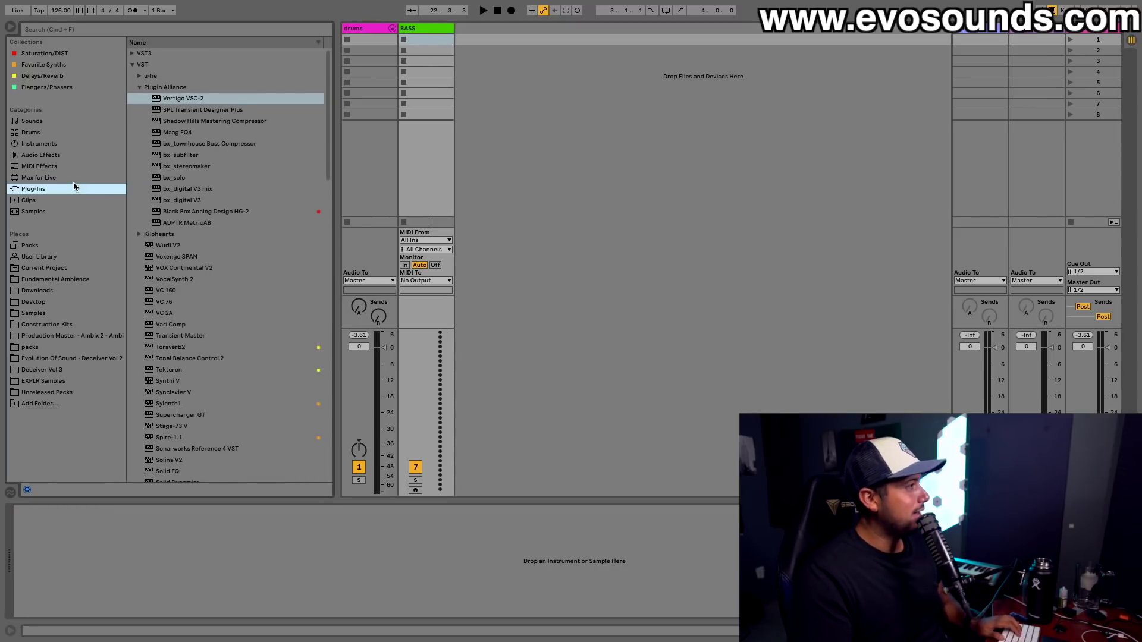
{"action": "key", "text": "super+f"}
{"action": "type", "text": "SER"}
{"action": "left_click_drag", "start_coordinate": [165, 76], "coordinate": [406, 70]}
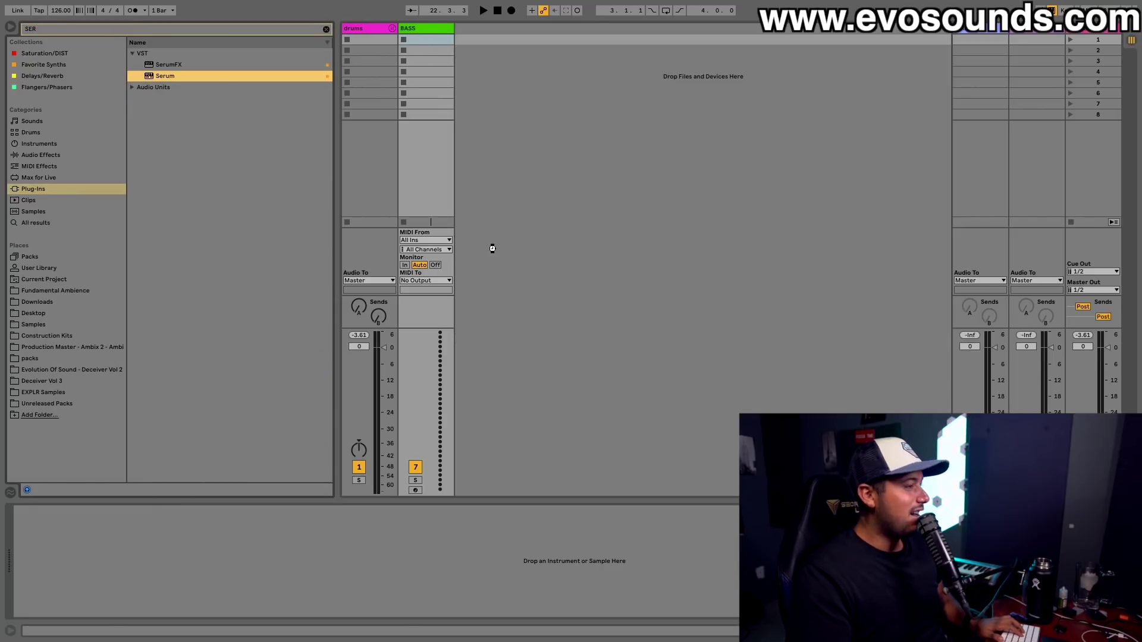
- Move the Serum window clear of the mixer and load the BA - Additive Crowd preset from the Deceiver Vol 3 bank
{"action": "left_click_drag", "start_coordinate": [539, 175], "coordinate": [434, 84]}
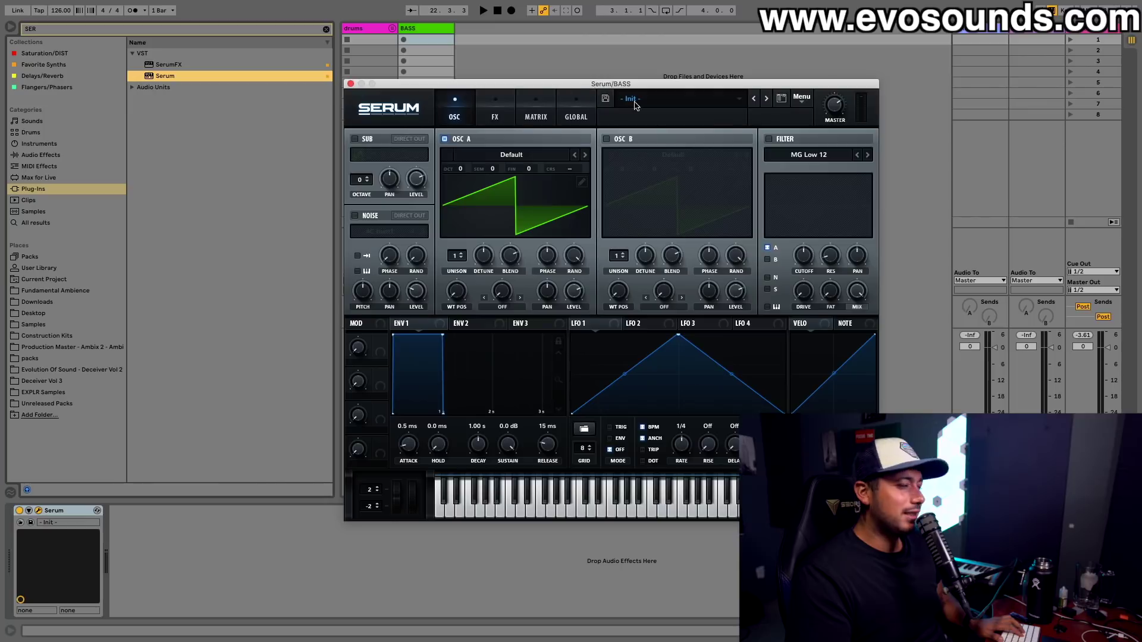
{"action": "left_click", "coordinate": [654, 101]}
{"action": "mouse_move", "coordinate": [688, 264]}
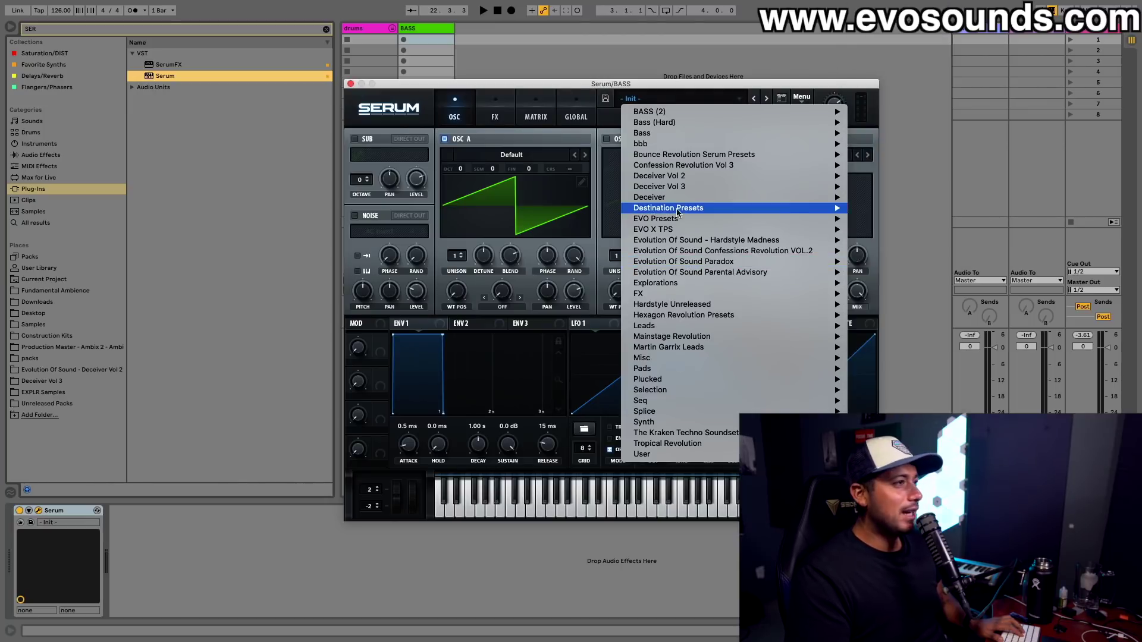
{"action": "mouse_move", "coordinate": [677, 190]}
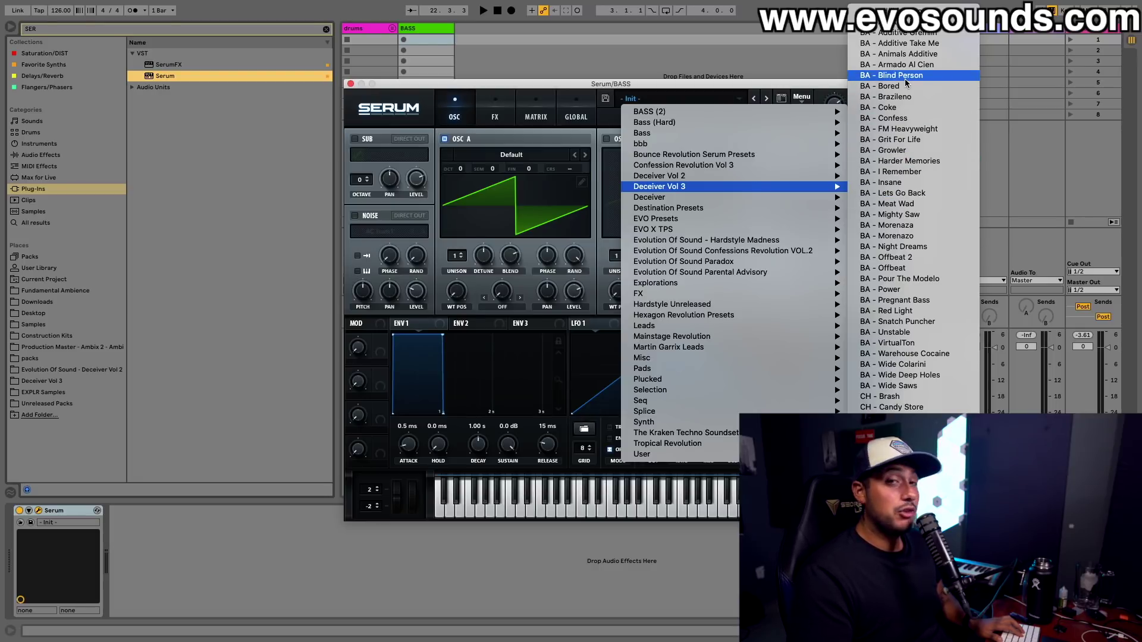
{"action": "left_click", "coordinate": [895, 18]}
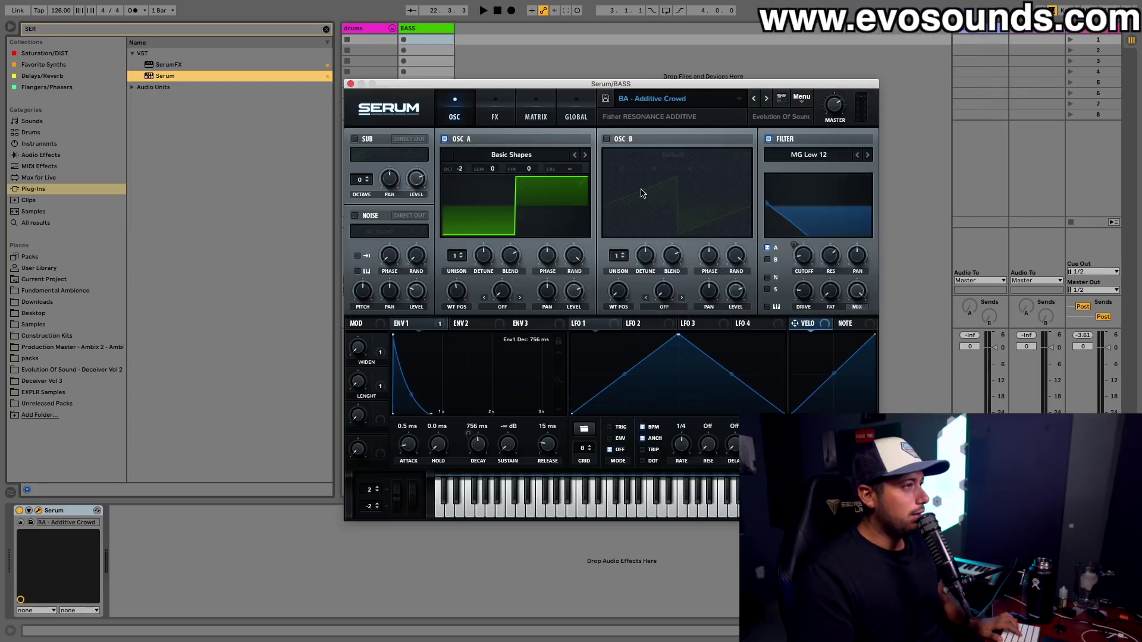
- Audition the BA - Additive Crowd preset by playing notes in different octaves from the computer keyboard
{"action": "key", "text": "z"}
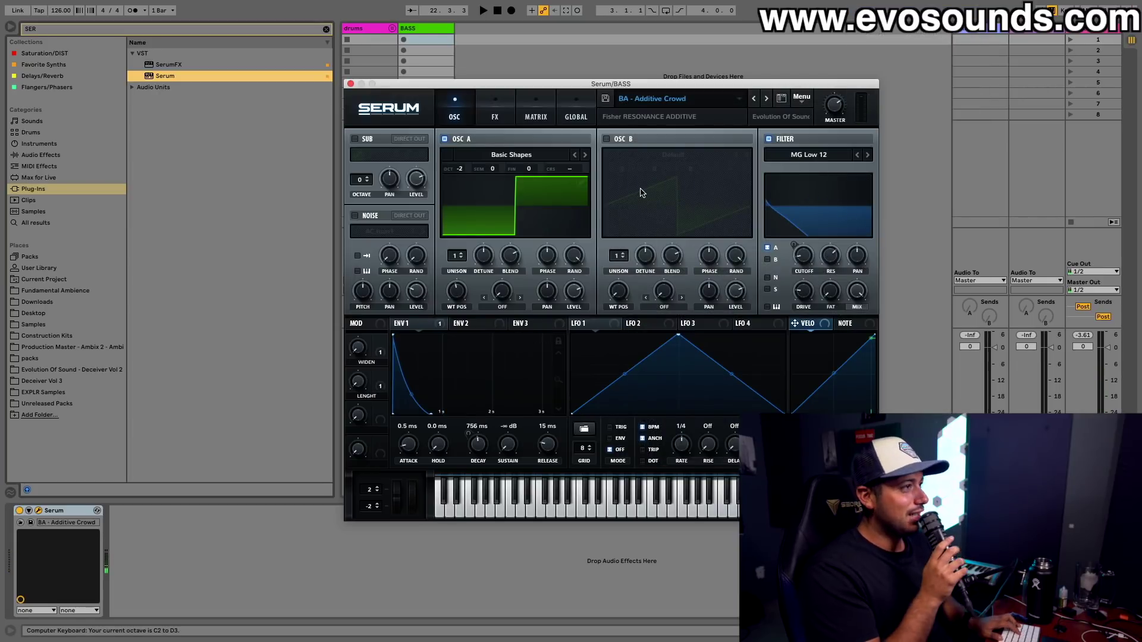
{"action": "key", "text": "z"}
{"action": "key", "text": "z"}
{"action": "key", "text": "a"}
{"action": "key", "text": "x"}
{"action": "key", "text": "x"}
{"action": "key", "text": "x"}
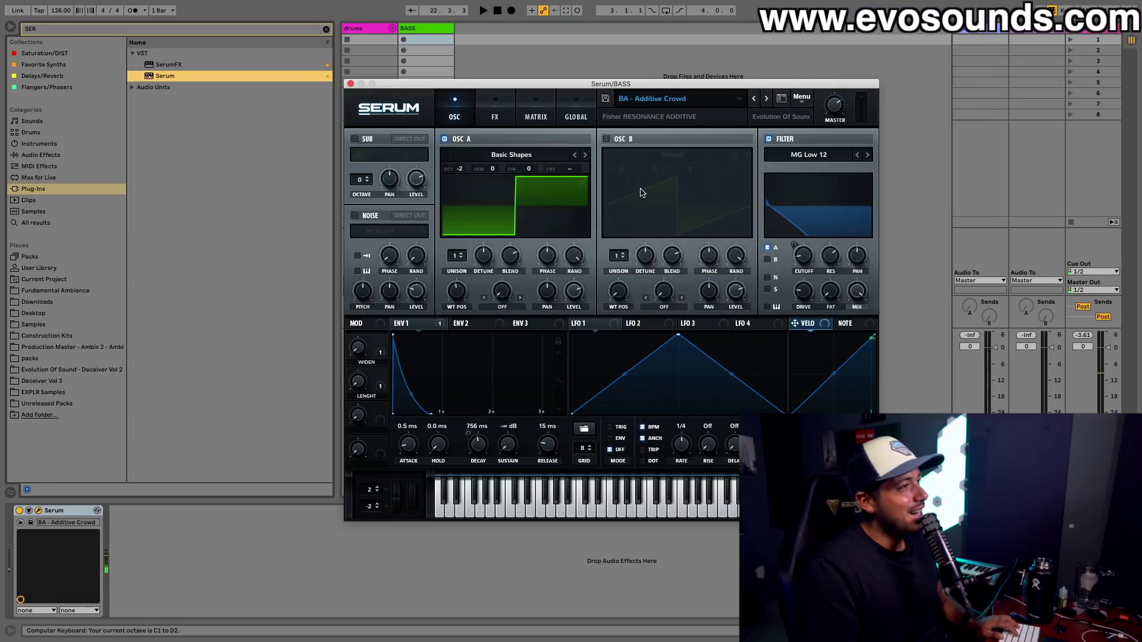
- Step through and audition the following Serum bass presets, settle on BA - Grit For Life, and close the synth window
{"action": "left_click", "coordinate": [767, 99]}
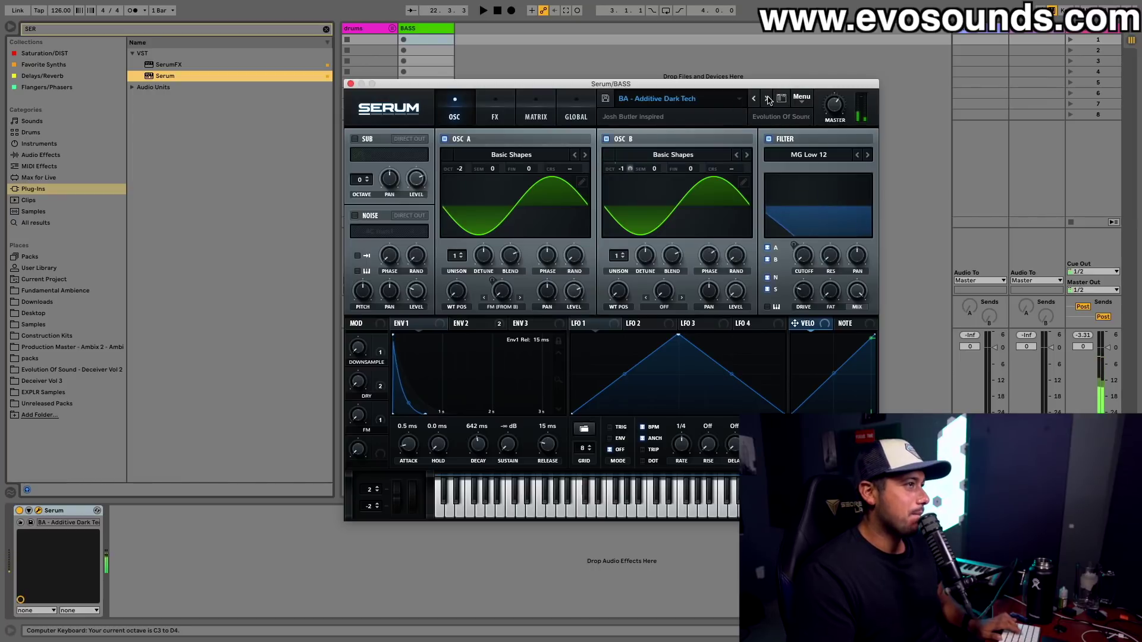
{"action": "left_click", "coordinate": [767, 100]}
{"action": "left_click", "coordinate": [767, 99]}
{"action": "left_click", "coordinate": [767, 100]}
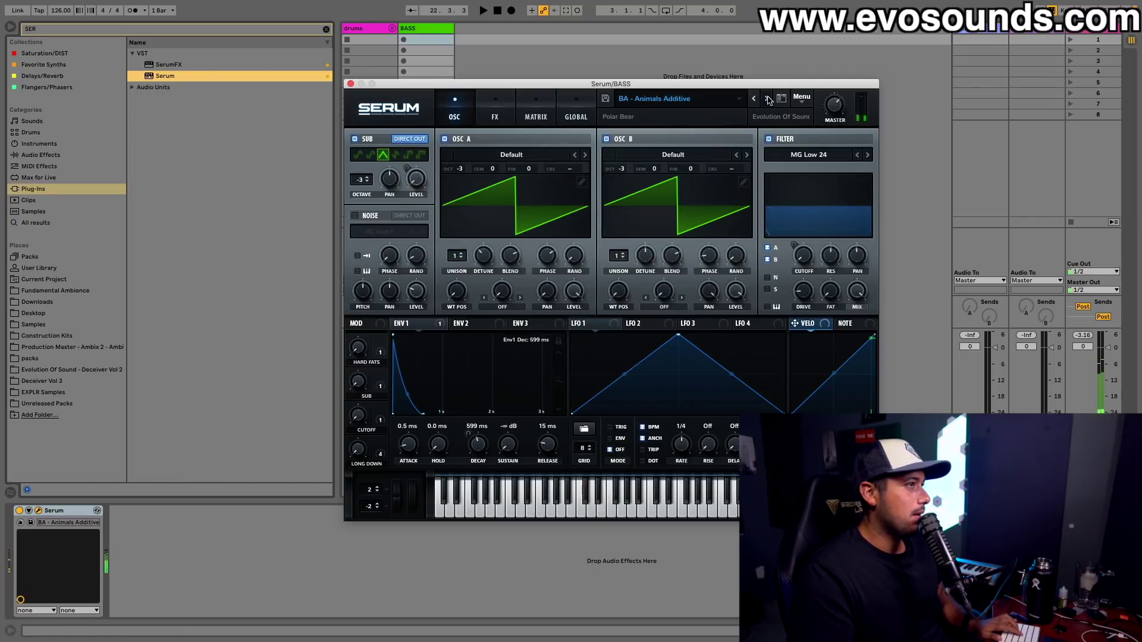
{"action": "left_click", "coordinate": [767, 99]}
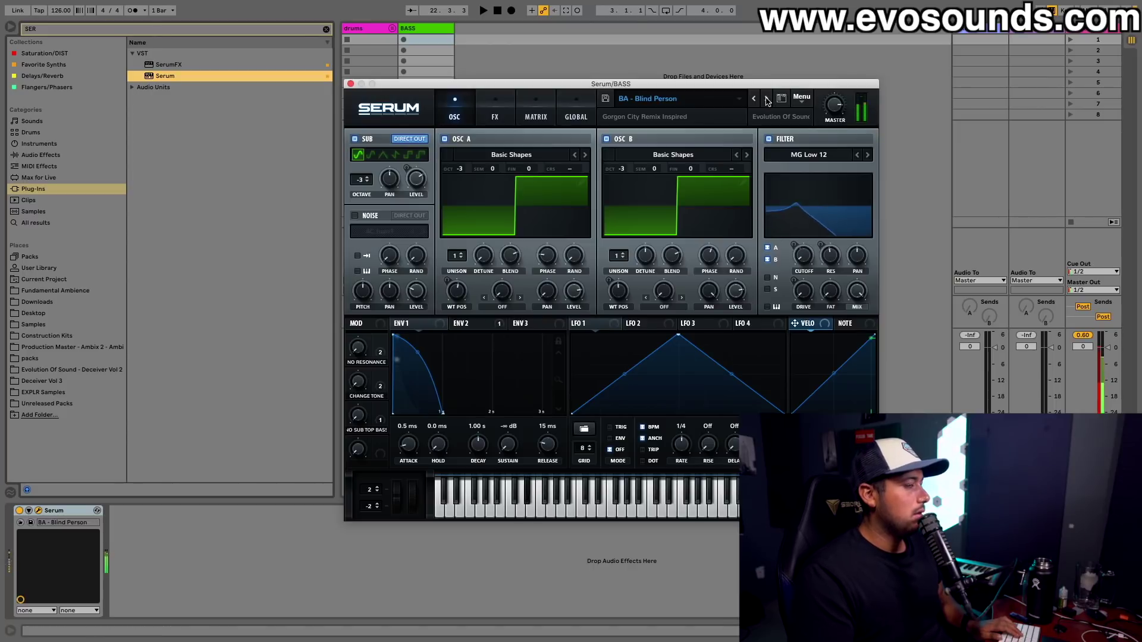
{"action": "left_click", "coordinate": [767, 100]}
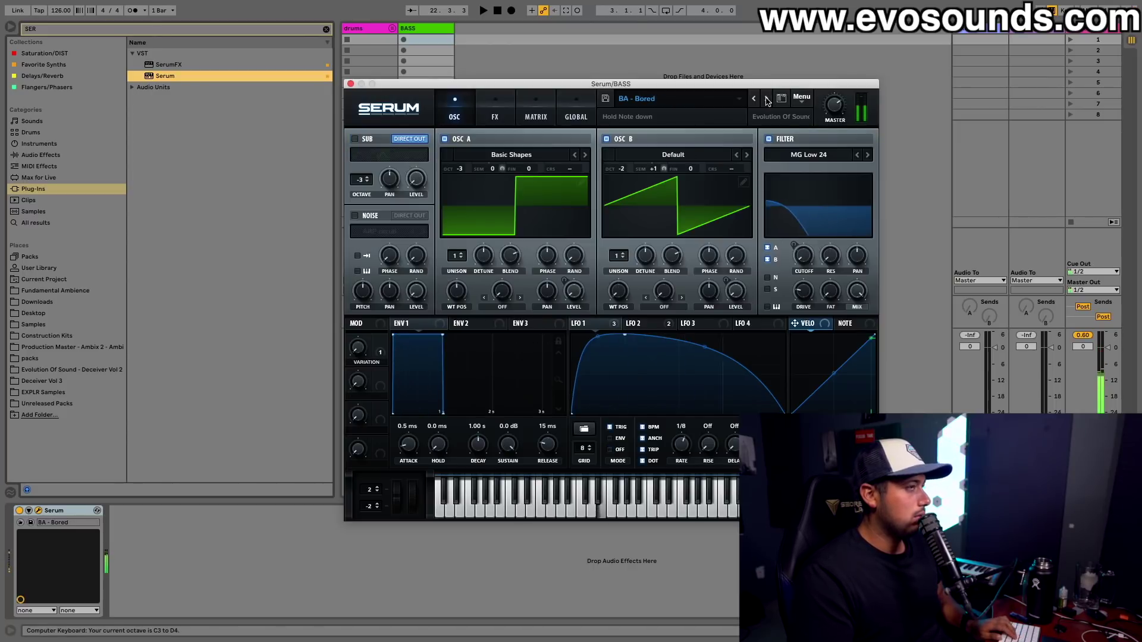
{"action": "left_click", "coordinate": [767, 99]}
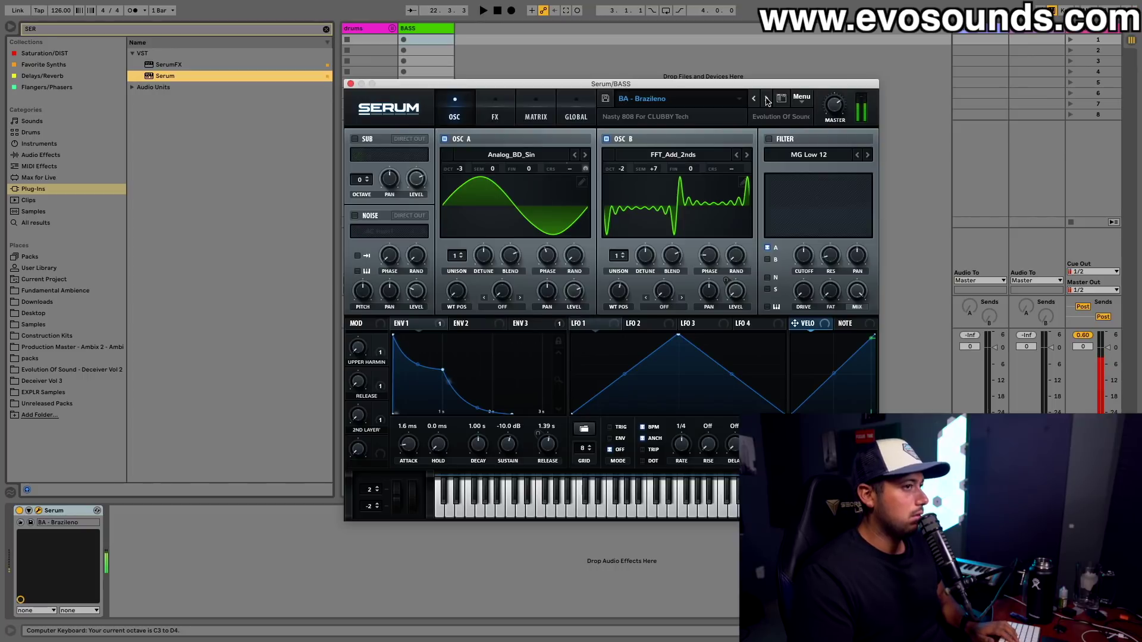
{"action": "left_click", "coordinate": [767, 100]}
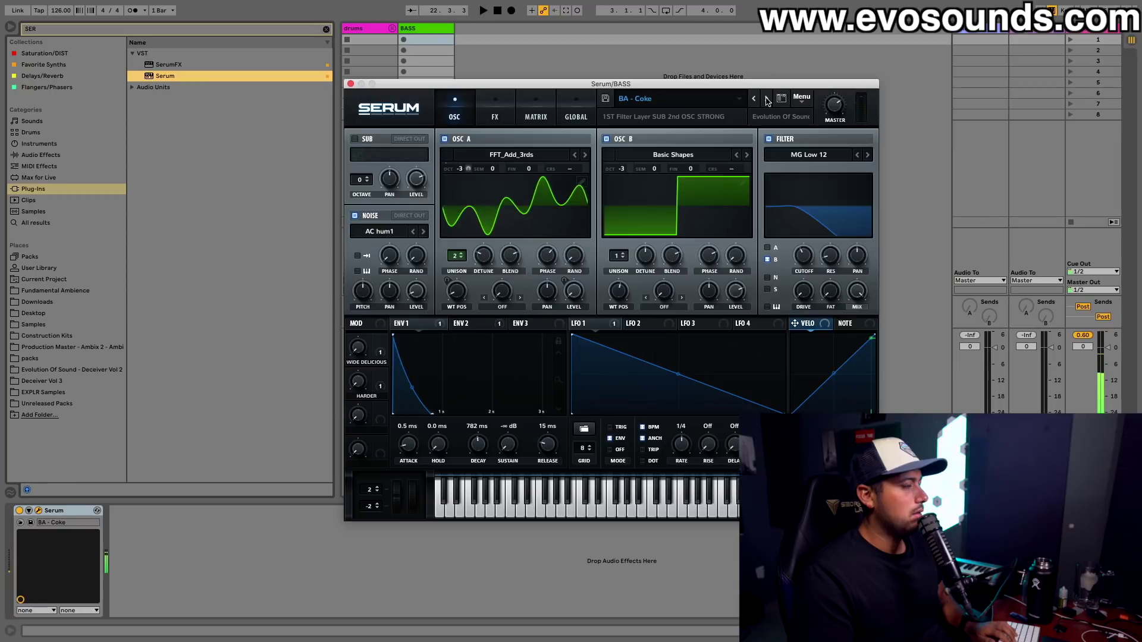
{"action": "left_click", "coordinate": [767, 99]}
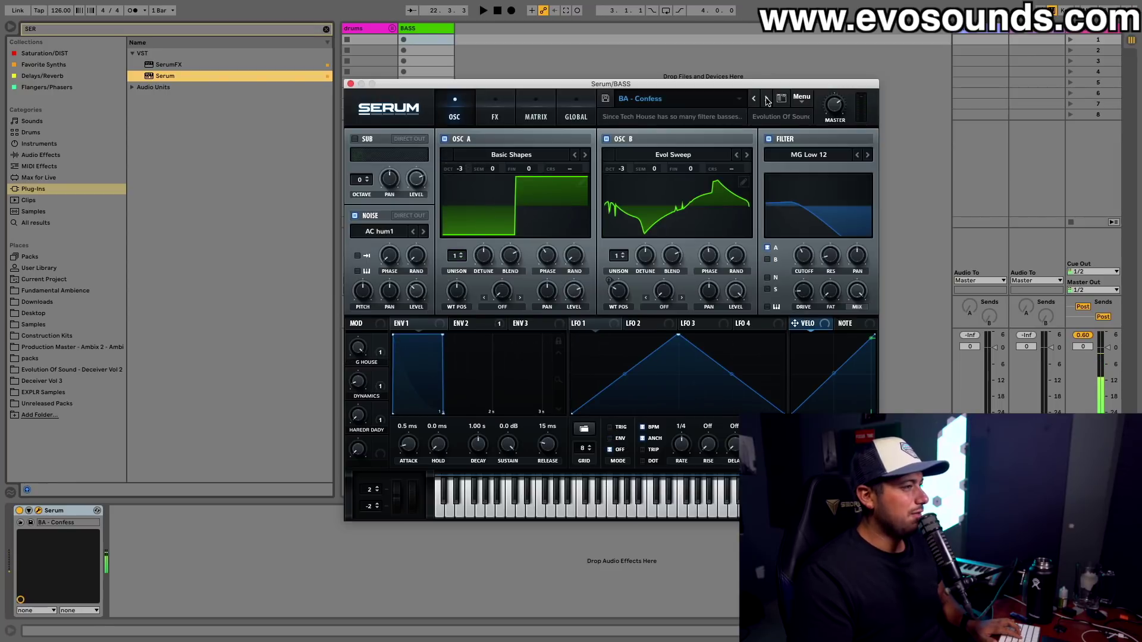
{"action": "left_click", "coordinate": [767, 99]}
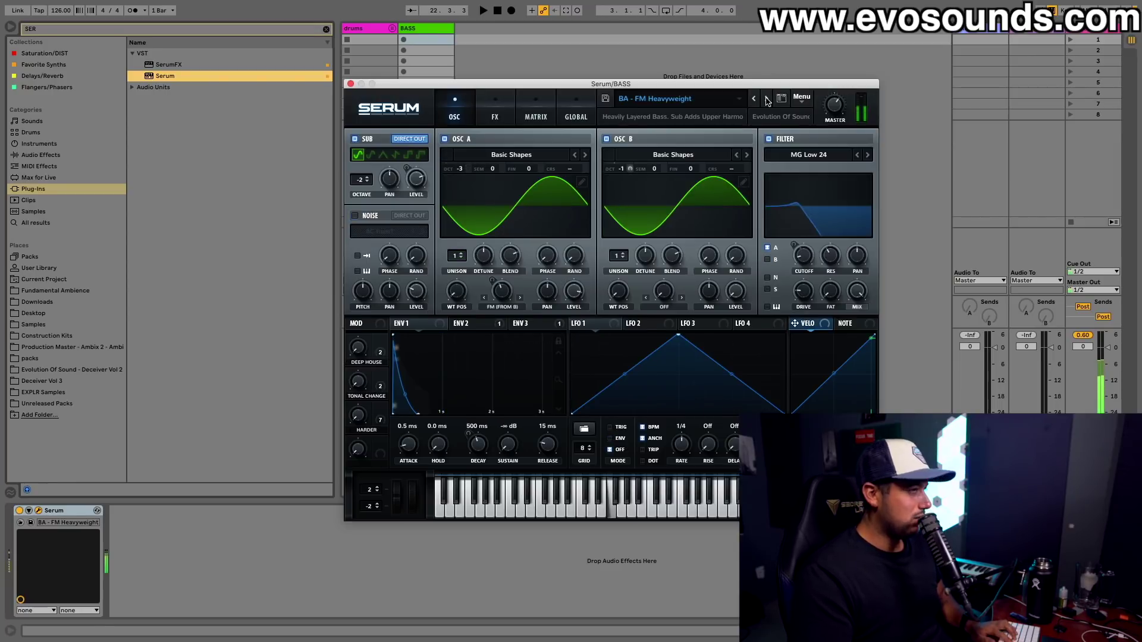
{"action": "left_click", "coordinate": [767, 99]}
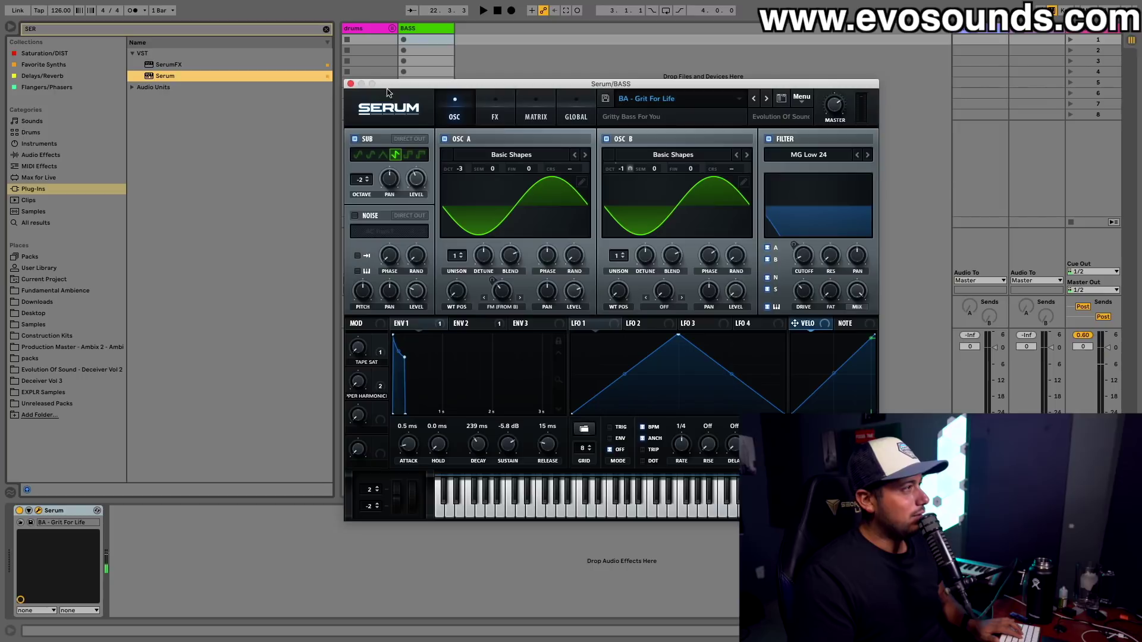
{"action": "key", "text": "super+w"}
- Lower the BASS track volume to -1.9 dB and select the range from 17.1.1 to 21.1.1 on it in the Arrangement
{"action": "left_click_drag", "start_coordinate": [440, 348], "coordinate": [440, 357]}
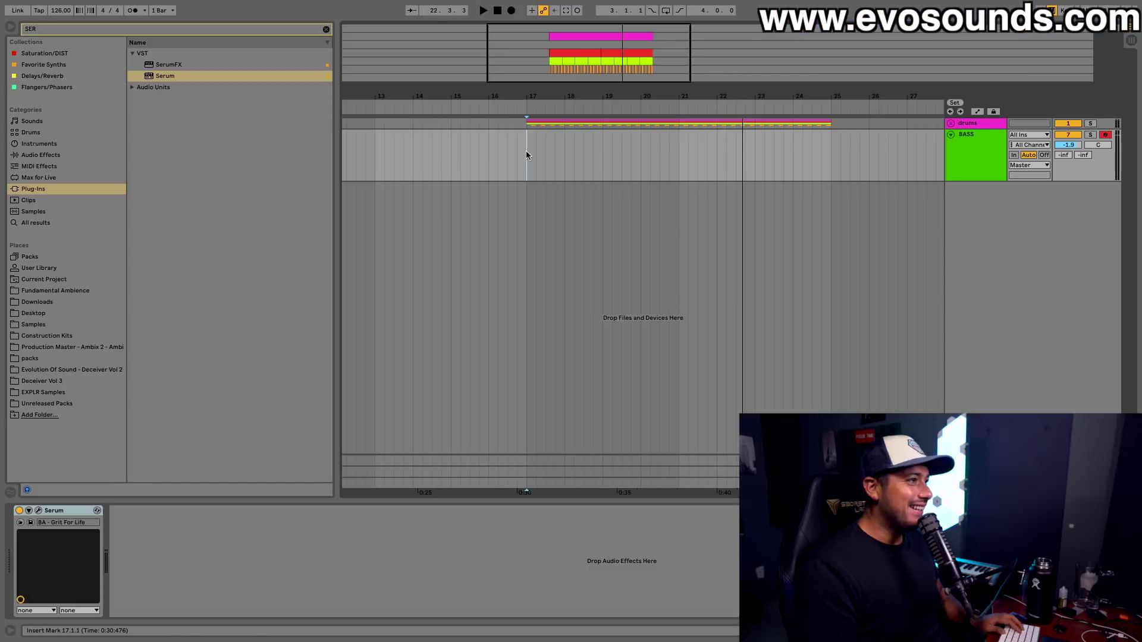
{"action": "left_click_drag", "start_coordinate": [526, 151], "coordinate": [680, 152]}
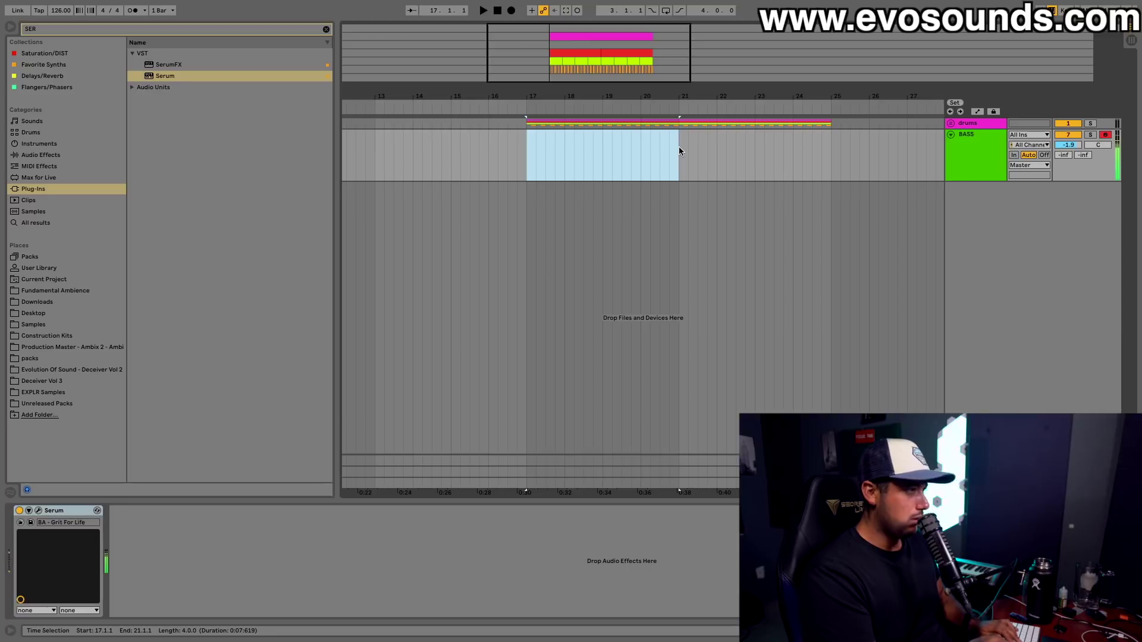
{"action": "key", "text": "space"}
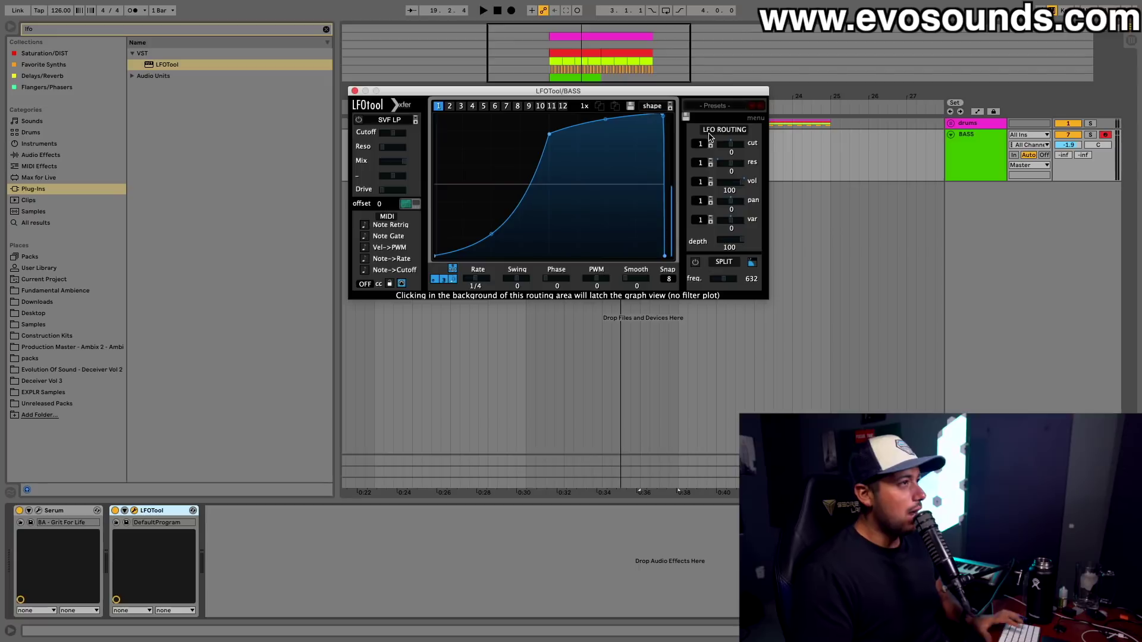
- Play the bass line with the drums, adjust the LFOTool curve on the BASS track, and close the plug-in window
{"action": "key", "text": "space"}
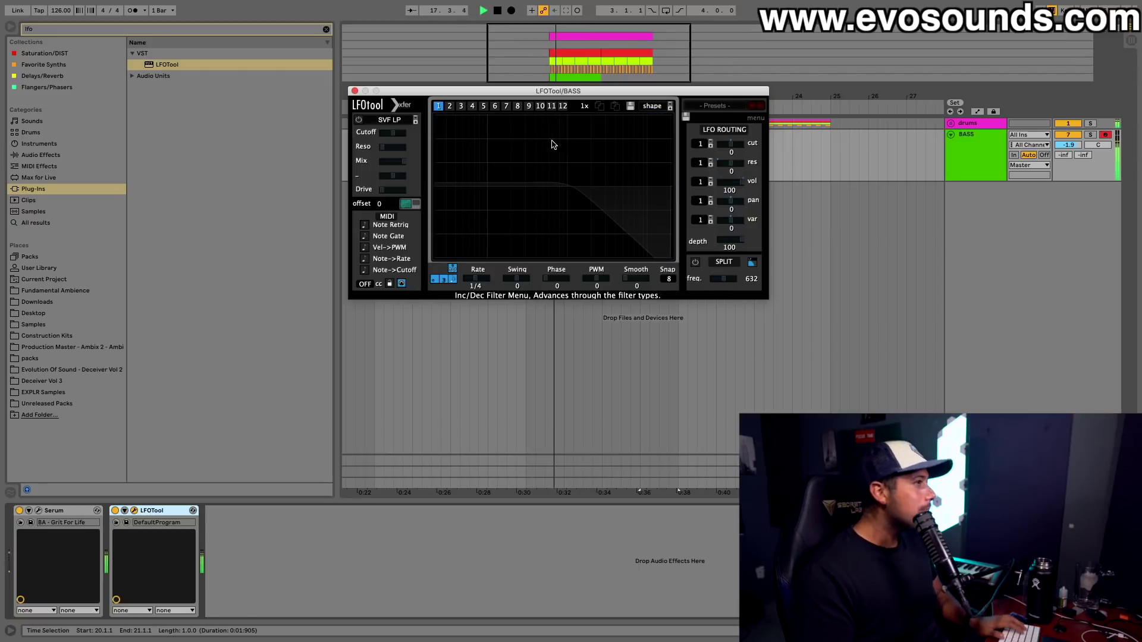
{"action": "mouse_move", "coordinate": [548, 114]}
{"action": "left_mouse_down"}
{"action": "mouse_move", "coordinate": [518, 113]}
{"action": "mouse_move", "coordinate": [540, 94]}
{"action": "left_mouse_up"}
{"action": "left_click", "coordinate": [560, 137]}
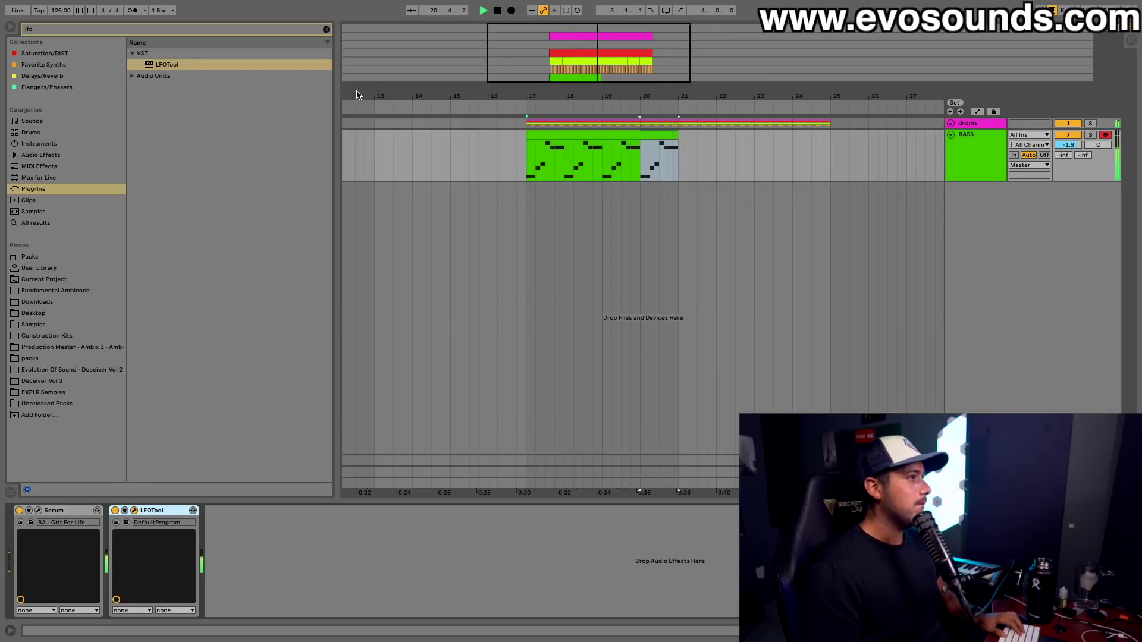
- Duplicate the bass clips into bars 21 to 25 and insert Soundtoys Decapitator between Serum and LFOTool on the BASS track
{"action": "key", "text": "ctrl+d"}
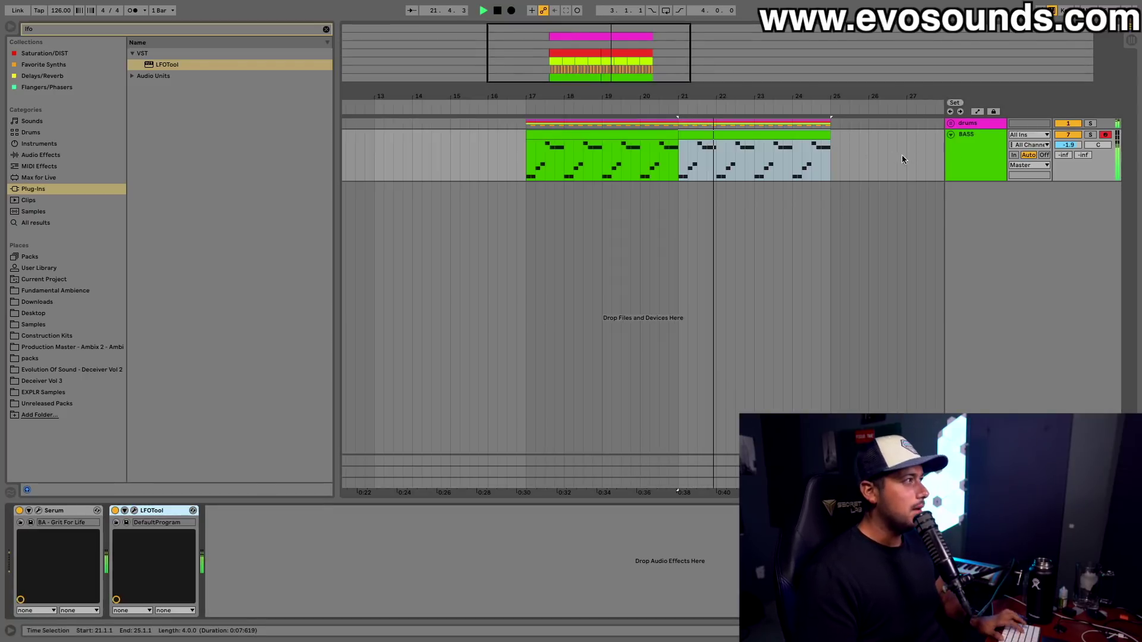
{"action": "left_click", "coordinate": [327, 29]}
{"action": "type", "text": "DECA"}
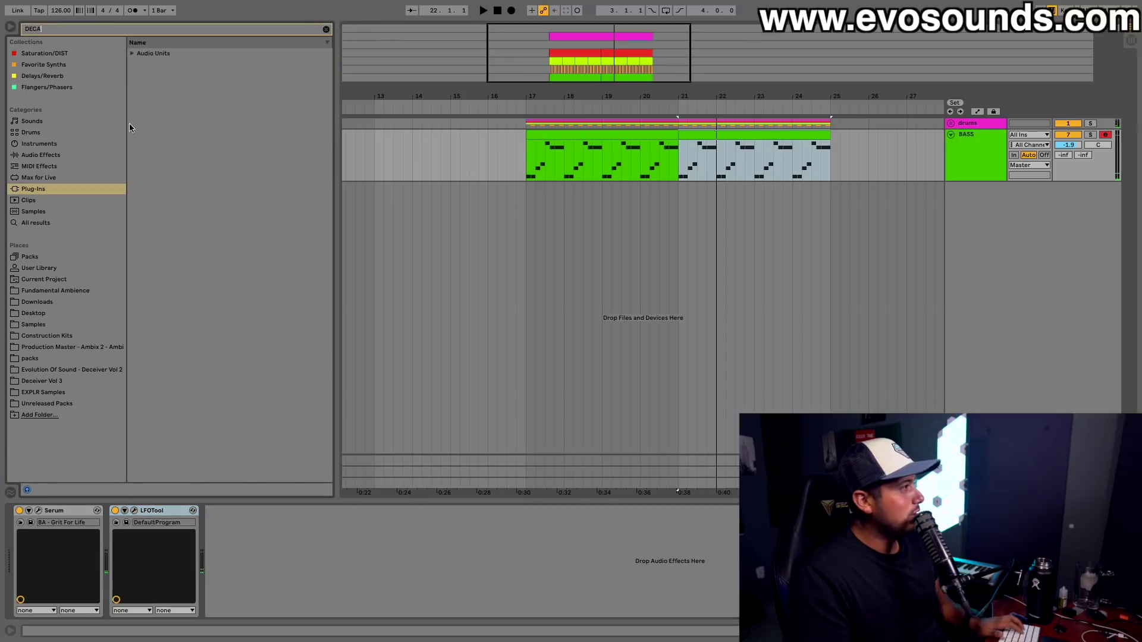
{"action": "key", "text": "Down"}
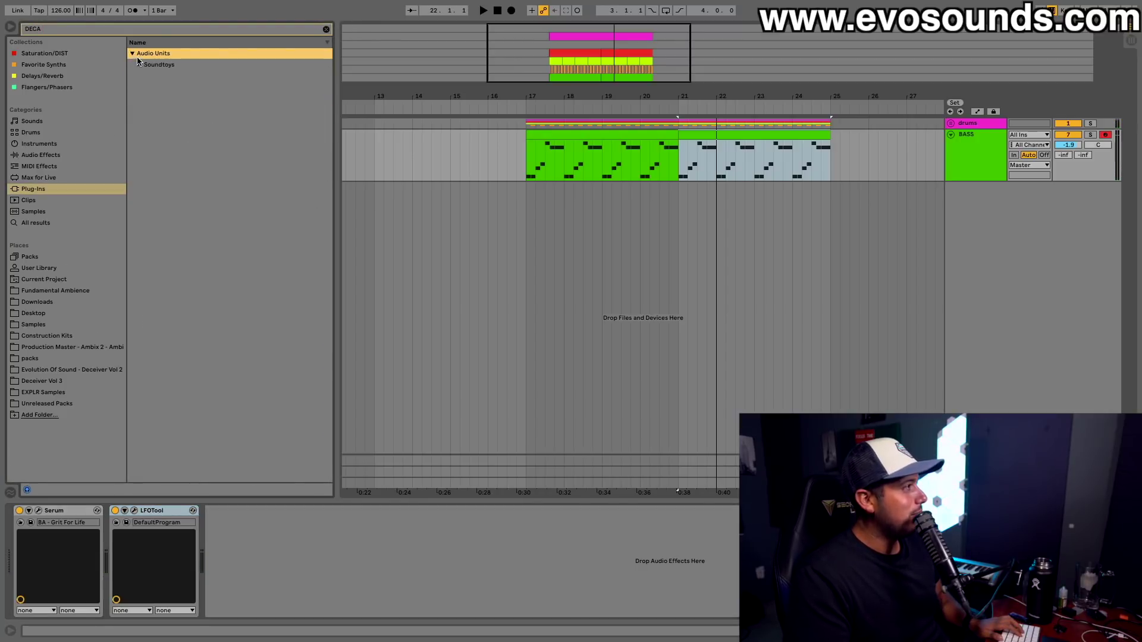
{"action": "left_click", "coordinate": [138, 65]}
{"action": "left_click_drag", "start_coordinate": [178, 76], "coordinate": [119, 542]}
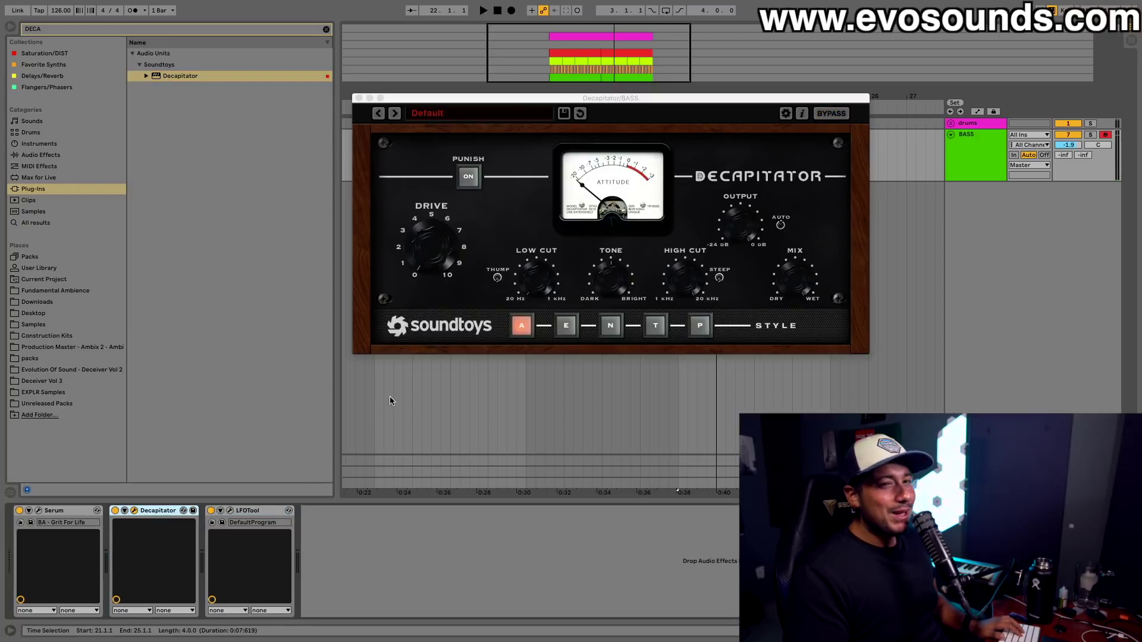
- Audition Decapitator's E, N, T and P styles on the soloed bass and settle on style E
{"action": "left_click", "coordinate": [565, 326]}
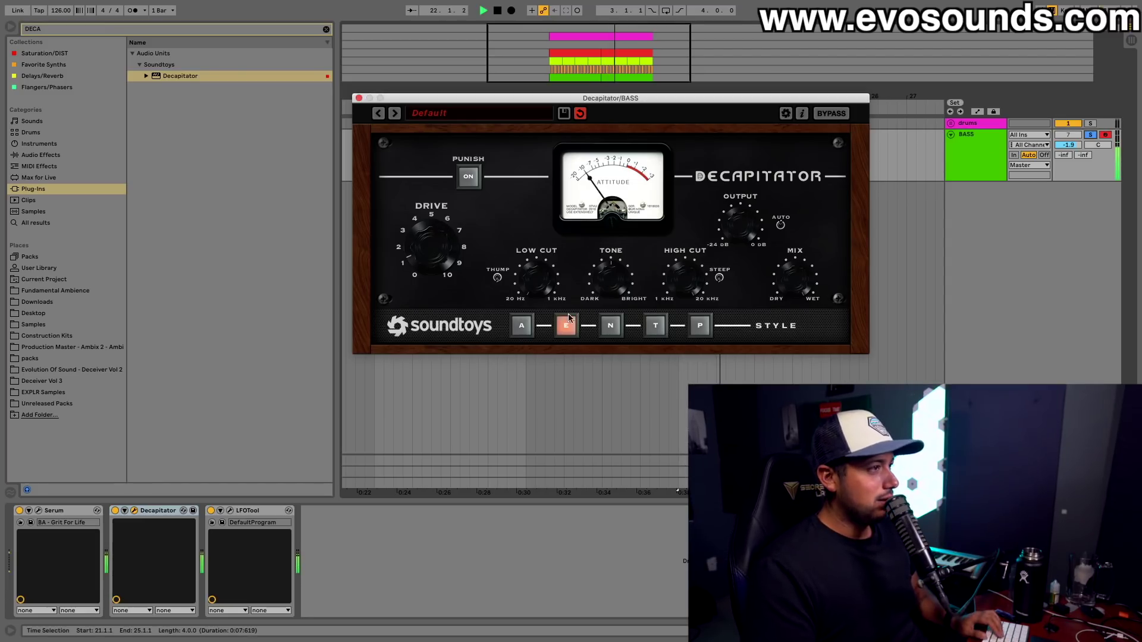
{"action": "left_click", "coordinate": [609, 326]}
{"action": "left_click", "coordinate": [664, 332]}
{"action": "left_click", "coordinate": [694, 328]}
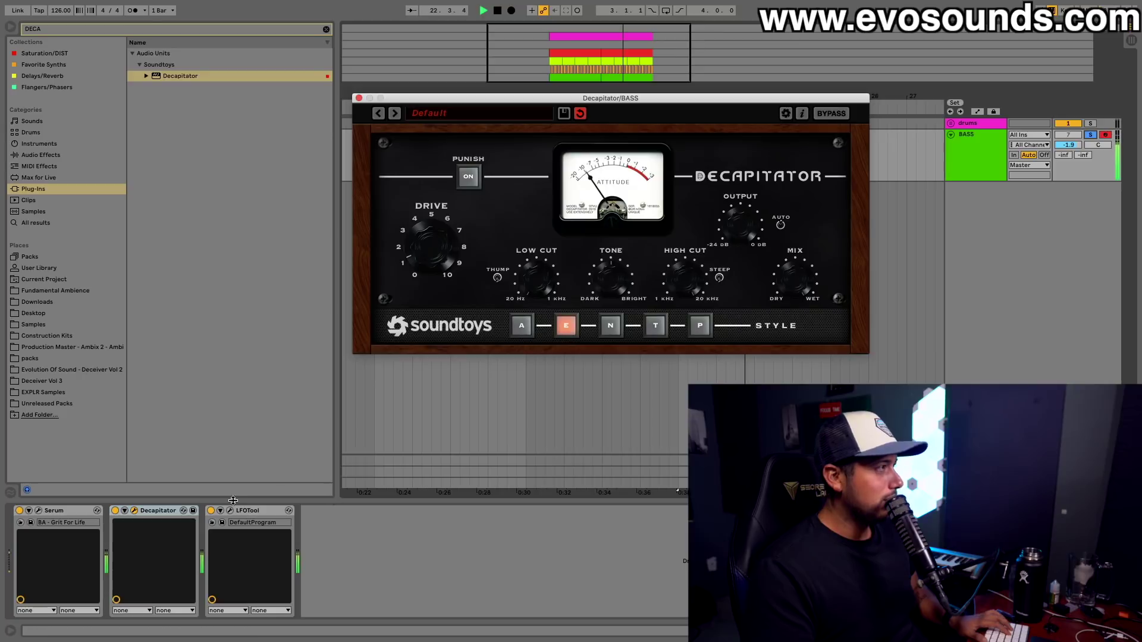
- Insert EQ Eight between Serum and Decapitator and add a high cut at about 220 Hz, checking it during playback
{"action": "key", "text": "super+f"}
{"action": "type", "text": "EQ"}
{"action": "left_click", "coordinate": [40, 154]}
{"action": "left_click_drag", "start_coordinate": [162, 75], "coordinate": [119, 564]}
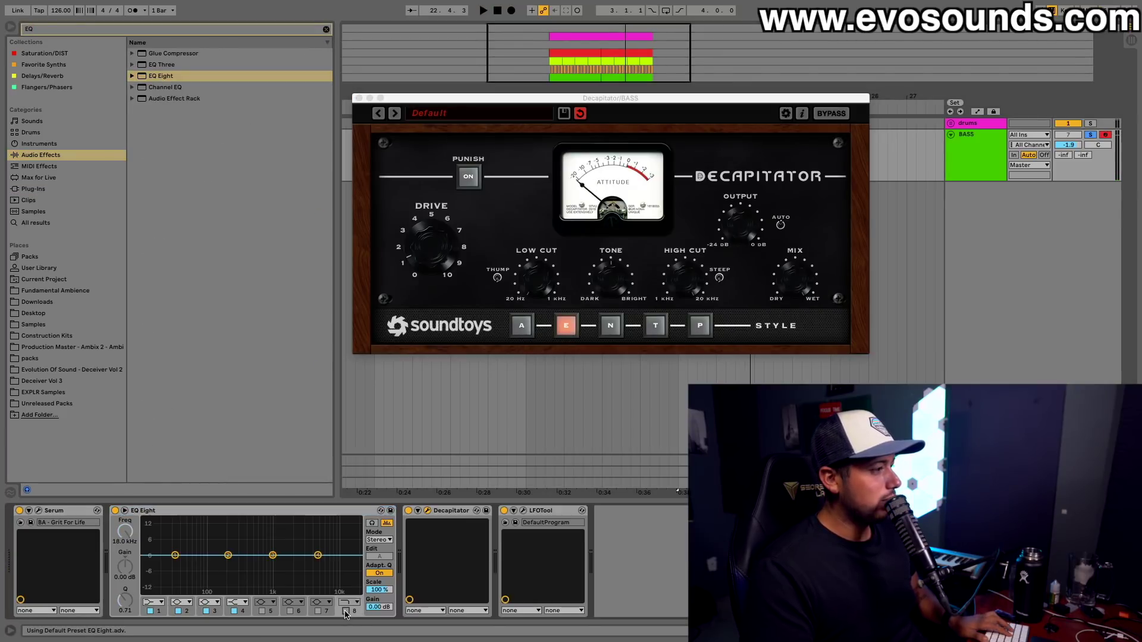
{"action": "left_click_drag", "start_coordinate": [302, 569], "coordinate": [231, 563]}
{"action": "key", "text": "space"}
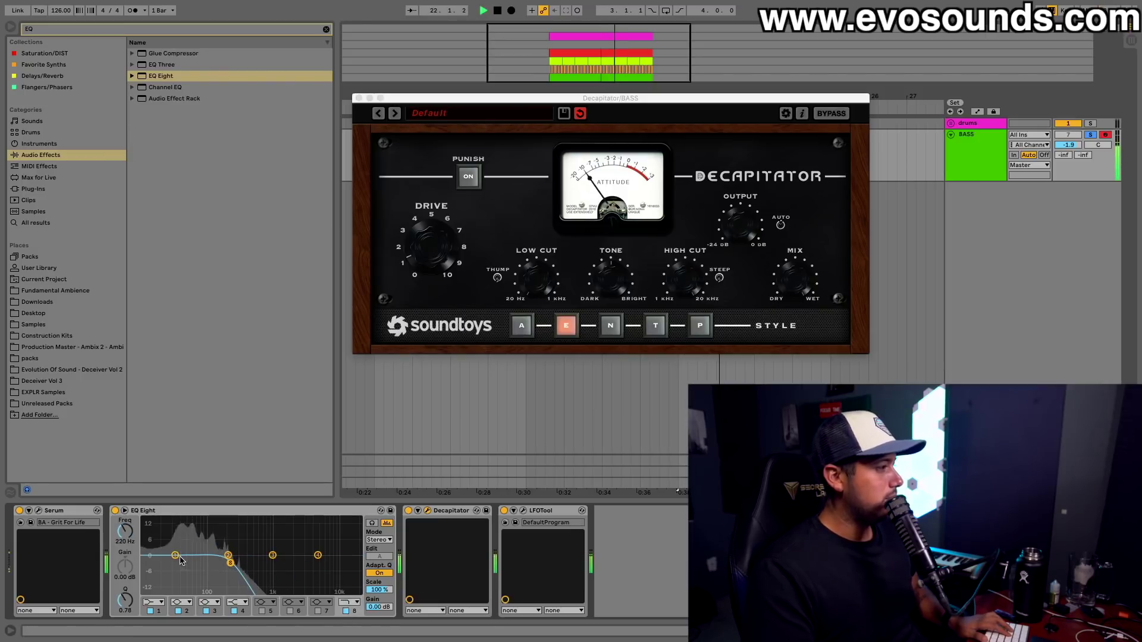
{"action": "left_click", "coordinate": [175, 555]}
{"action": "key", "text": "space"}
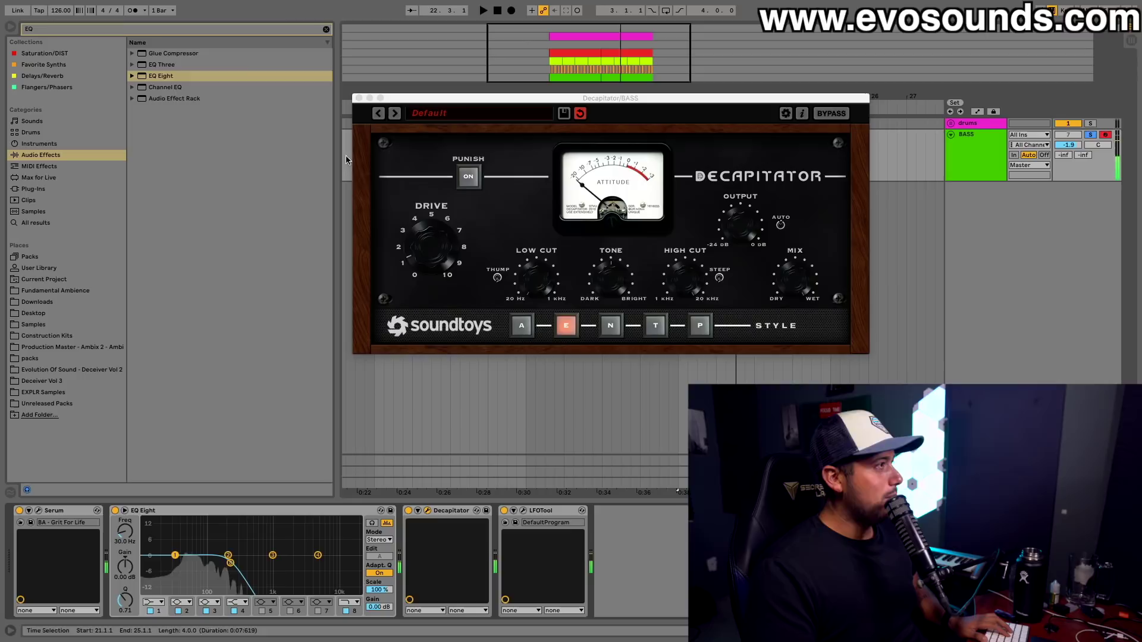
- Find FabFilter Pro-Q 3 among the plug-ins and insert it directly after Serum on the BASS track
{"action": "left_click", "coordinate": [325, 29]}
{"action": "type", "text": "pro "}
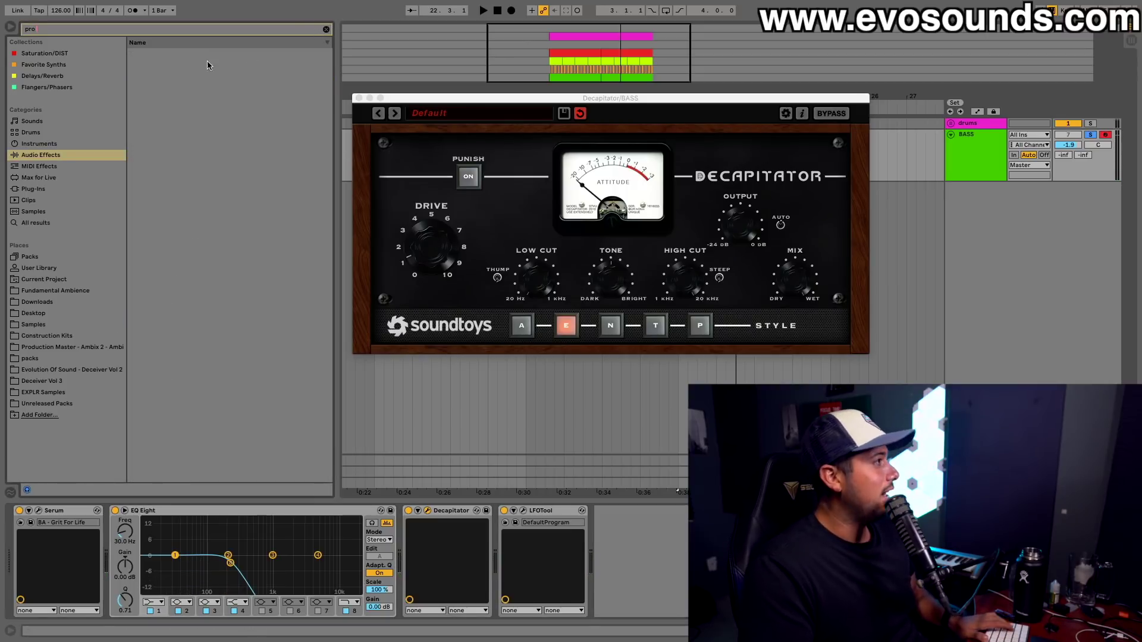
{"action": "type", "text": "q"}
{"action": "left_click", "coordinate": [31, 189]}
{"action": "left_click_drag", "start_coordinate": [176, 80], "coordinate": [101, 559]}
{"action": "left_click_drag", "start_coordinate": [186, 493], "coordinate": [107, 559]}
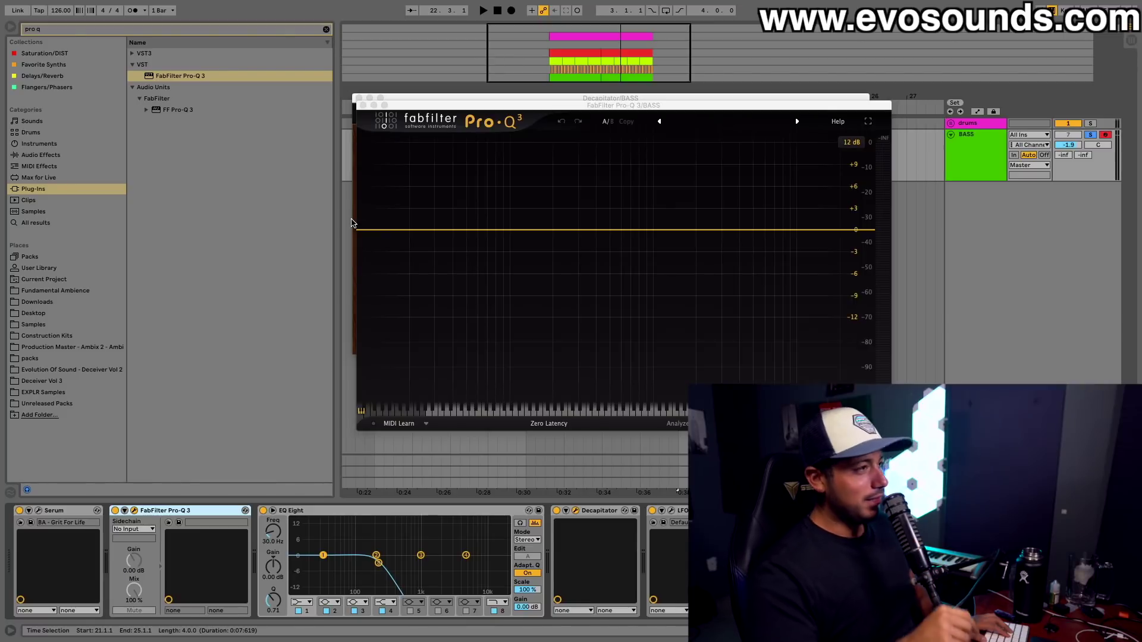
- Add a Brickwall low cut below the bass in Pro-Q 3, use Linear Phase processing, and lower the cutoff slightly during playback
{"action": "left_click_drag", "start_coordinate": [359, 232], "coordinate": [421, 233]}
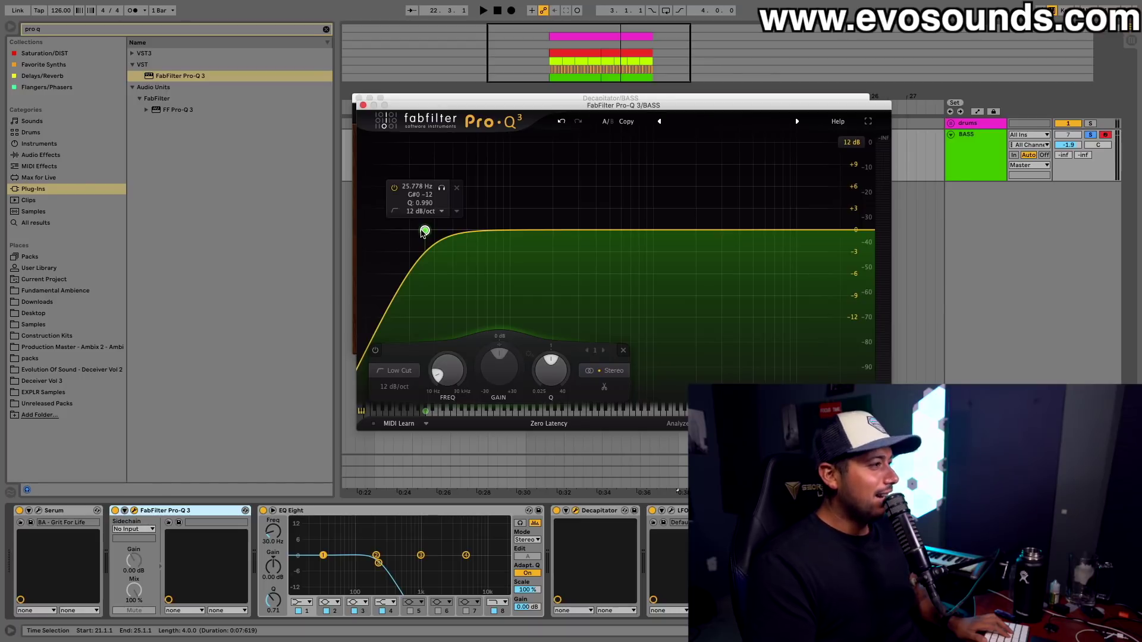
{"action": "left_click", "coordinate": [395, 387]}
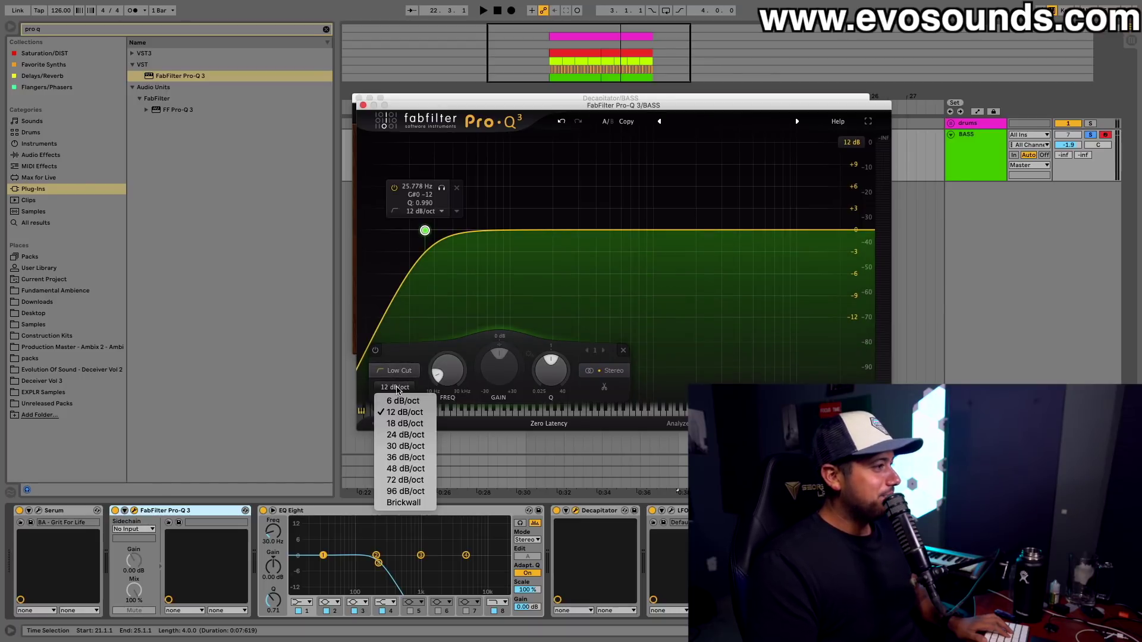
{"action": "left_click", "coordinate": [406, 504]}
{"action": "left_click_drag", "start_coordinate": [424, 230], "coordinate": [428, 230]}
{"action": "left_click", "coordinate": [561, 424]}
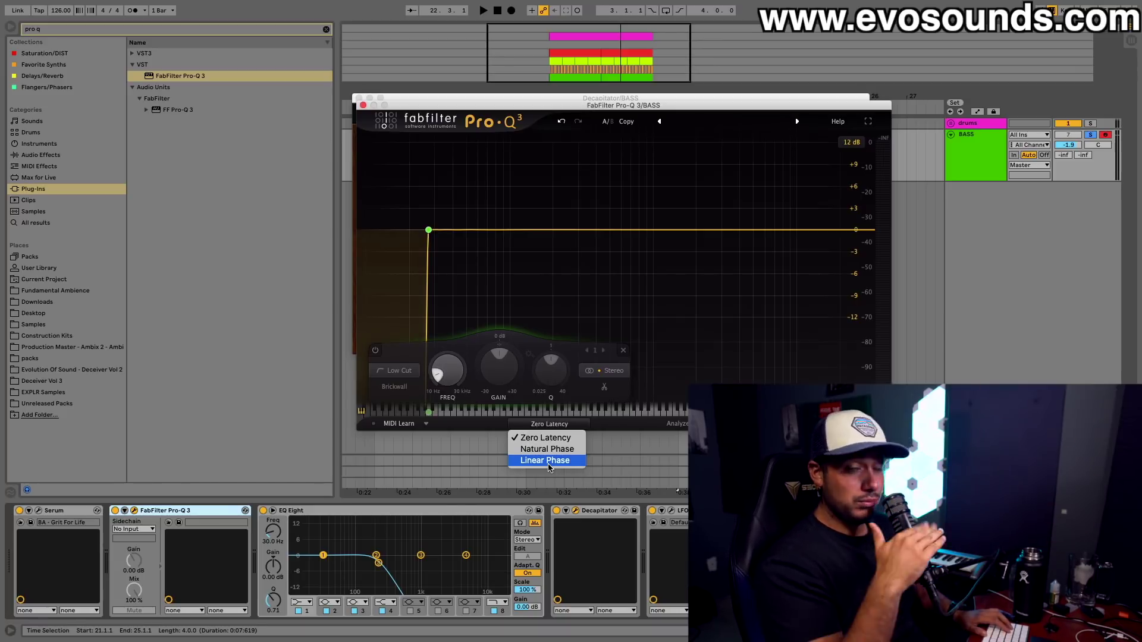
{"action": "left_click", "coordinate": [545, 461]}
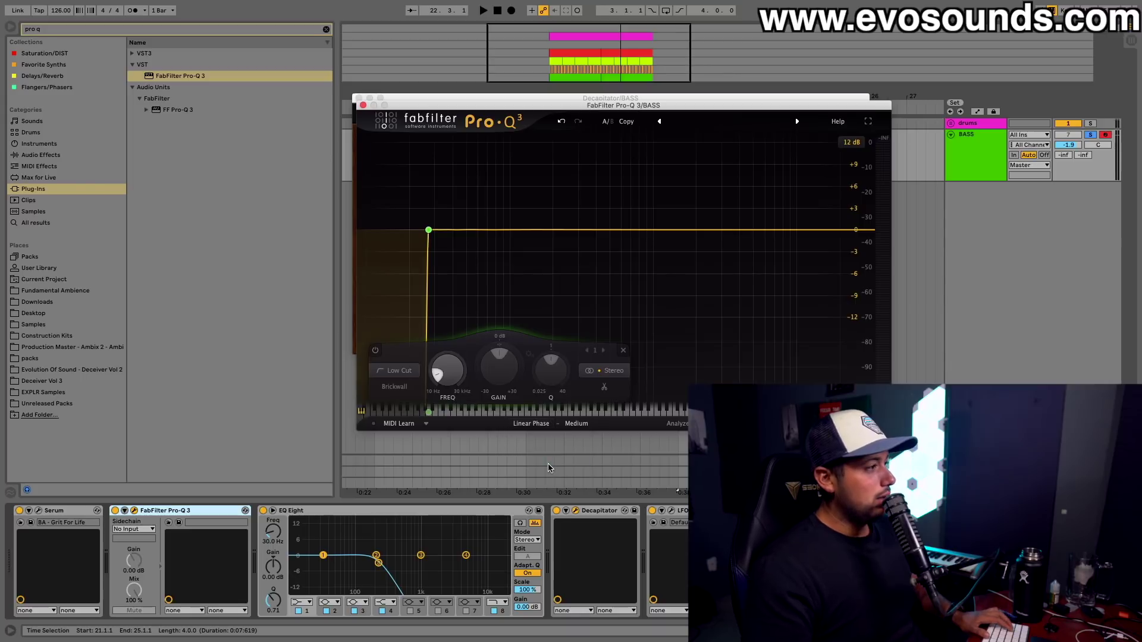
{"action": "left_click", "coordinate": [232, 515]}
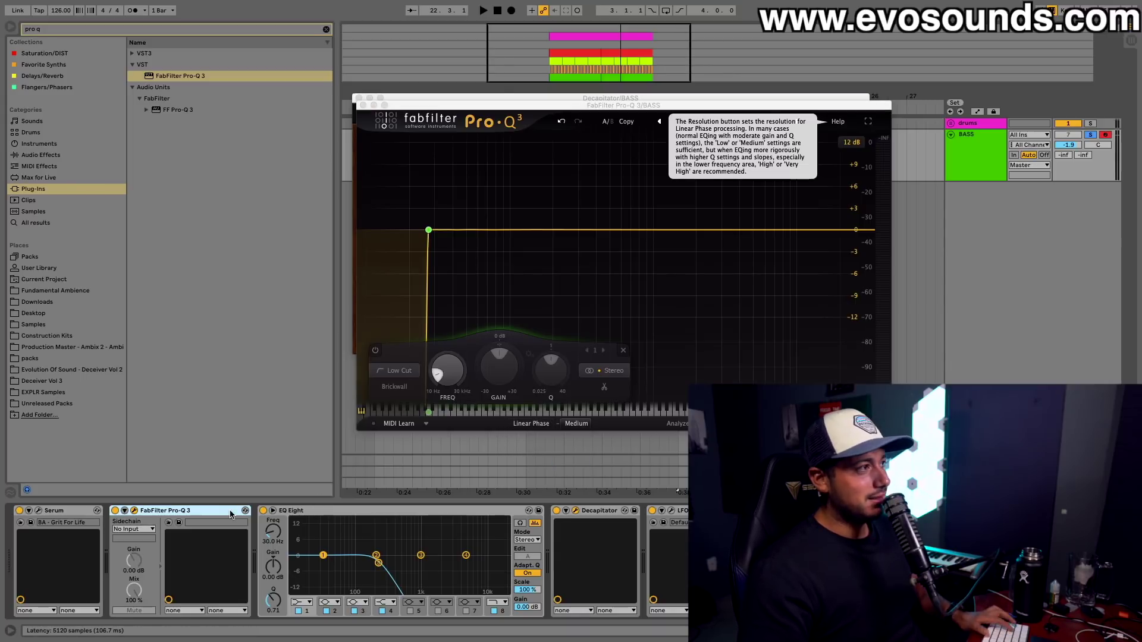
{"action": "key", "text": "space"}
{"action": "left_click", "coordinate": [424, 232]}
{"action": "left_click_drag", "start_coordinate": [423, 232], "coordinate": [412, 232]}
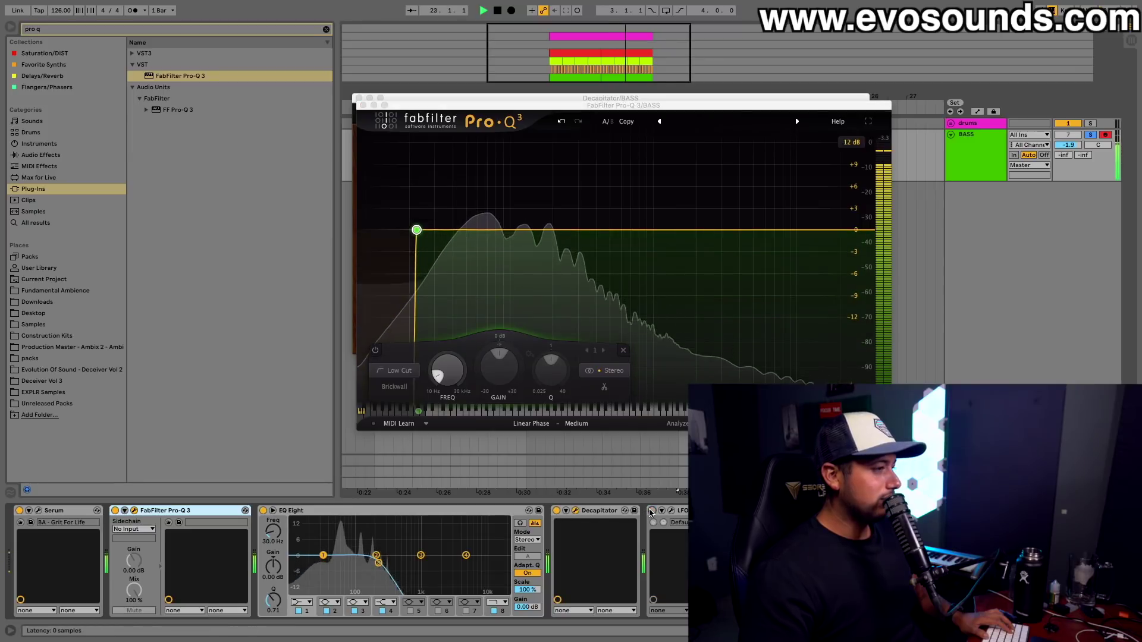
- Move Decapitator ahead of EQ Eight in the BASS chain and compare the sound with Pro-Q 3 bypassed and enabled
{"action": "left_click", "coordinate": [116, 511]}
{"action": "left_click", "coordinate": [116, 511]}
{"action": "left_click_drag", "start_coordinate": [376, 539], "coordinate": [375, 539]}
{"action": "left_click", "coordinate": [115, 511]}
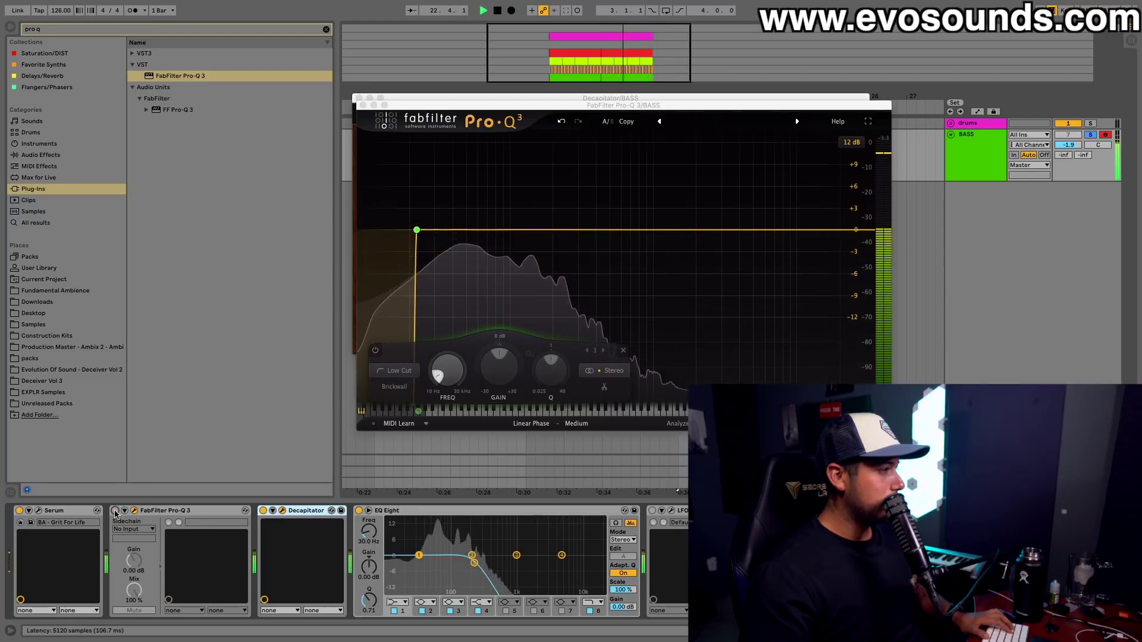
{"action": "left_click", "coordinate": [115, 511]}
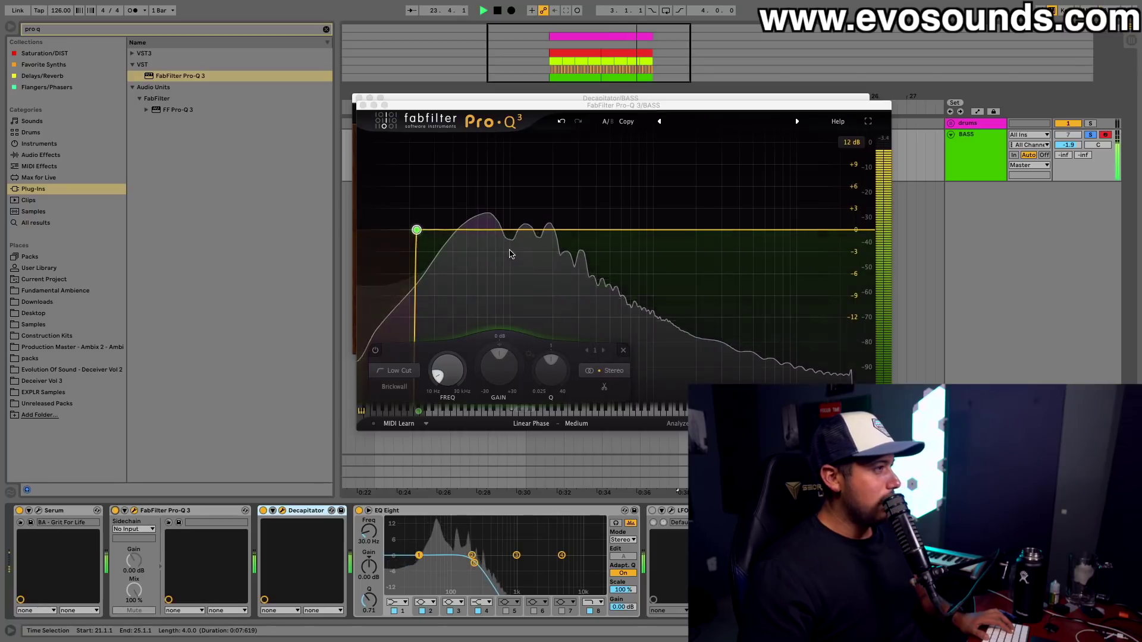
- Snap Pro-Q 3's low cut to the notes G0, D1 and finally C1 on its piano display, and toggle the band's bypass
{"action": "mouse_move", "coordinate": [490, 247]}
{"action": "mouse_move", "coordinate": [467, 283]}
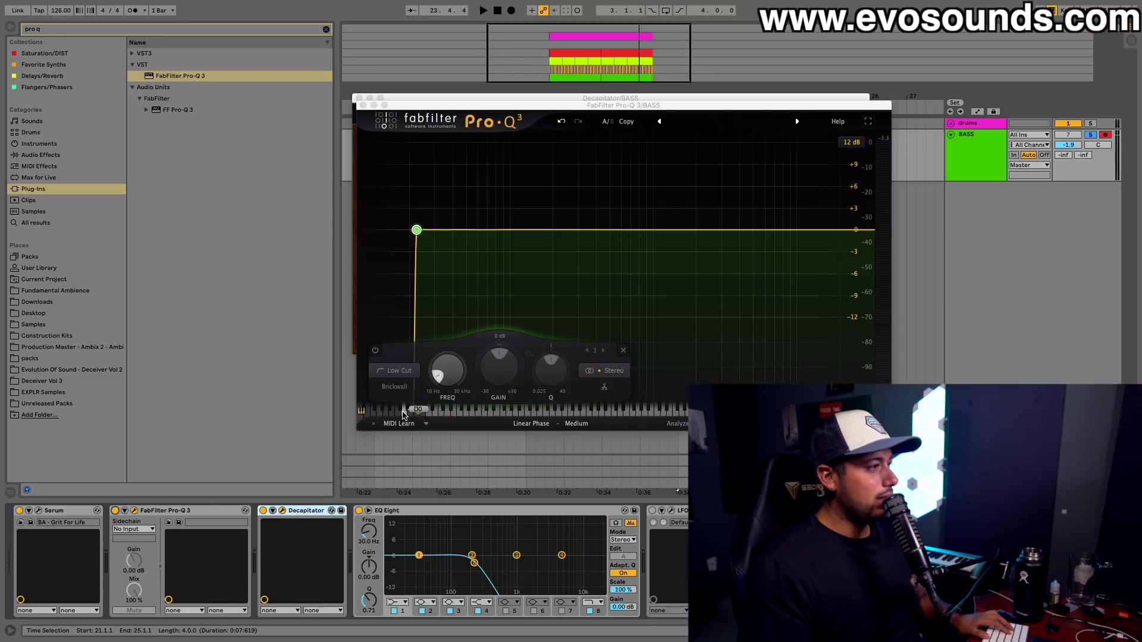
{"action": "left_click_drag", "start_coordinate": [414, 412], "coordinate": [427, 410]}
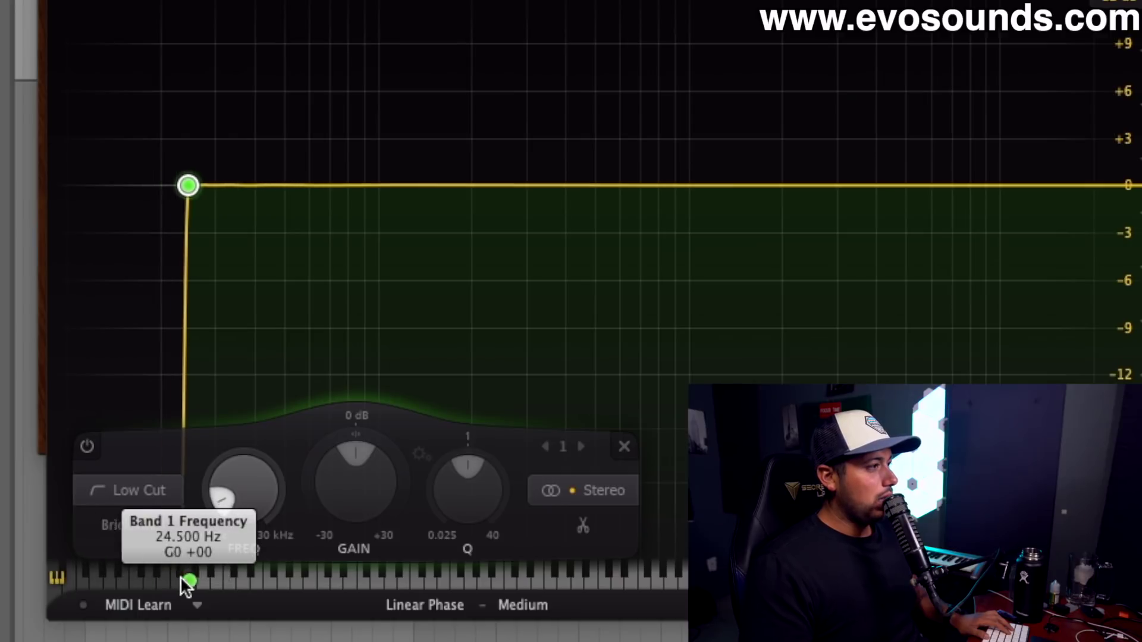
{"action": "mouse_move", "coordinate": [198, 575]}
{"action": "left_mouse_down"}
{"action": "mouse_move", "coordinate": [232, 574]}
{"action": "mouse_move", "coordinate": [128, 576]}
{"action": "mouse_move", "coordinate": [240, 576]}
{"action": "left_mouse_up"}
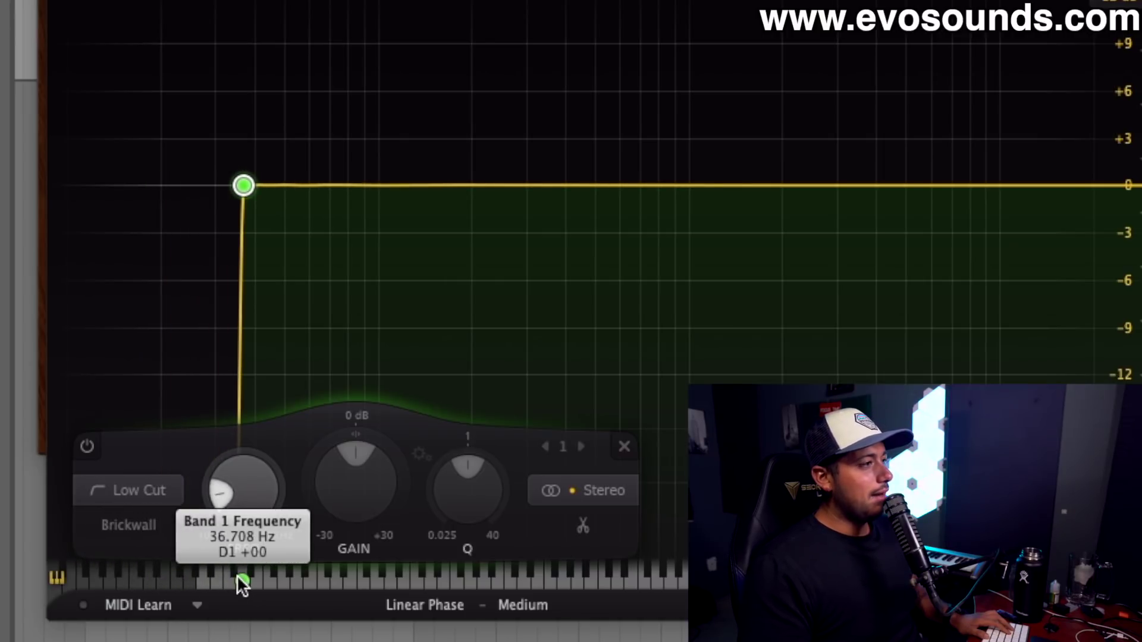
{"action": "mouse_move", "coordinate": [237, 574]}
{"action": "left_mouse_down"}
{"action": "mouse_move", "coordinate": [198, 574]}
{"action": "mouse_move", "coordinate": [216, 574]}
{"action": "left_mouse_up"}
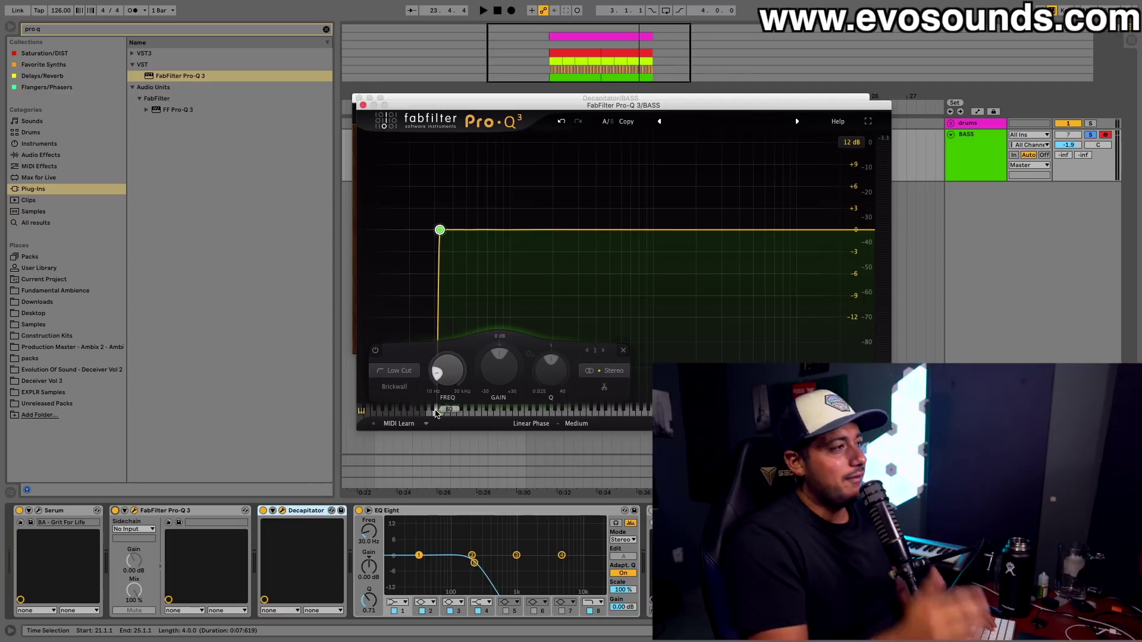
{"action": "left_click", "coordinate": [376, 350]}
{"action": "left_click", "coordinate": [375, 351]}
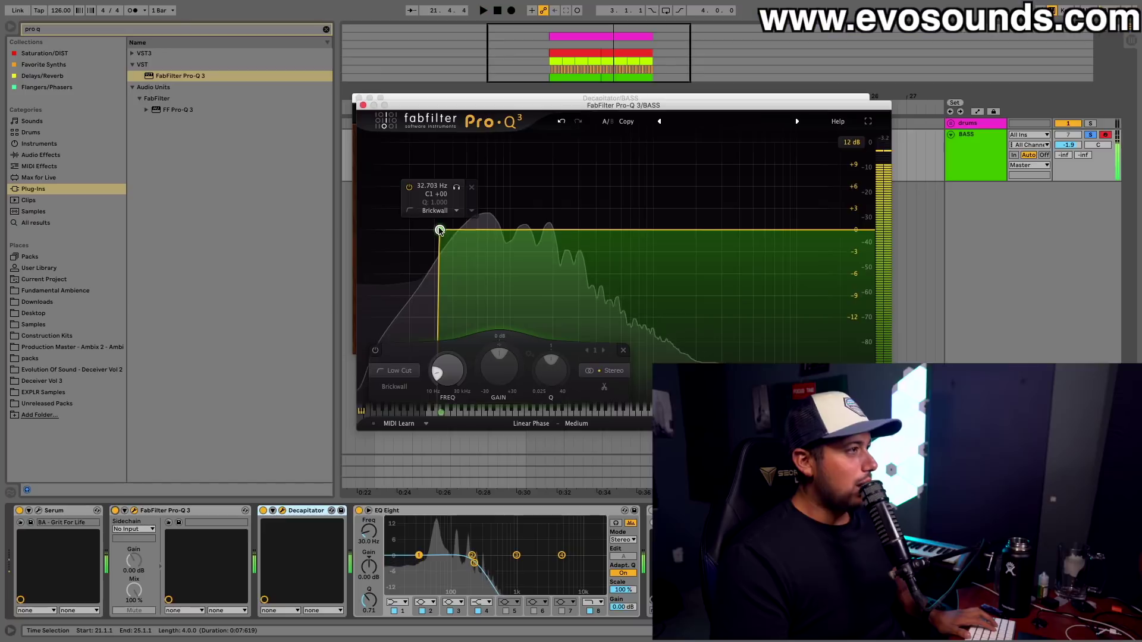
- Set the Pro-Q 3 low cut to about 32 Hz and compare the playing bass with Pro-Q 3 off and on
{"action": "left_click_drag", "start_coordinate": [440, 230], "coordinate": [454, 230]}
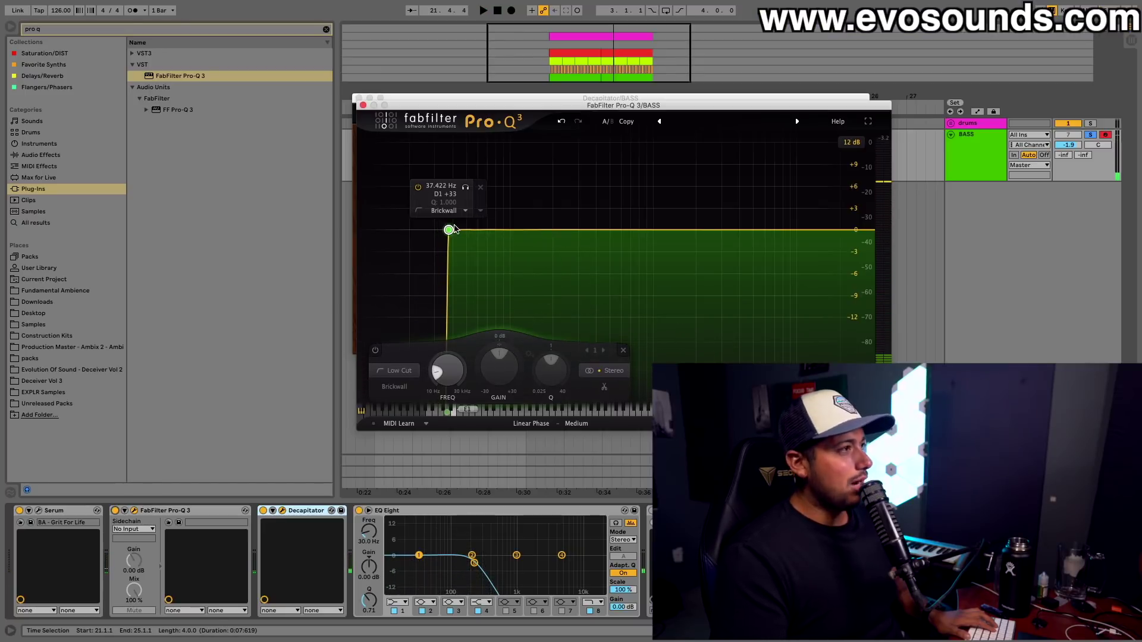
{"action": "left_click_drag", "start_coordinate": [449, 232], "coordinate": [435, 234]}
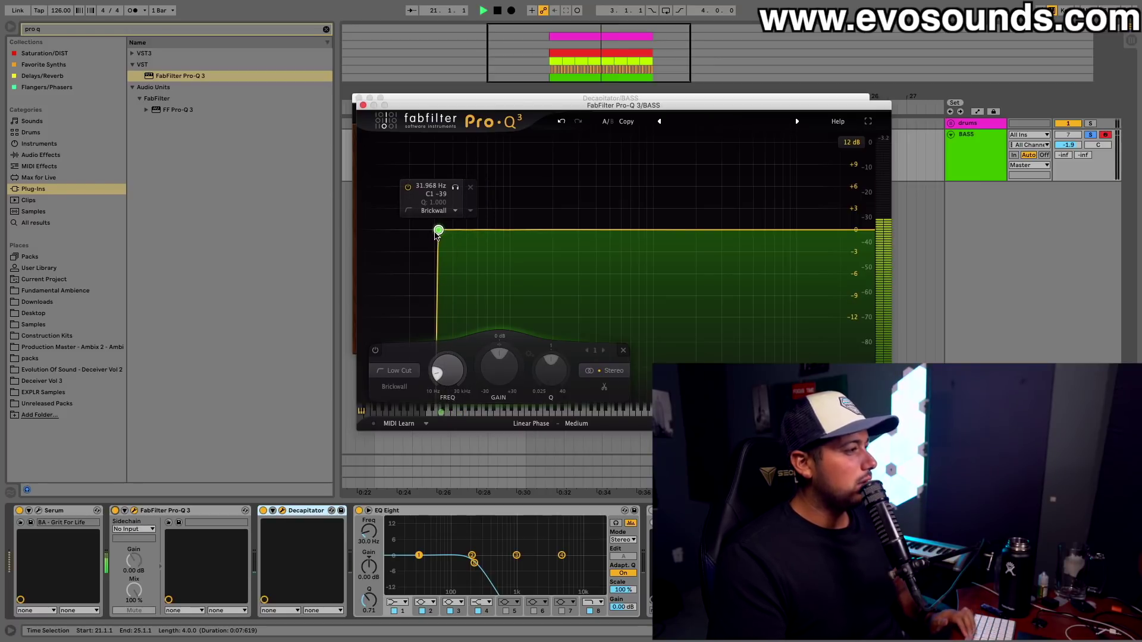
{"action": "key", "text": "space"}
{"action": "left_click", "coordinate": [116, 510]}
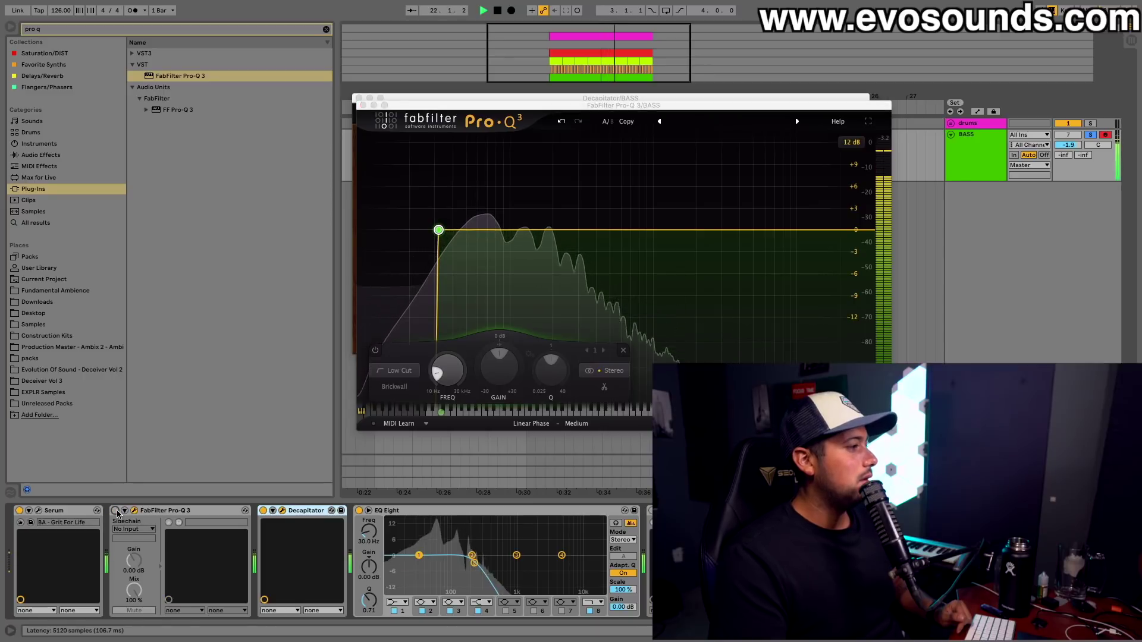
{"action": "left_click", "coordinate": [115, 511]}
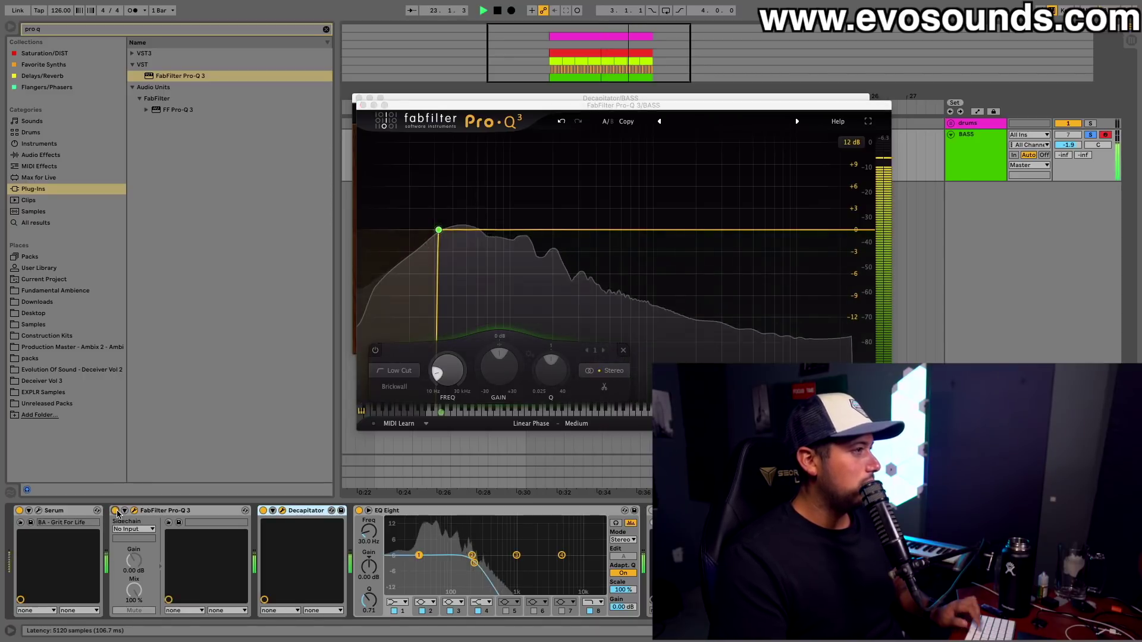
- Close the Pro-Q 3 and Decapitator windows, select the bass clips across bars 17 to 21, and play them with the drums
{"action": "left_click", "coordinate": [359, 104]}
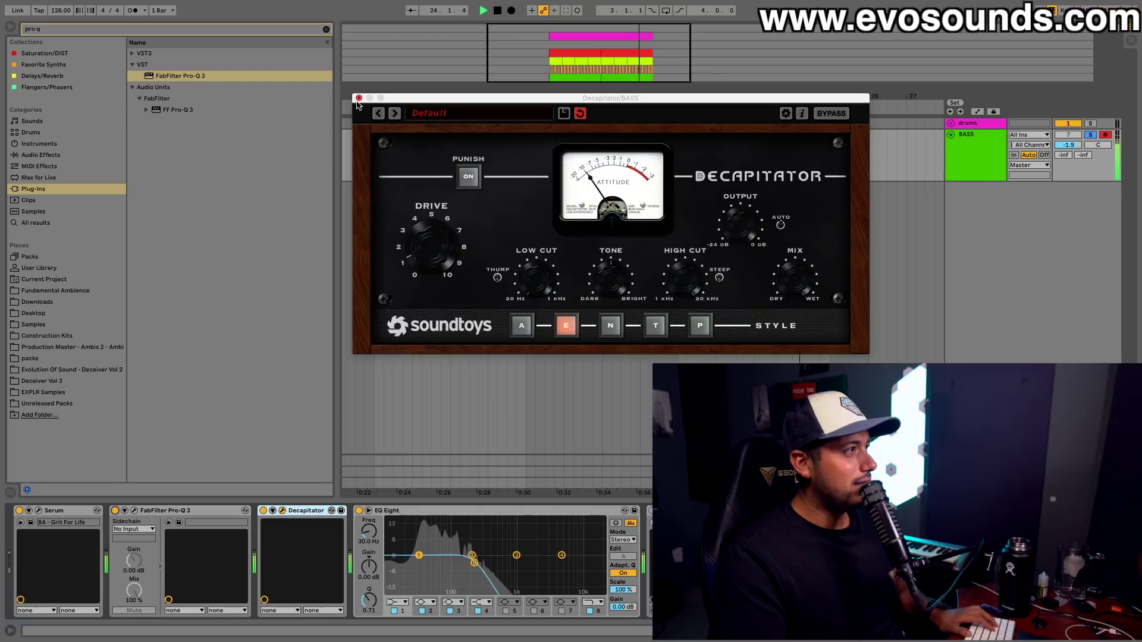
{"action": "left_click", "coordinate": [359, 98]}
{"action": "key", "text": "space"}
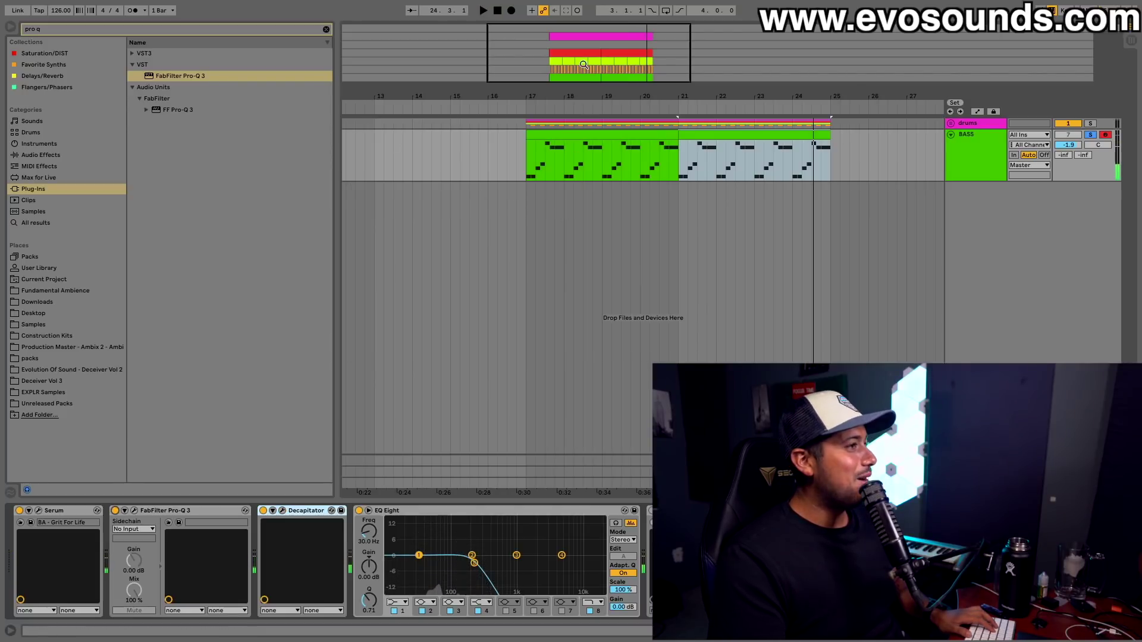
{"action": "left_click_drag", "start_coordinate": [599, 108], "coordinate": [577, 123]}
{"action": "left_click", "coordinate": [577, 129]}
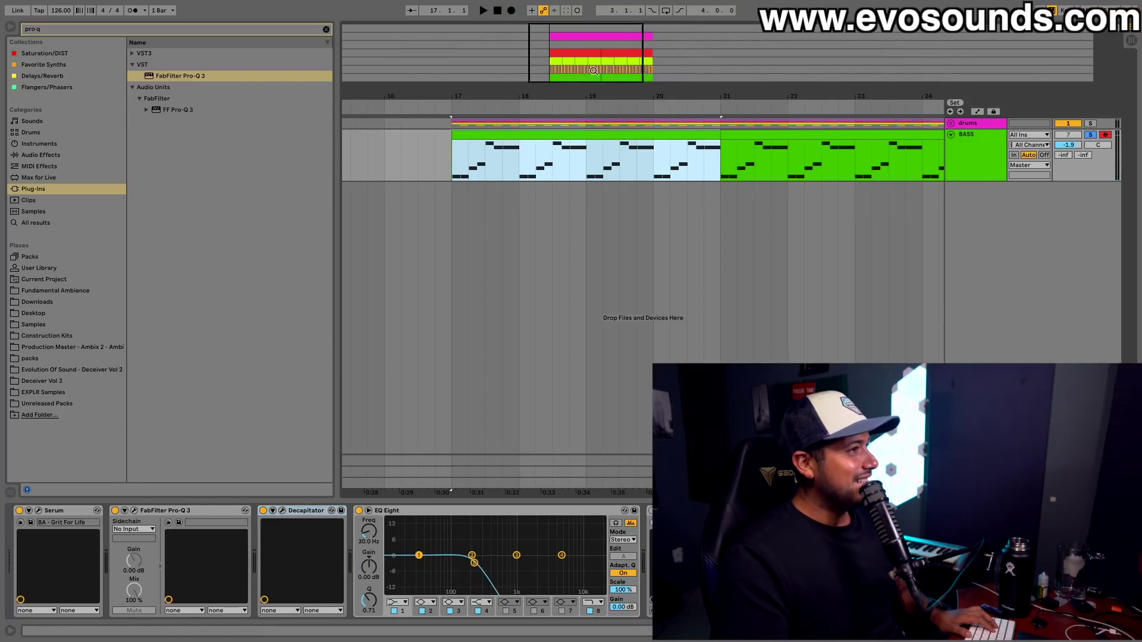
{"action": "key", "text": "minus"}
{"action": "left_click_drag", "start_coordinate": [616, 31], "coordinate": [619, 43]}
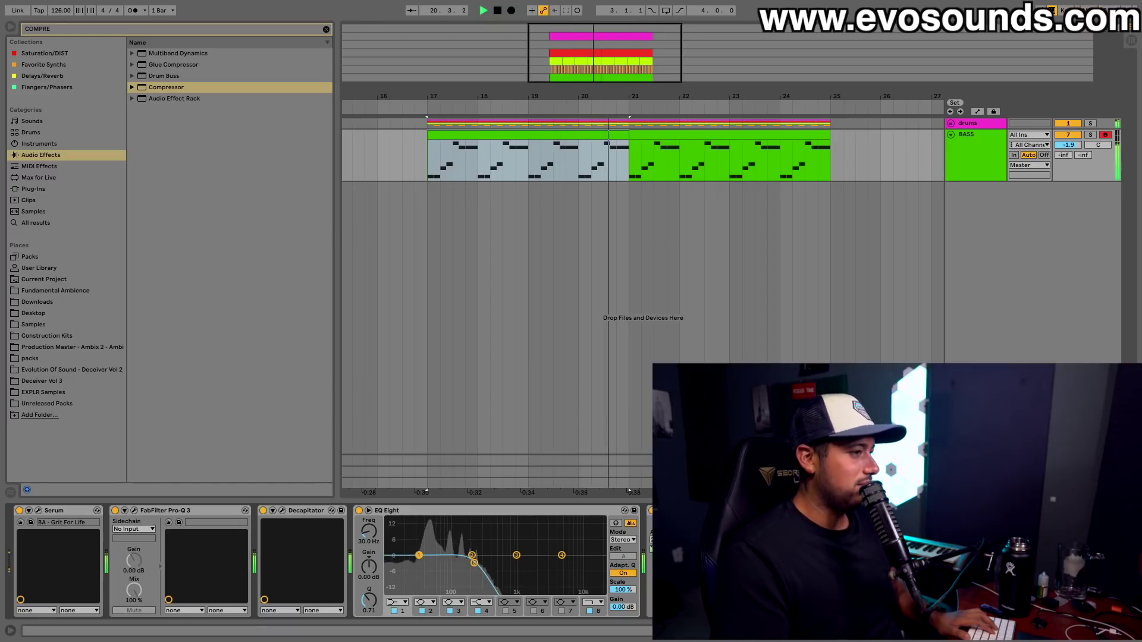
{"action": "key", "text": "space"}
- Insert a new MIDI track below BASS and load the Simpler instrument onto it
{"action": "left_click", "coordinate": [961, 152]}
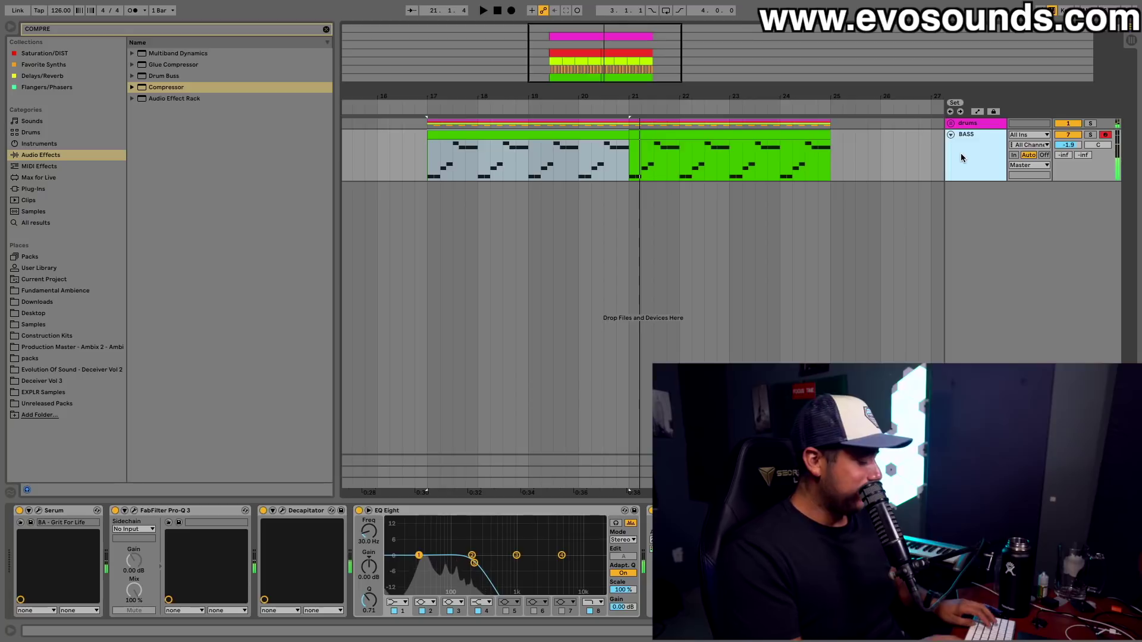
{"action": "key", "text": "ctrl+shift+t"}
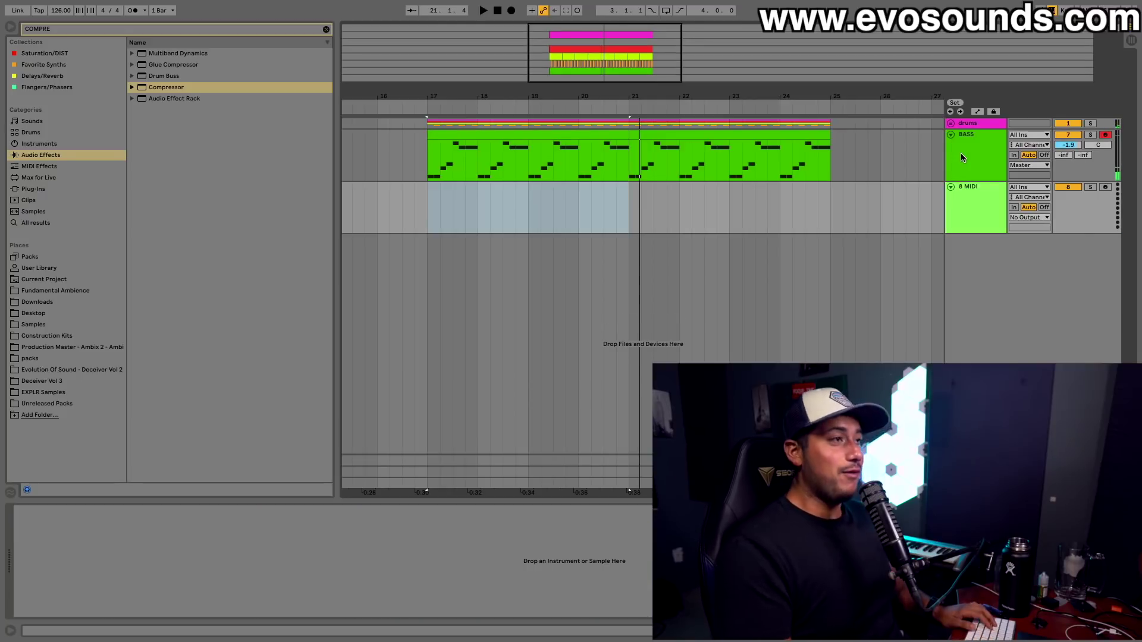
{"action": "left_click", "coordinate": [64, 143]}
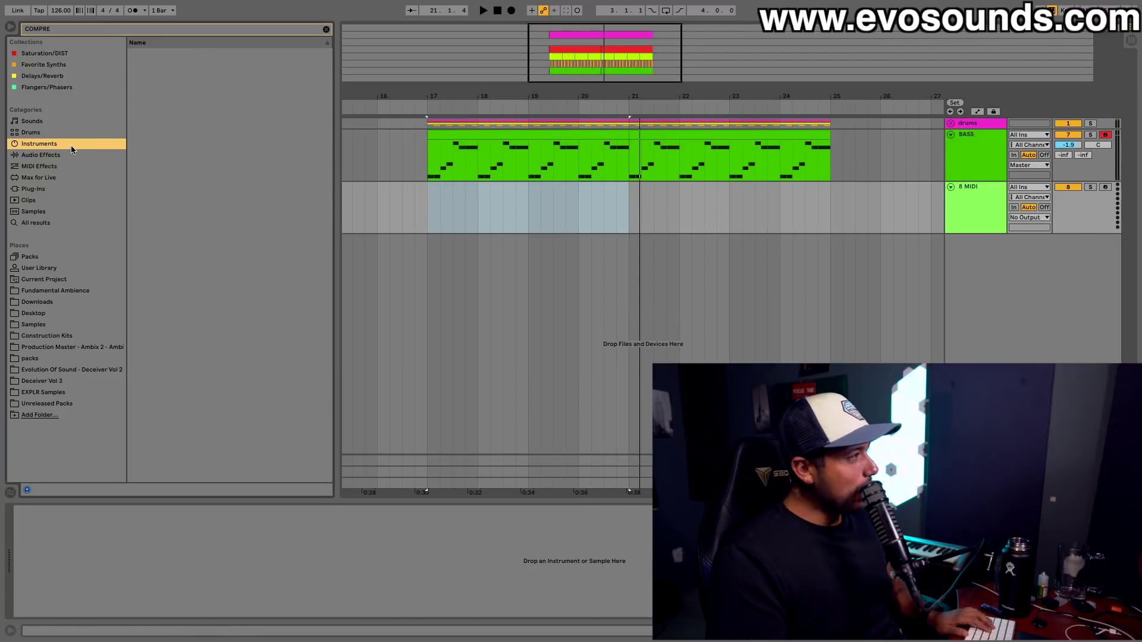
{"action": "left_click", "coordinate": [48, 186]}
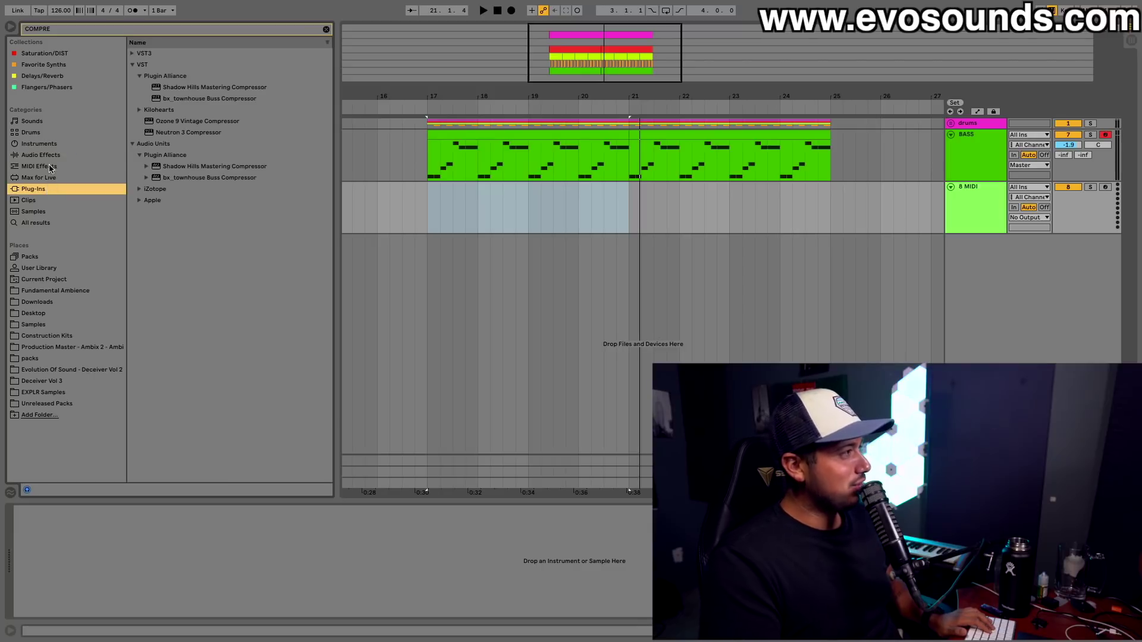
{"action": "left_click", "coordinate": [47, 157]}
{"action": "left_click", "coordinate": [67, 144]}
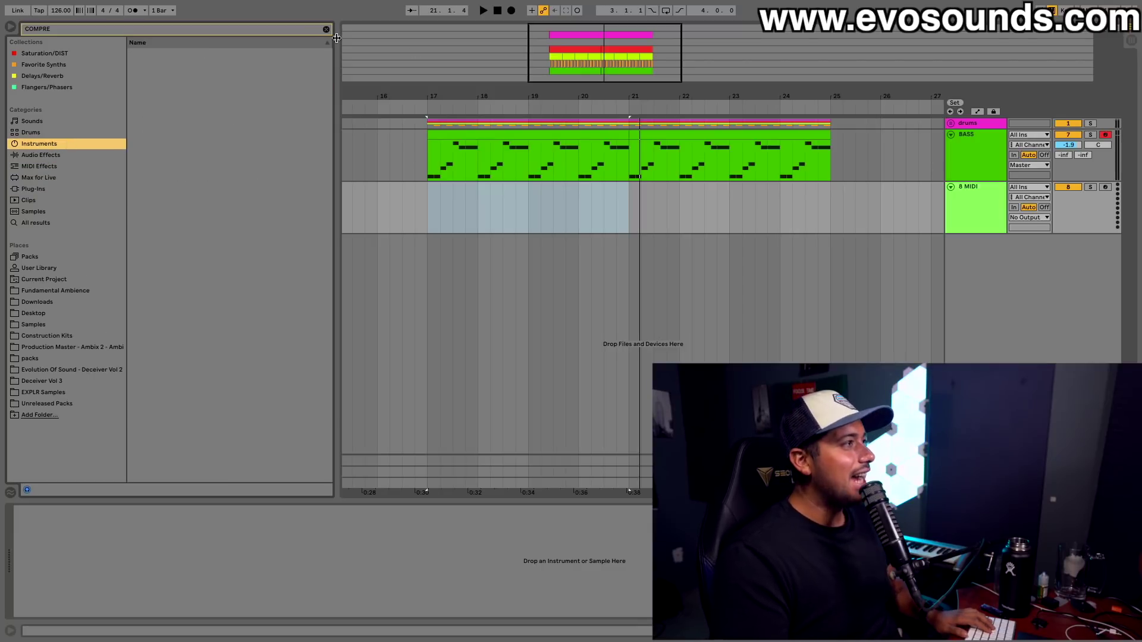
{"action": "left_click", "coordinate": [326, 29]}
{"action": "type", "text": "simple"}
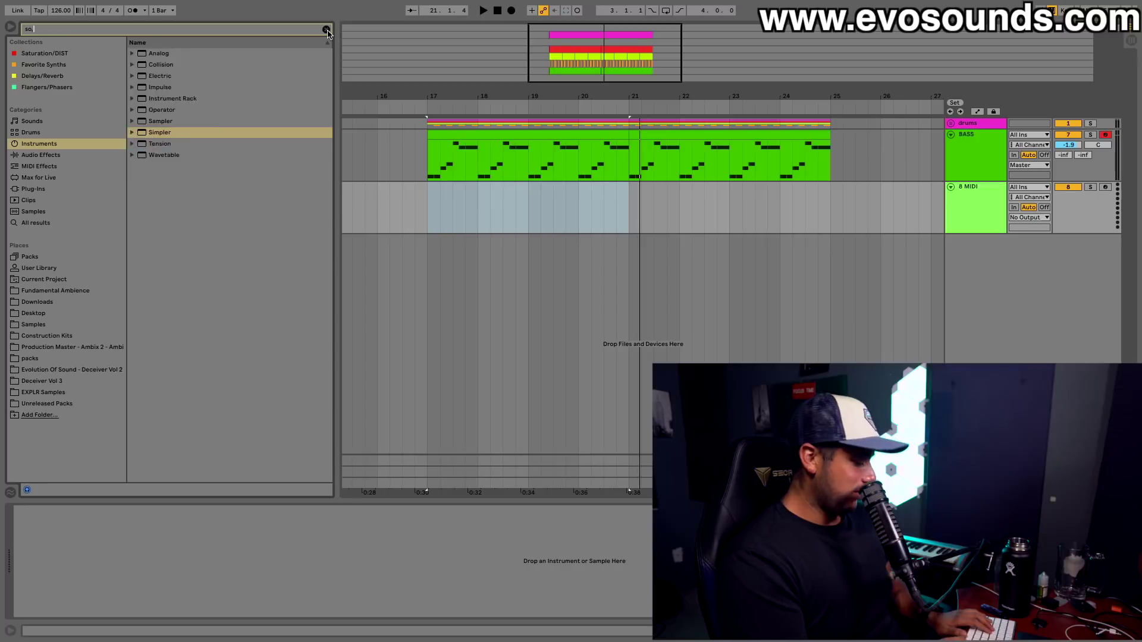
{"action": "type", "text": "r"}
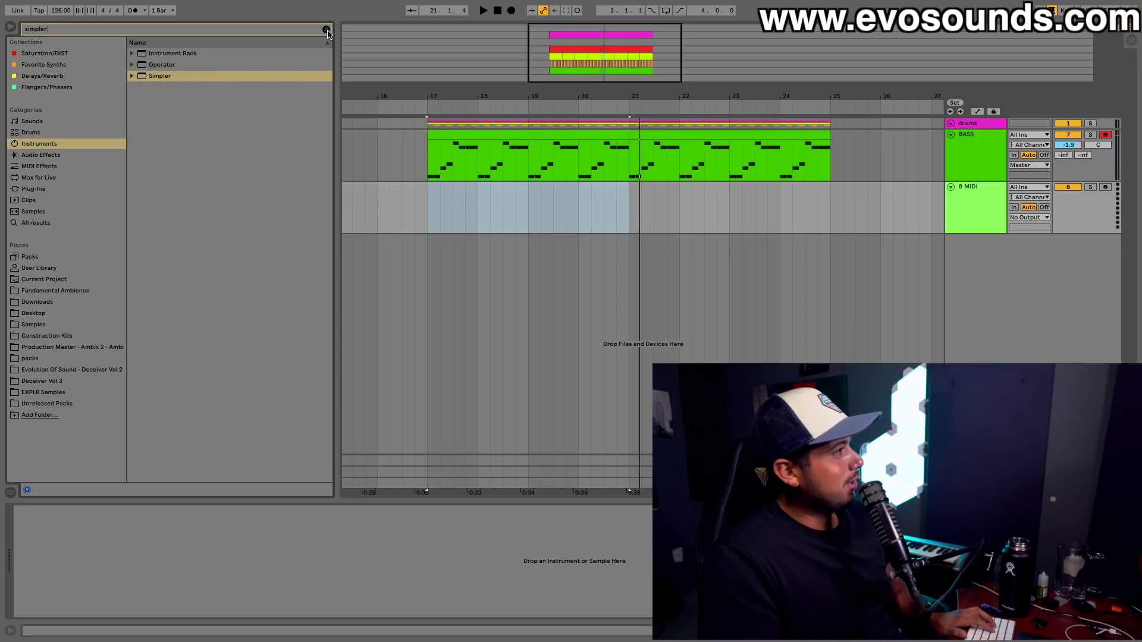
{"action": "left_click_drag", "start_coordinate": [178, 77], "coordinate": [962, 206]}
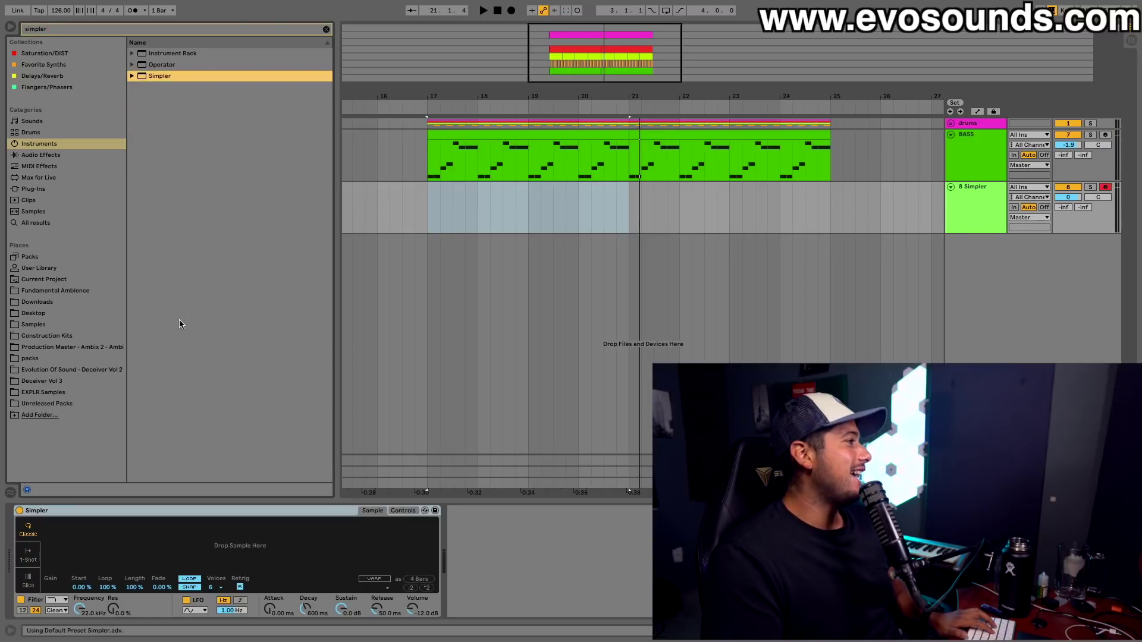
- Clear the browser search, widen the browser and open the Vocals folder of Deceiver Vol 3
{"action": "left_click", "coordinate": [63, 381]}
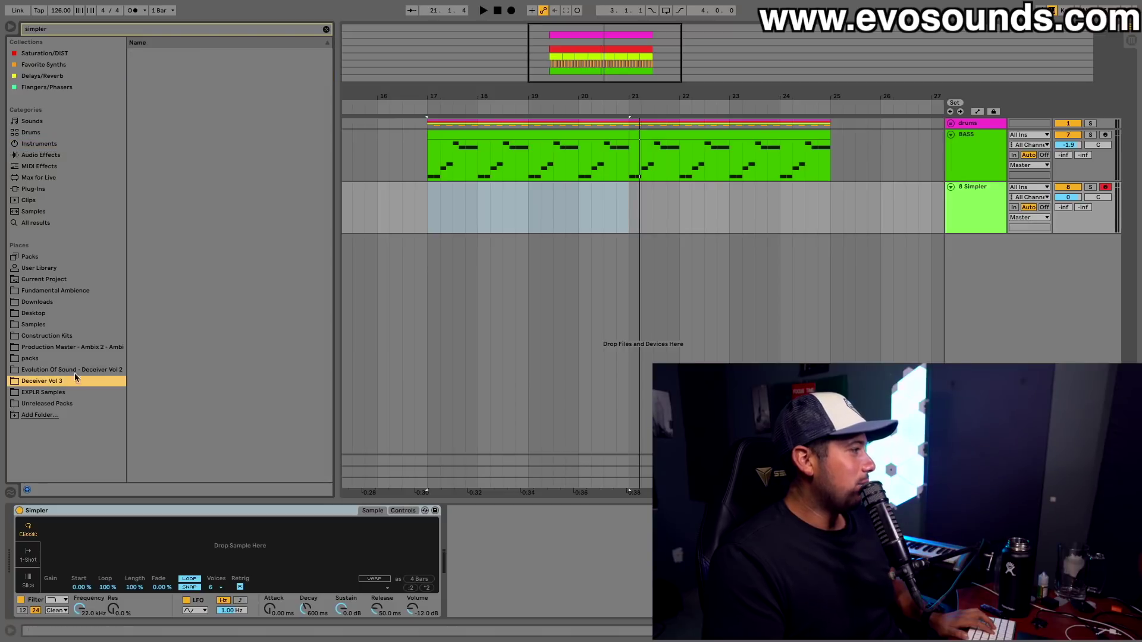
{"action": "left_click", "coordinate": [325, 30]}
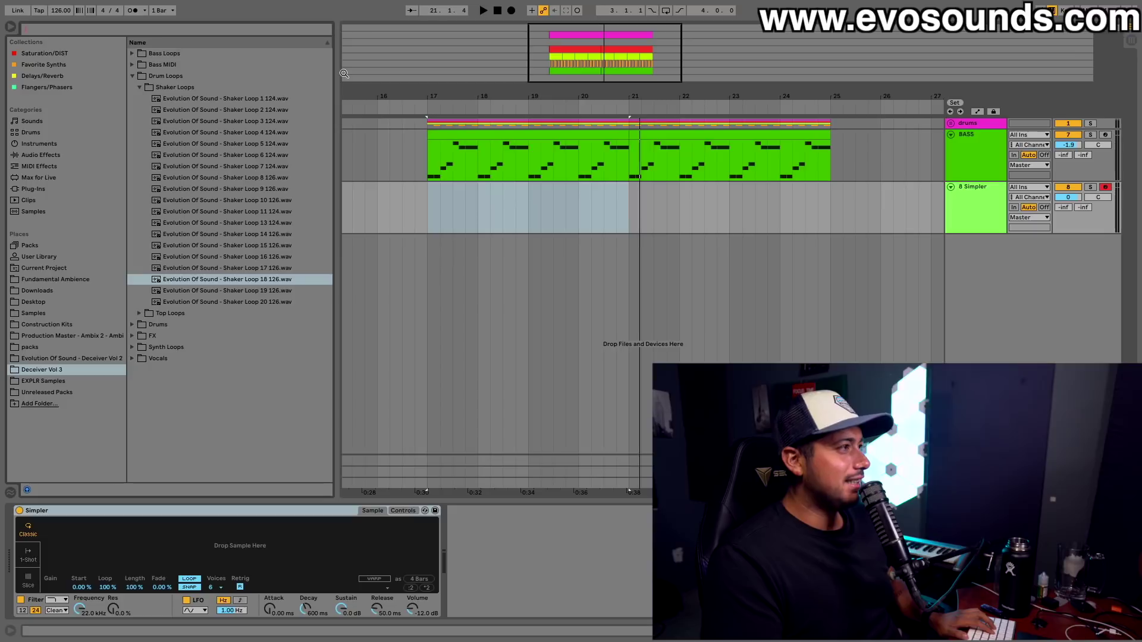
{"action": "left_click_drag", "start_coordinate": [337, 72], "coordinate": [388, 72]}
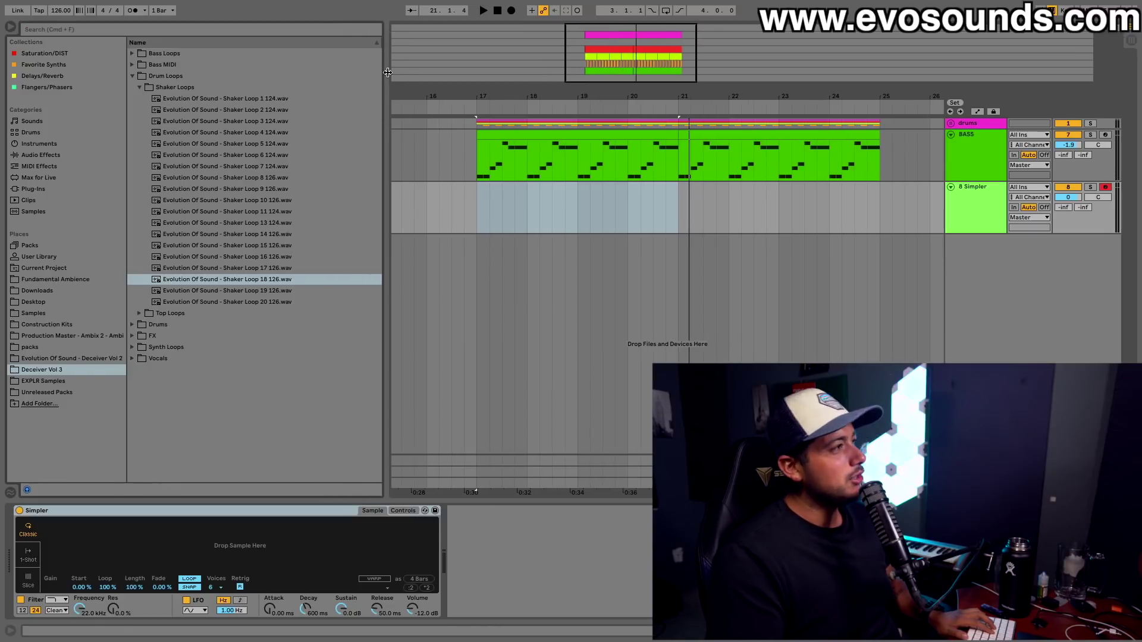
{"action": "left_click", "coordinate": [140, 88]}
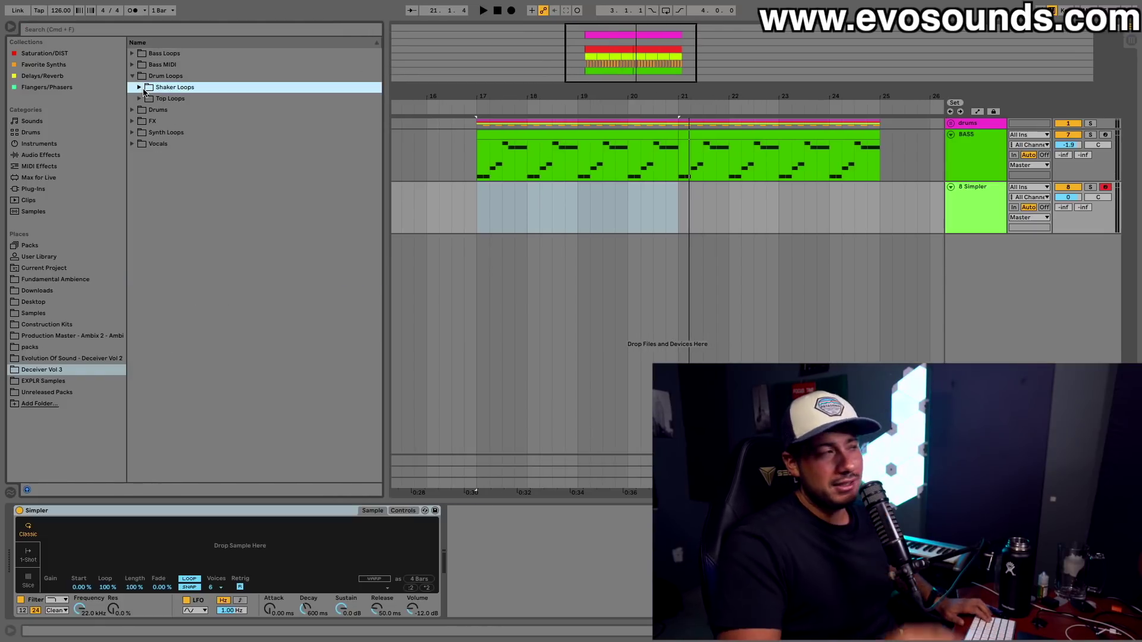
{"action": "left_click", "coordinate": [136, 146]}
{"action": "left_click", "coordinate": [134, 145]}
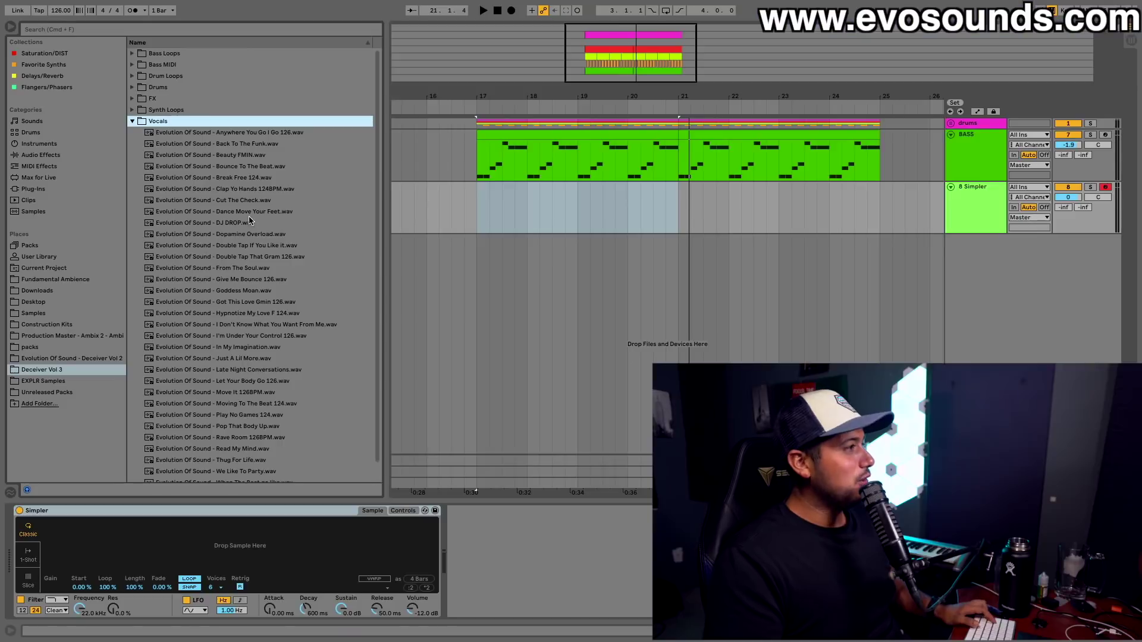
{"action": "scroll", "coordinate": [257, 225], "scroll_direction": "down", "scroll_amount": 1}
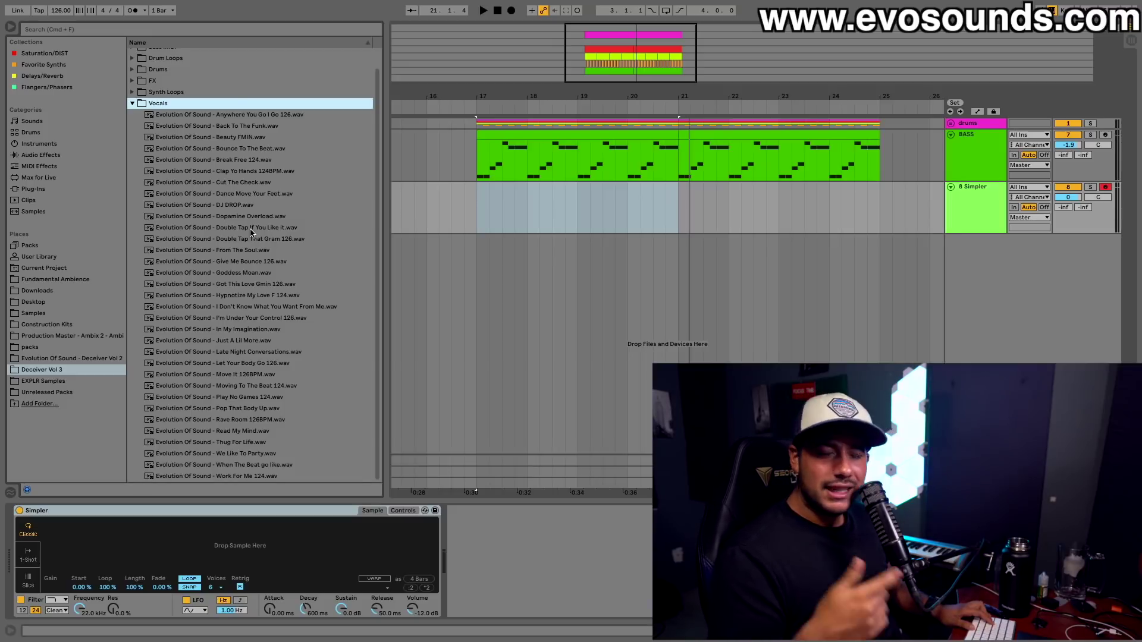
- Audition the Deceiver Vol 3 vocal samples from Break Free 124 through Let Your Body Go 126
{"action": "left_click", "coordinate": [245, 161]}
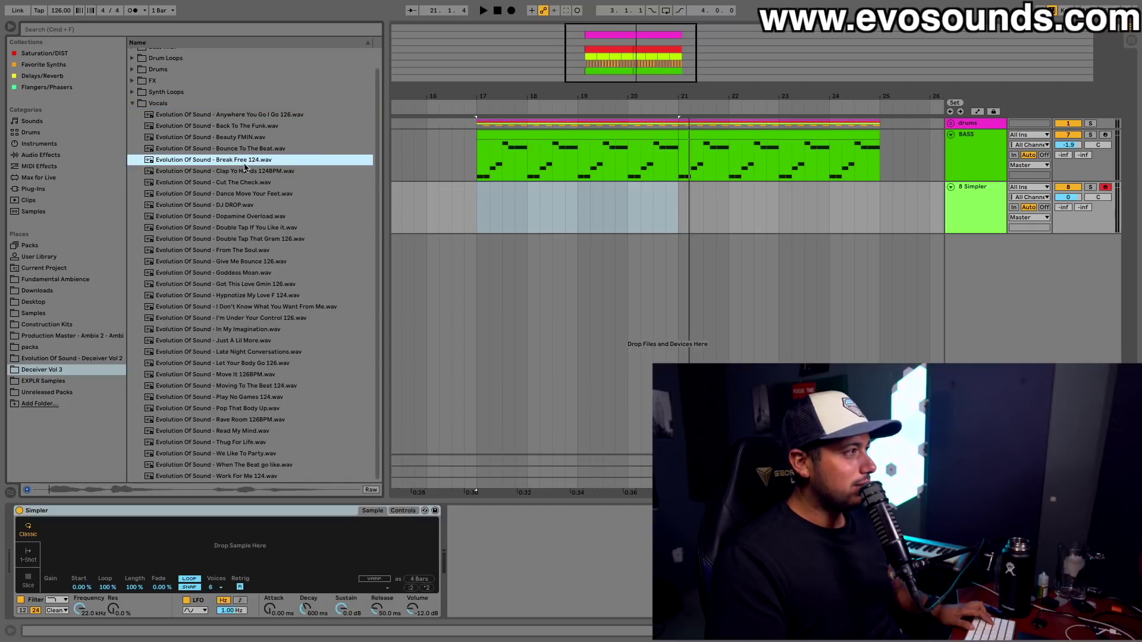
{"action": "left_click", "coordinate": [247, 172]}
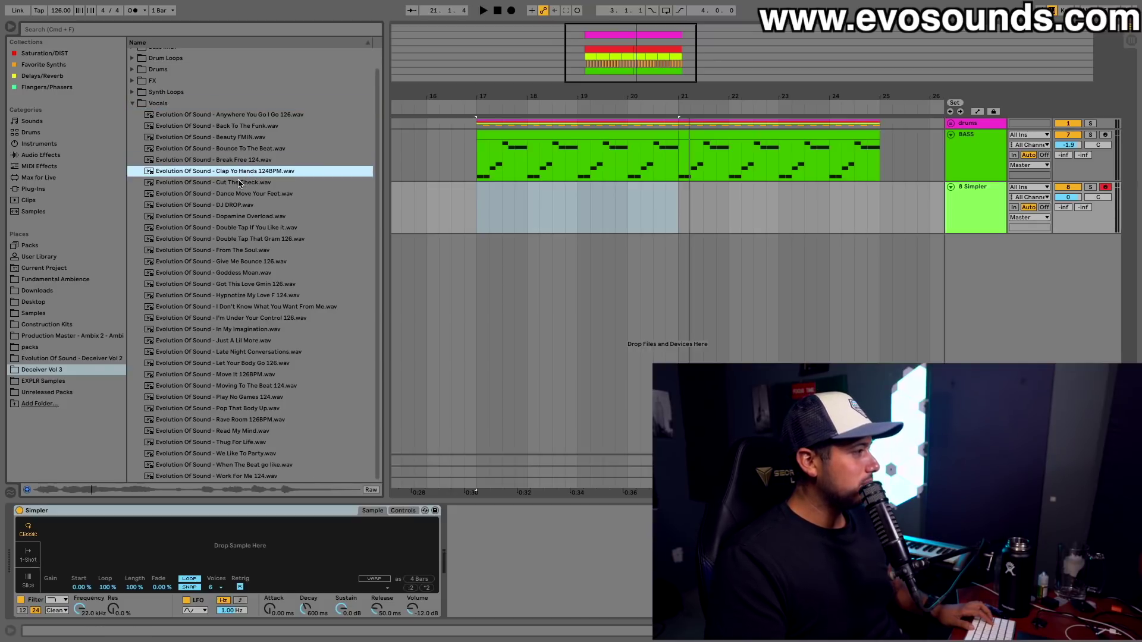
{"action": "left_click", "coordinate": [239, 183]}
{"action": "left_click", "coordinate": [240, 195]}
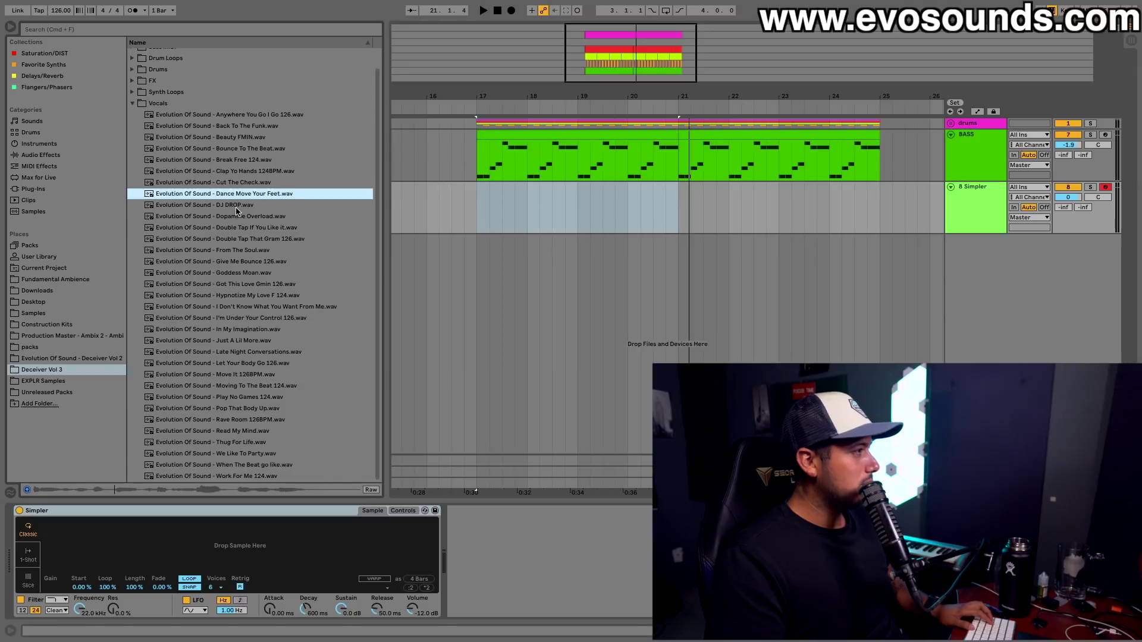
{"action": "left_click", "coordinate": [236, 206]}
{"action": "left_click", "coordinate": [235, 216]}
{"action": "left_click", "coordinate": [233, 227]}
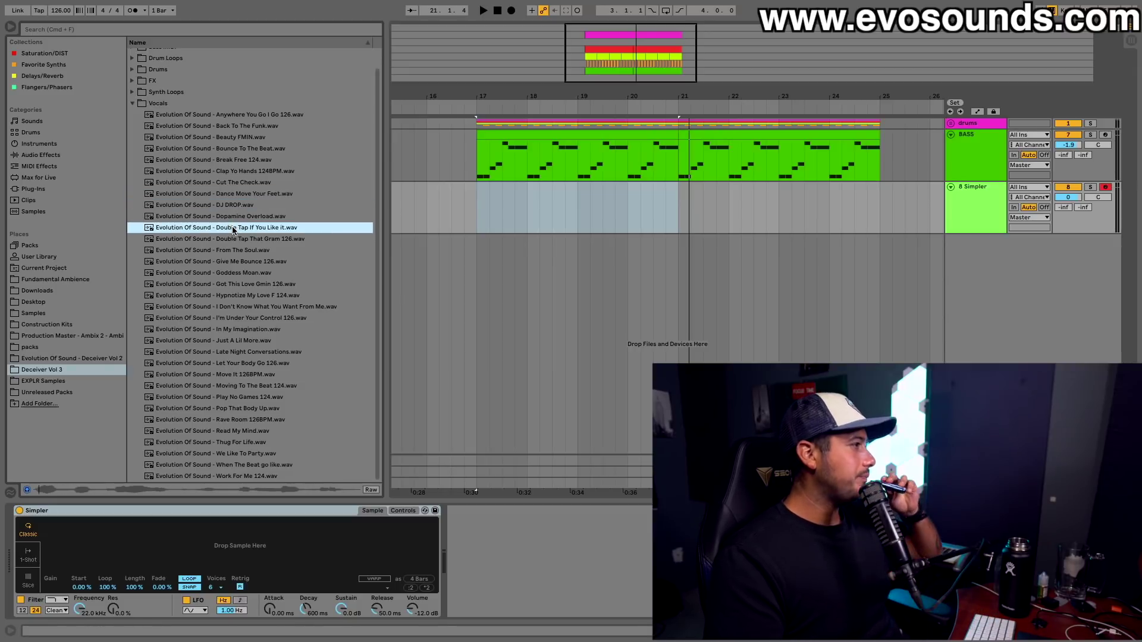
{"action": "left_click", "coordinate": [232, 239]}
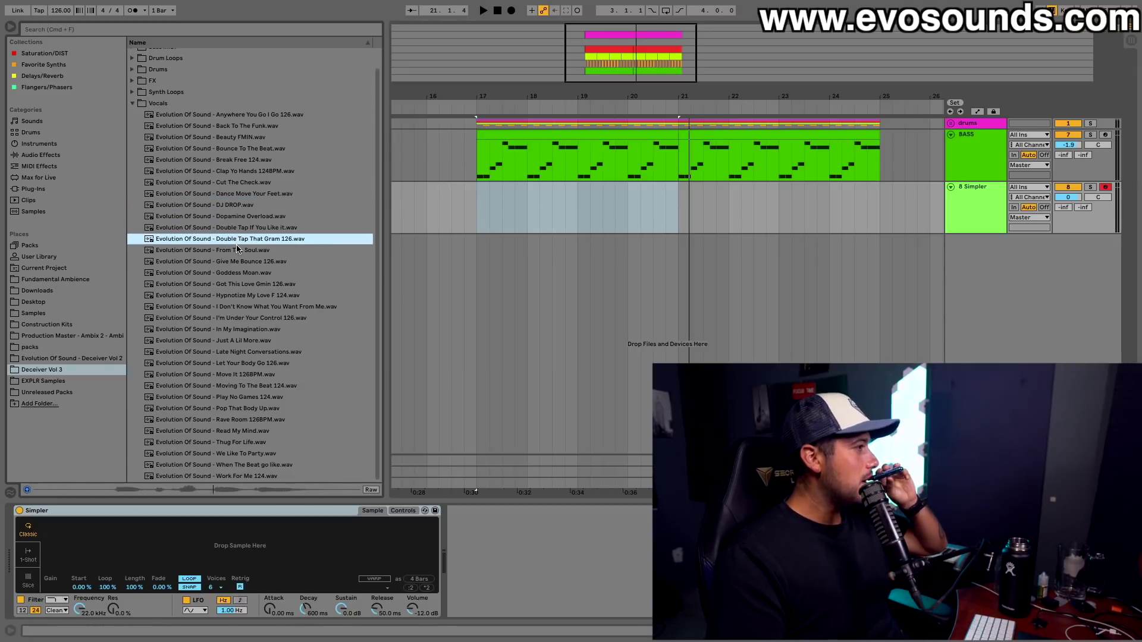
{"action": "left_click", "coordinate": [235, 250]}
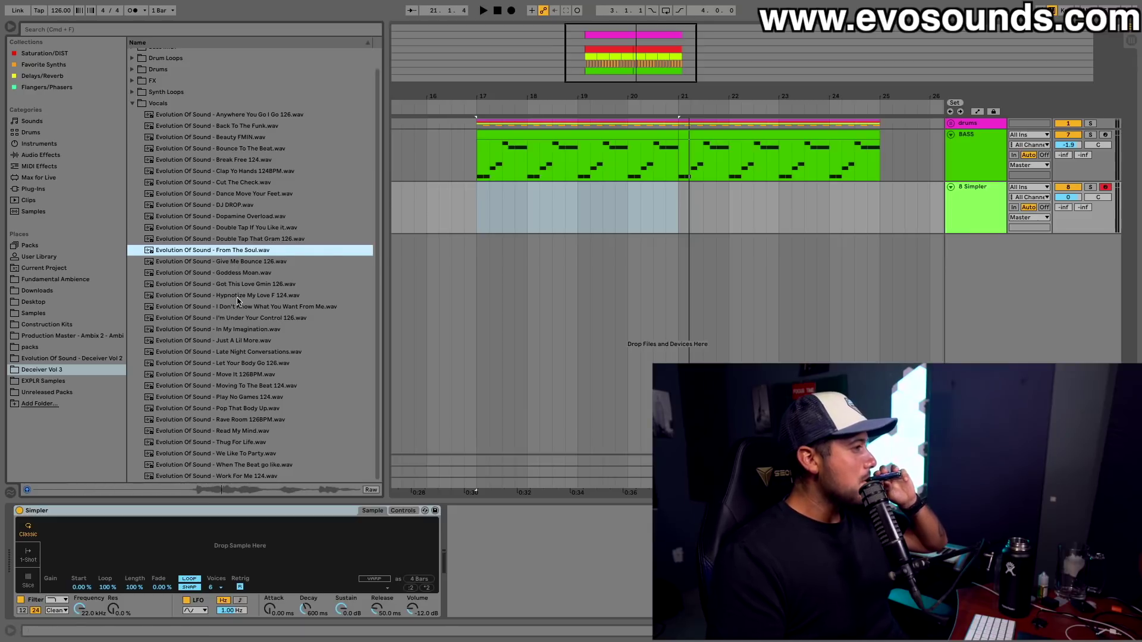
{"action": "left_click", "coordinate": [242, 262]}
{"action": "left_click", "coordinate": [232, 284]}
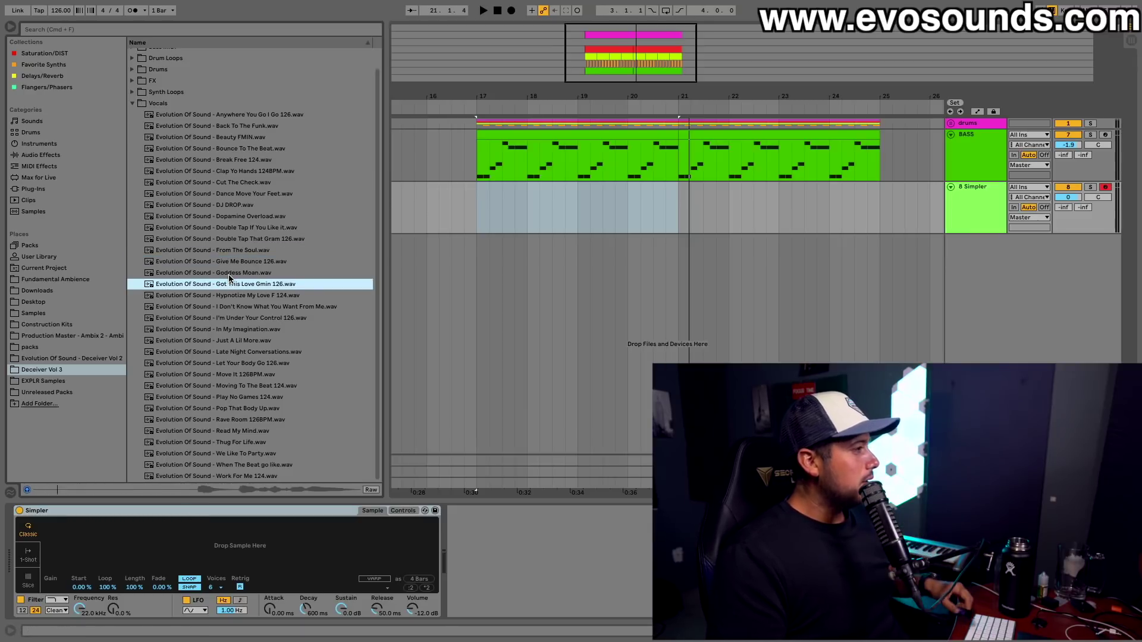
{"action": "left_click", "coordinate": [231, 296]}
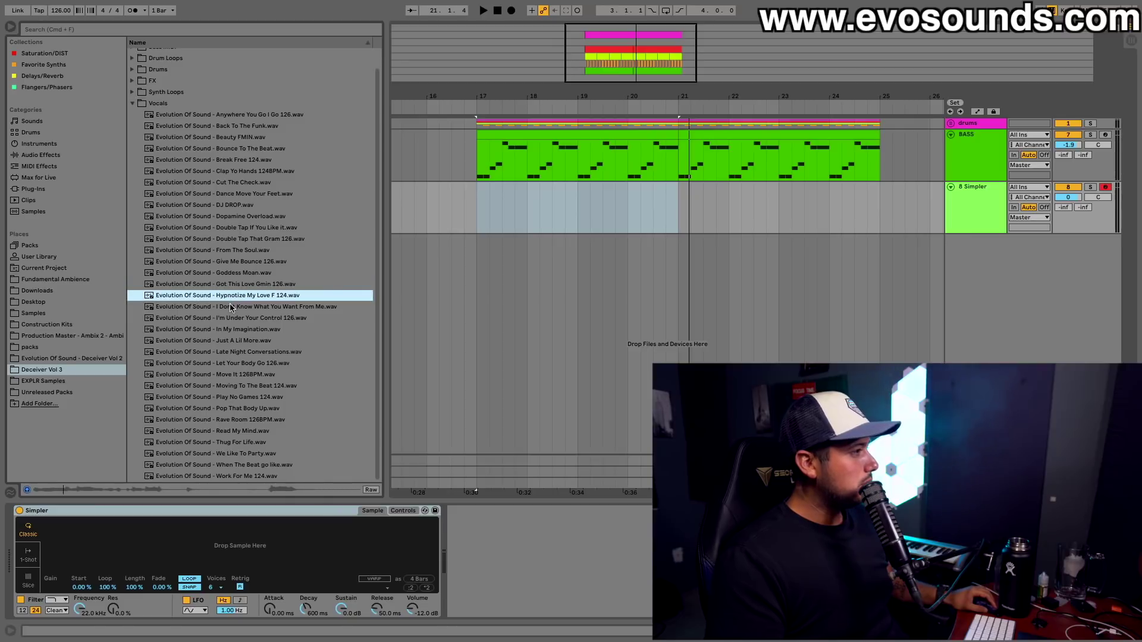
{"action": "left_click", "coordinate": [231, 307]}
{"action": "left_click", "coordinate": [232, 320]}
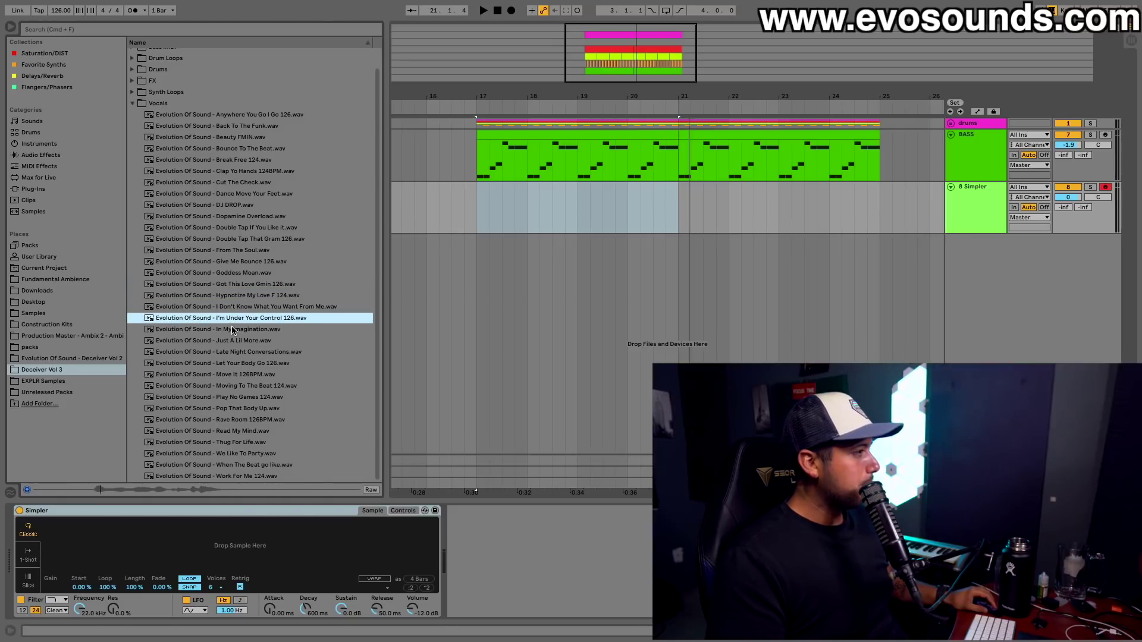
{"action": "left_click", "coordinate": [232, 330]}
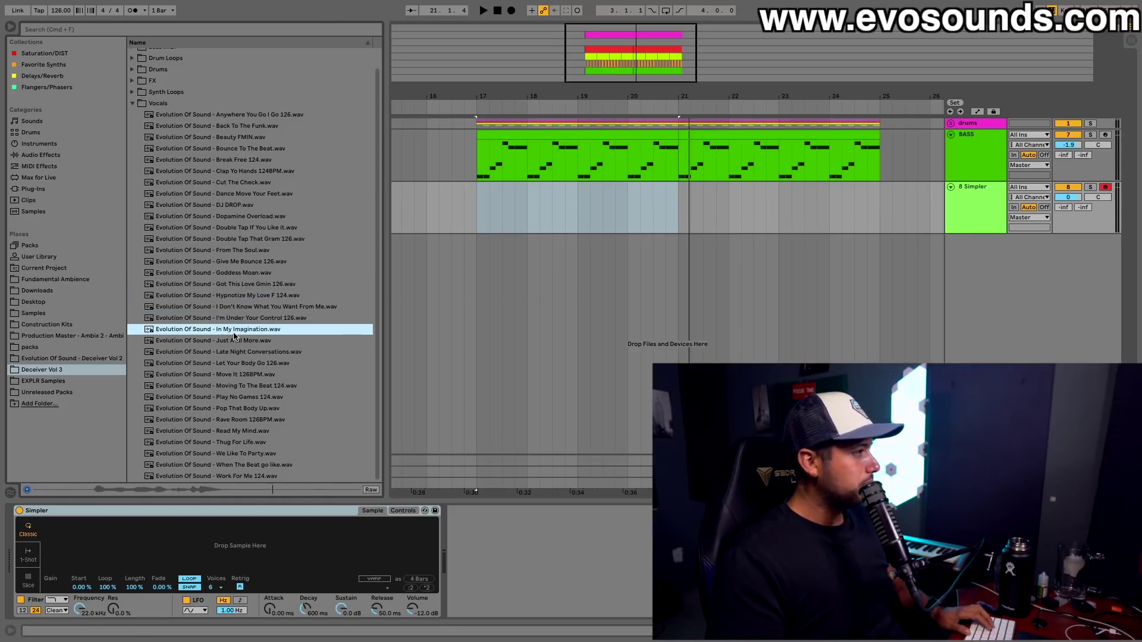
{"action": "left_click", "coordinate": [232, 341]}
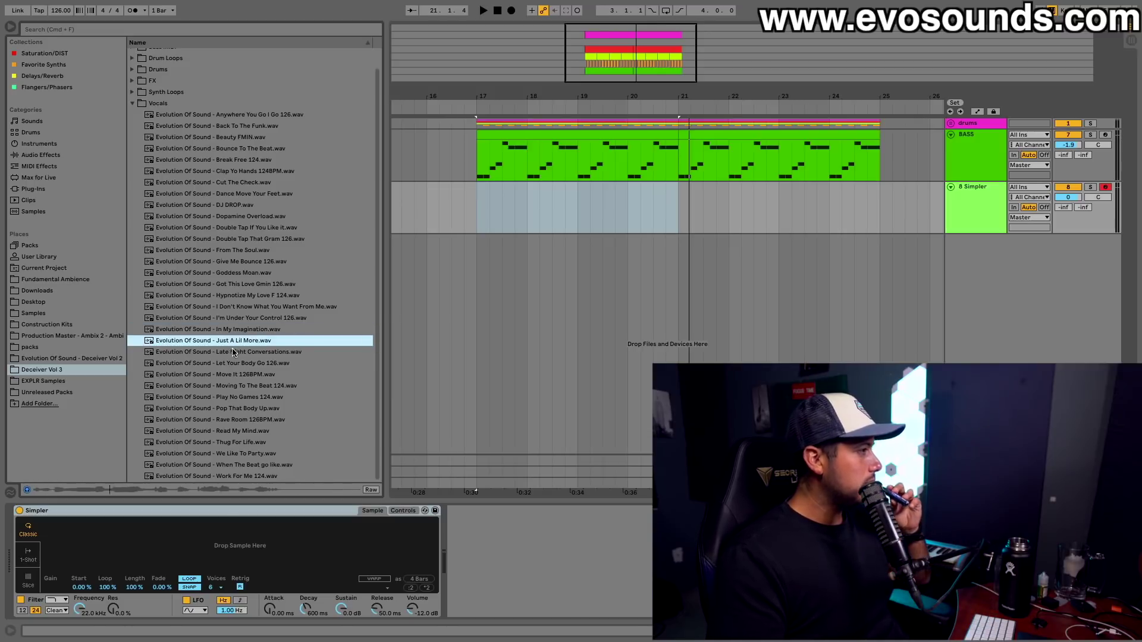
{"action": "left_click", "coordinate": [236, 352]}
{"action": "left_click", "coordinate": [236, 364]}
- Load the Late Night Conversations vocal into Simpler in Slice mode with the warp mode set to Pro
{"action": "left_click", "coordinate": [239, 355]}
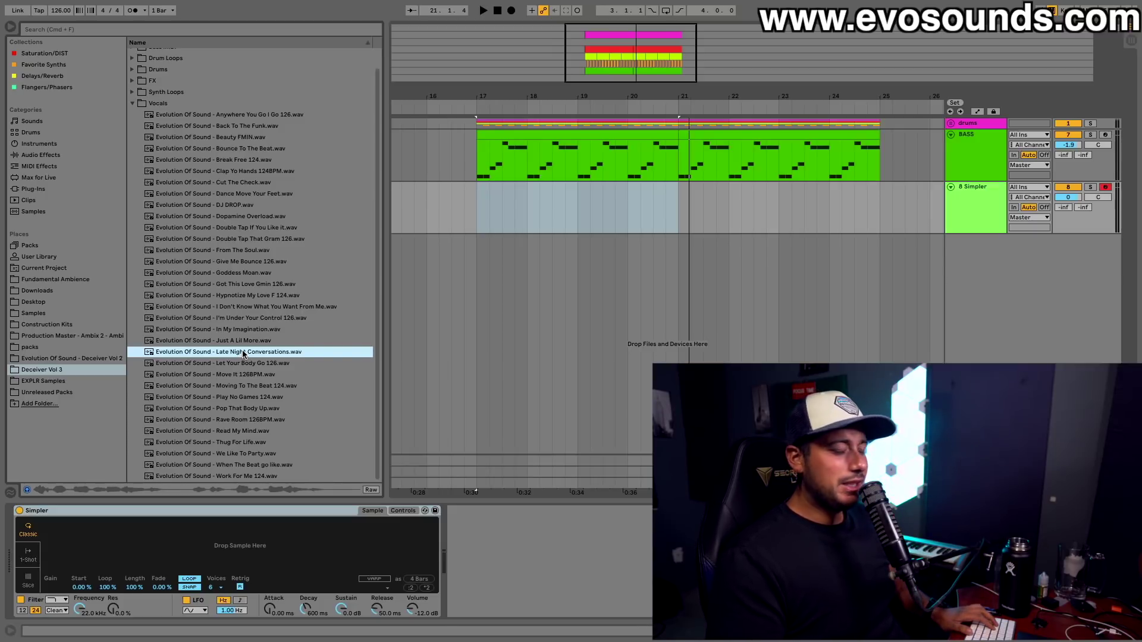
{"action": "left_click_drag", "start_coordinate": [212, 559], "coordinate": [204, 536]}
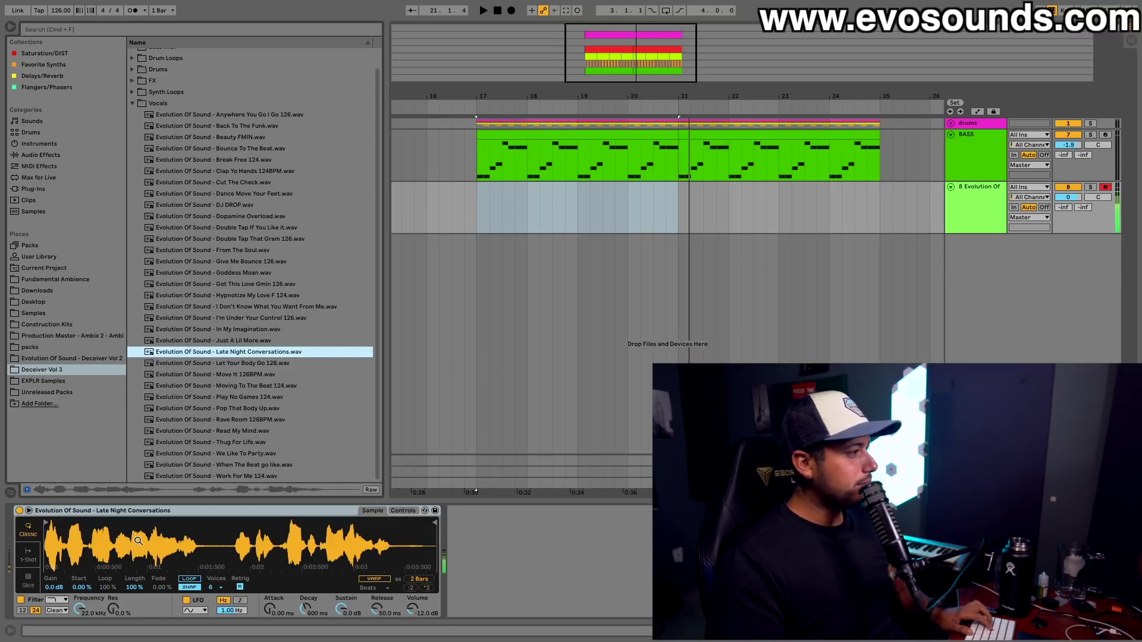
{"action": "left_click", "coordinate": [34, 580]}
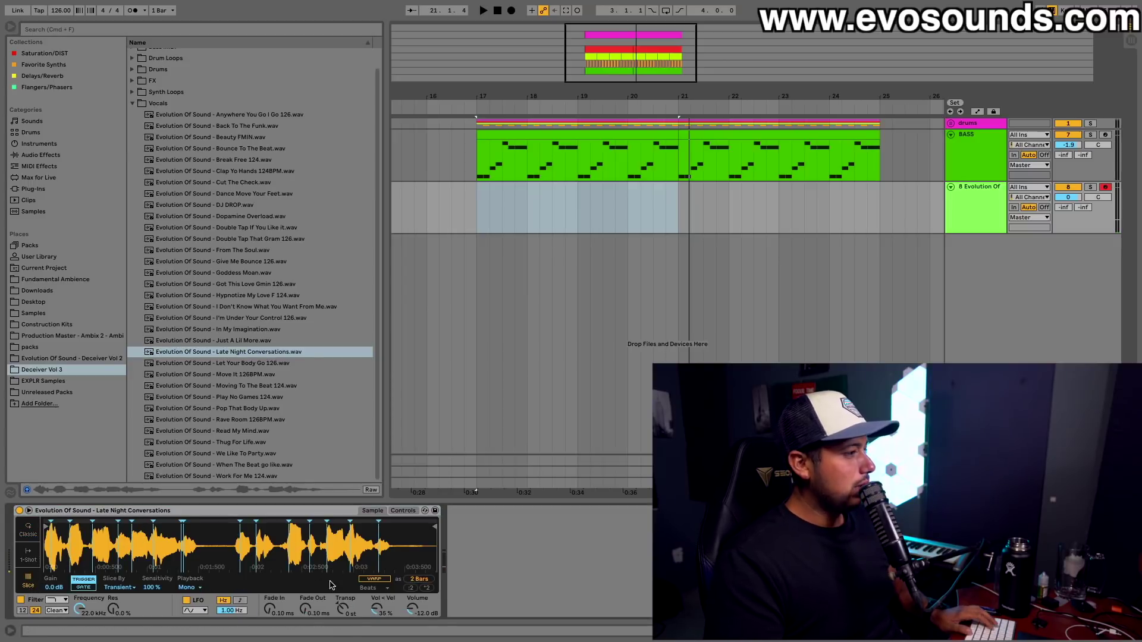
{"action": "left_click", "coordinate": [379, 588]}
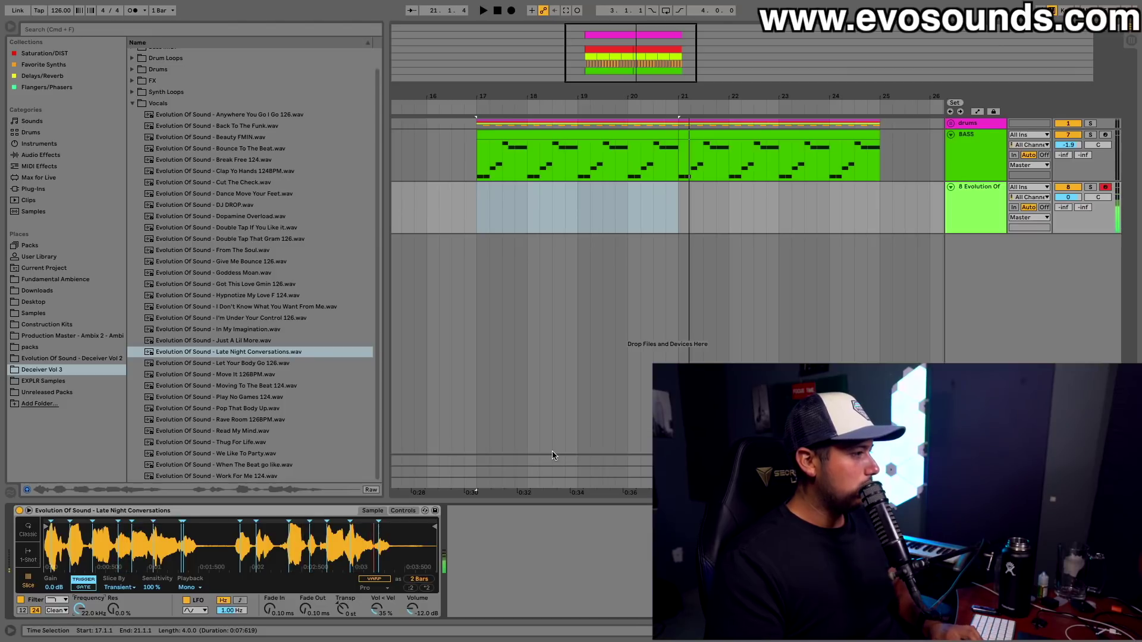
- Try the vocal slices against the playing drums and bass, with the vocal track's volume set to -4.9 dB
{"action": "key", "text": "space"}
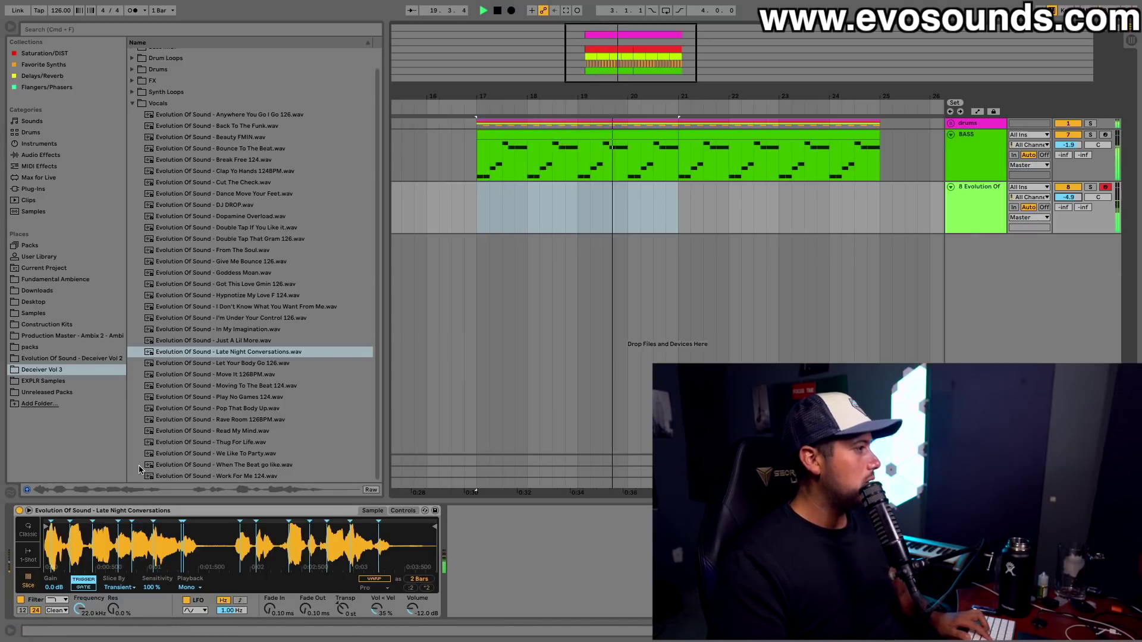
{"action": "key", "text": "space"}
{"action": "key", "text": "space"}
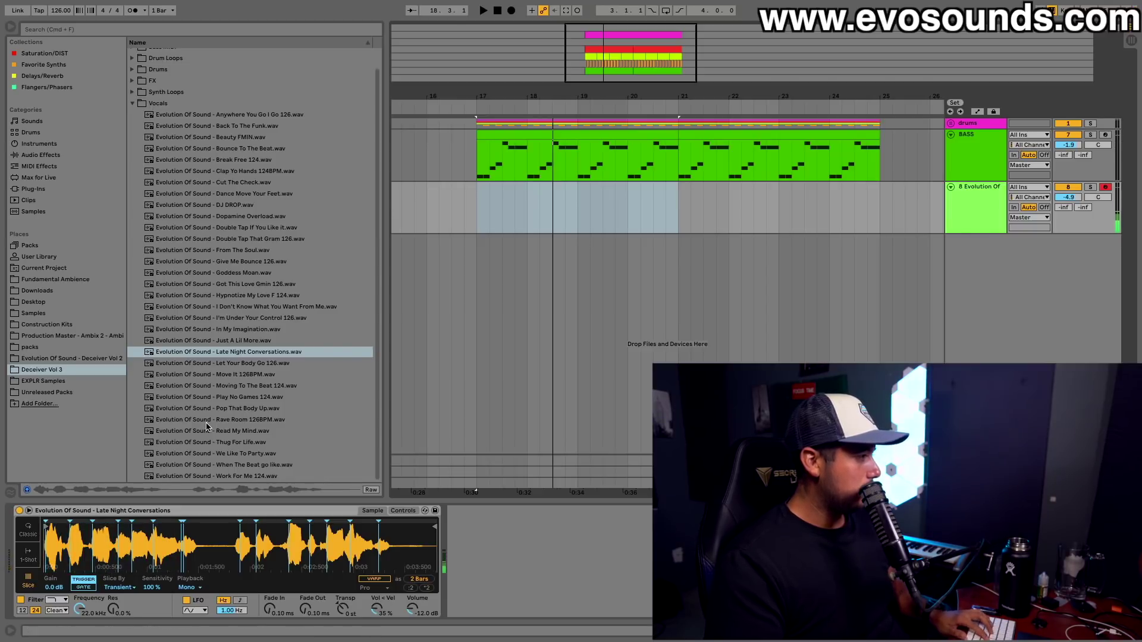
- Create a MIDI clip from bar 17 on the vocal track with rising slice notes C#1, D1, D#1, E1, F1 and F#1
{"action": "left_click_drag", "start_coordinate": [477, 214], "coordinate": [566, 212]}
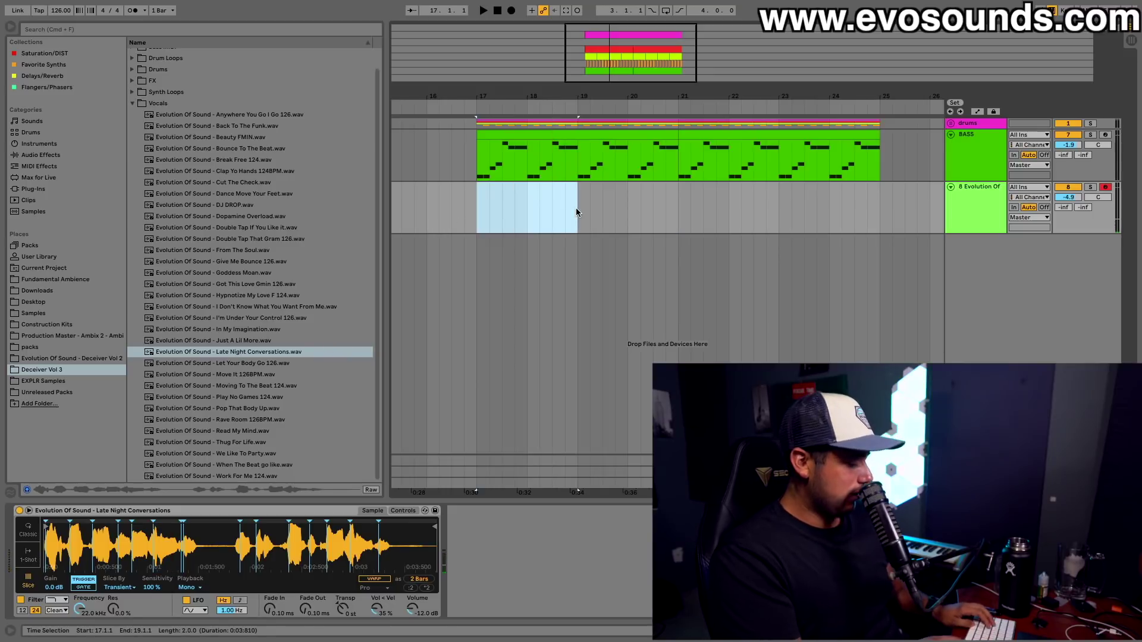
{"action": "key", "text": "super+shift+m"}
{"action": "left_click_drag", "start_coordinate": [149, 494], "coordinate": [156, 493]}
- Copy the one-bar vocal pattern into bar 18, play it, and duplicate both bars across bars 19 to 21
{"action": "key", "text": "super+v"}
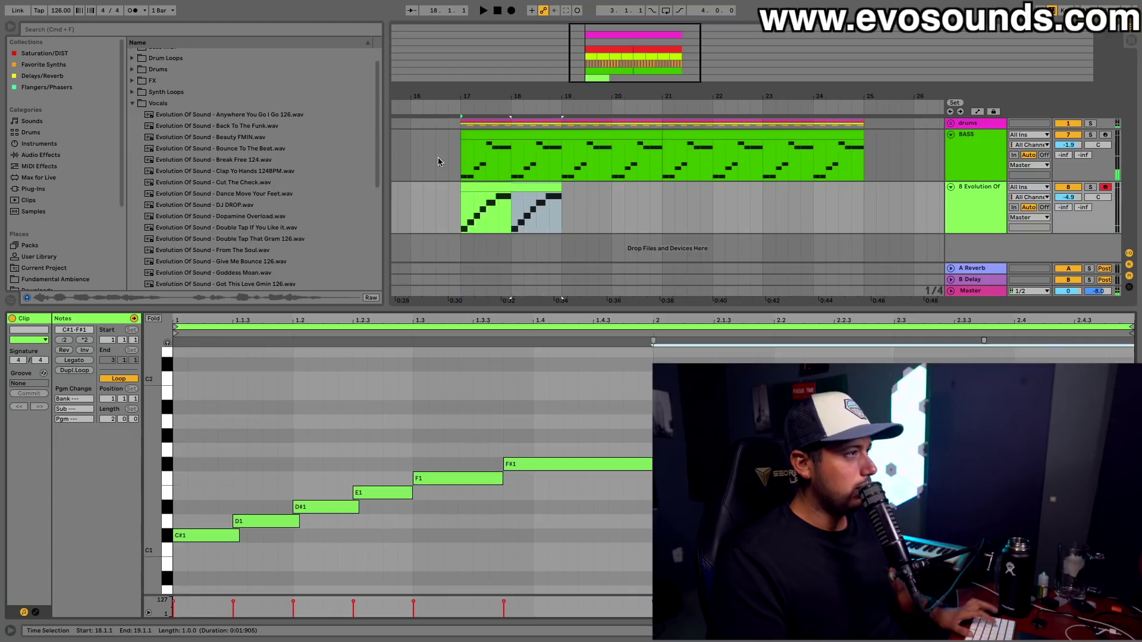
{"action": "key", "text": "space"}
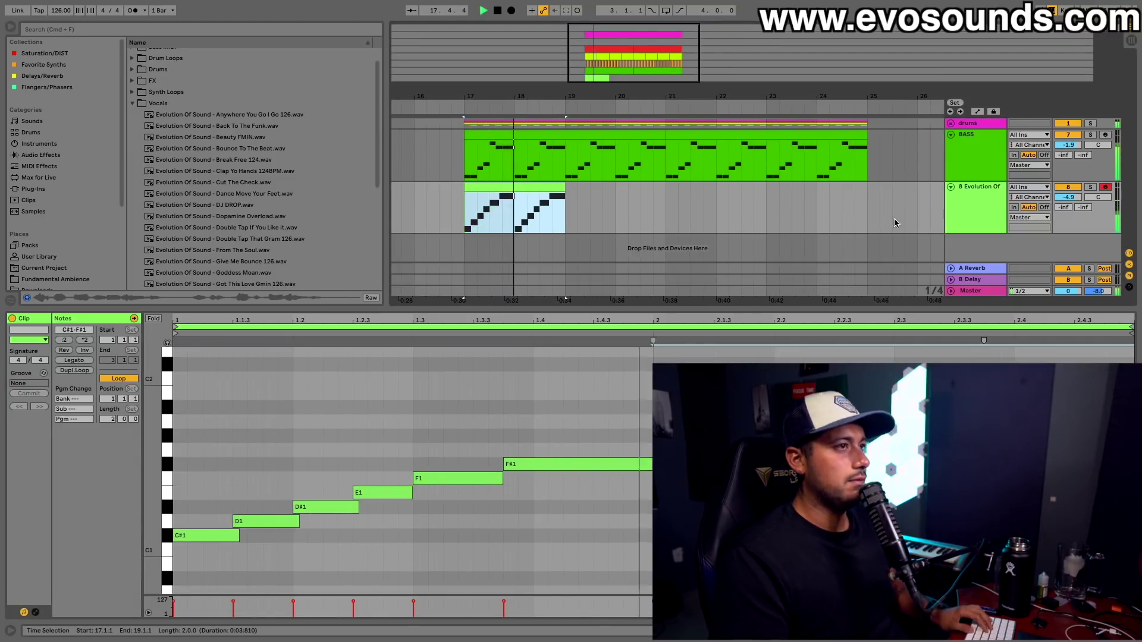
{"action": "key", "text": "super+d"}
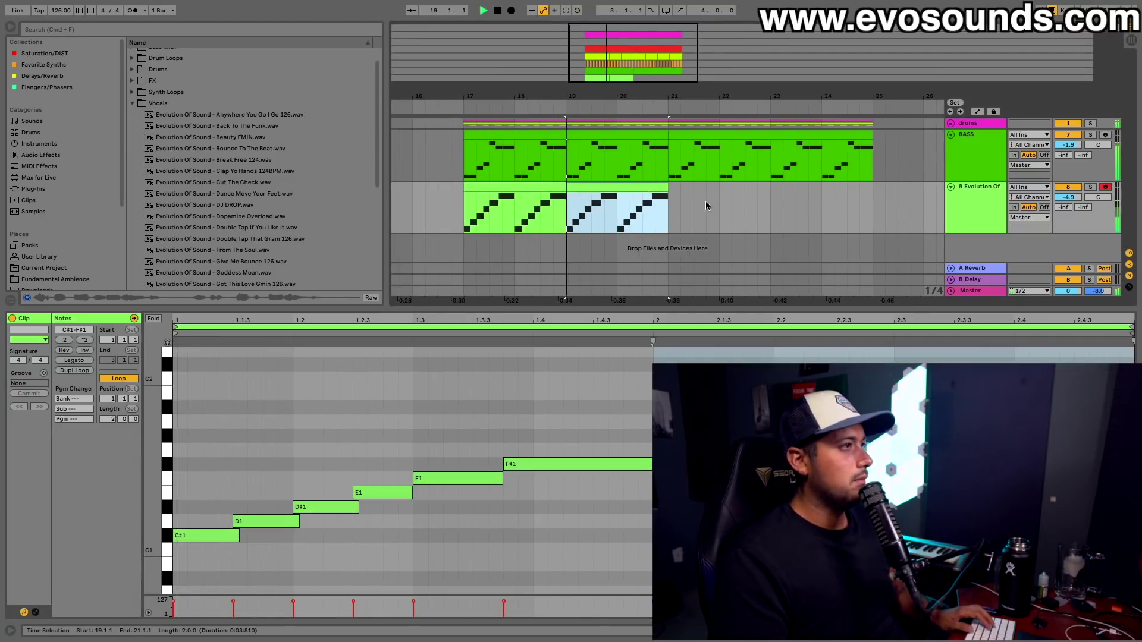
- Set the vocal Simpler's filter to a 12 dB slope at about 1.24 kHz with 26 % resonance
{"action": "left_click", "coordinate": [976, 208]}
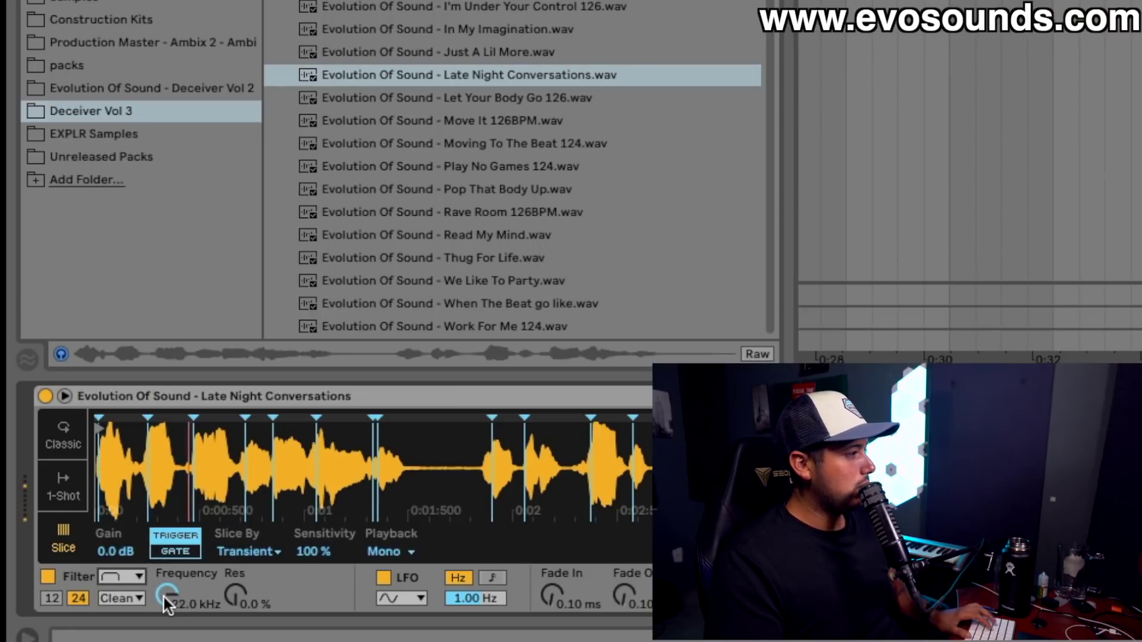
{"action": "left_click_drag", "start_coordinate": [167, 603], "coordinate": [167, 607]}
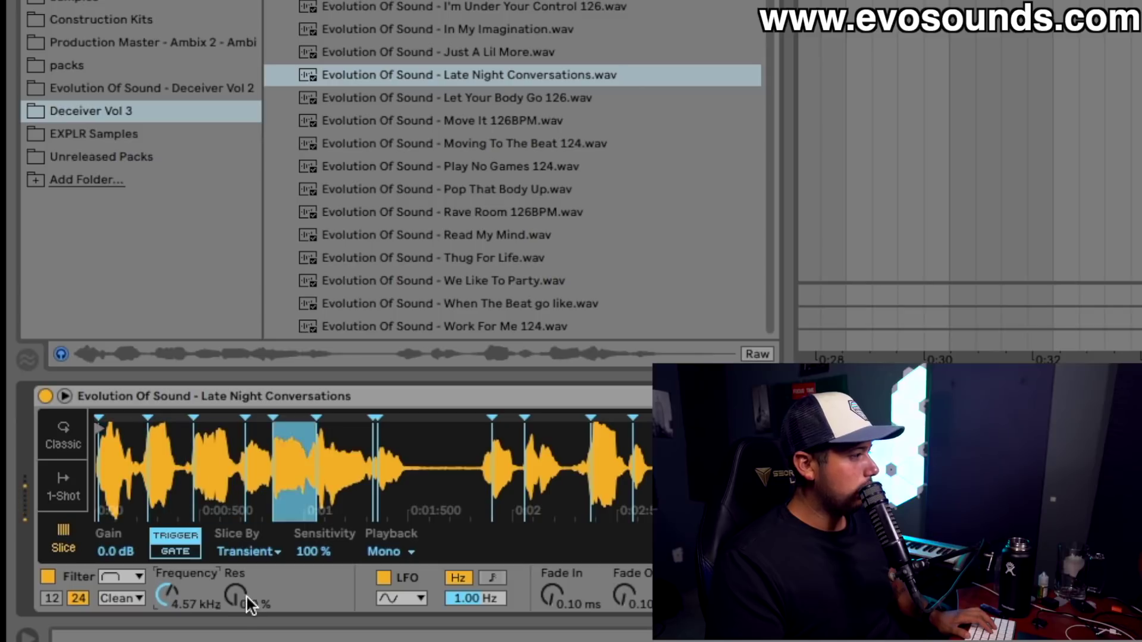
{"action": "left_click", "coordinate": [52, 598]}
{"action": "left_click_drag", "start_coordinate": [167, 597], "coordinate": [167, 618]}
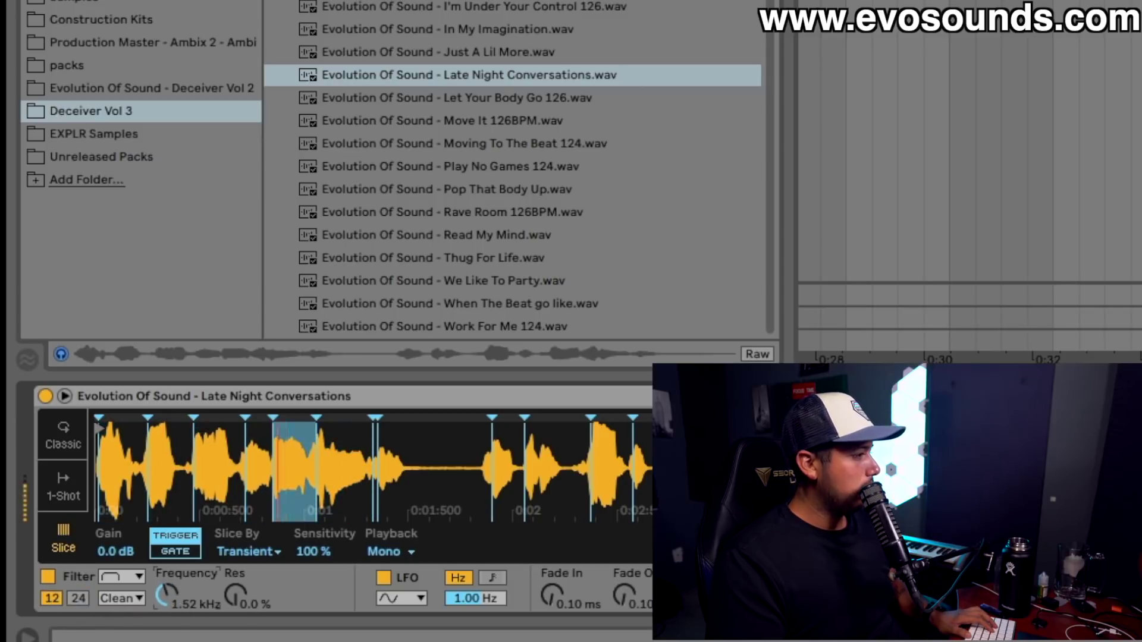
{"action": "left_click_drag", "start_coordinate": [236, 594], "coordinate": [235, 571]}
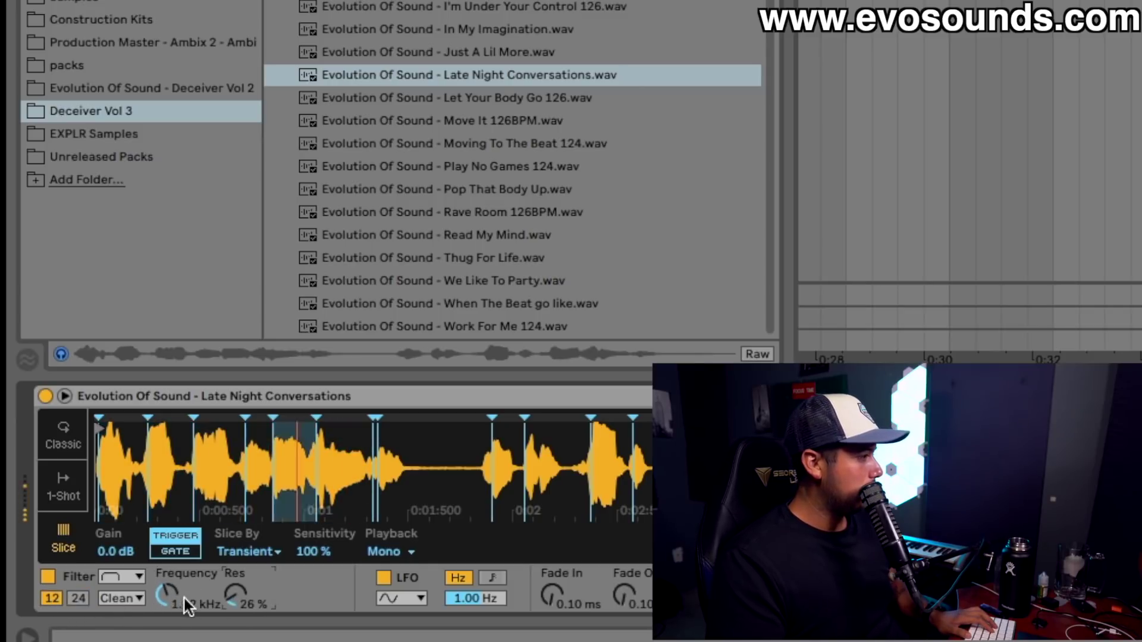
{"action": "left_click_drag", "start_coordinate": [166, 595], "coordinate": [166, 589]}
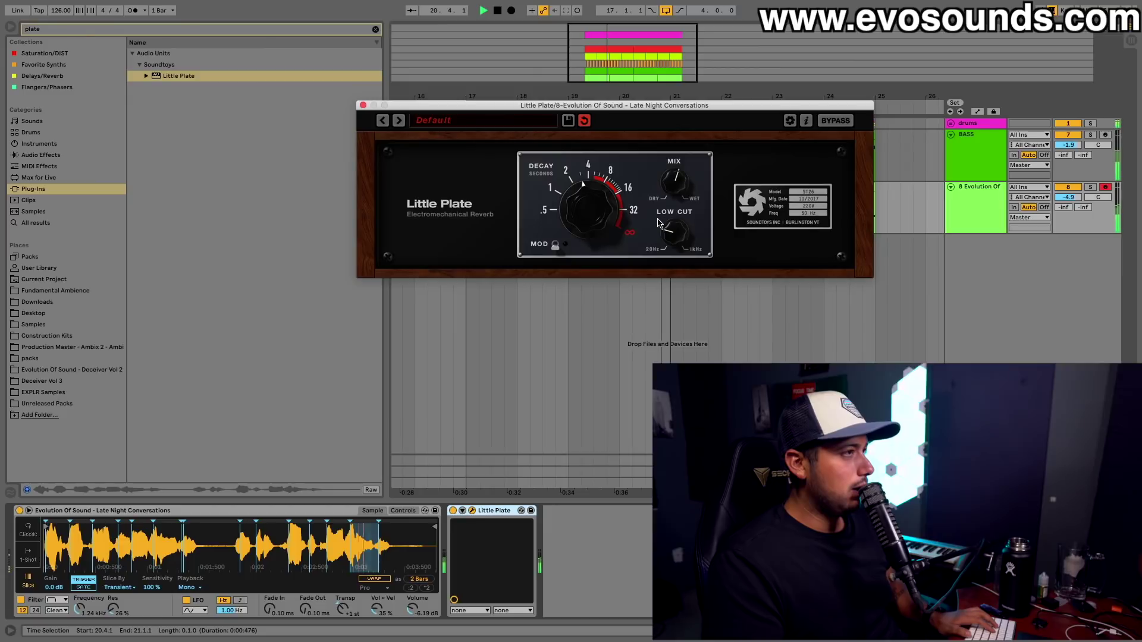
- Shorten the Little Plate reverb's decay to under 2 seconds, lower its mix, and raise the vocal track's volume
{"action": "left_click_drag", "start_coordinate": [597, 213], "coordinate": [587, 220]}
{"action": "left_click_drag", "start_coordinate": [673, 174], "coordinate": [668, 188]}
{"action": "left_click_drag", "start_coordinate": [1068, 198], "coordinate": [1068, 188]}
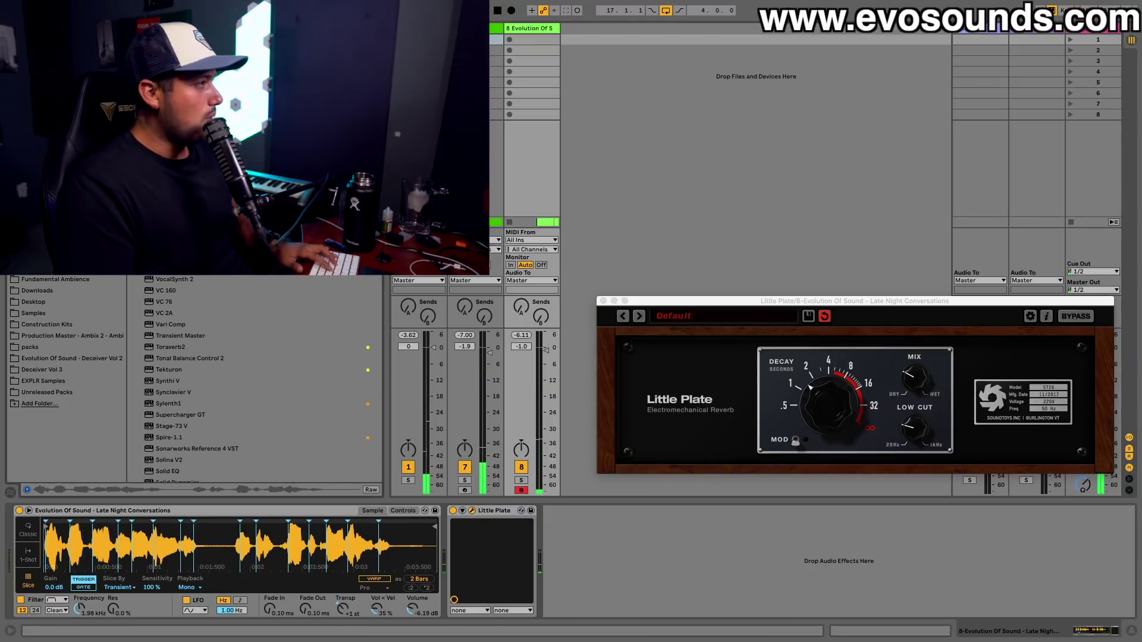
- Add Echo before Little Plate in Ping Pong mode, with its filter at HP 244 Hz and LP 1.44 kHz and Dry/Wet at 32 %
{"action": "key", "text": "super+f"}
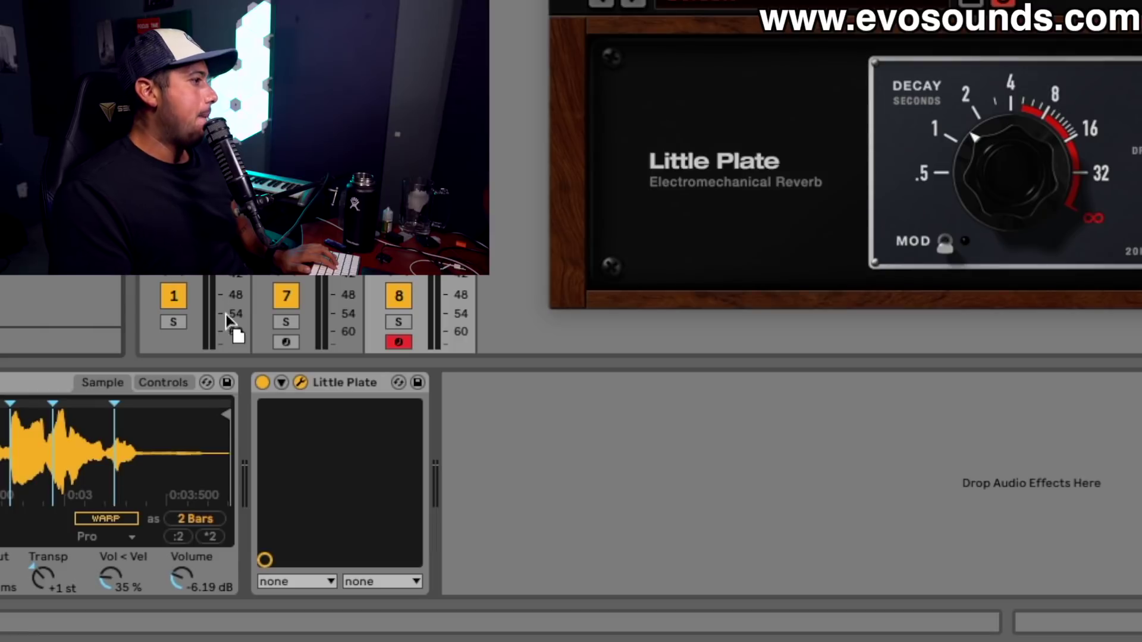
{"action": "left_click_drag", "start_coordinate": [436, 481], "coordinate": [390, 511]}
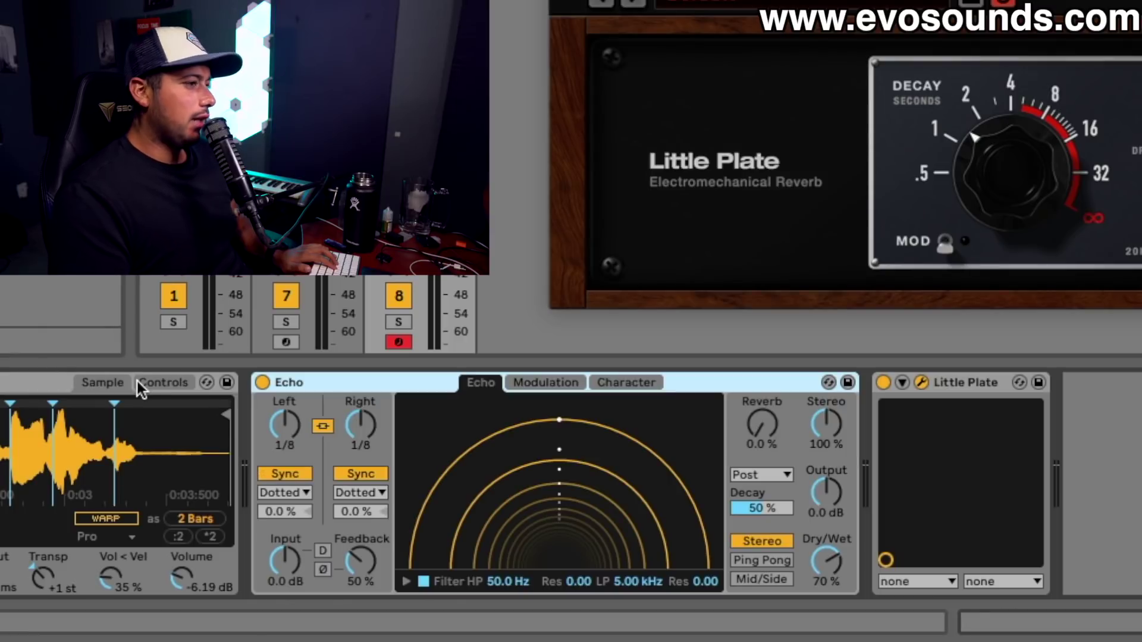
{"action": "left_click_drag", "start_coordinate": [831, 568], "coordinate": [830, 570]}
{"action": "left_click", "coordinate": [761, 559]}
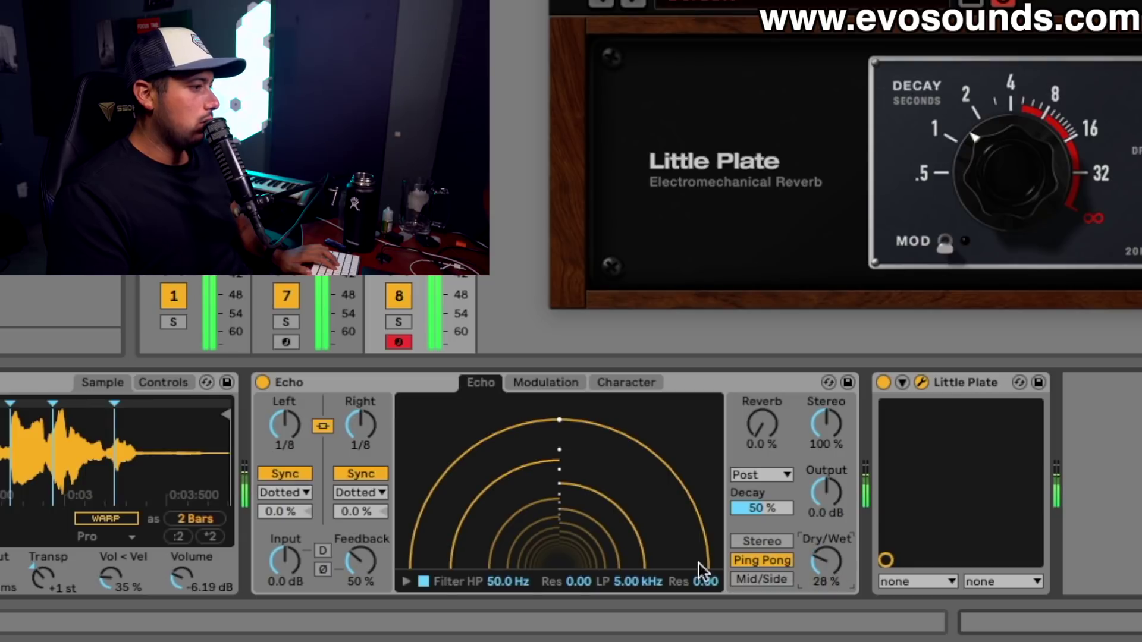
{"action": "left_click", "coordinate": [406, 581]}
{"action": "left_click_drag", "start_coordinate": [448, 559], "coordinate": [512, 558]}
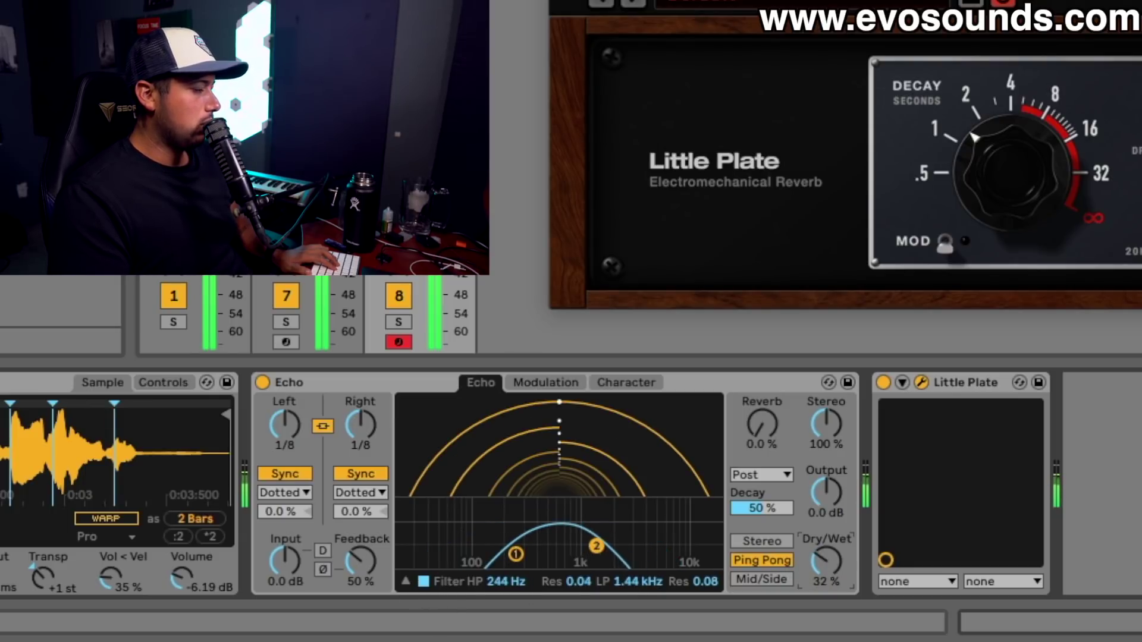
- Enable Ducking in the vocal's Echo with a -30 dB threshold and set its Dry/Wet to 34 %
{"action": "left_click", "coordinate": [626, 383]}
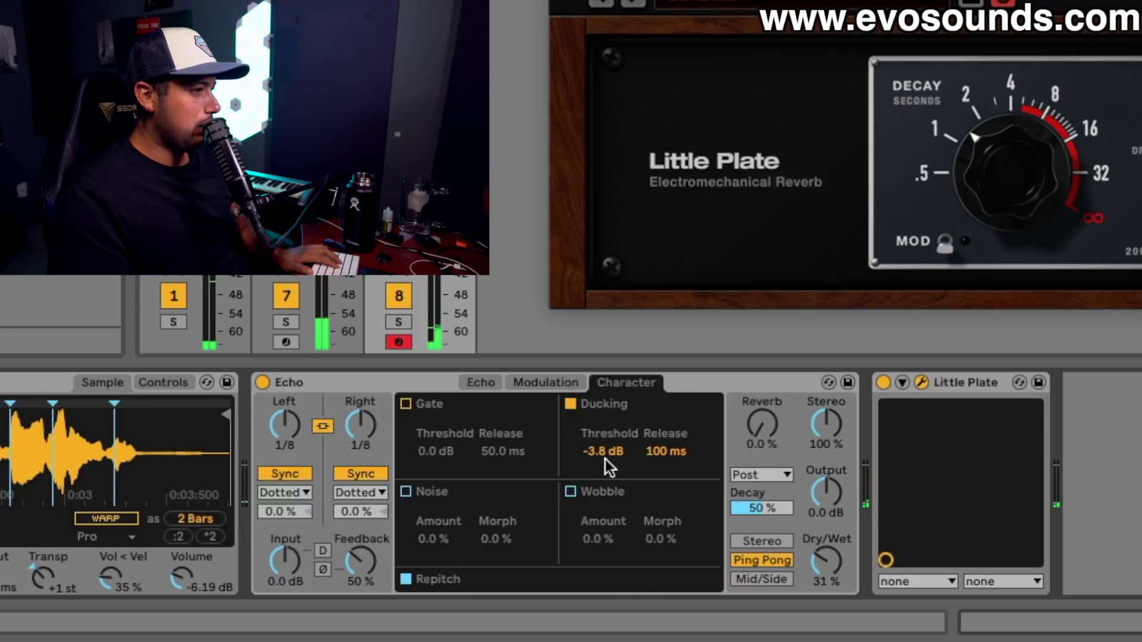
{"action": "left_click_drag", "start_coordinate": [605, 459], "coordinate": [606, 458]}
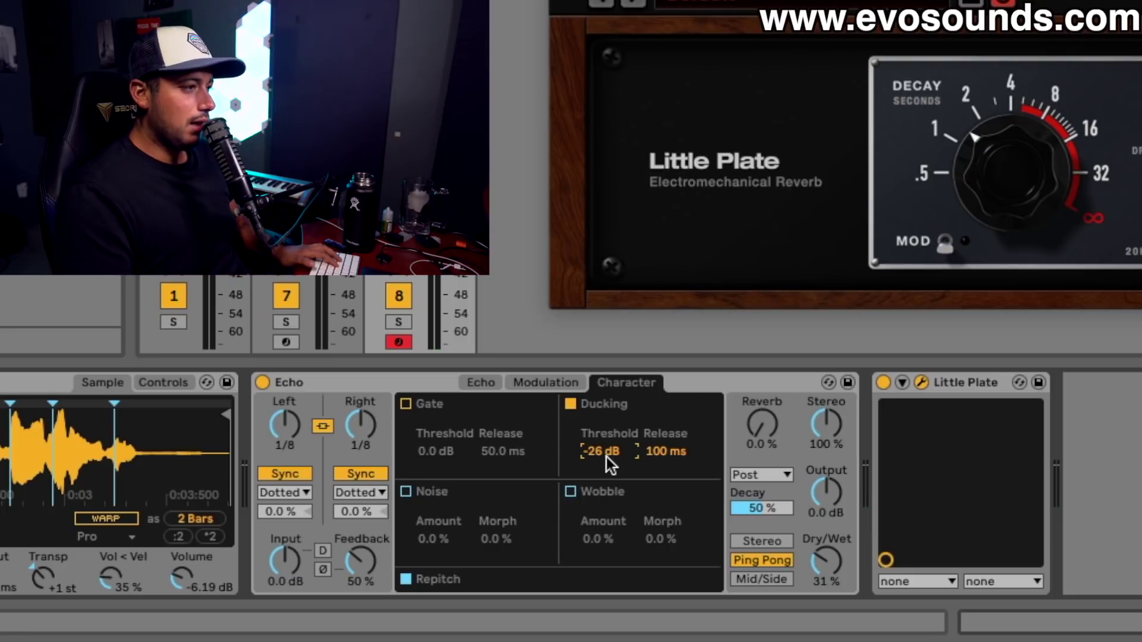
{"action": "key", "text": "space"}
{"action": "left_click_drag", "start_coordinate": [606, 456], "coordinate": [606, 462]}
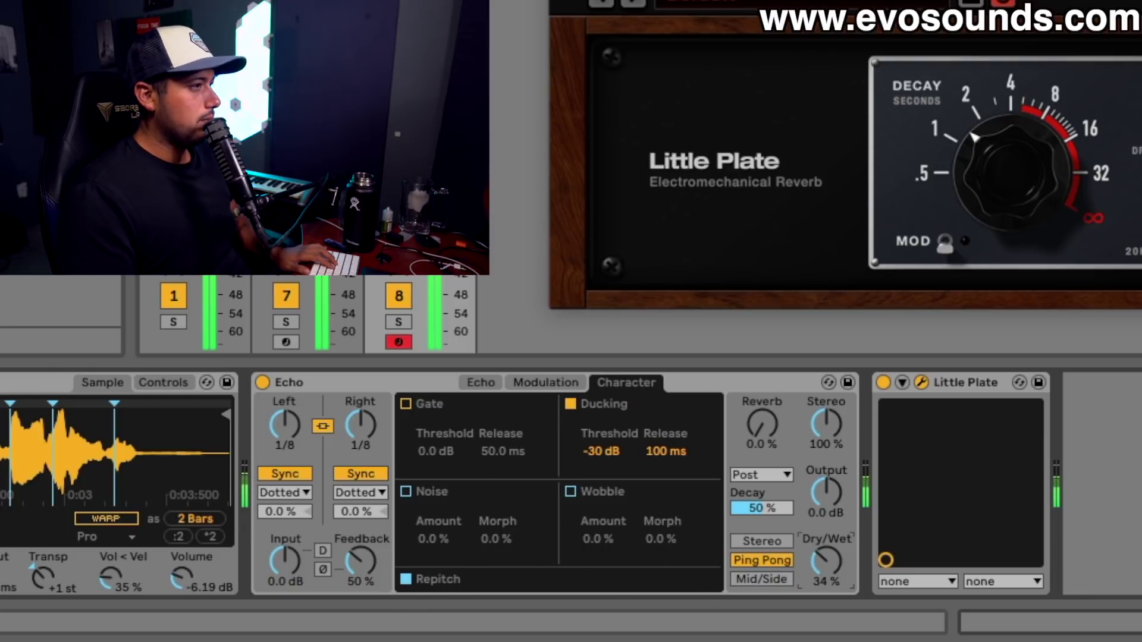
- Move the two-bar vocal phrase with the higher ending from bar 19 to bar 17, and duplicate it across bars 19 and 20
{"action": "key", "text": "Tab"}
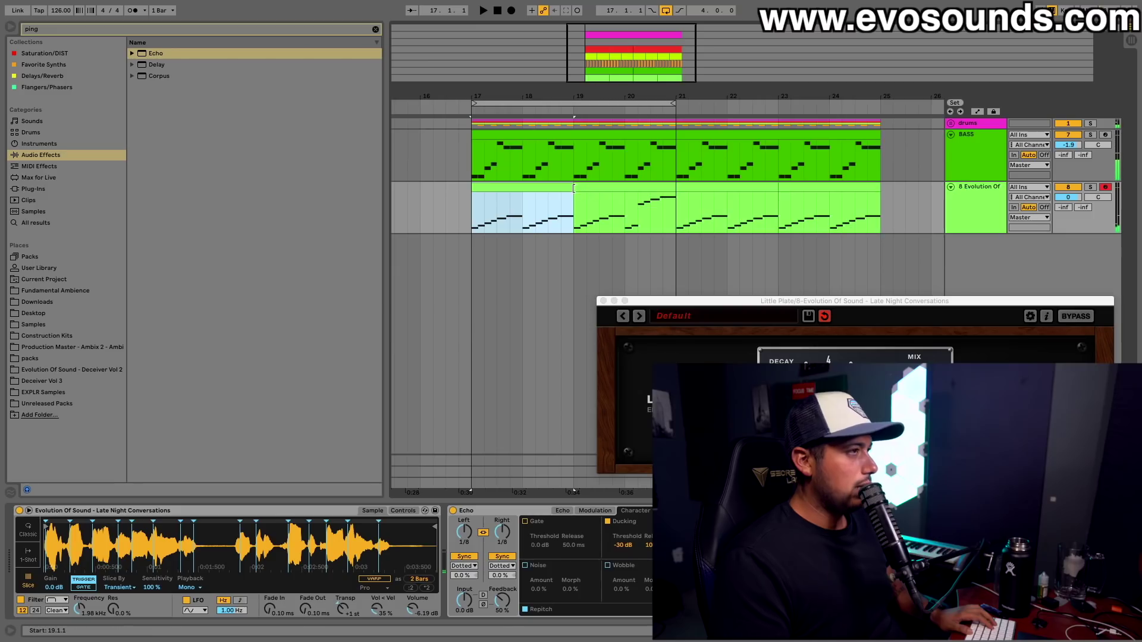
{"action": "left_click_drag", "start_coordinate": [637, 187], "coordinate": [489, 196]}
{"action": "key", "text": "space"}
{"action": "scroll", "coordinate": [508, 188], "scroll_direction": "left", "scroll_amount": 2}
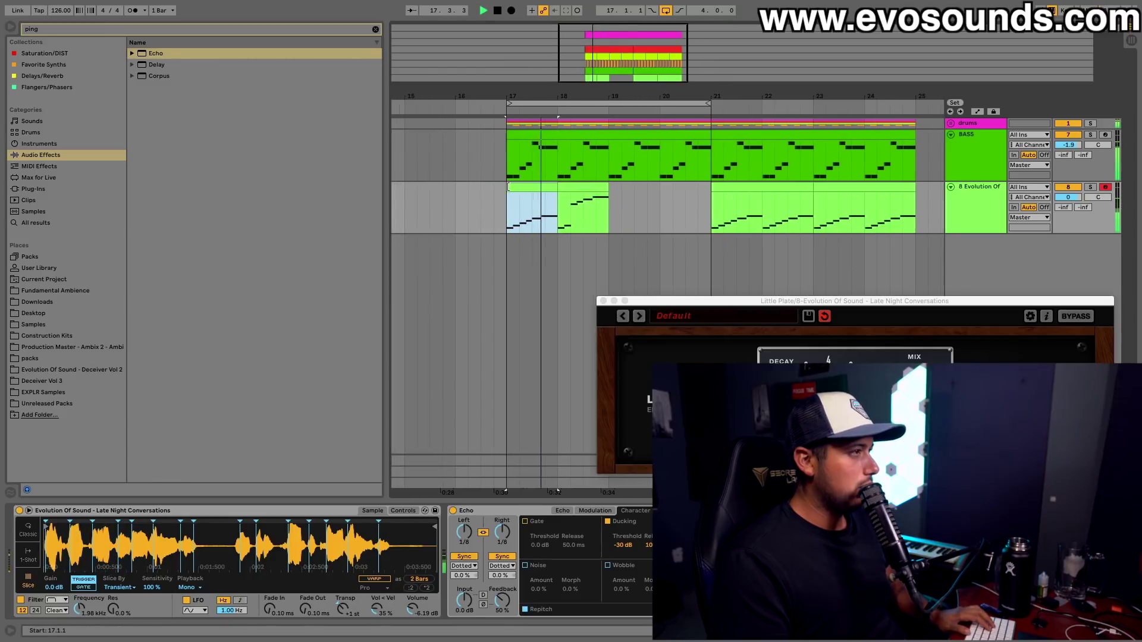
{"action": "left_click_drag", "start_coordinate": [608, 208], "coordinate": [511, 200]}
{"action": "key", "text": "super+d"}
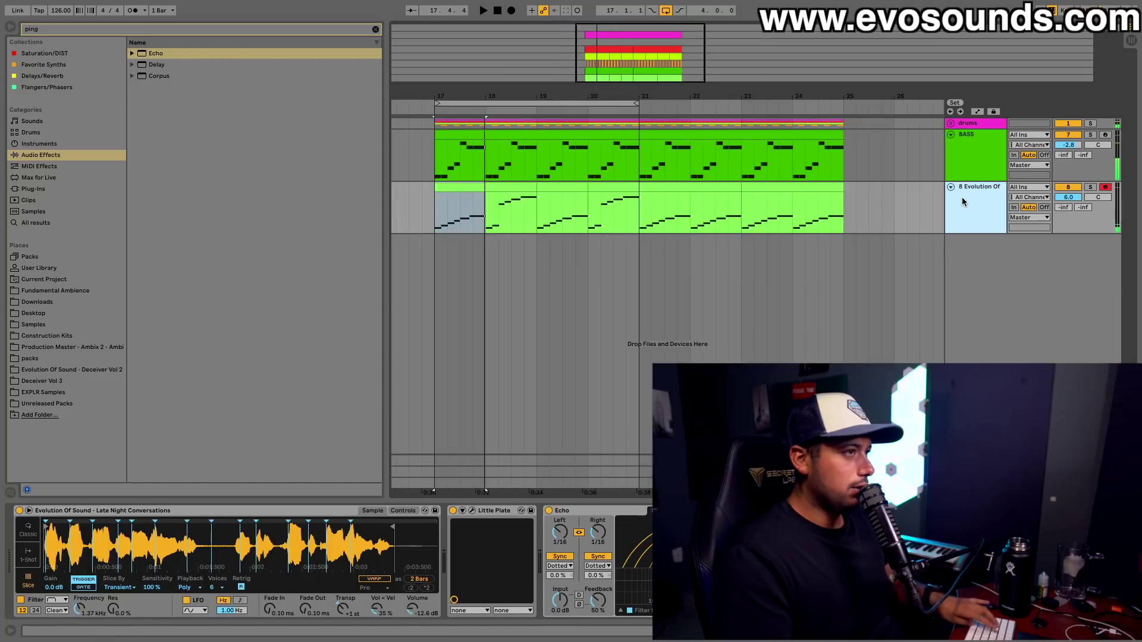
- Insert a new MIDI track below the vocal and extend the arrangement loop to the end of the clips at bar 25
{"action": "key", "text": "super+shift+t"}
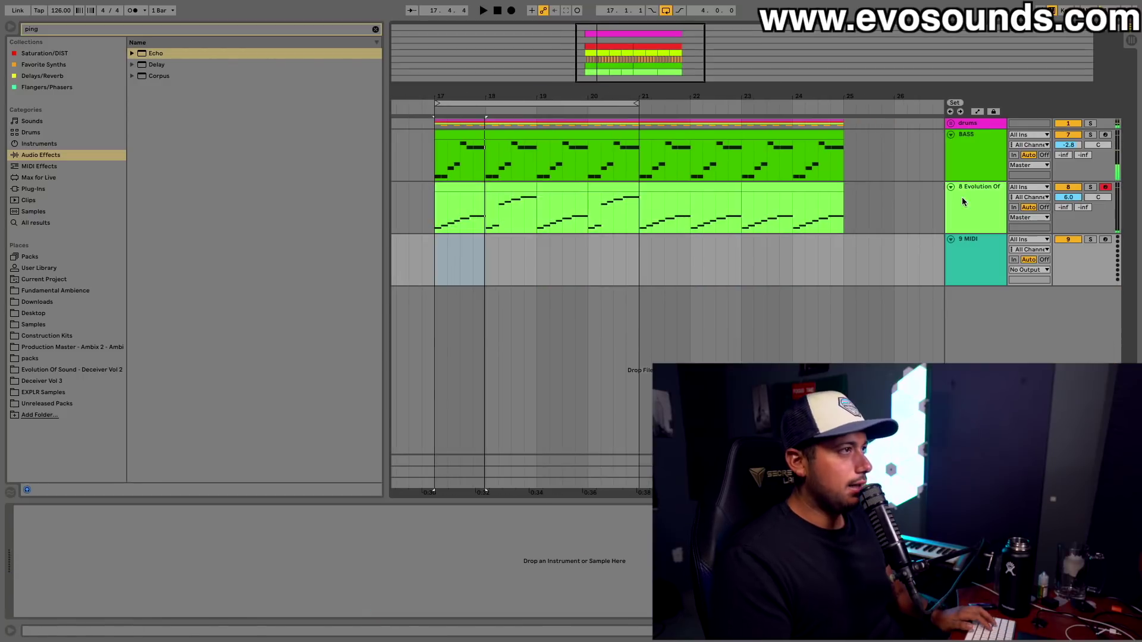
{"action": "left_click_drag", "start_coordinate": [633, 99], "coordinate": [822, 124]}
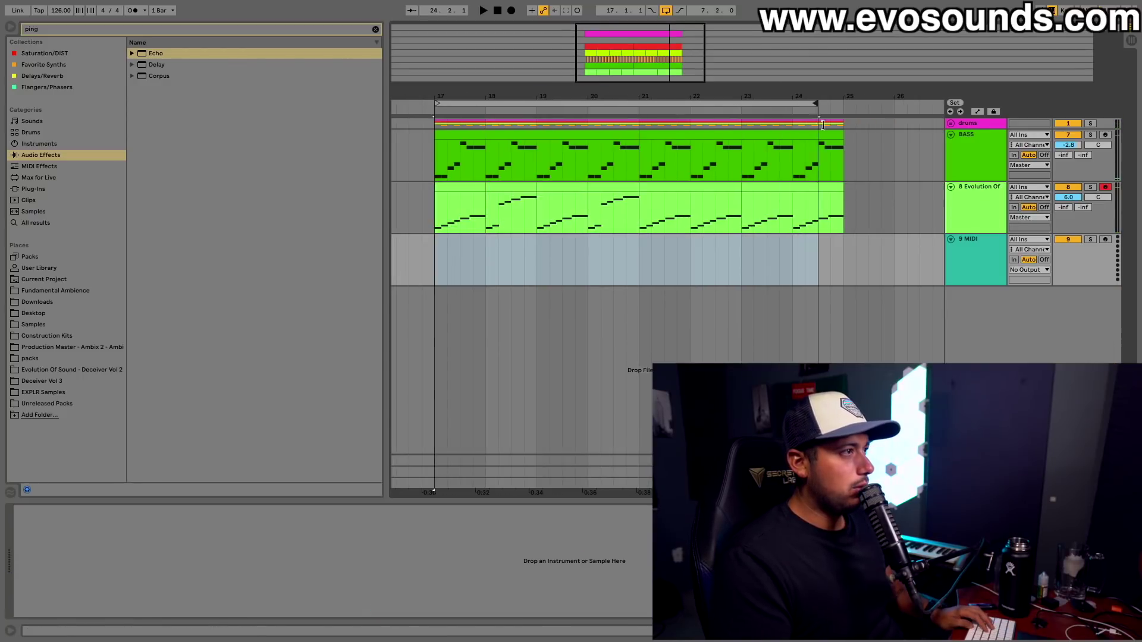
- Duplicate the vocal's four bars starting at bar 17 across bars 21 to 24
{"action": "left_click", "coordinate": [603, 208], "text": "shift"}
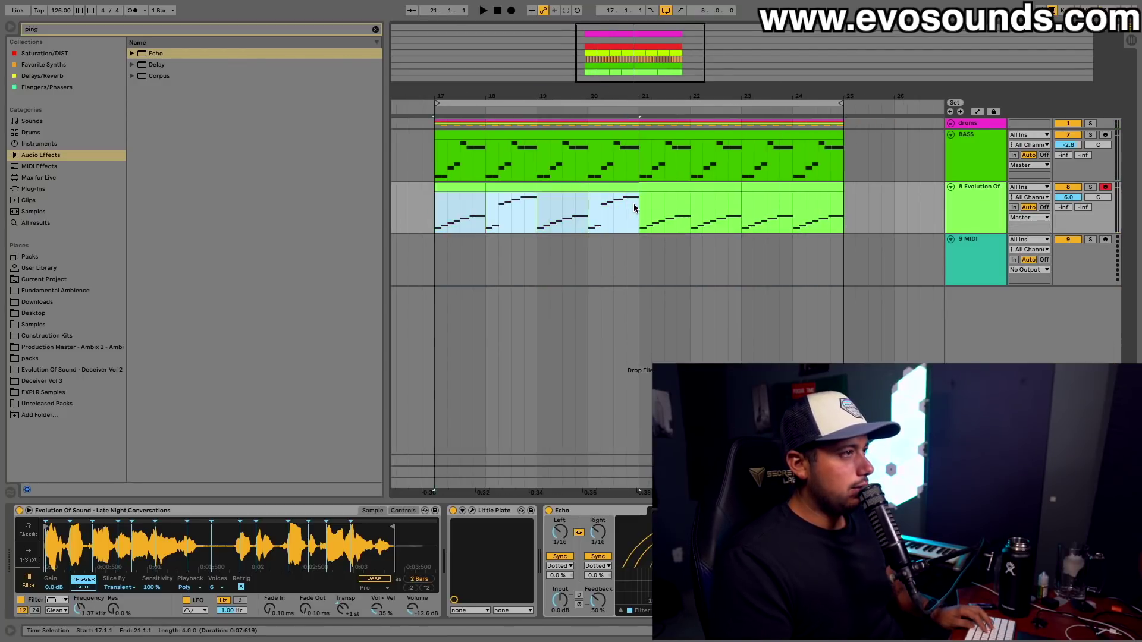
{"action": "key", "text": "super+d"}
{"action": "key", "text": "super+z"}
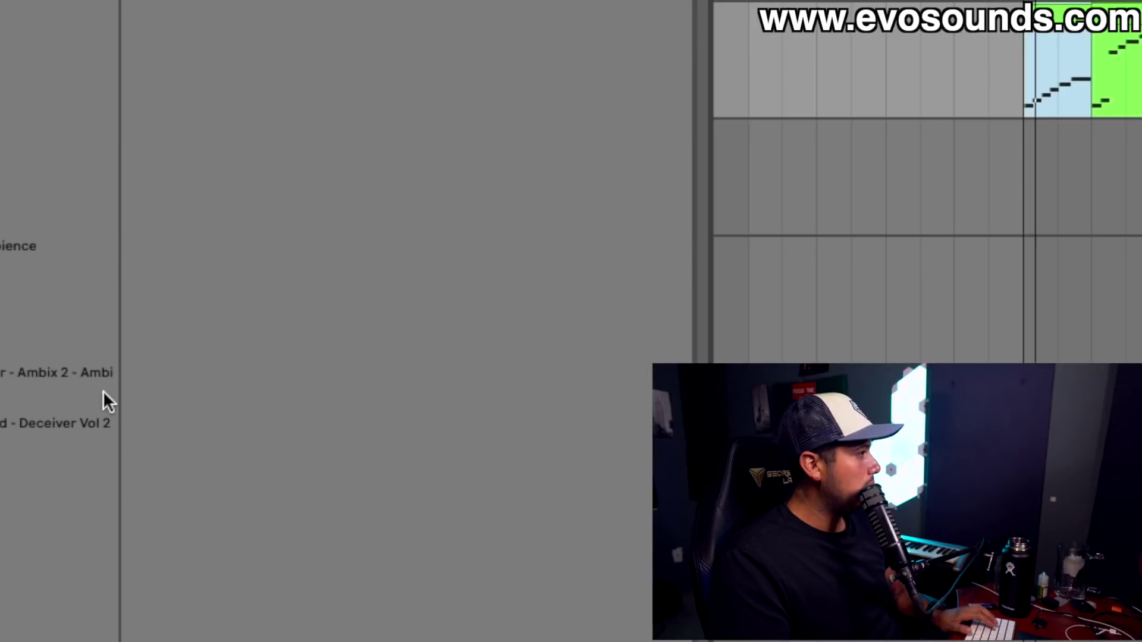
- Open the Synth Loops folder of the Deceiver Vol 3 pack and preview a loop
{"action": "left_click", "coordinate": [10, 448]}
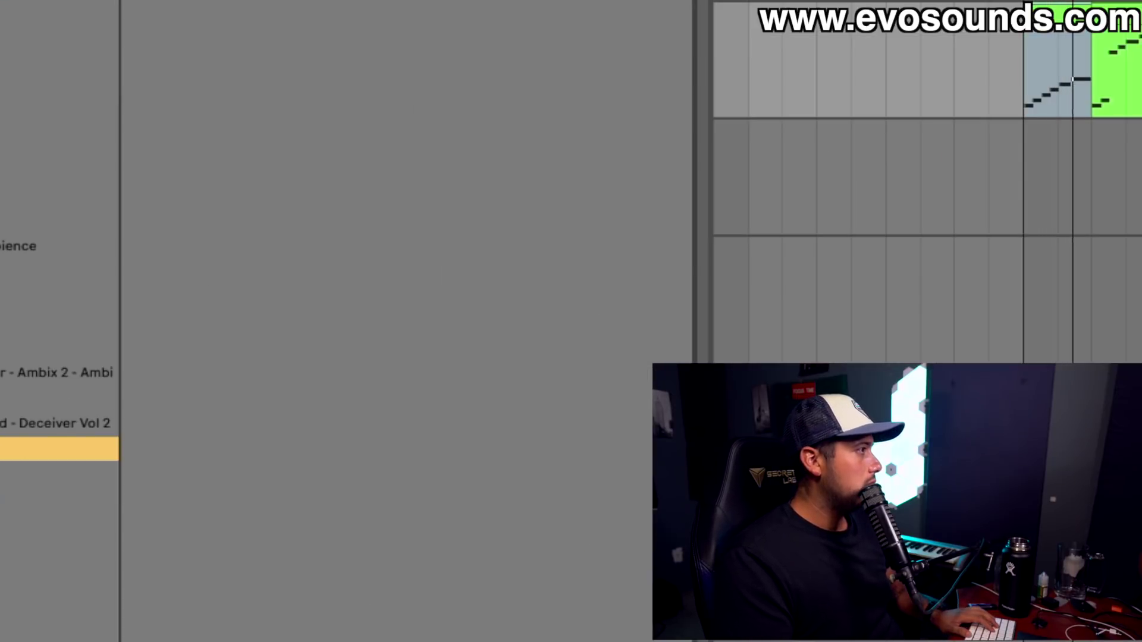
{"action": "scroll", "coordinate": [315, 80], "scroll_direction": "down", "scroll_amount": 10}
{"action": "left_click", "coordinate": [363, 20]}
{"action": "left_click", "coordinate": [383, 94]}
{"action": "scroll", "coordinate": [400, 253], "scroll_direction": "down", "scroll_amount": 5}
{"action": "left_click", "coordinate": [403, 283]}
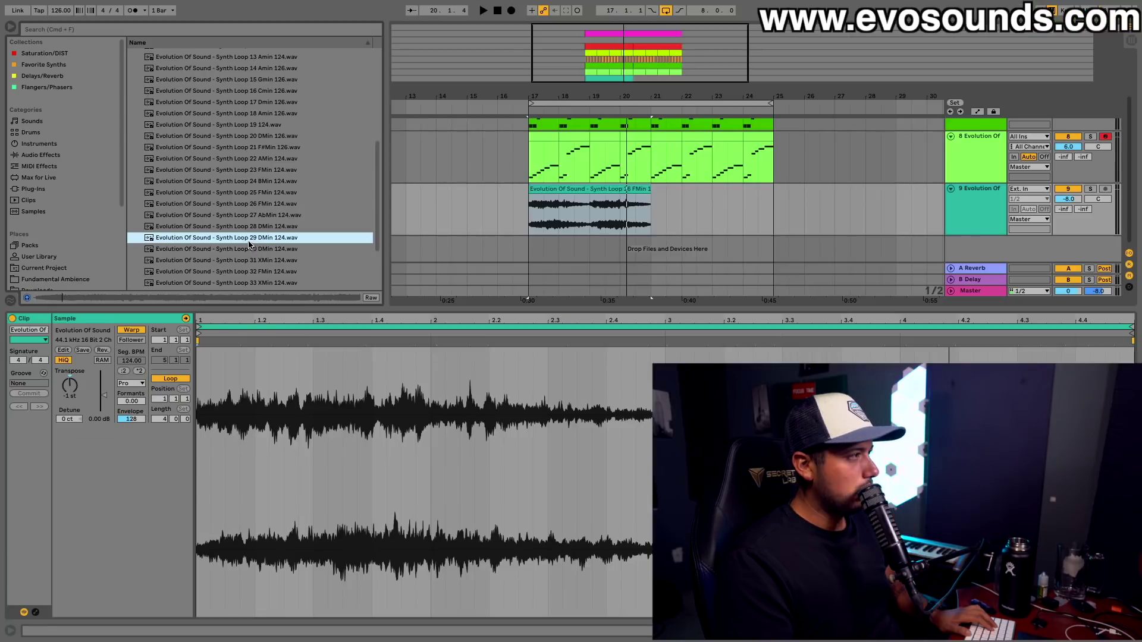
- Audition Synth Loops 30 to 33 and select Synth Loop 32 FMin 124
{"action": "left_click", "coordinate": [241, 250]}
{"action": "scroll", "coordinate": [241, 251], "scroll_direction": "down", "scroll_amount": 1}
{"action": "left_click", "coordinate": [246, 232]}
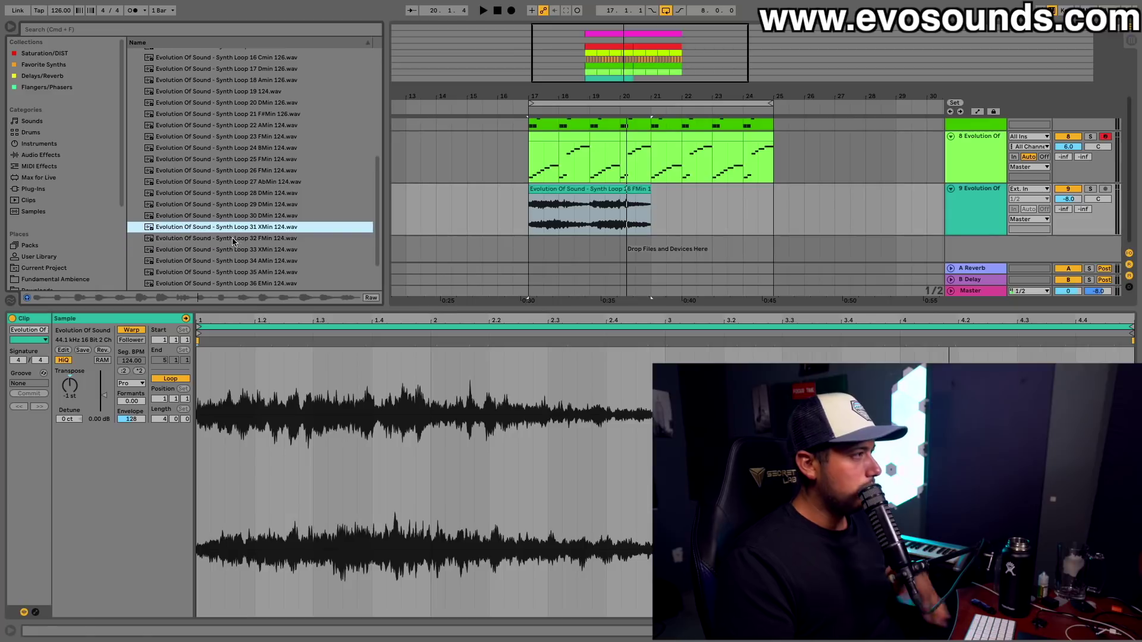
{"action": "left_click", "coordinate": [239, 240]}
{"action": "left_click", "coordinate": [235, 251]}
{"action": "left_click", "coordinate": [235, 241]}
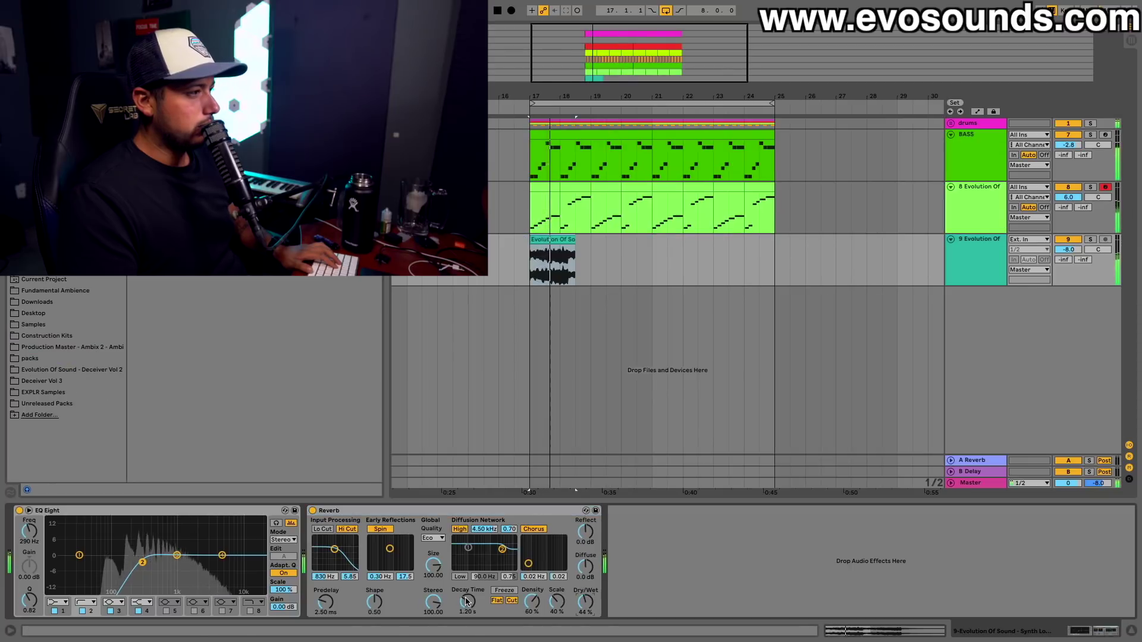
- Set the synth loop's Reverb to a 5.70 s decay time and High quality
{"action": "left_click_drag", "start_coordinate": [467, 601], "coordinate": [466, 565]}
{"action": "left_click", "coordinate": [433, 538]}
{"action": "left_click", "coordinate": [433, 554]}
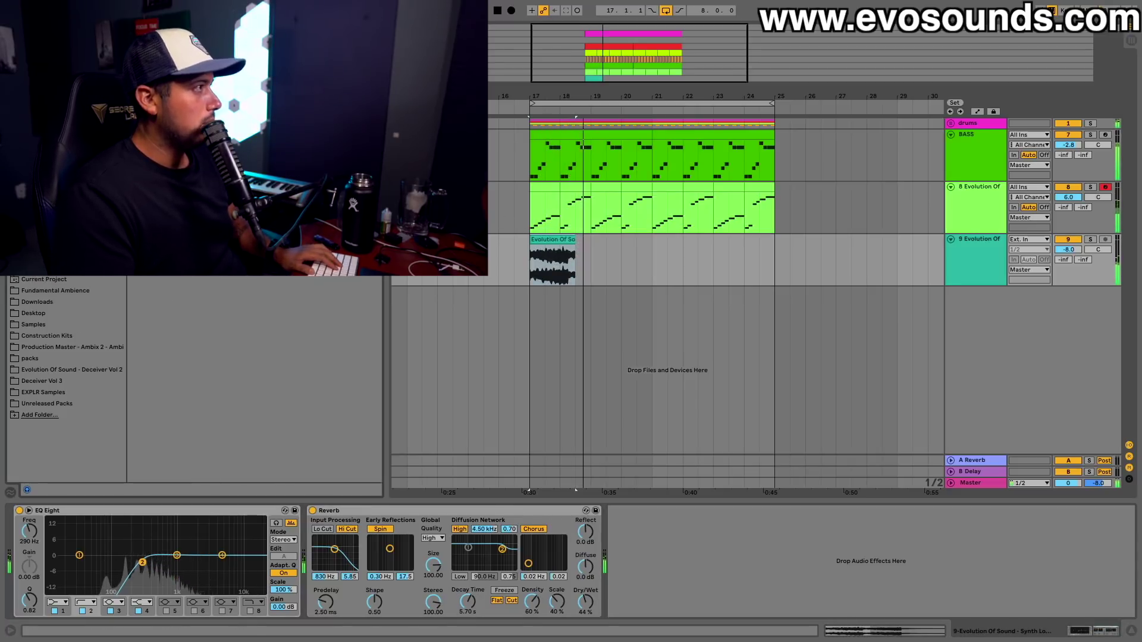
- Add a Ping Pong Echo with 52 % Dry/Wet after the synth loop's Reverb, and set the track's volume to -3.8 dB
{"action": "left_click_drag", "start_coordinate": [624, 531], "coordinate": [647, 552]}
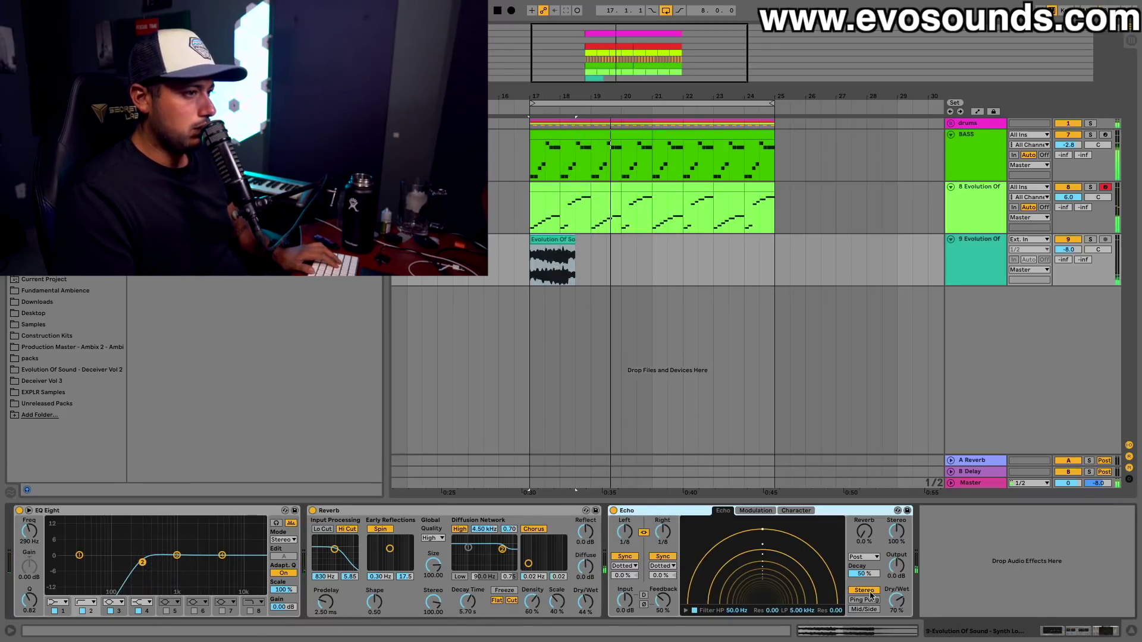
{"action": "left_click_drag", "start_coordinate": [892, 603], "coordinate": [892, 615]}
{"action": "key", "text": "space"}
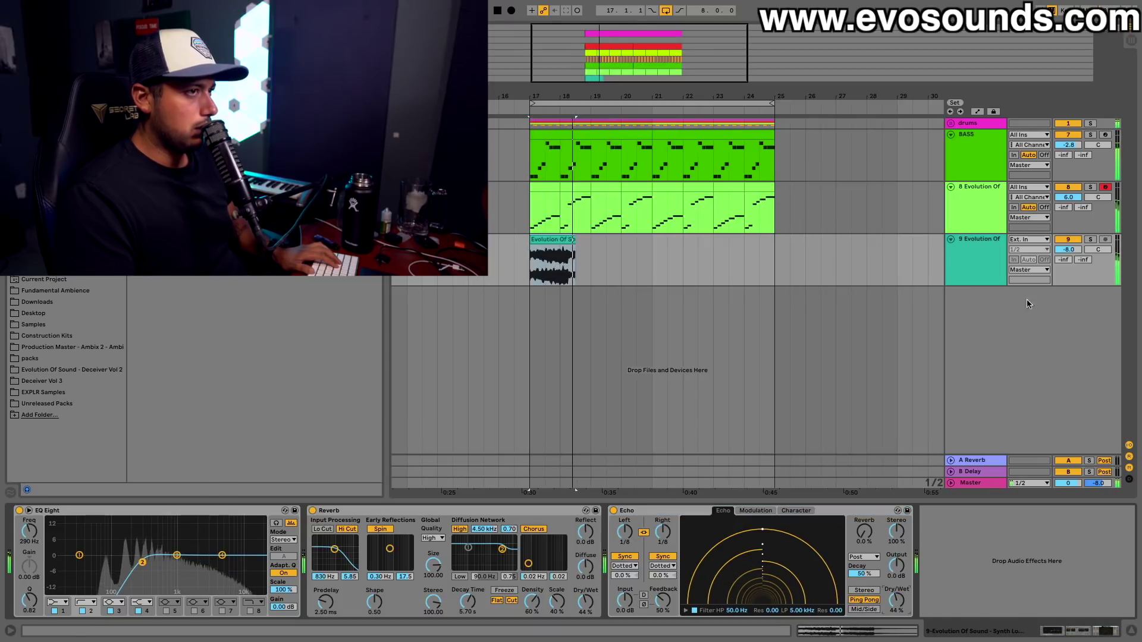
{"action": "left_click_drag", "start_coordinate": [1076, 252], "coordinate": [1076, 238]}
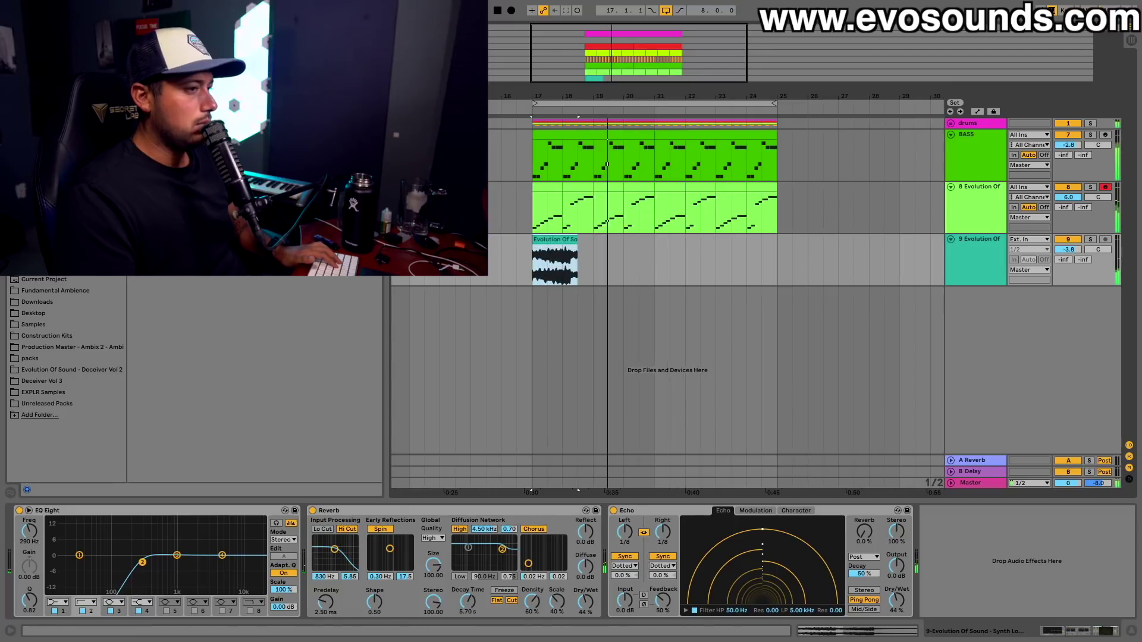
{"action": "left_click", "coordinate": [575, 260]}
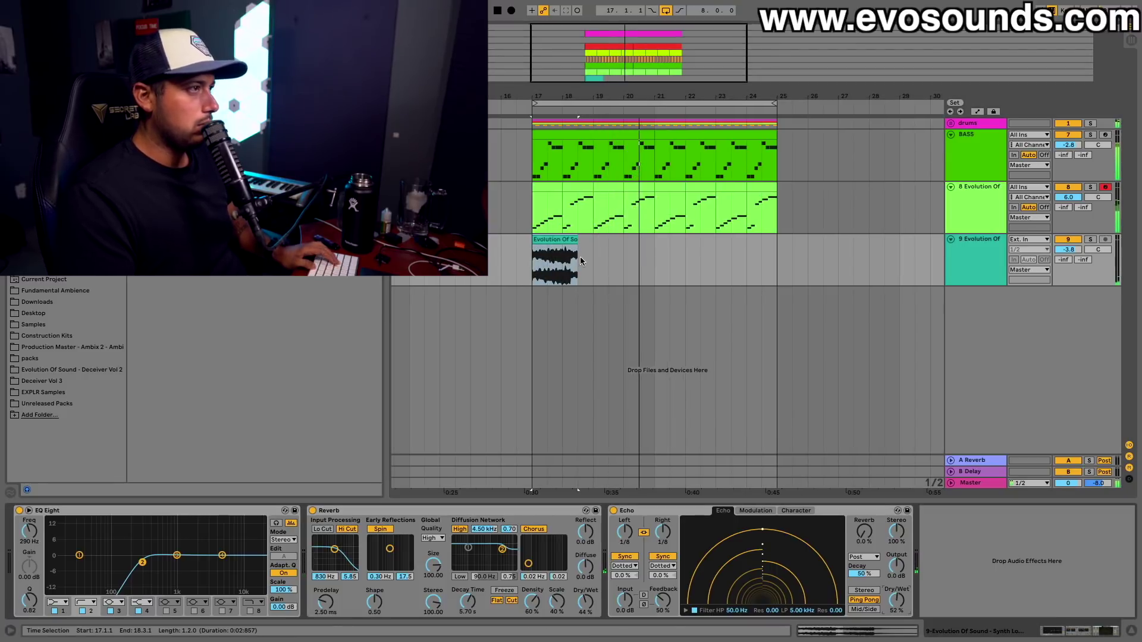
- Set the vocal Echo's filter to HP 562 Hz and LP 641 Hz with 41 % Dry/Wet, and the vocal track's volume to 3.1 dB
{"action": "key", "text": "Up"}
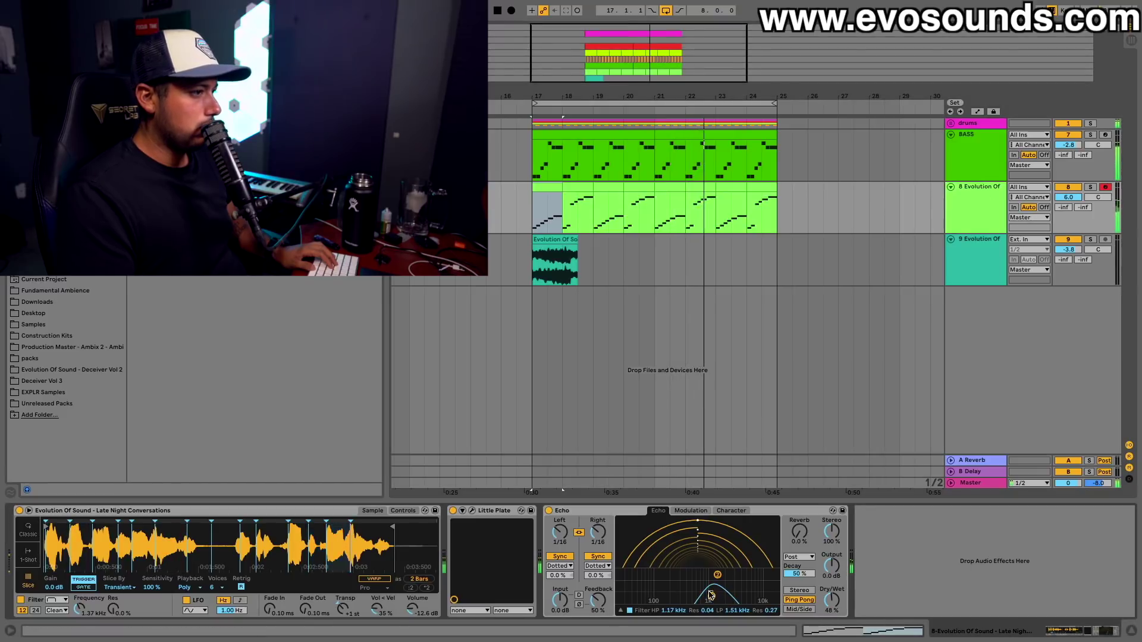
{"action": "left_click_drag", "start_coordinate": [717, 574], "coordinate": [698, 573]}
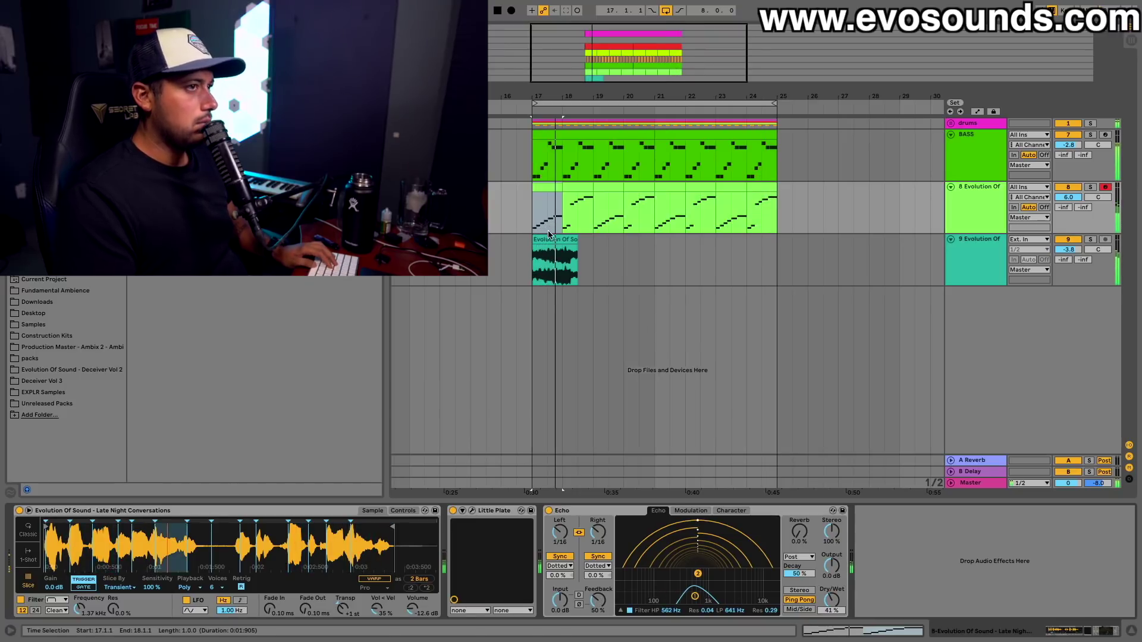
{"action": "left_click", "coordinate": [859, 217]}
{"action": "left_click_drag", "start_coordinate": [1068, 197], "coordinate": [1068, 205]}
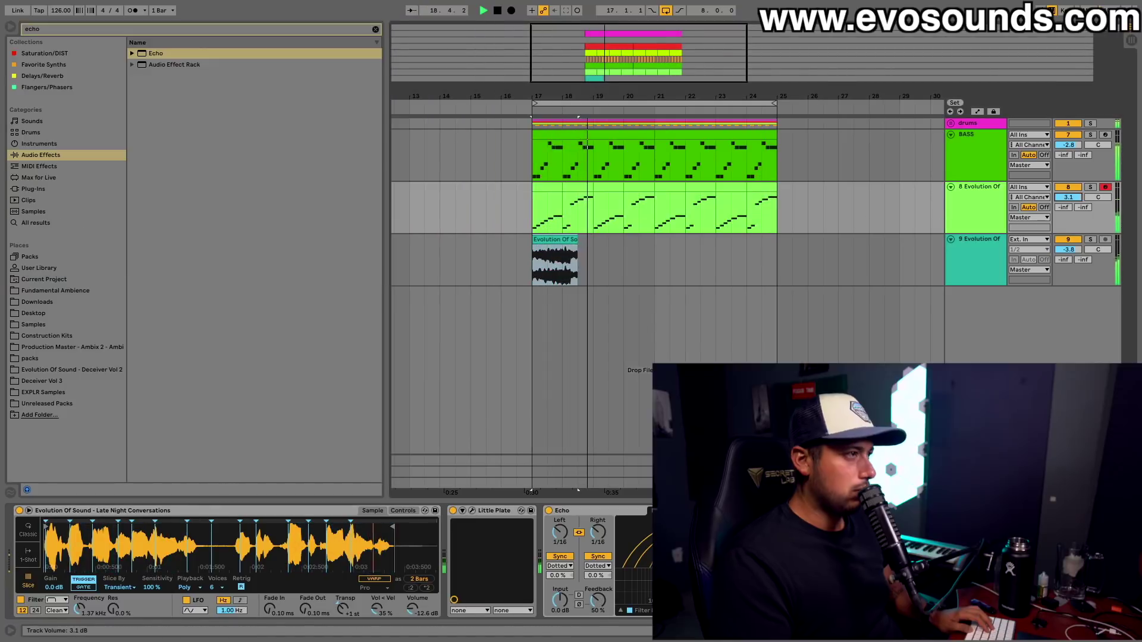
- Transpose the Synth Loop 32 clip to 11 st and set its track volume to -7.3 dB
{"action": "left_click", "coordinate": [960, 261]}
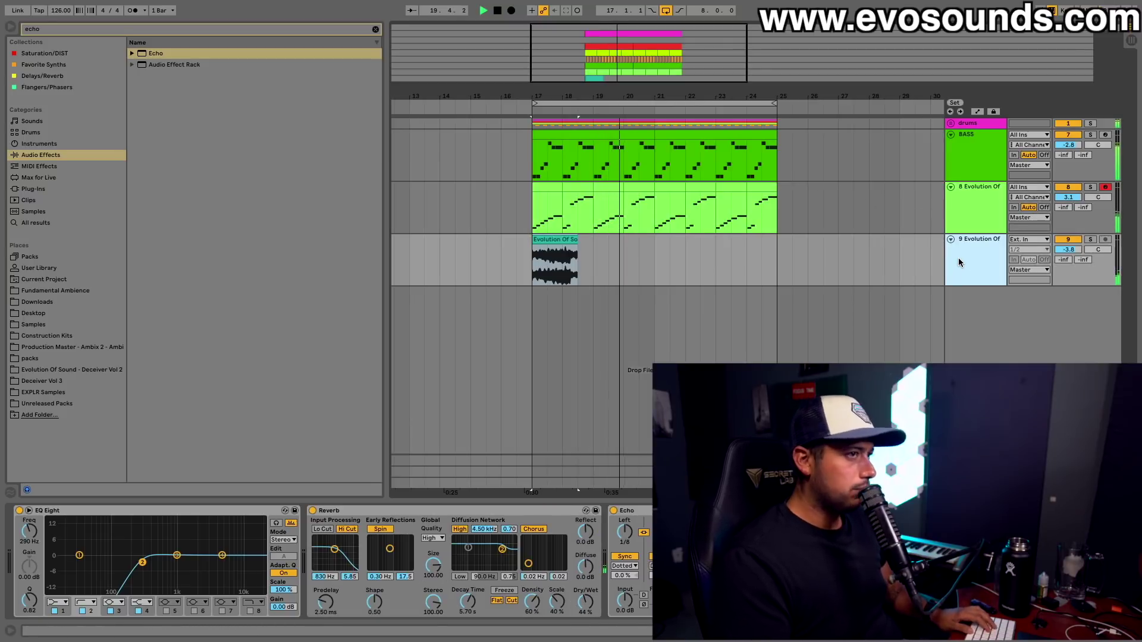
{"action": "left_click", "coordinate": [553, 265]}
{"action": "key", "text": "space"}
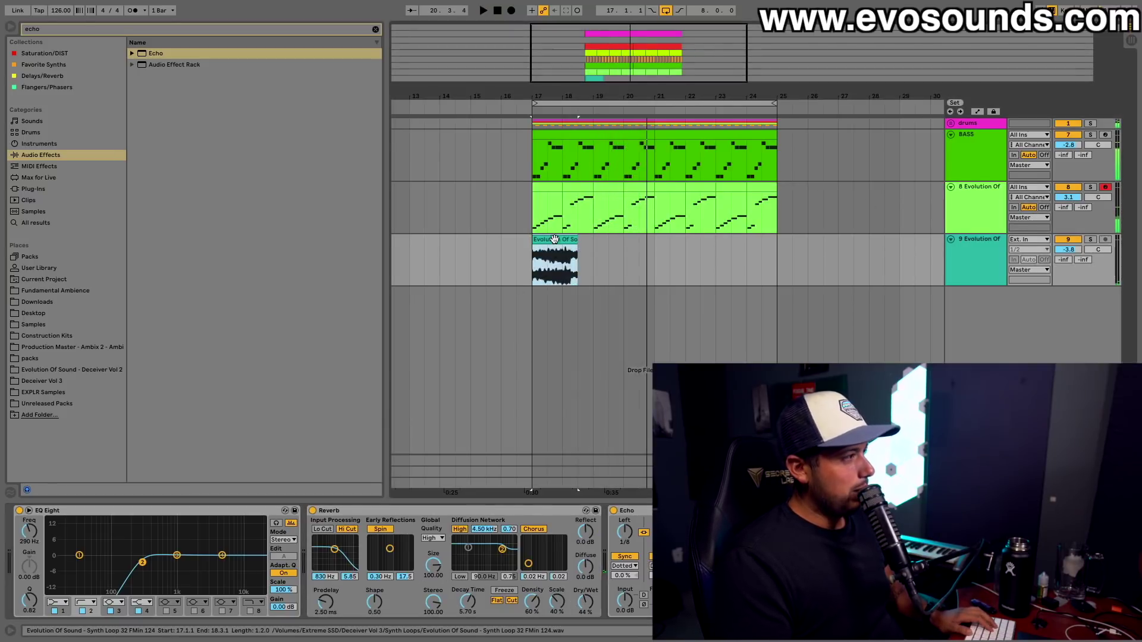
{"action": "key", "text": "shift+Tab"}
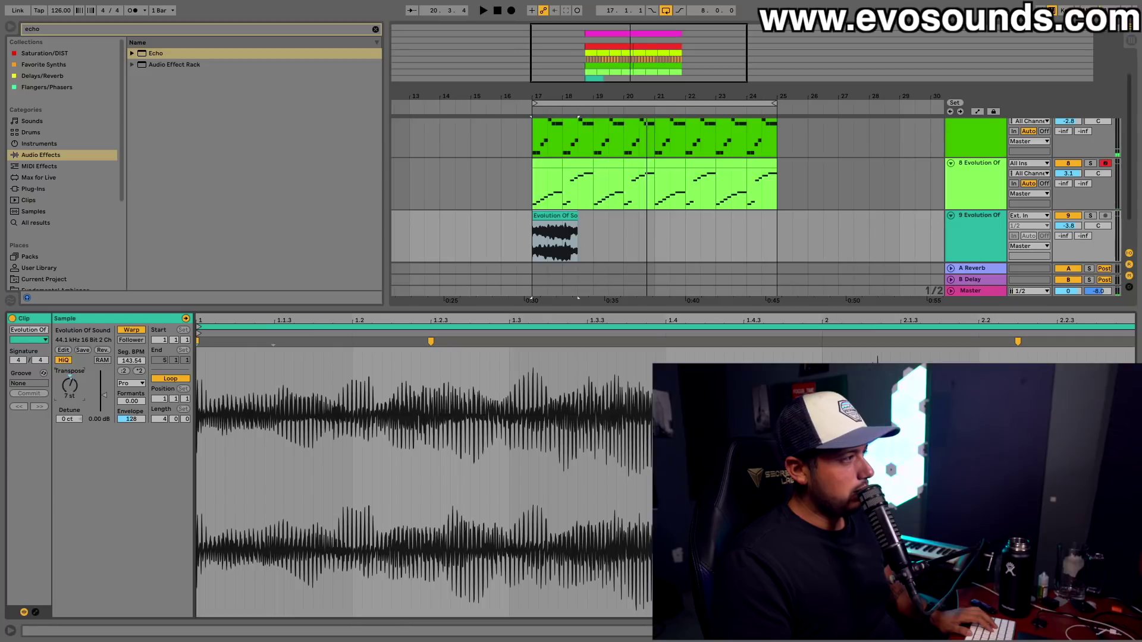
{"action": "key", "text": "space"}
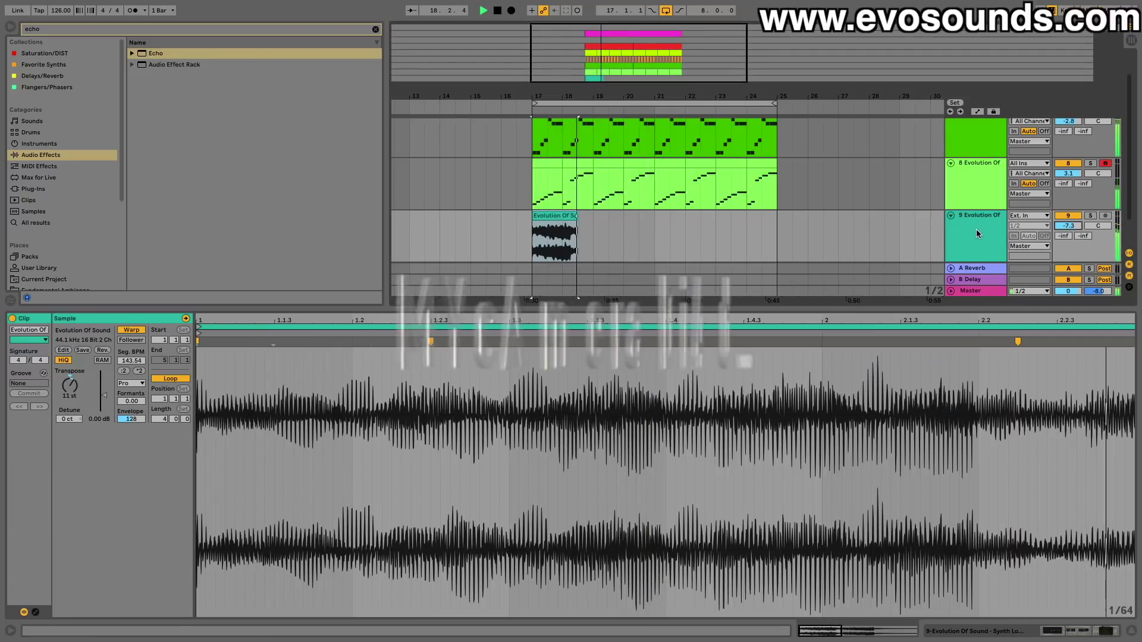
- Boost the synth loop's EQ Eight 7.07 dB at 7.26 kHz, raise its low cut to about 445 Hz, and filter Echo at HP 334 Hz, LP 18.0 kHz
{"action": "key", "text": "shift+Tab"}
{"action": "left_click_drag", "start_coordinate": [178, 554], "coordinate": [232, 541]}
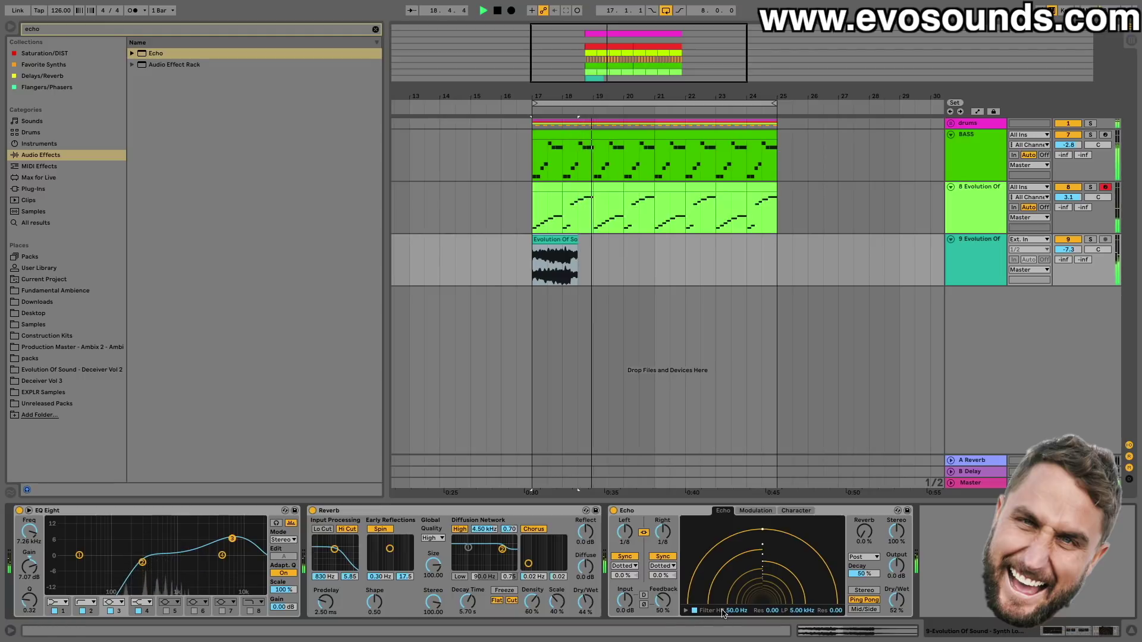
{"action": "left_click", "coordinate": [685, 611]}
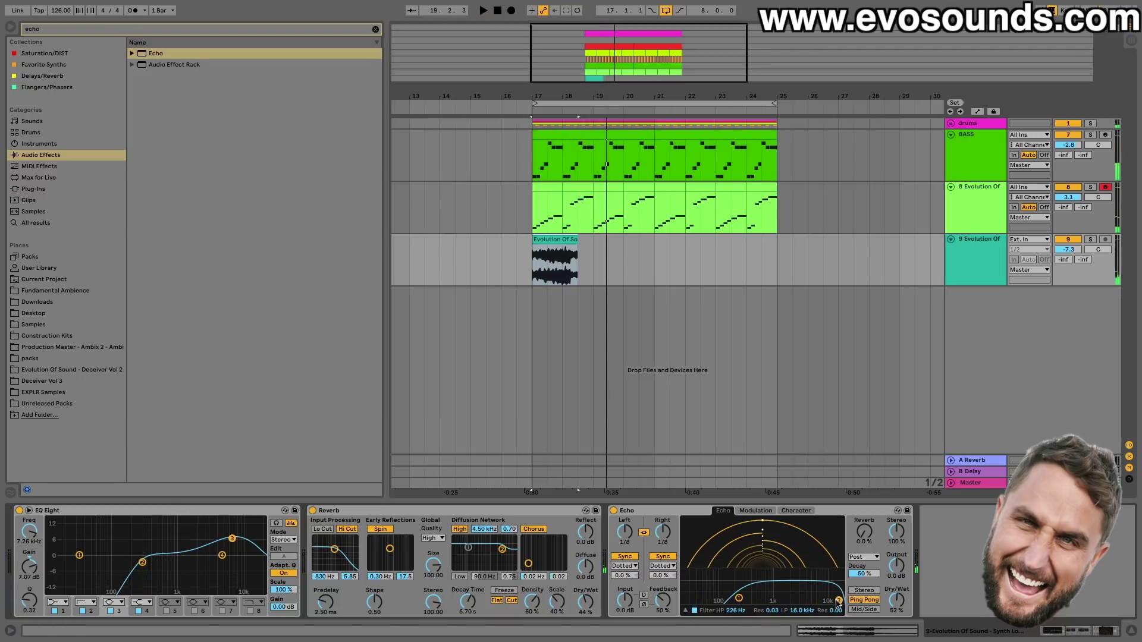
{"action": "key", "text": "space"}
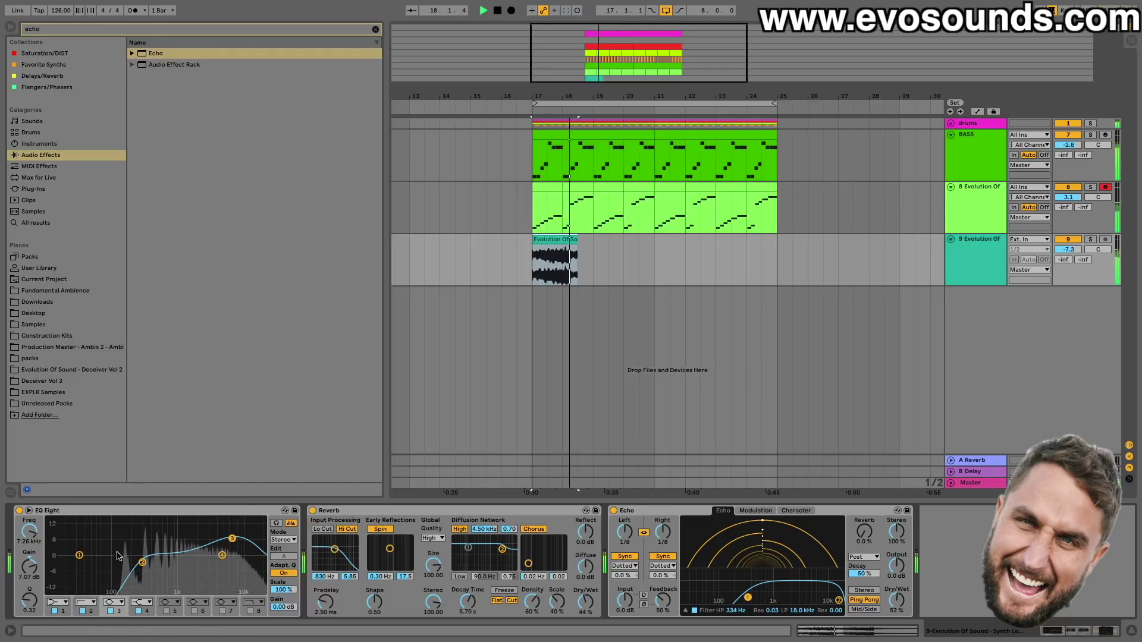
{"action": "left_click_drag", "start_coordinate": [142, 562], "coordinate": [154, 562]}
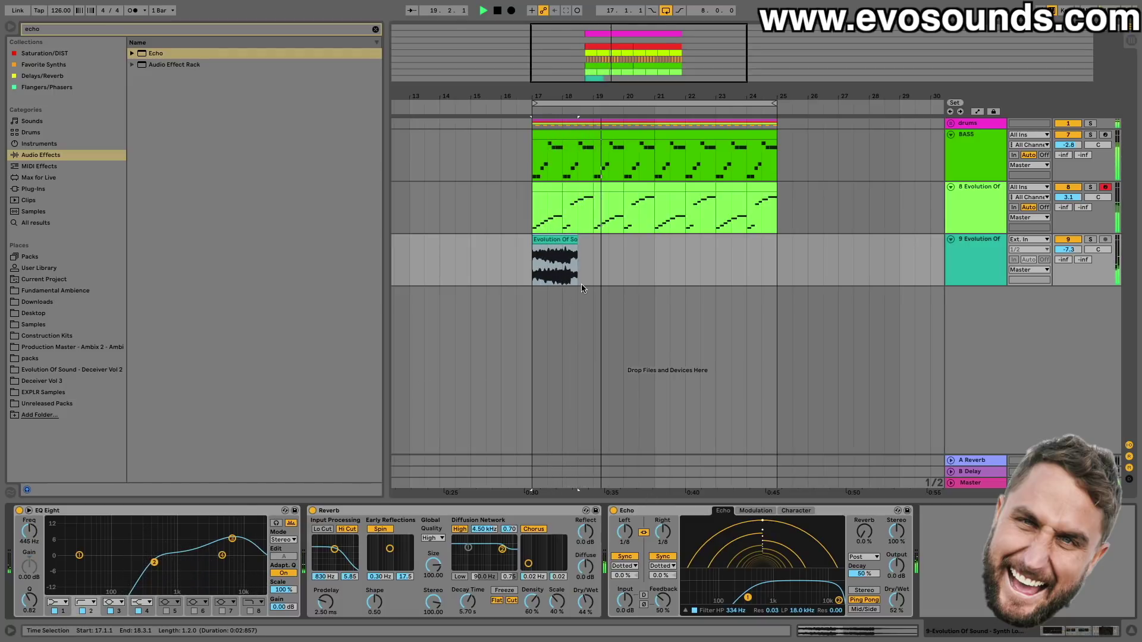
- Duplicate the synth loop clip to bar 21 and extend the copy to a length of 1.3.0
{"action": "scroll", "coordinate": [676, 241], "scroll_direction": "up", "scroll_amount": 3}
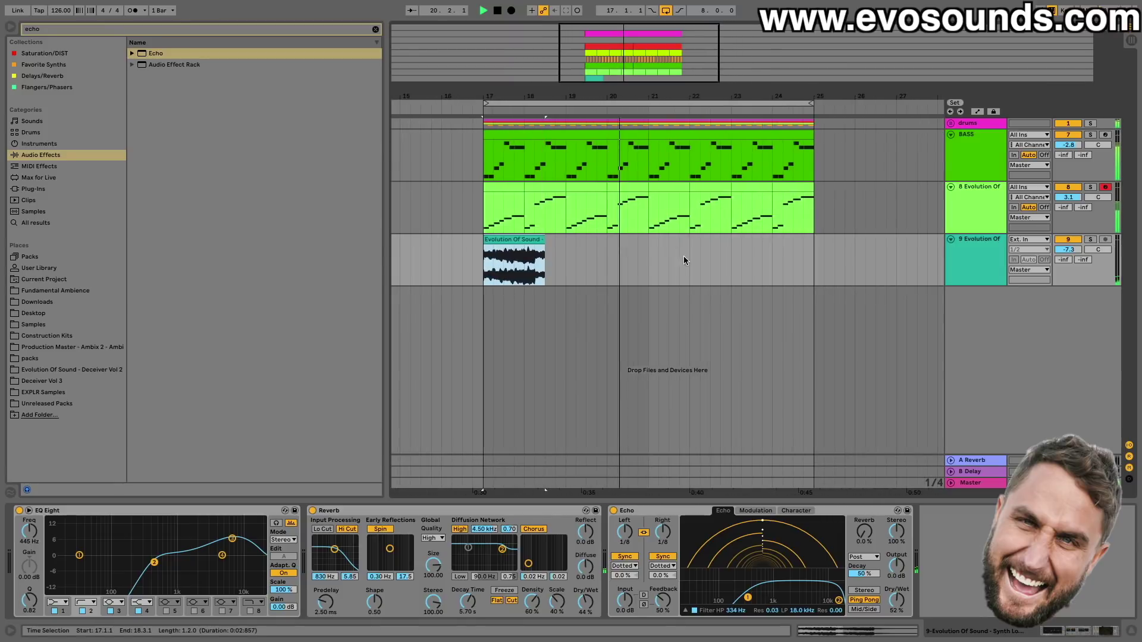
{"action": "mouse_move", "coordinate": [542, 239]}
{"action": "left_mouse_down"}
{"action": "mouse_move", "coordinate": [613, 243]}
{"action": "mouse_move", "coordinate": [560, 246]}
{"action": "left_mouse_up"}
{"action": "key", "text": "space"}
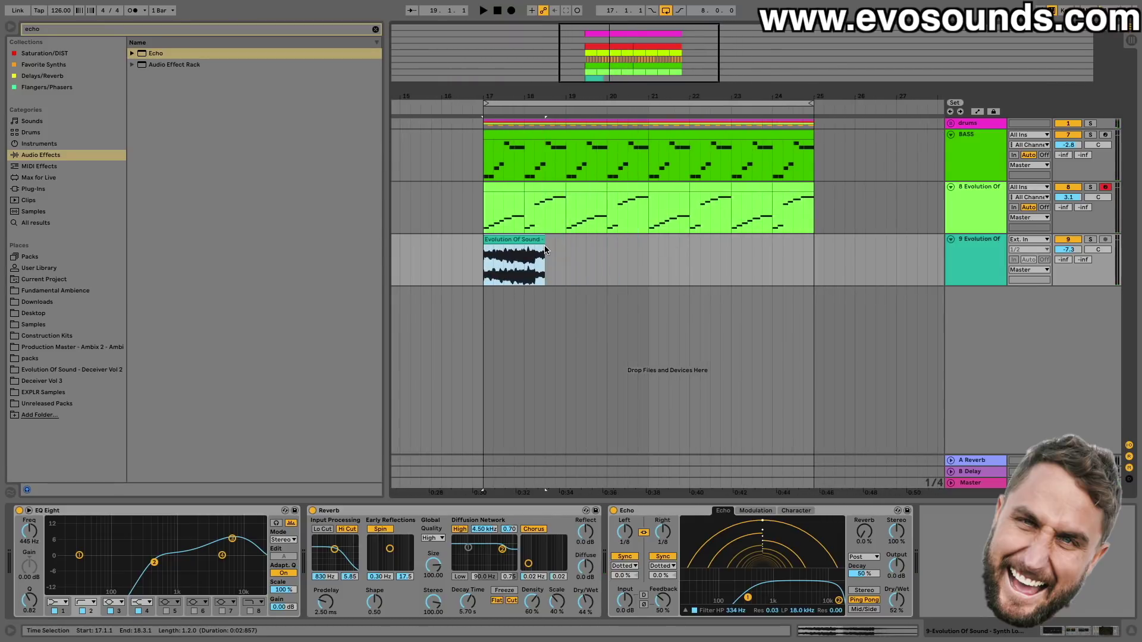
{"action": "left_click", "coordinate": [597, 249]}
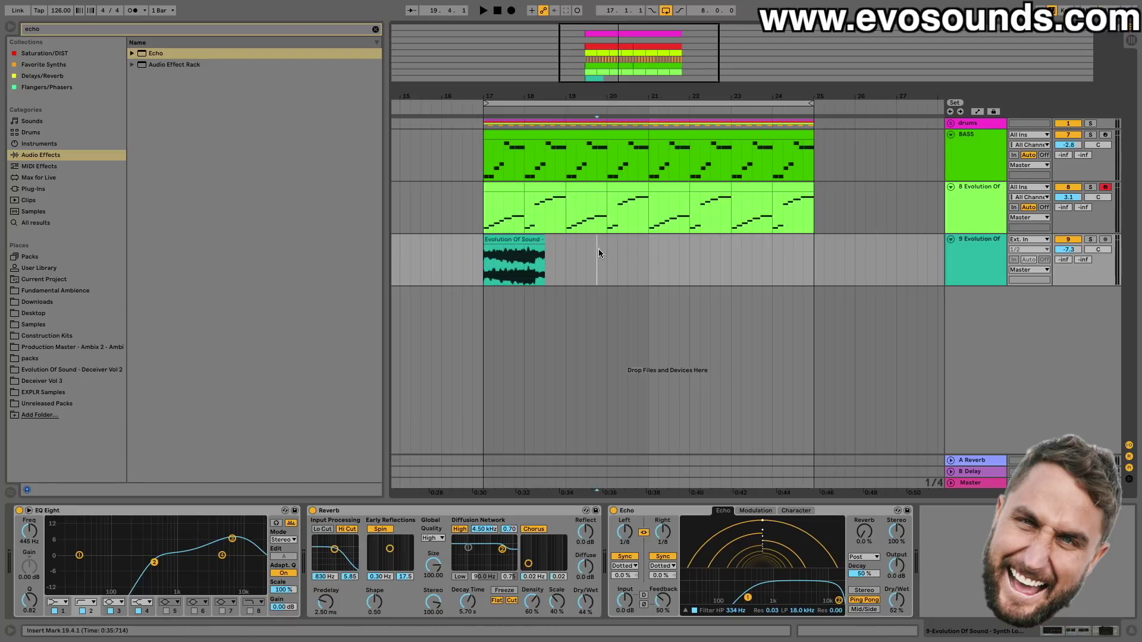
{"action": "key", "text": "ctrl+v"}
{"action": "left_click_drag", "start_coordinate": [641, 240], "coordinate": [730, 241]}
{"action": "left_click_drag", "start_coordinate": [607, 240], "coordinate": [652, 240]}
{"action": "key", "text": "space"}
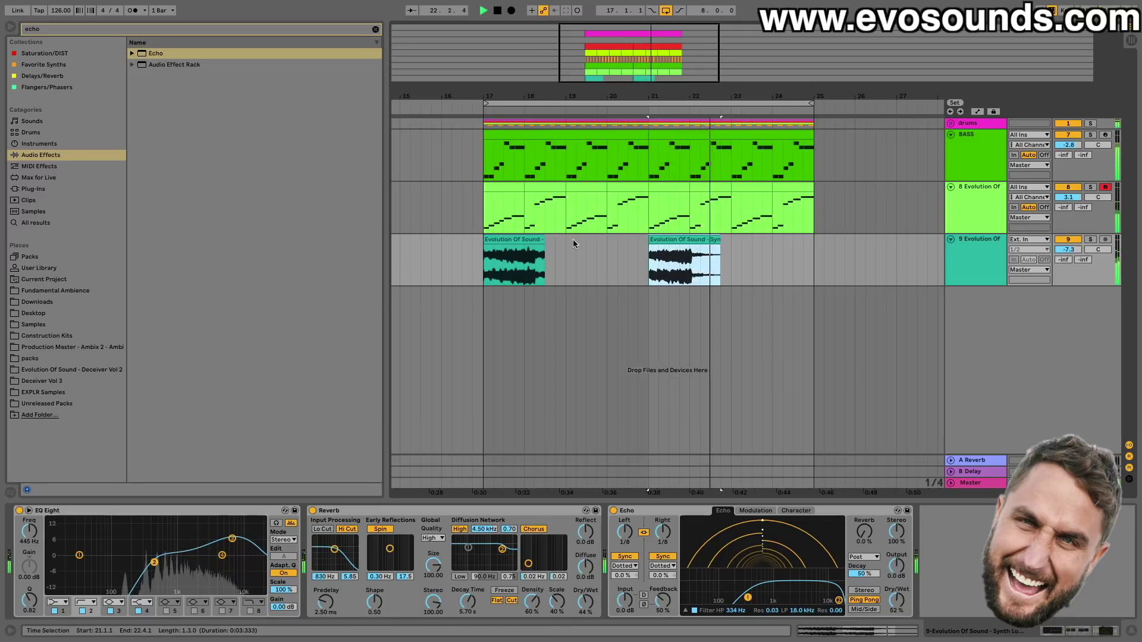
- Play the groove and lower the synth loop track's volume to -9.4 dB
{"action": "left_click", "coordinate": [512, 240]}
{"action": "left_click", "coordinate": [453, 230]}
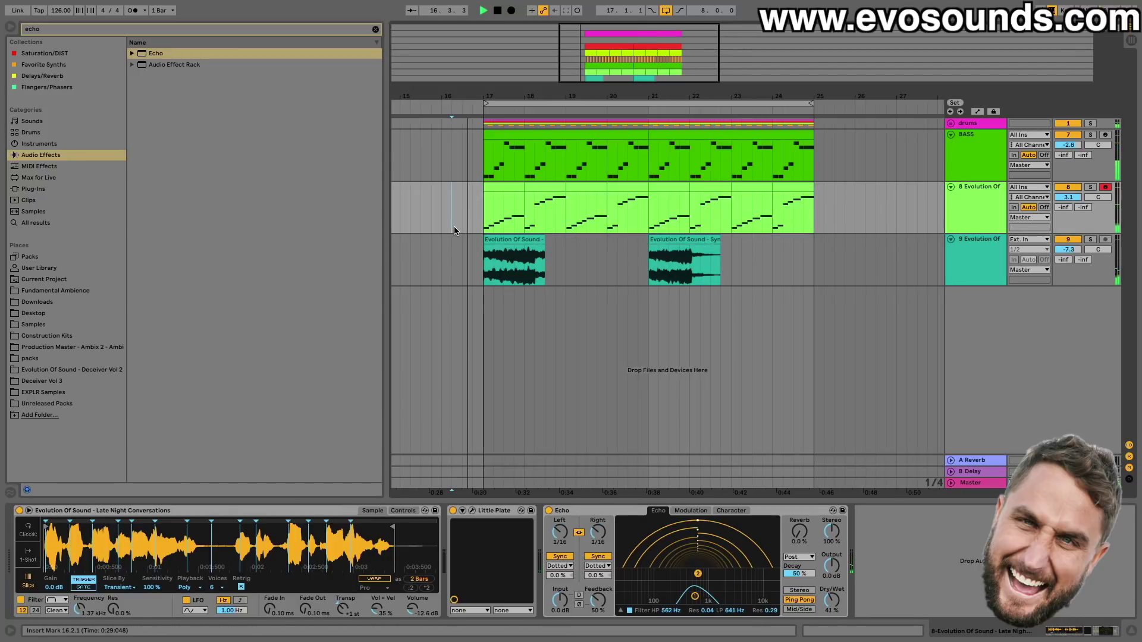
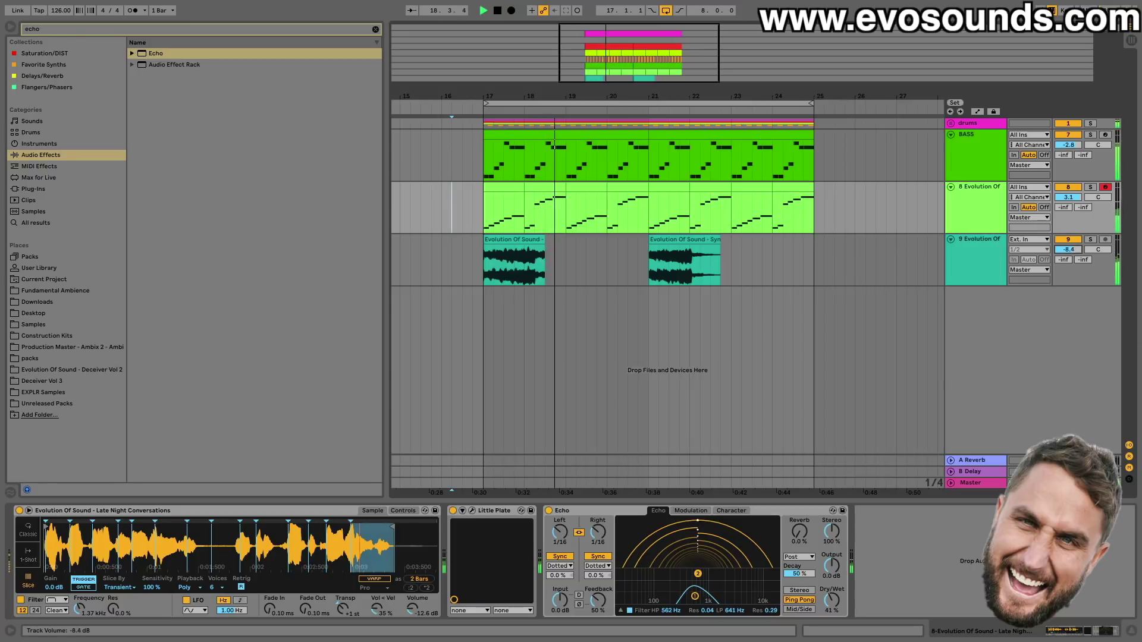
{"action": "left_click", "coordinate": [662, 244]}
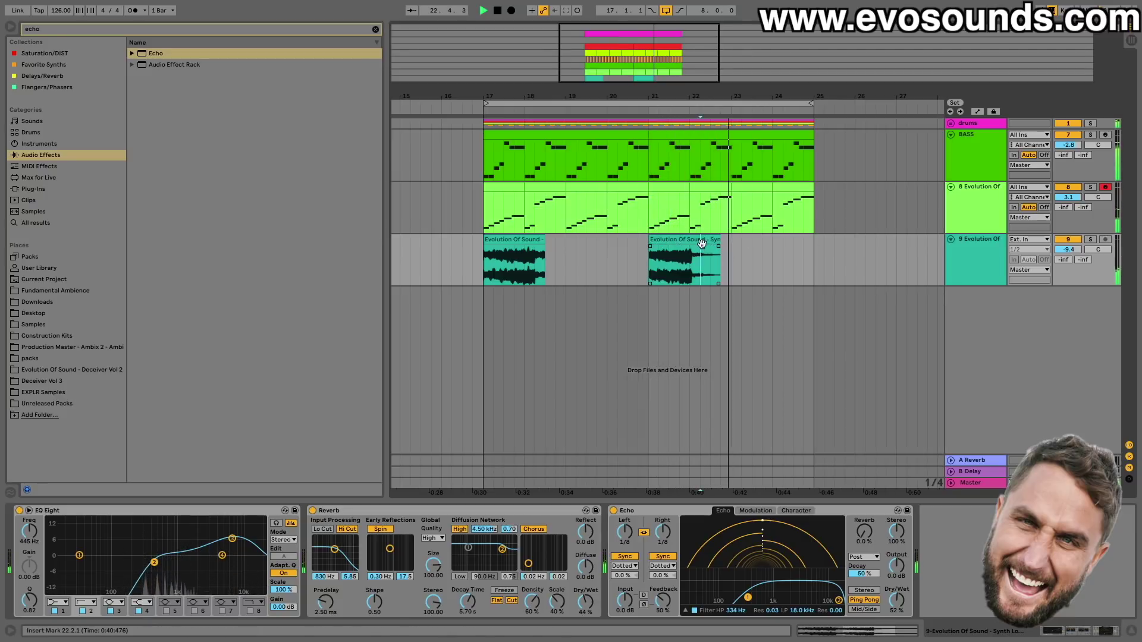
{"action": "left_click", "coordinate": [968, 241]}
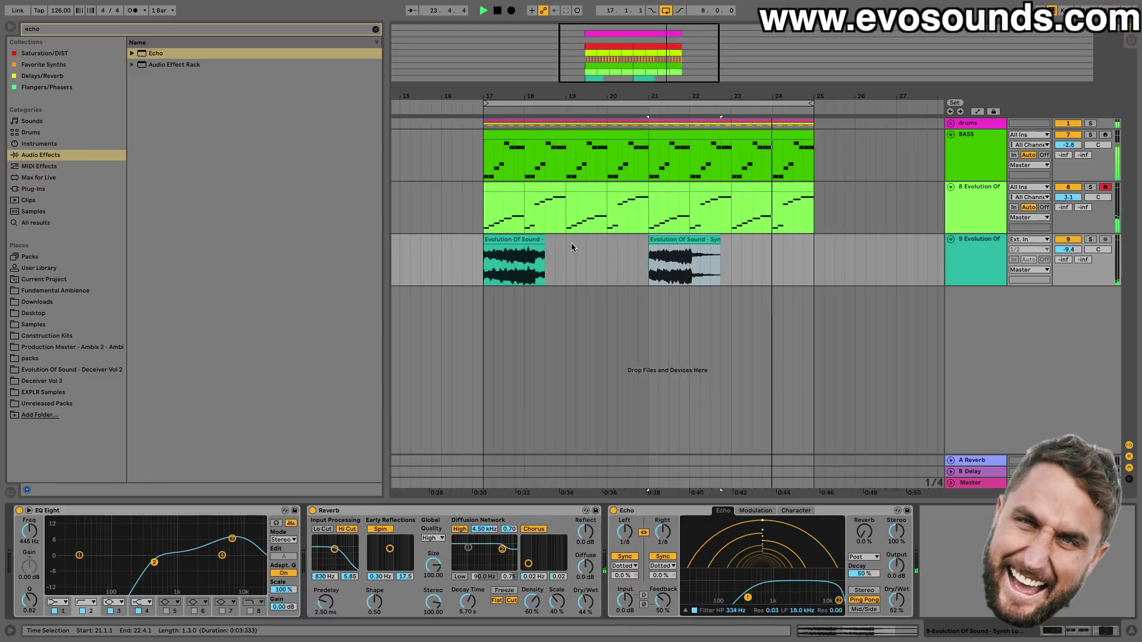
{"action": "left_click", "coordinate": [683, 241]}
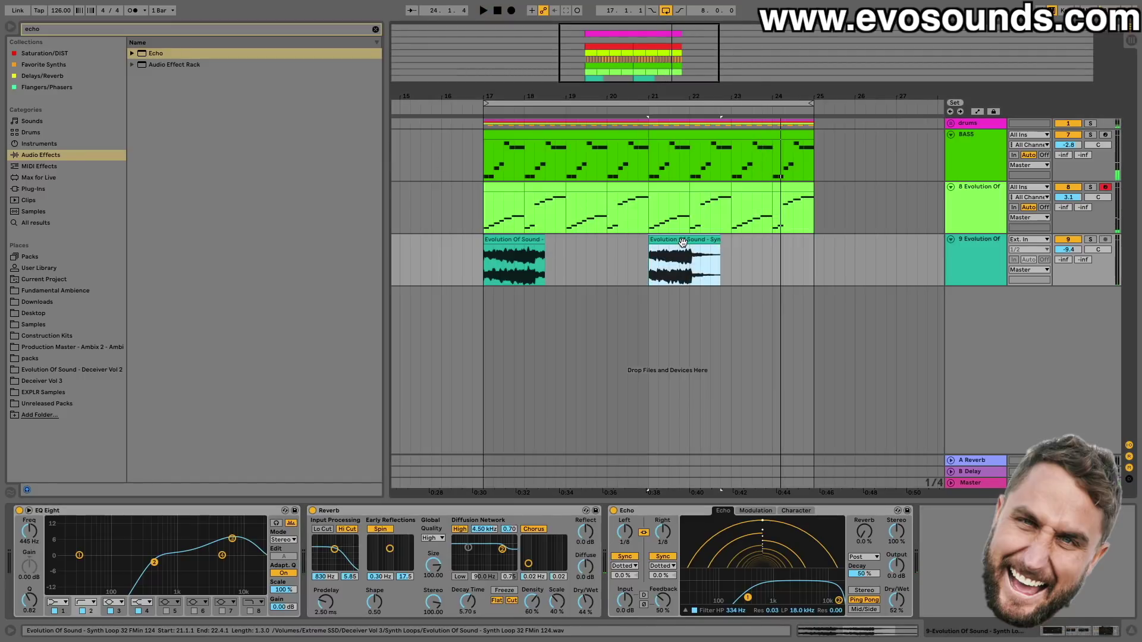
- Find the Ozone 9 plug-in and add it to the Master track
{"action": "left_click", "coordinate": [986, 485]}
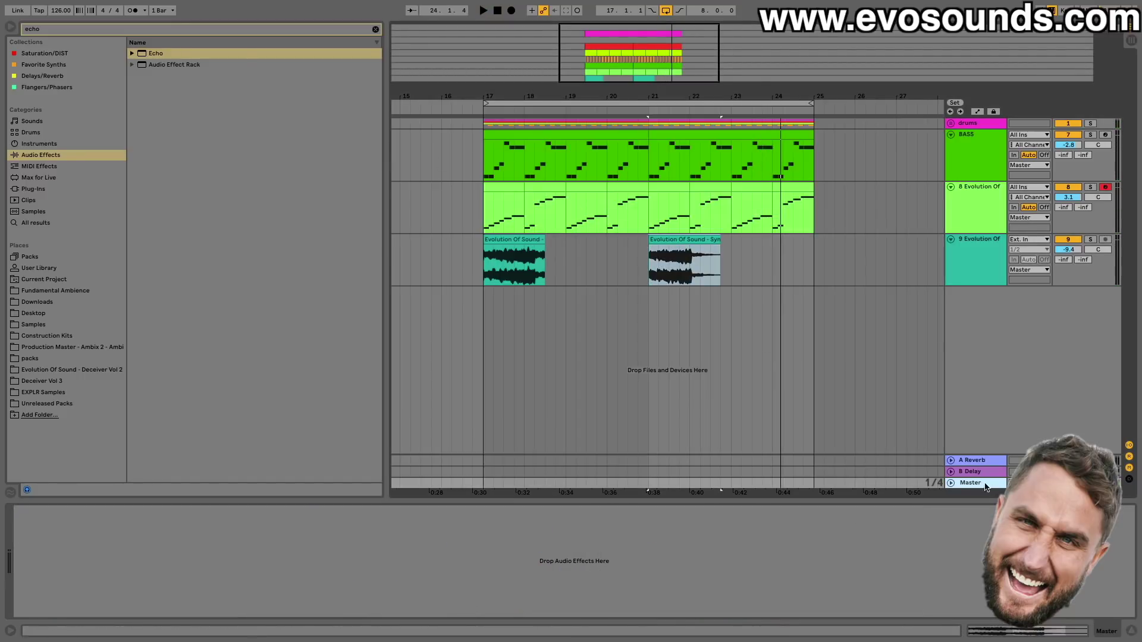
{"action": "left_click", "coordinate": [375, 29]}
{"action": "type", "text": "ozo"}
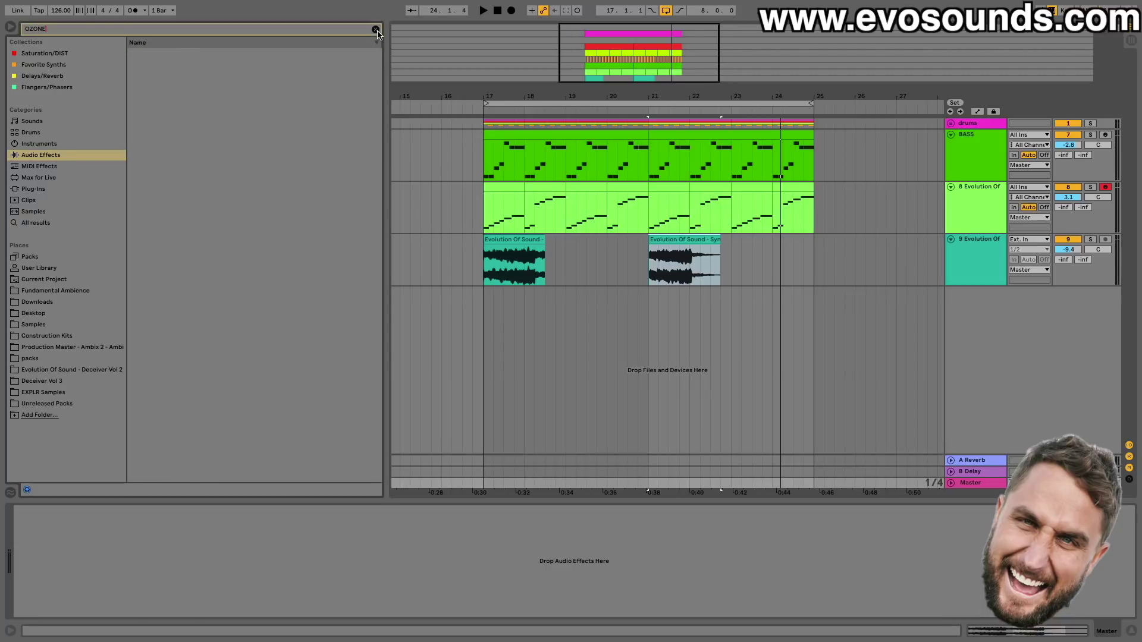
{"action": "left_click", "coordinate": [47, 188]}
{"action": "left_click_drag", "start_coordinate": [167, 234], "coordinate": [176, 240]}
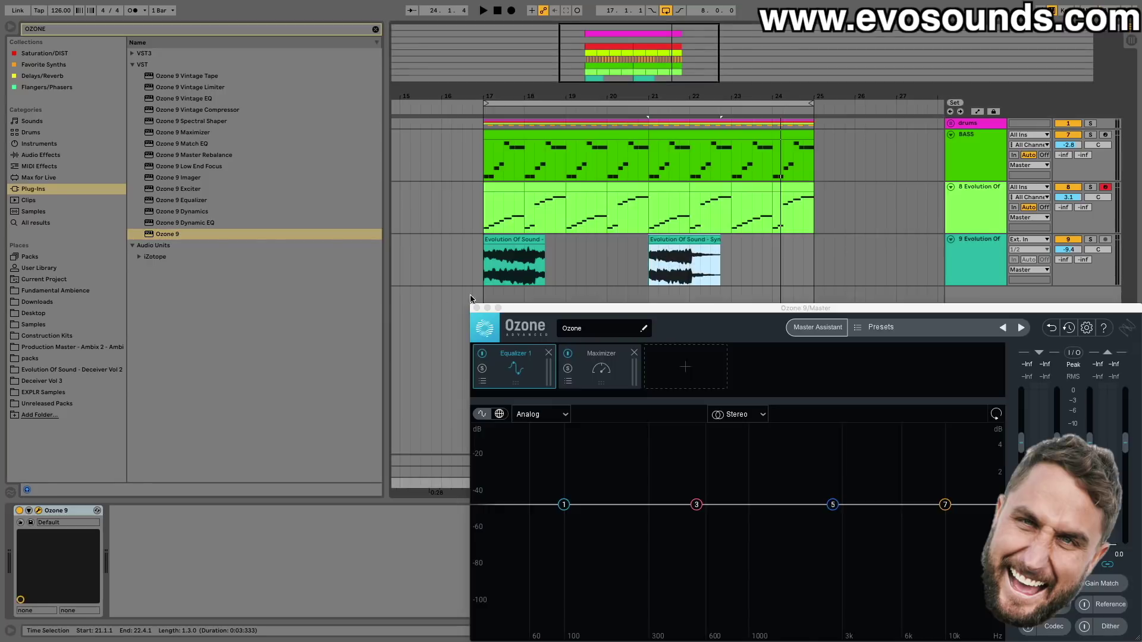
- Load the High Detail Compressed signature mastering preset in Ozone 9 and close the plug-in window
{"action": "left_click_drag", "start_coordinate": [887, 309], "coordinate": [678, 178]}
{"action": "left_click", "coordinate": [673, 196]}
{"action": "left_click", "coordinate": [211, 305]}
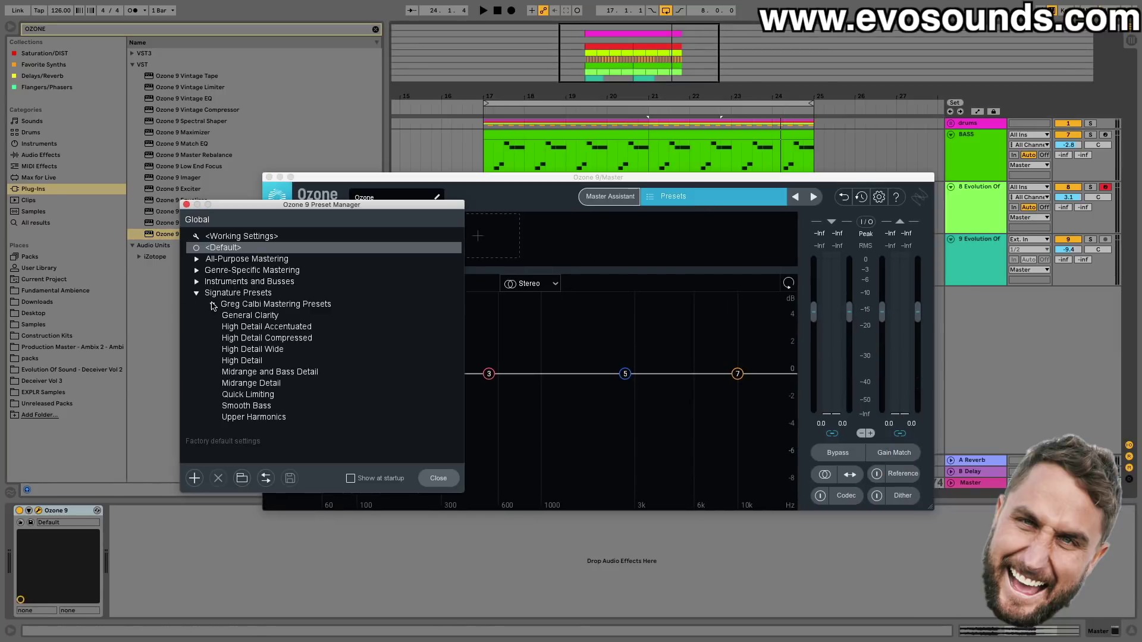
{"action": "left_click", "coordinate": [256, 338]}
{"action": "left_click", "coordinate": [186, 205]}
{"action": "left_click", "coordinate": [269, 177]}
- During playback, raise the synth loop's EQ Eight low cut to 774 Hz and set the track's volume to -7.9 dB
{"action": "key", "text": "space"}
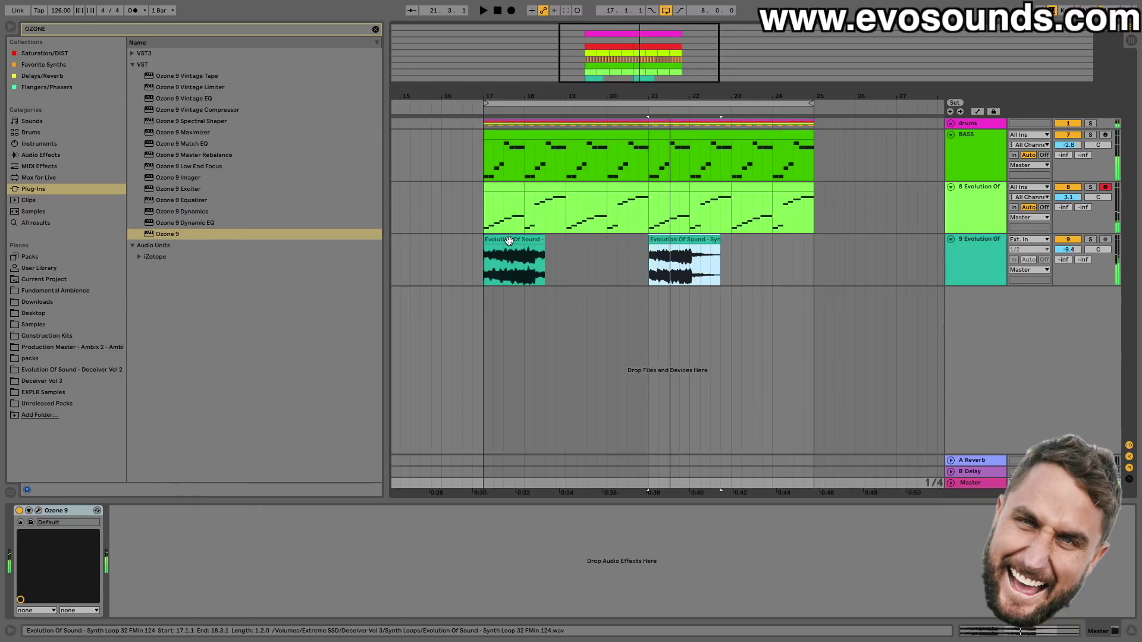
{"action": "left_click", "coordinate": [484, 209]}
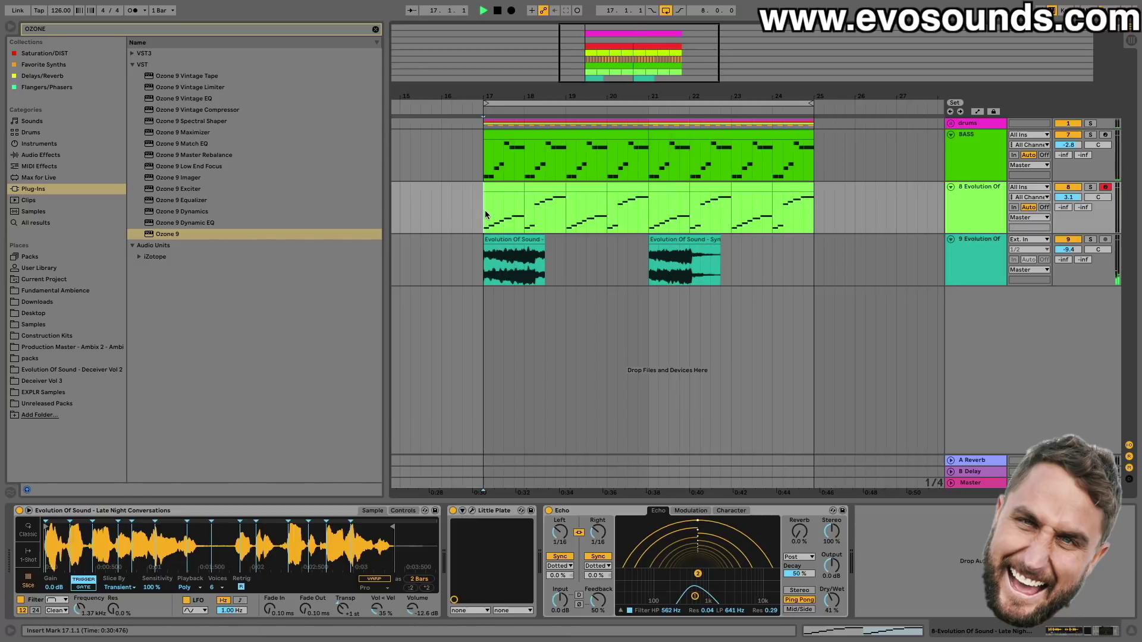
{"action": "left_click", "coordinate": [982, 254]}
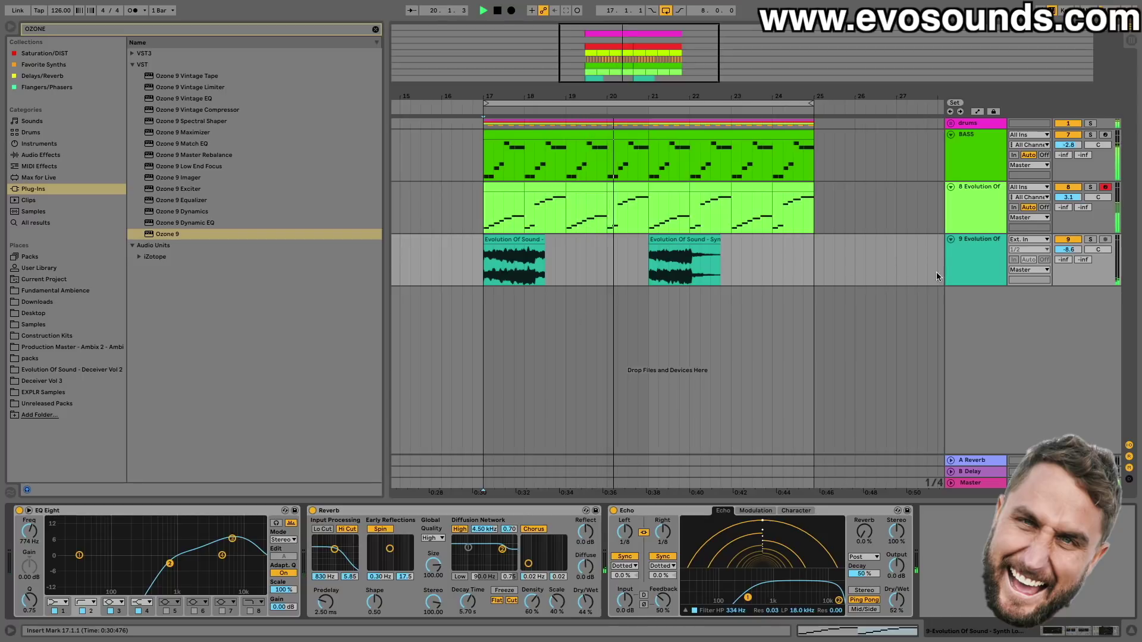
{"action": "scroll", "coordinate": [808, 250], "scroll_direction": "right", "scroll_amount": 1}
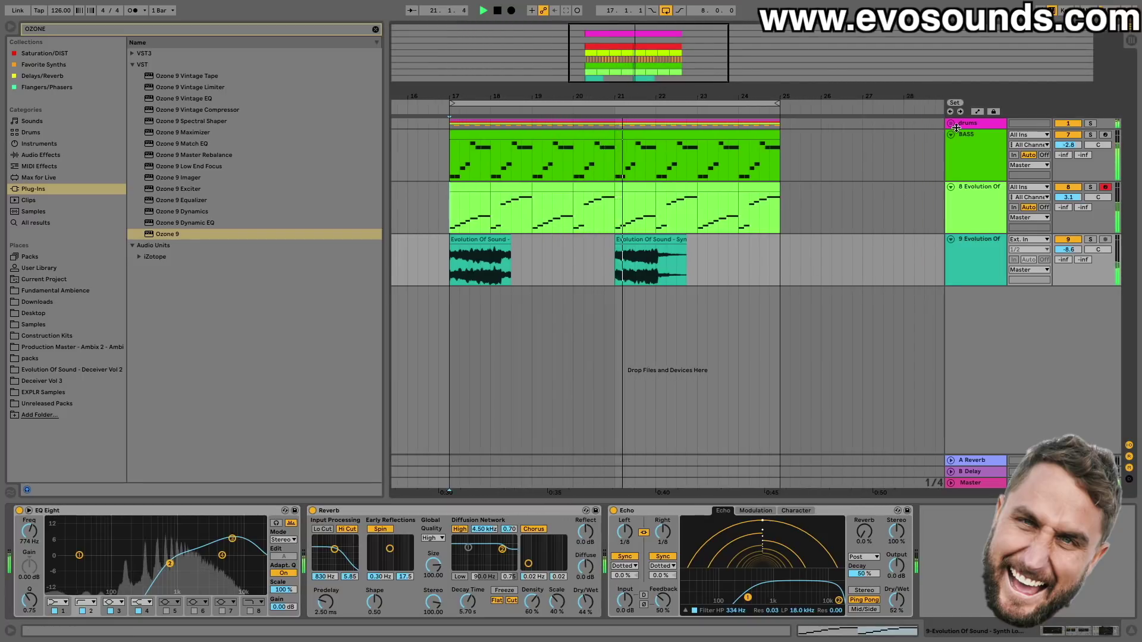
{"action": "left_click_drag", "start_coordinate": [1069, 249], "coordinate": [1068, 244]}
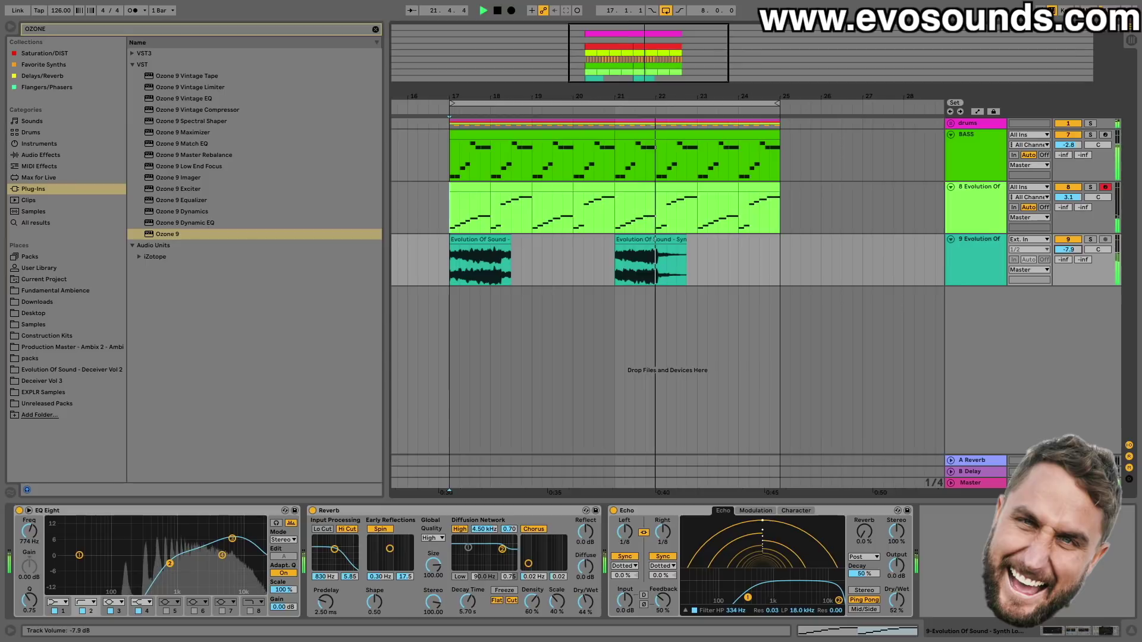
{"action": "left_click", "coordinate": [642, 239]}
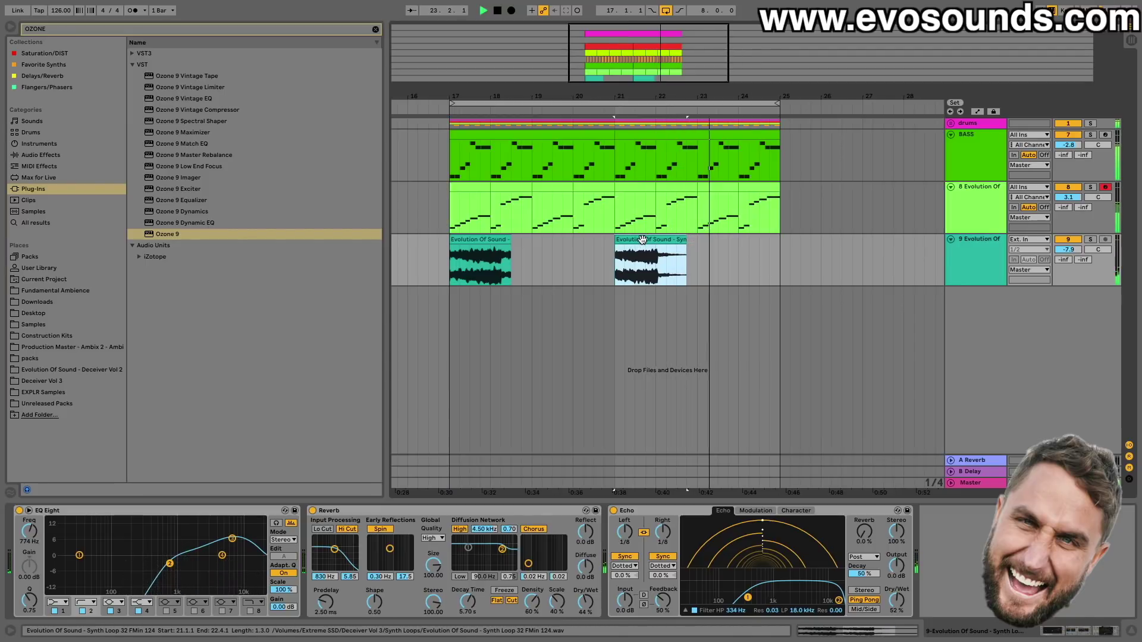
{"action": "left_click", "coordinate": [973, 279]}
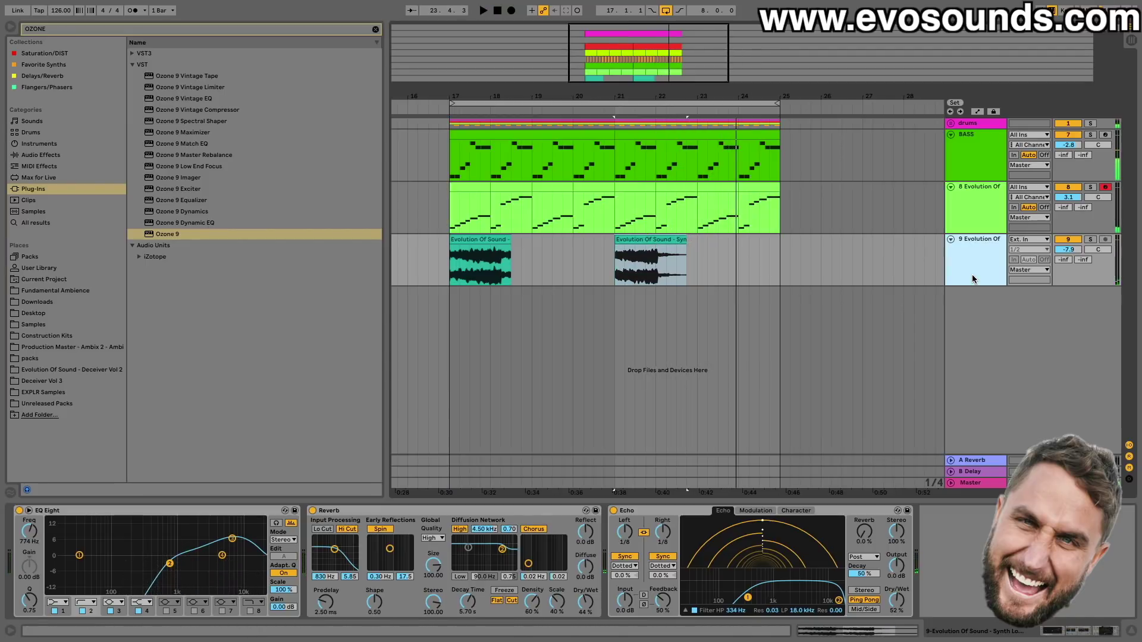
- Audition Deceiver Vol 3 Synth Loops 33 to 39 and place Synth Loop 39 GMin 124 on a new audio track at bar 19
{"action": "left_click", "coordinate": [26, 383]}
{"action": "left_click", "coordinate": [375, 29]}
{"action": "left_click", "coordinate": [230, 397]}
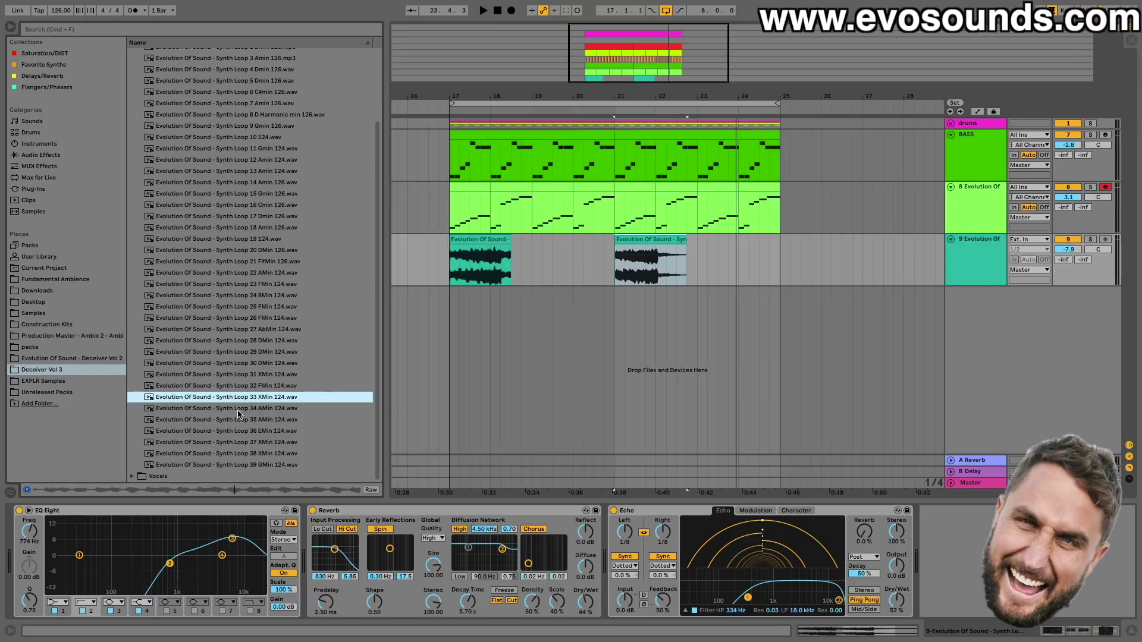
{"action": "left_click", "coordinate": [240, 420]}
{"action": "left_click", "coordinate": [227, 431]}
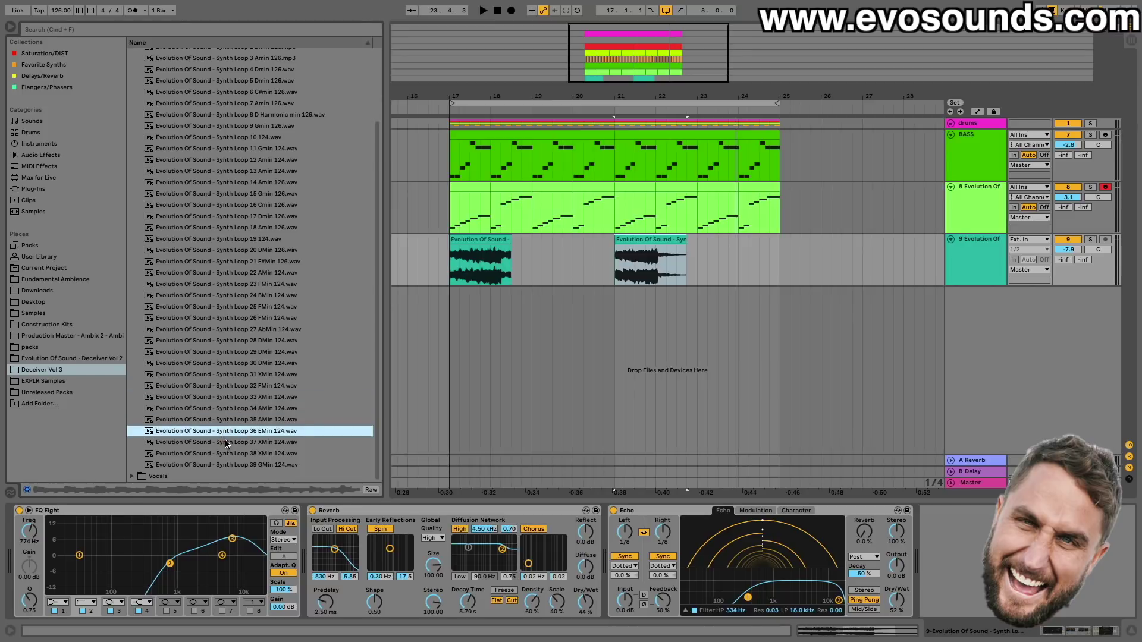
{"action": "left_click", "coordinate": [227, 443]}
{"action": "left_click", "coordinate": [232, 454]}
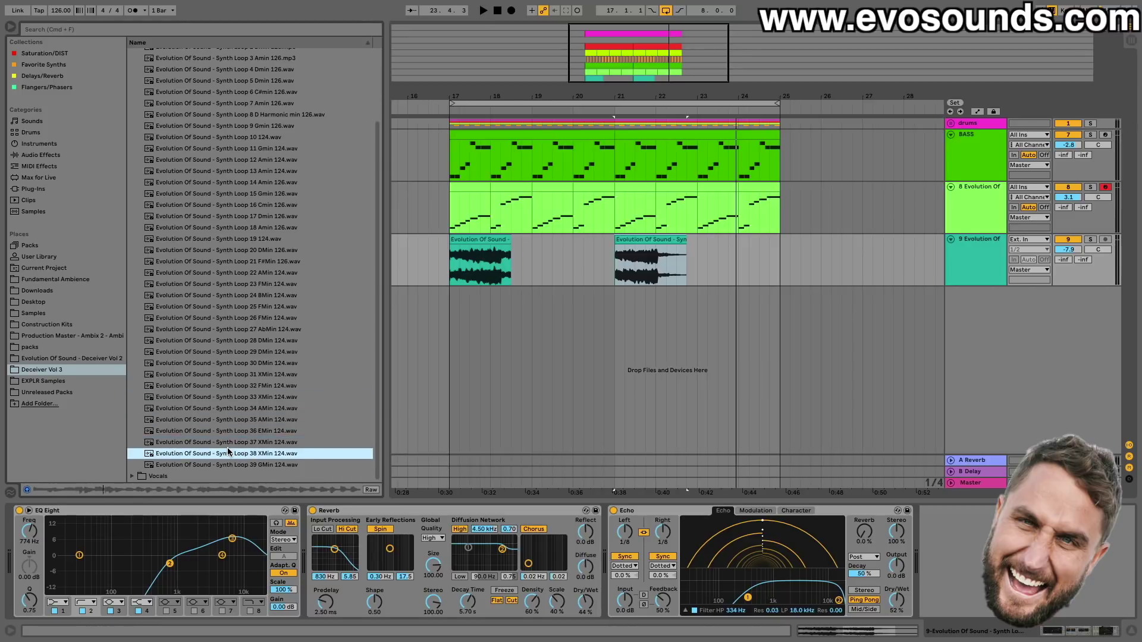
{"action": "left_click", "coordinate": [231, 466]}
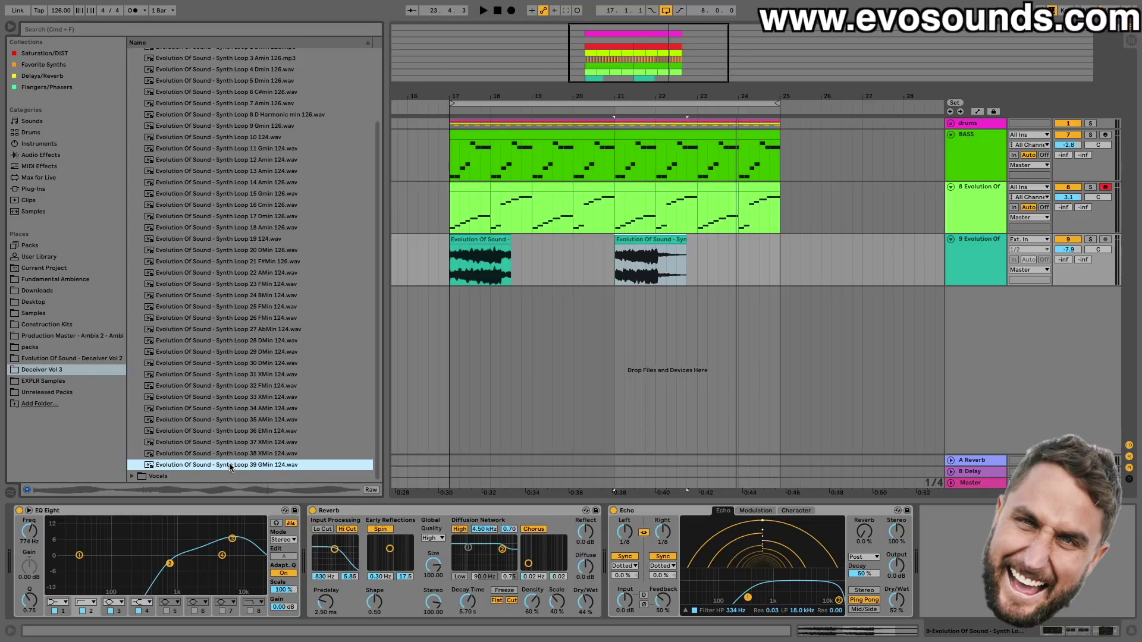
{"action": "left_click_drag", "start_coordinate": [229, 468], "coordinate": [531, 303]}
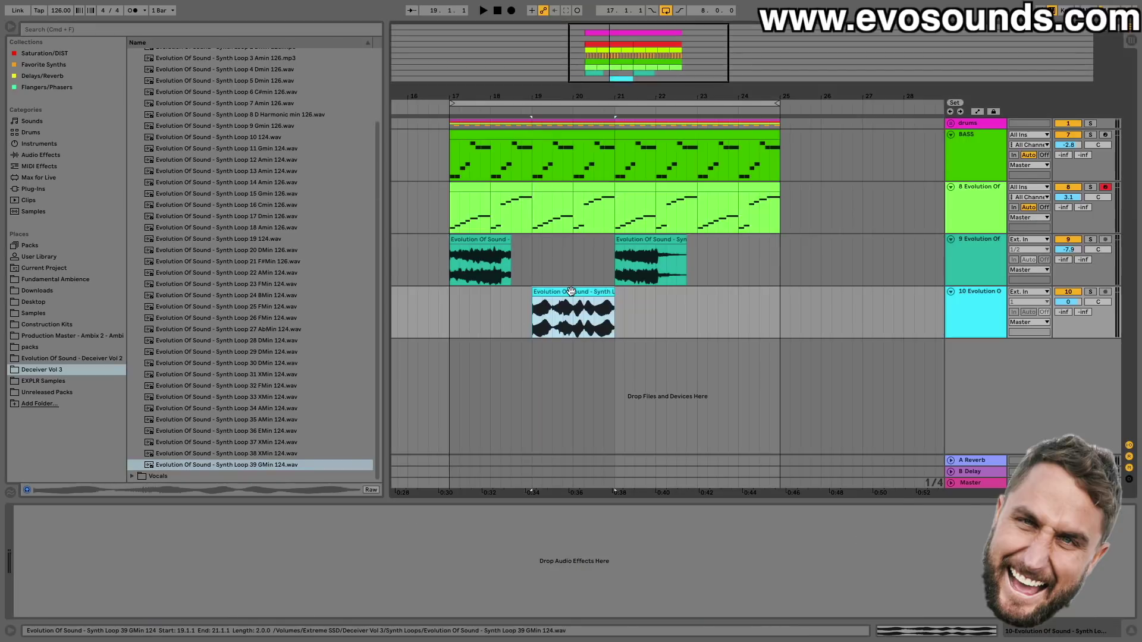
- Find the LFOTool plug-in and add it to the Synth Loop 39 track
{"action": "left_click", "coordinate": [987, 241]}
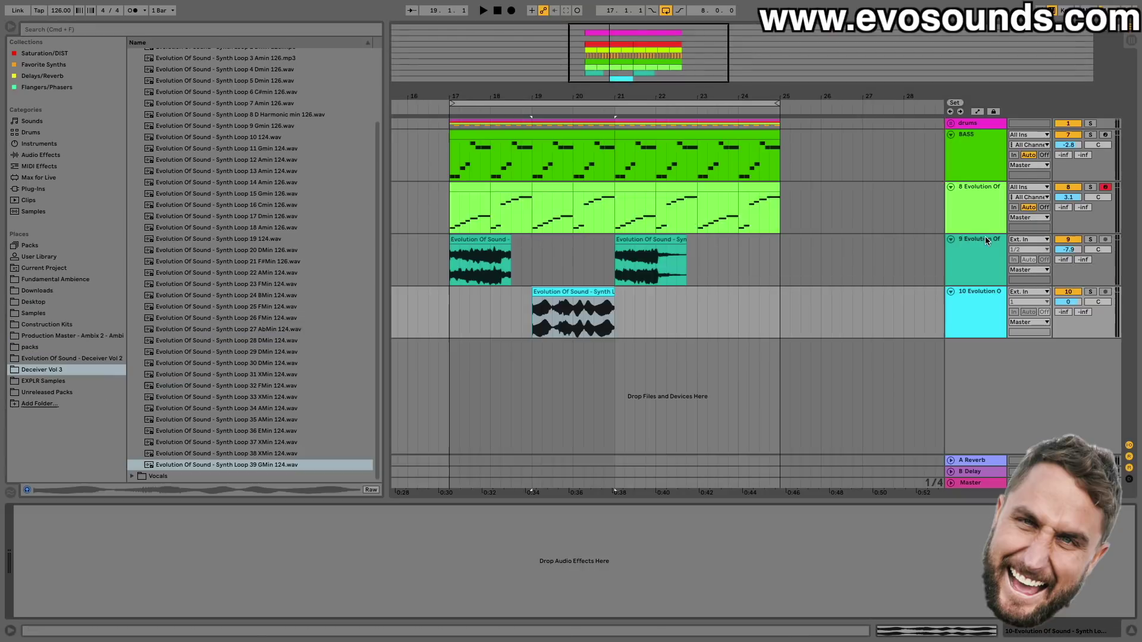
{"action": "left_click", "coordinate": [35, 188]}
{"action": "left_click", "coordinate": [104, 29]}
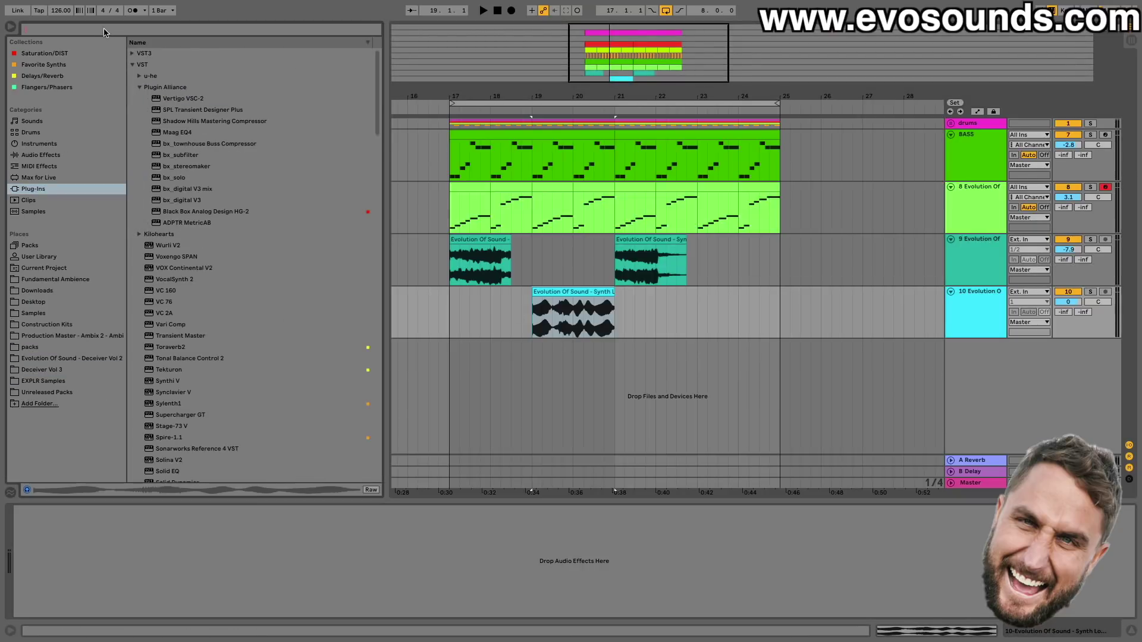
{"action": "type", "text": "lfo"}
{"action": "left_click_drag", "start_coordinate": [163, 64], "coordinate": [194, 76]}
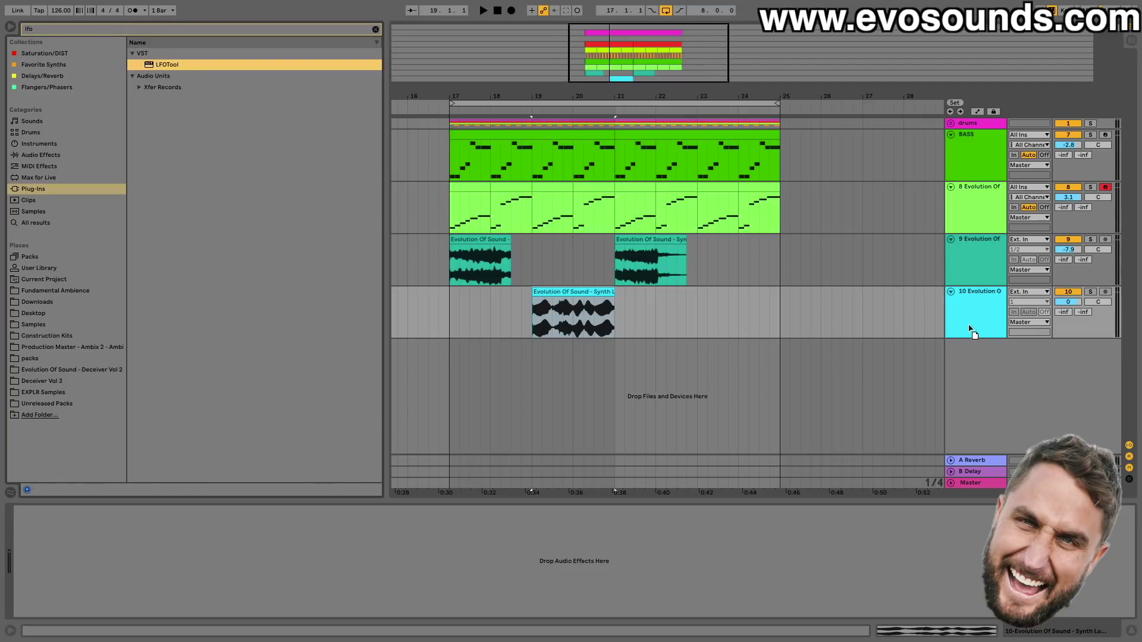
{"action": "left_click_drag", "start_coordinate": [661, 419], "coordinate": [654, 315]}
{"action": "left_click_drag", "start_coordinate": [358, 302], "coordinate": [397, 239]}
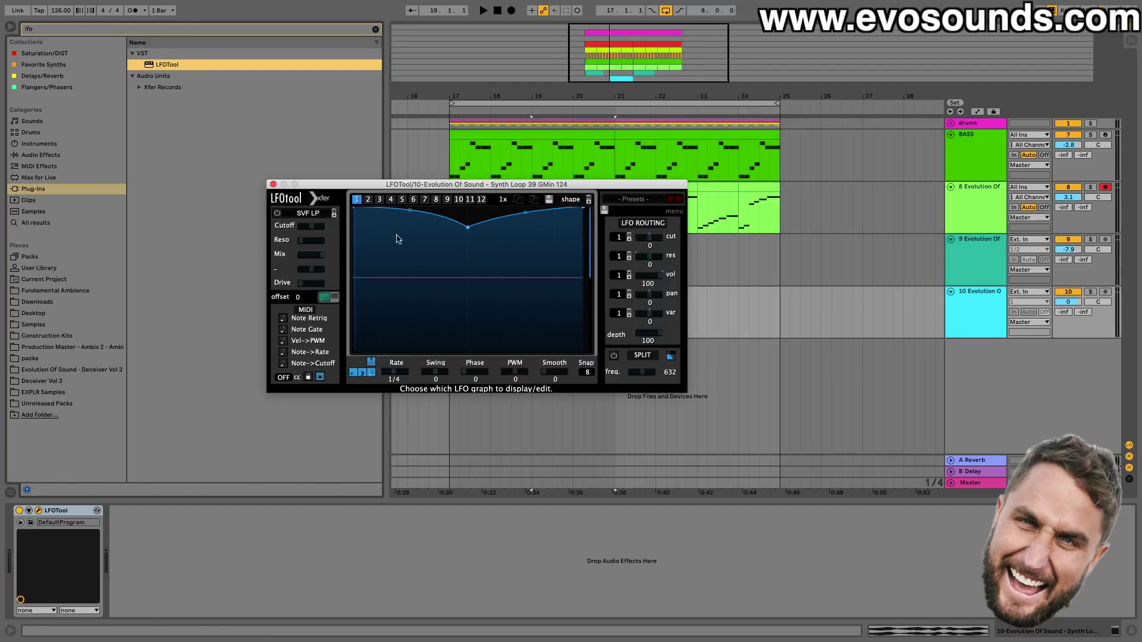
- During playback, pull LFOTool's mid-graph volume dip down to the bottom and set the Synth Loop 39 track's volume to -17.0 dB
{"action": "key", "text": "space"}
{"action": "left_click_drag", "start_coordinate": [468, 227], "coordinate": [472, 349]}
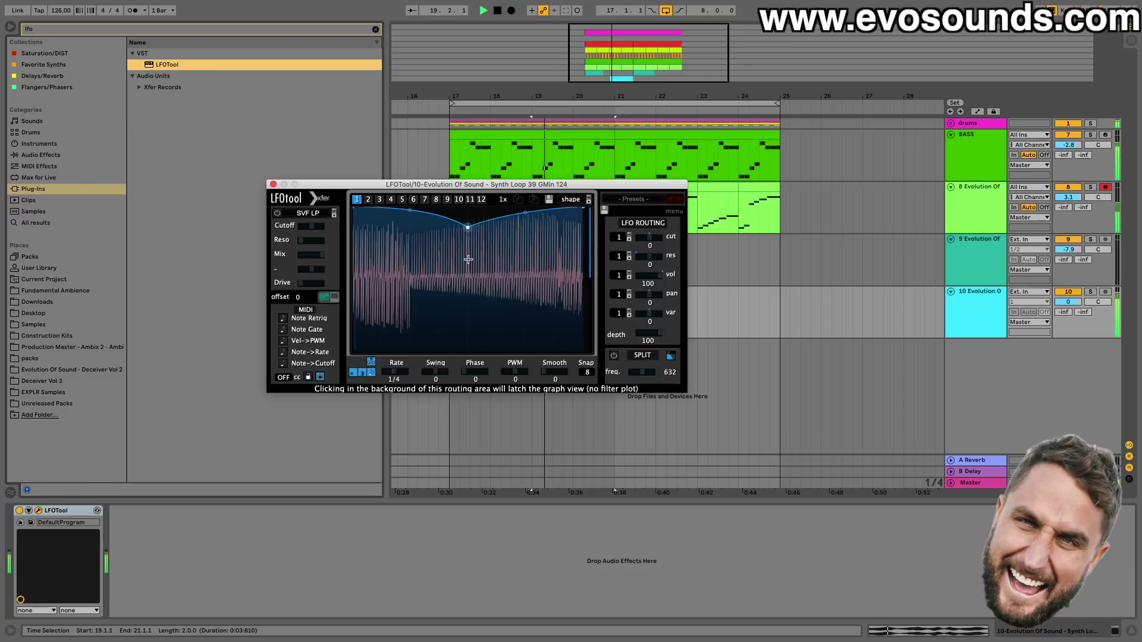
{"action": "left_click", "coordinate": [273, 184]}
{"action": "key", "text": "space"}
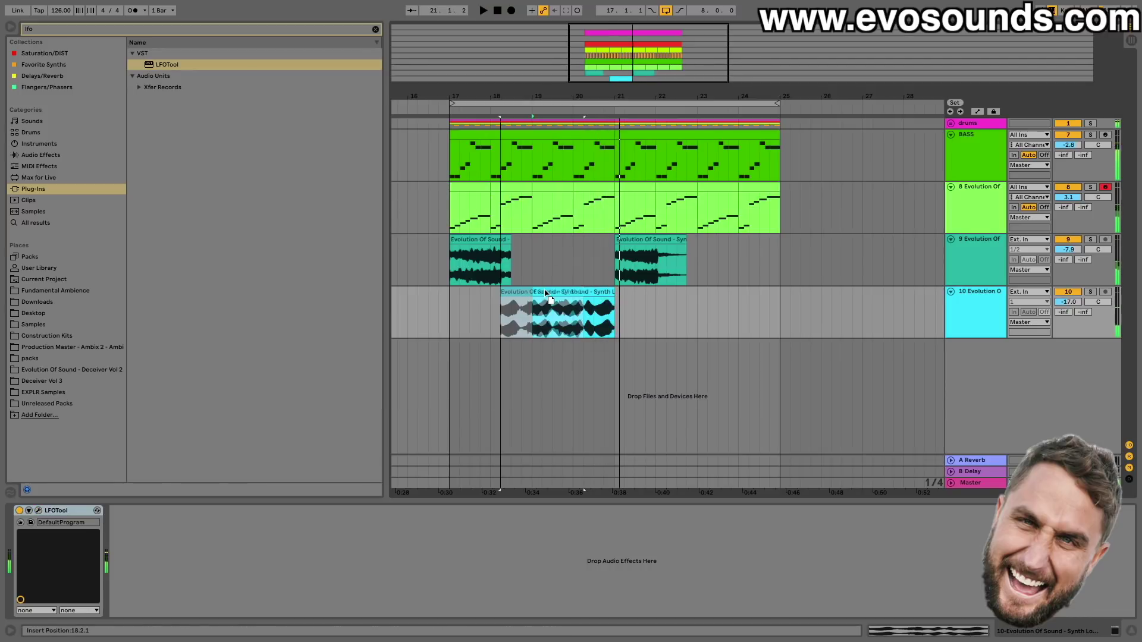
- Play the loop from bar 17 and set track 9's volume to -9.2 dB
{"action": "left_click", "coordinate": [450, 229]}
{"action": "key", "text": "space"}
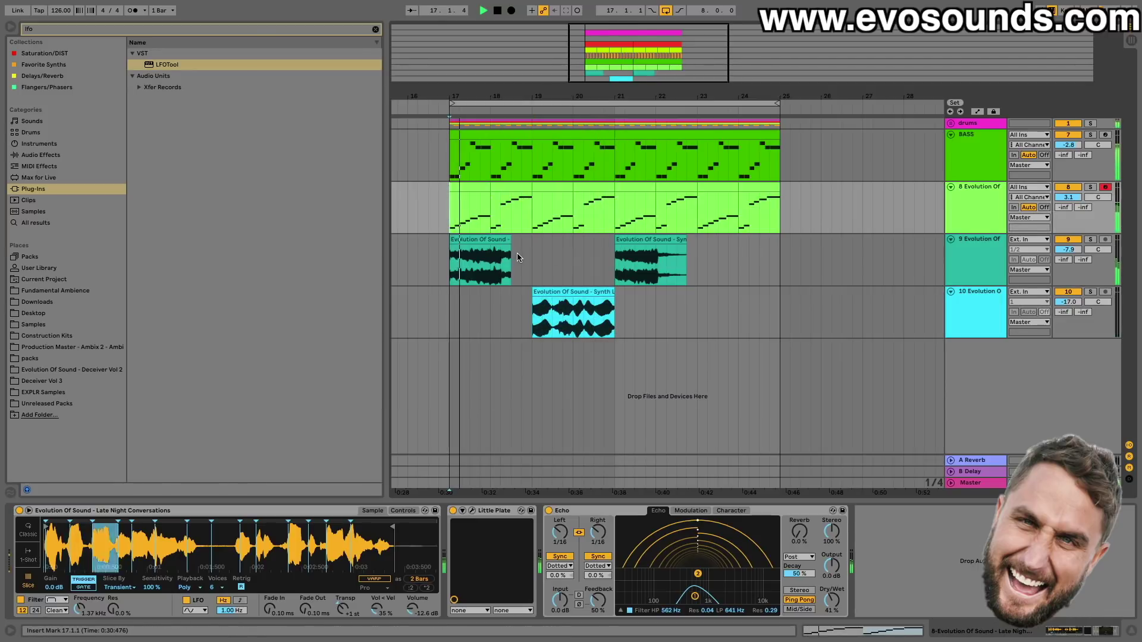
{"action": "left_click_drag", "start_coordinate": [1069, 250], "coordinate": [1070, 258]}
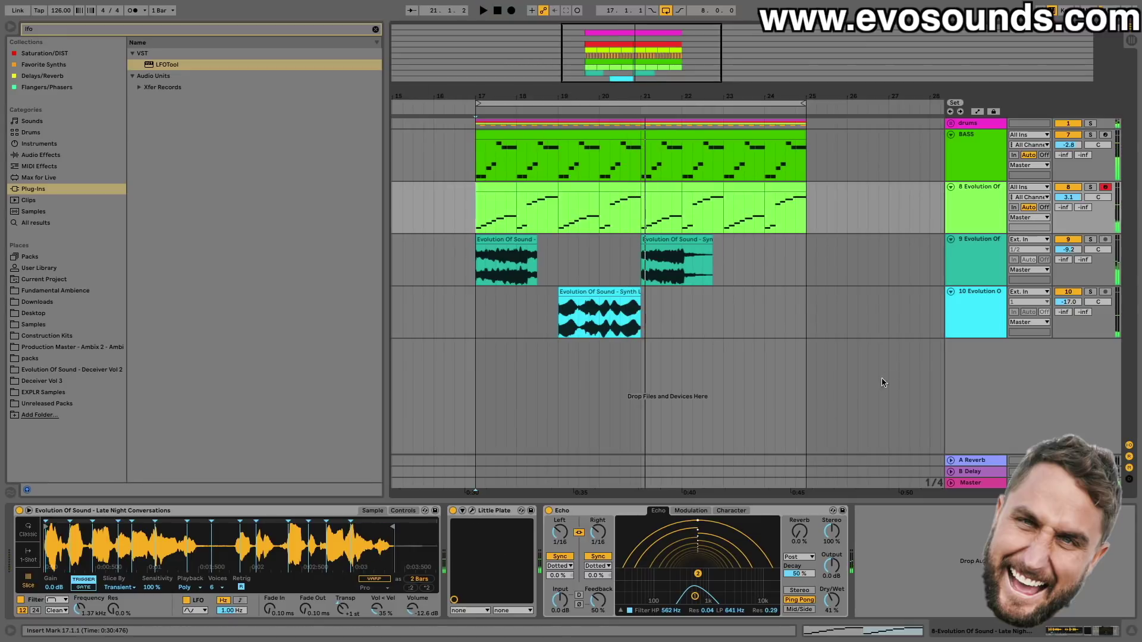
- In LFOTool on the Synth Loop 39 track, set cutoff routing to 100 and volume routing to 0, and move the curve's low point to the graph's end
{"action": "left_click", "coordinate": [962, 327]}
{"action": "left_click", "coordinate": [36, 512]}
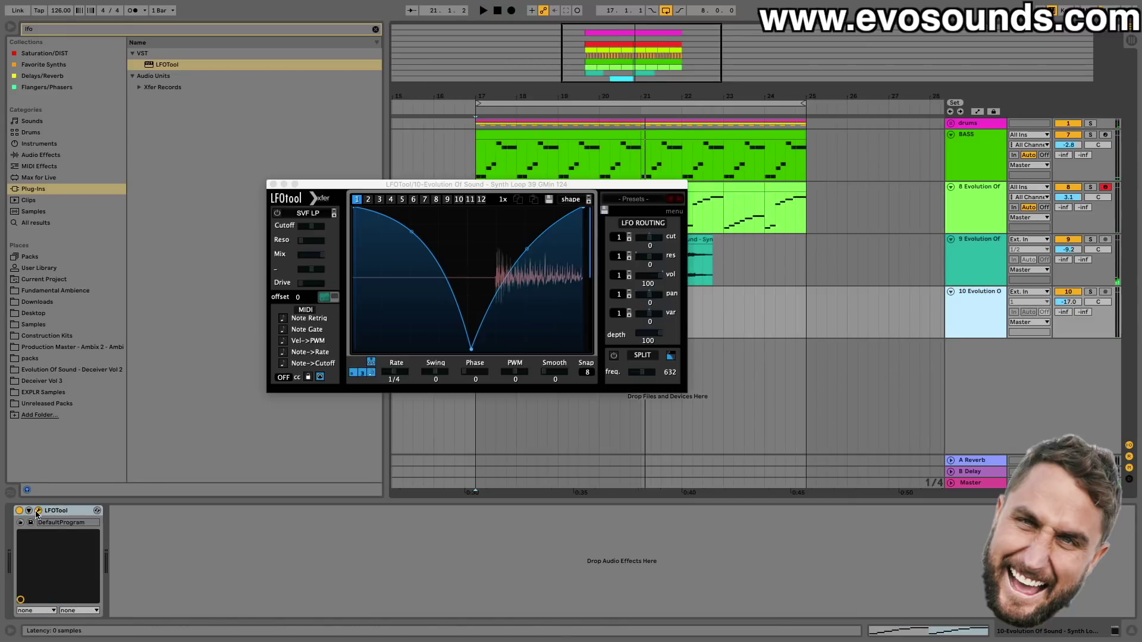
{"action": "left_click", "coordinate": [648, 237]}
{"action": "left_click_drag", "start_coordinate": [649, 275], "coordinate": [641, 288]}
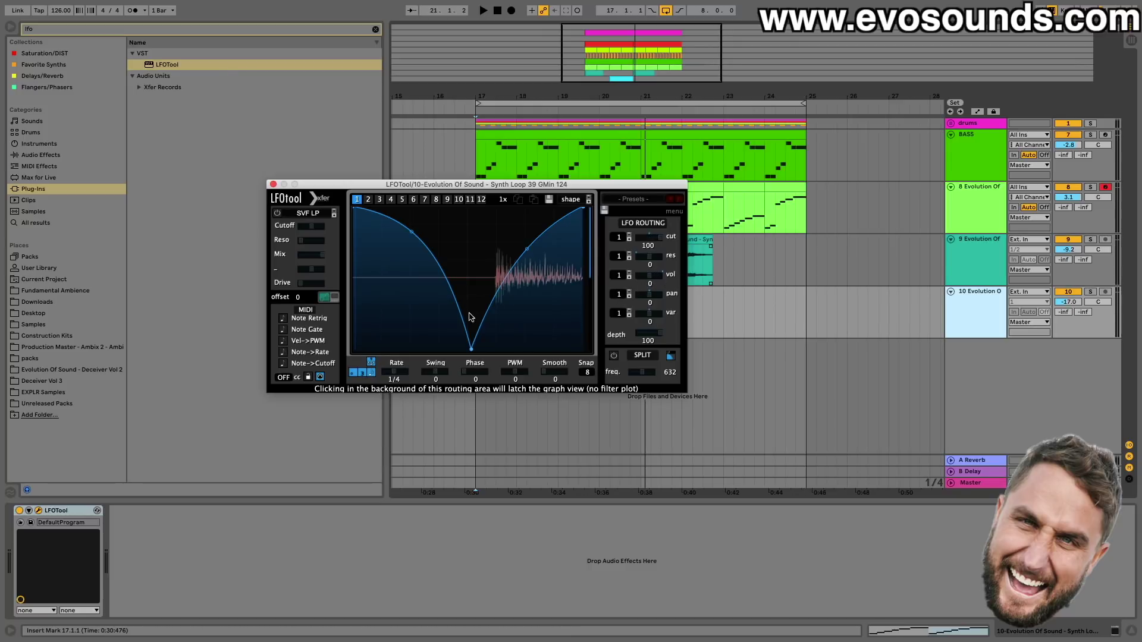
{"action": "left_click_drag", "start_coordinate": [469, 349], "coordinate": [583, 349]}
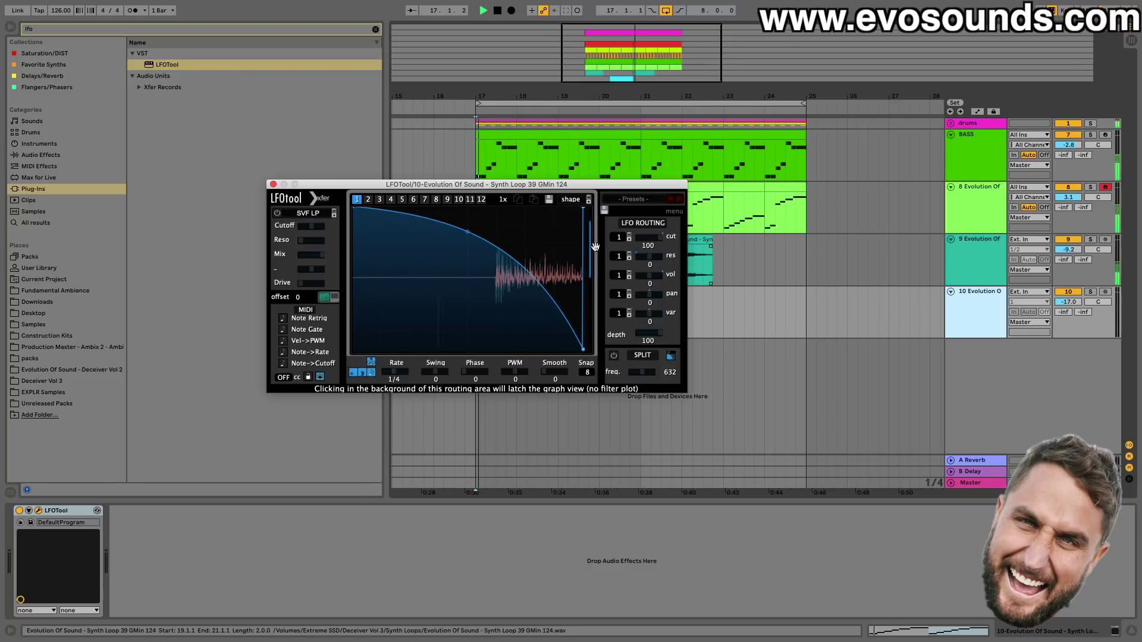
- Set LFOTool's rate to 1/16 and, during playback, set track 9's volume to -7.6 dB
{"action": "left_click_drag", "start_coordinate": [395, 372], "coordinate": [410, 378]}
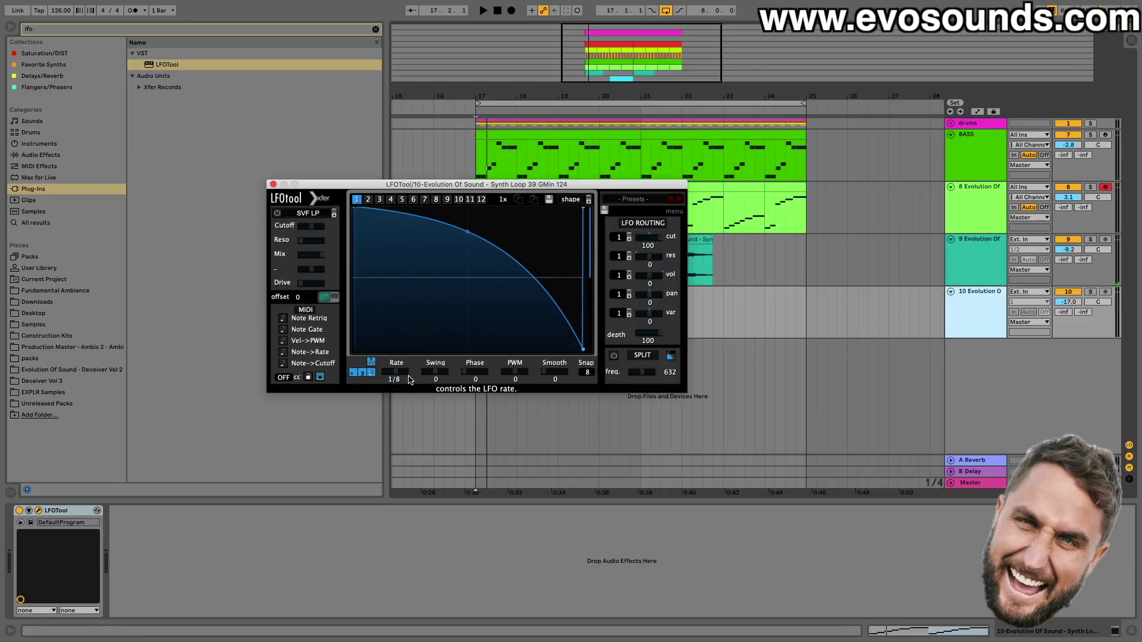
{"action": "key", "text": "space"}
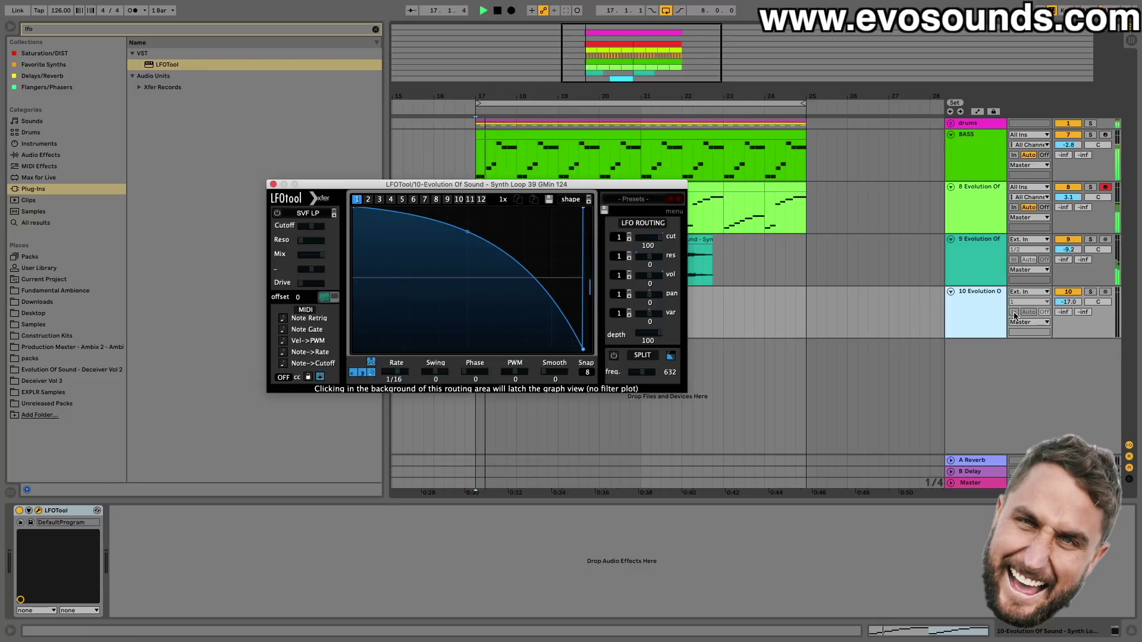
{"action": "left_click_drag", "start_coordinate": [1069, 249], "coordinate": [1069, 243]}
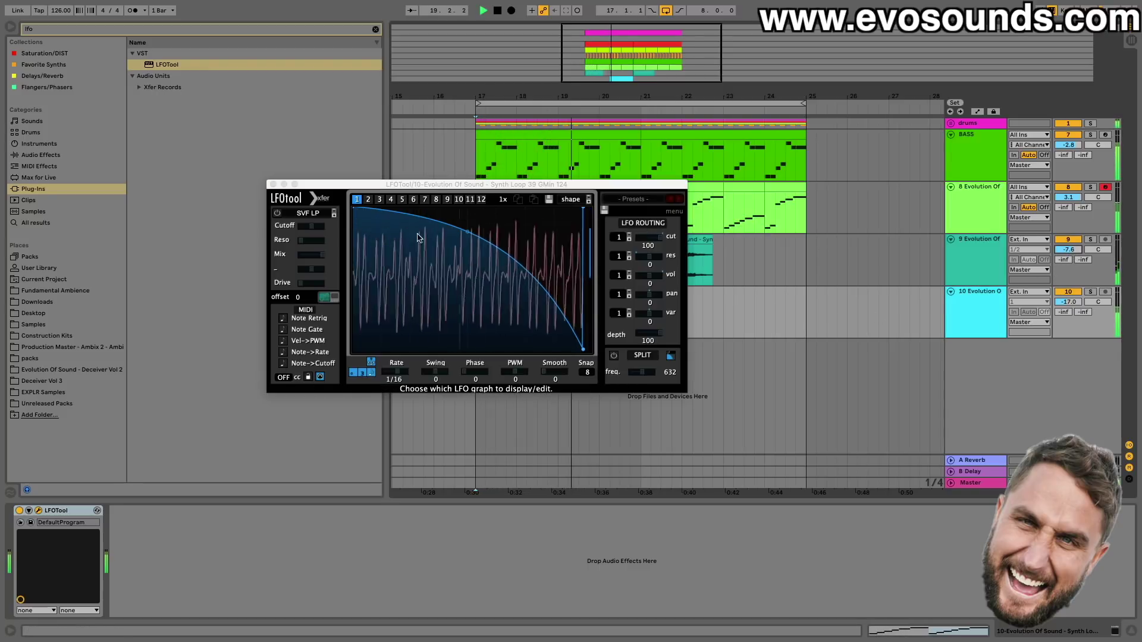
- Bend the LFO curve inward into a steep decay, enable LFOTool's SVF LP filter and close the plug-in window
{"action": "left_click_drag", "start_coordinate": [468, 232], "coordinate": [456, 274]}
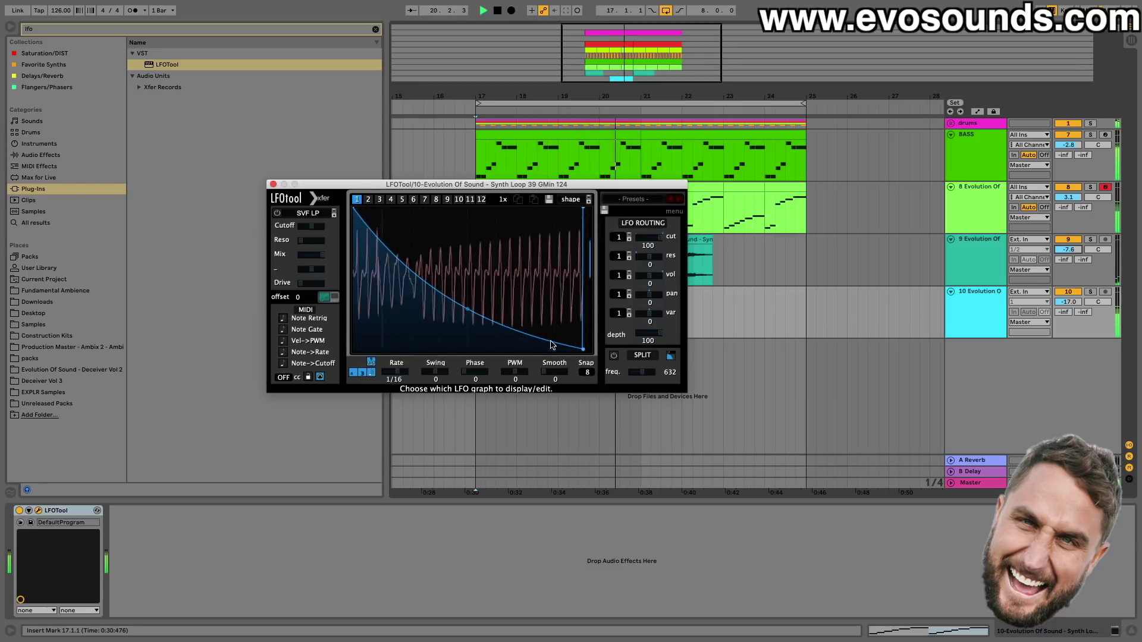
{"action": "left_click", "coordinate": [300, 230]}
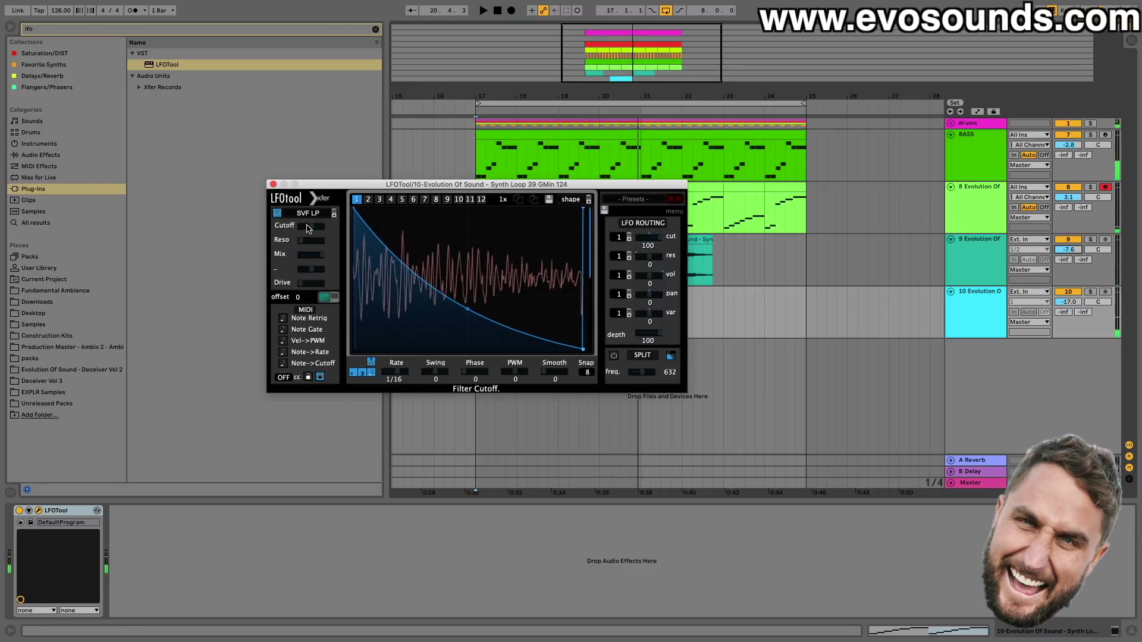
{"action": "key", "text": "super+alt+p"}
- Set the Synth Loop 39 track's volume to -9.8 dB and briefly solo it during playback
{"action": "left_click", "coordinate": [576, 290]}
{"action": "mouse_move", "coordinate": [1081, 298]}
{"action": "left_mouse_down"}
{"action": "mouse_move", "coordinate": [1081, 280]}
{"action": "mouse_move", "coordinate": [1069, 299]}
{"action": "left_mouse_up"}
{"action": "key", "text": "space"}
{"action": "left_click", "coordinate": [1090, 291]}
{"action": "left_click", "coordinate": [1090, 292]}
{"action": "left_click", "coordinate": [994, 301]}
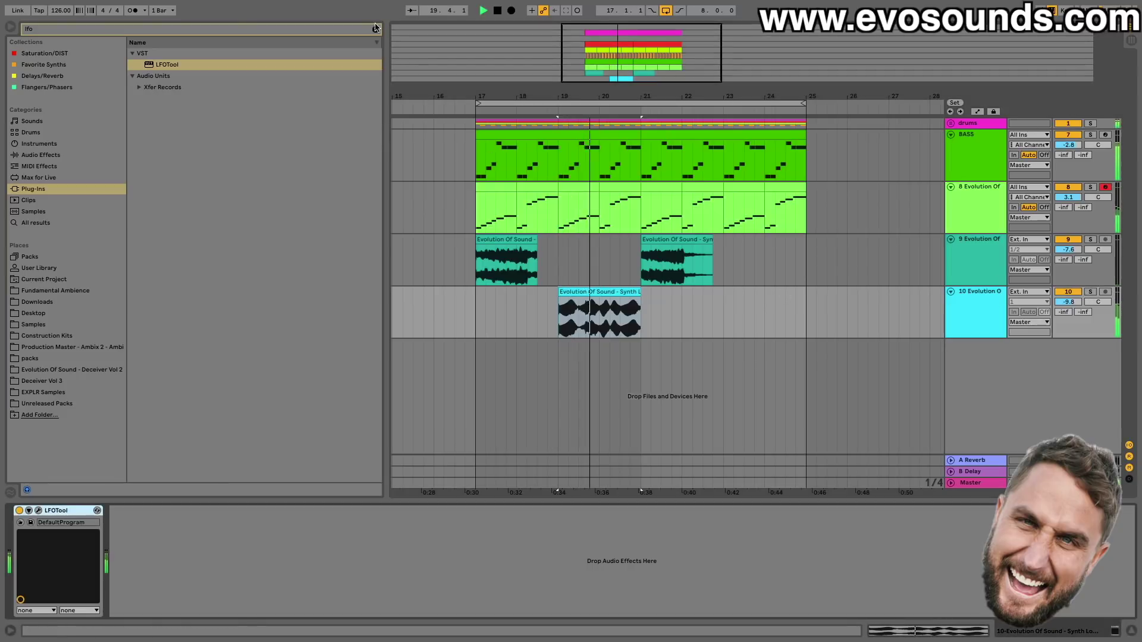
- Find EQ Eight, add it after LFOTool on the Synth Loop 39 track and make band 2 a low-cut filter
{"action": "key", "text": "ctrl+f"}
{"action": "type", "text": "EQ"}
{"action": "left_click", "coordinate": [40, 155]}
{"action": "left_click_drag", "start_coordinate": [161, 76], "coordinate": [226, 562]}
{"action": "left_click", "coordinate": [183, 602]}
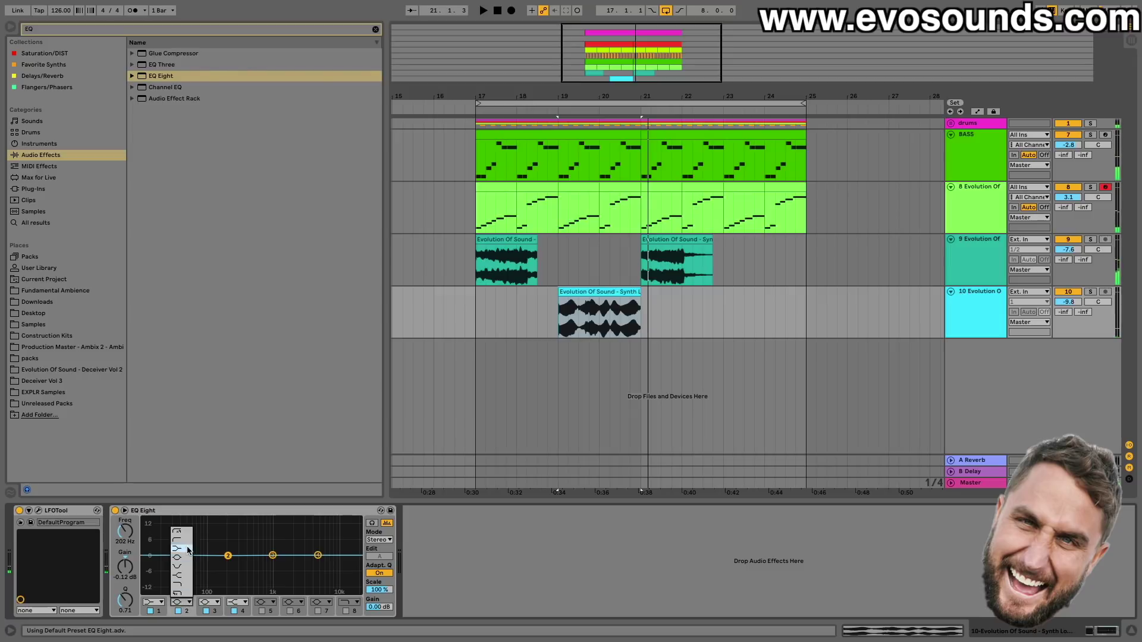
{"action": "left_click", "coordinate": [184, 544]}
- During playback, raise the EQ low cut to 484 Hz and set the volumes to -7.7 dB on track 10 and -7.3 dB on track 9
{"action": "key", "text": "space"}
{"action": "left_click_drag", "start_coordinate": [227, 556], "coordinate": [253, 560]}
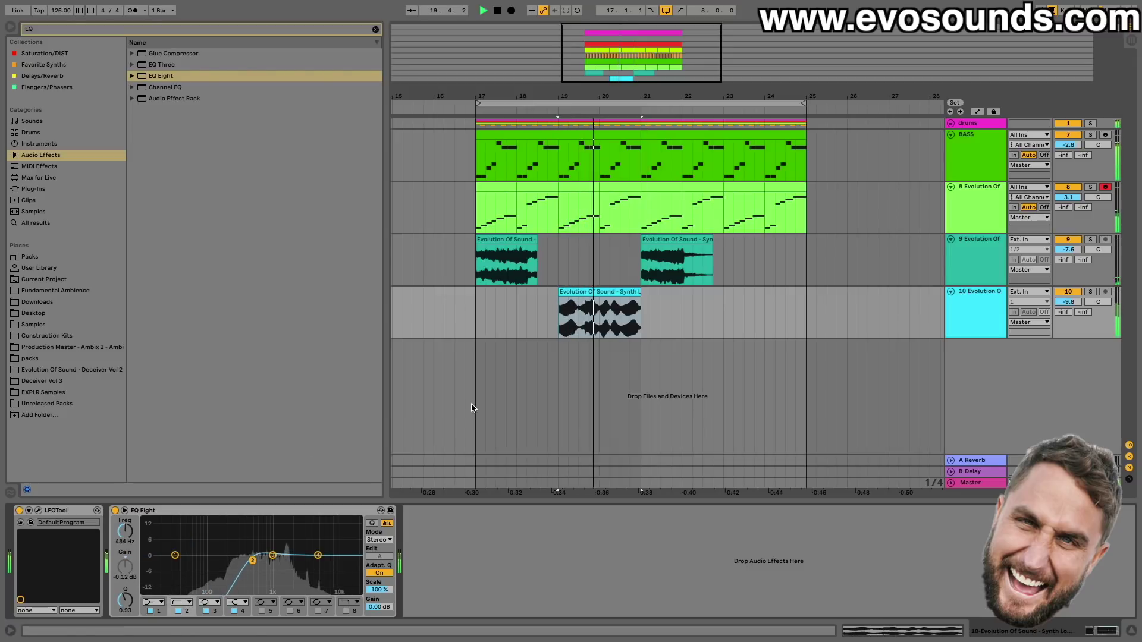
{"action": "left_click_drag", "start_coordinate": [1068, 301], "coordinate": [1068, 295]}
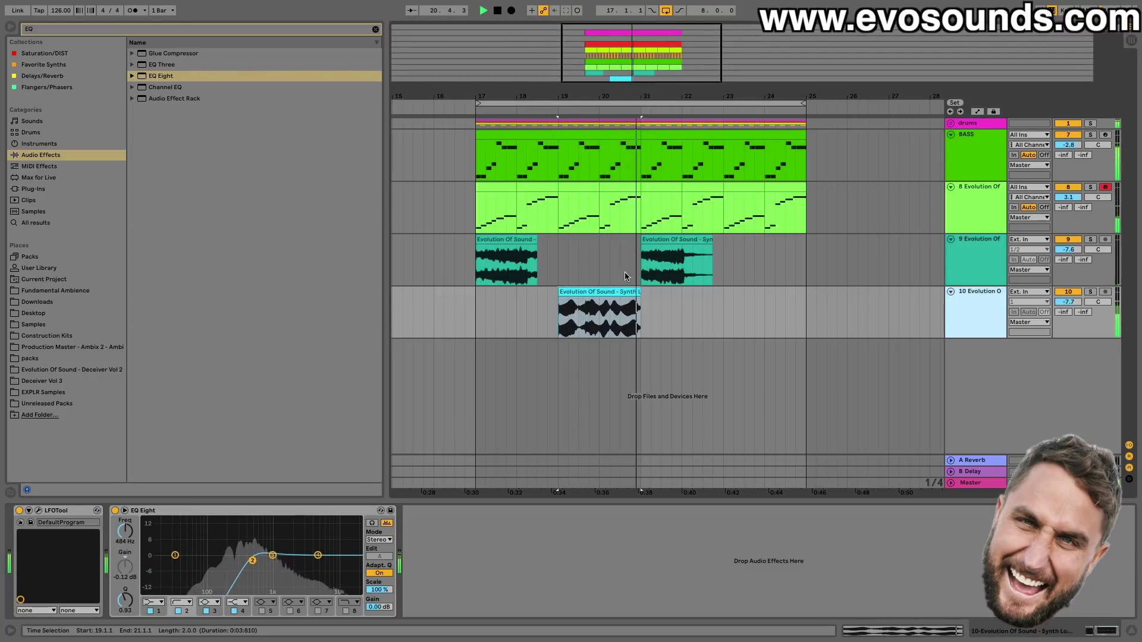
{"action": "left_click", "coordinate": [987, 277]}
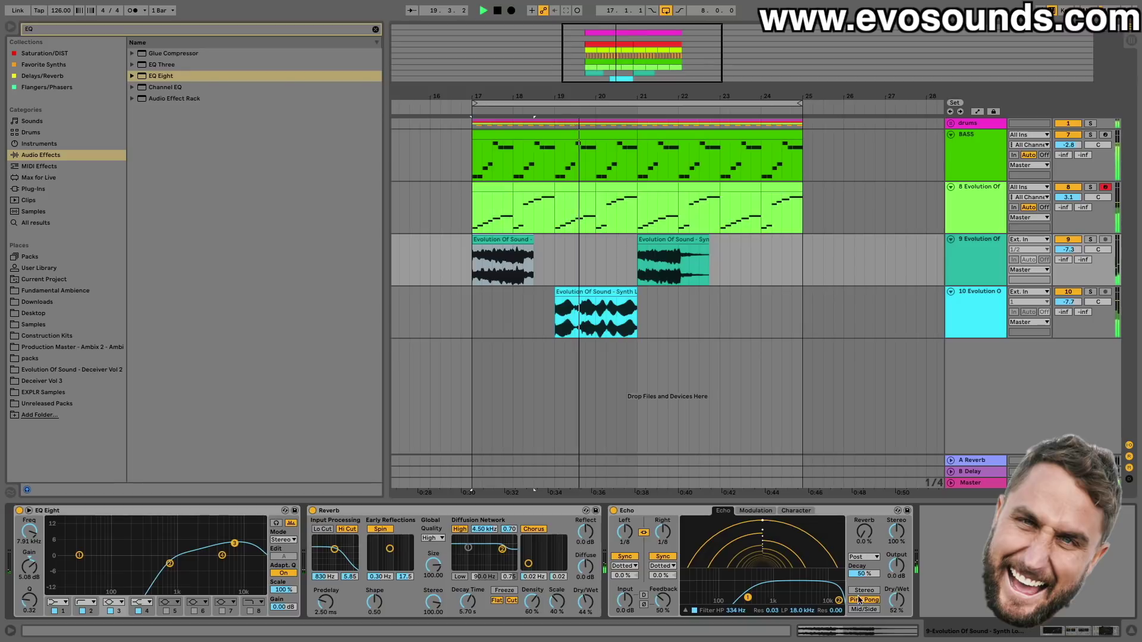
- Replace the track 10 clip at bar 19 with Deceiver Vol 3 Synth Loop 37 XMin 124 and play it
{"action": "left_click", "coordinate": [579, 295]}
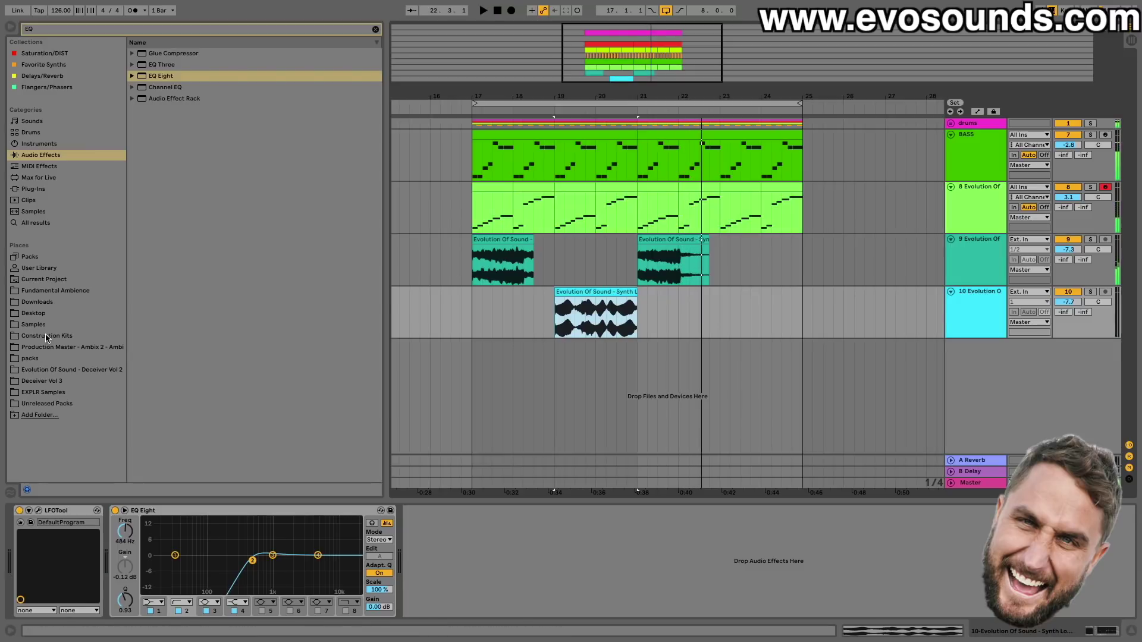
{"action": "left_click", "coordinate": [42, 379]}
{"action": "left_click", "coordinate": [375, 29]}
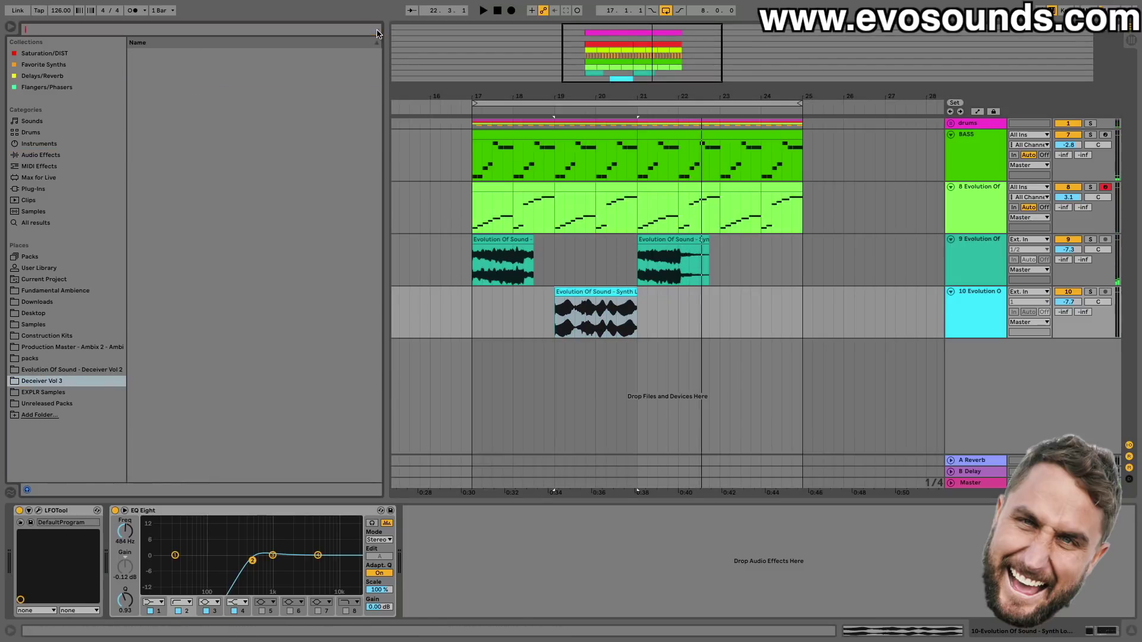
{"action": "left_click_drag", "start_coordinate": [256, 442], "coordinate": [563, 321]}
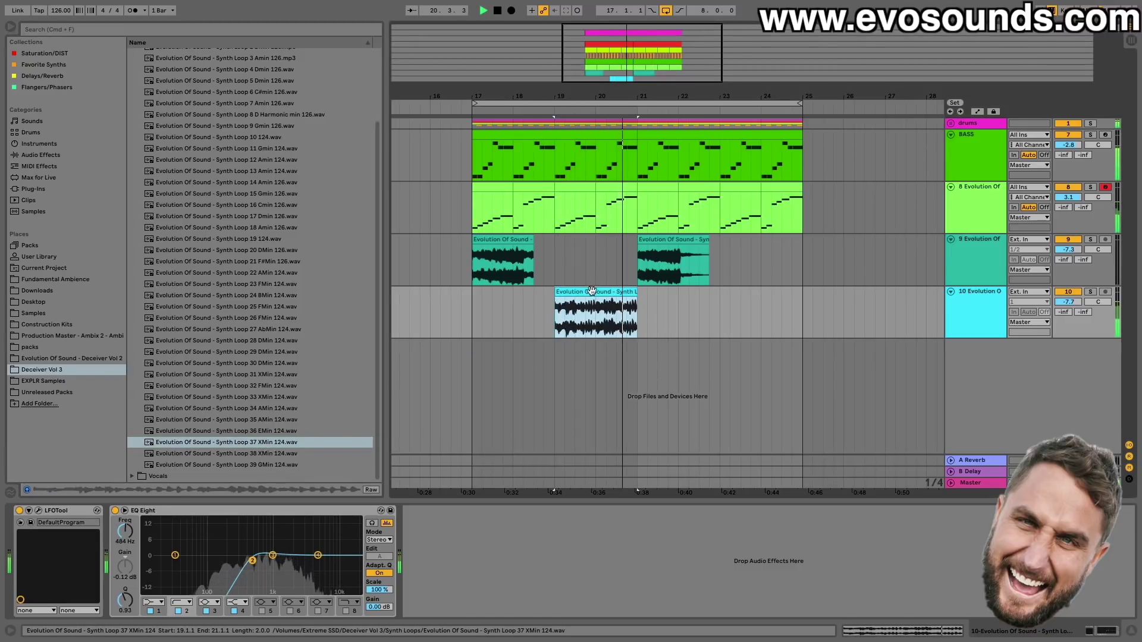
- Stop playback and audition Deceiver Vol 3 synth loops between Loop 35 and Loop 7 for another suitable sound
{"action": "left_click", "coordinate": [260, 421]}
{"action": "key", "text": "space"}
{"action": "left_click", "coordinate": [255, 409]}
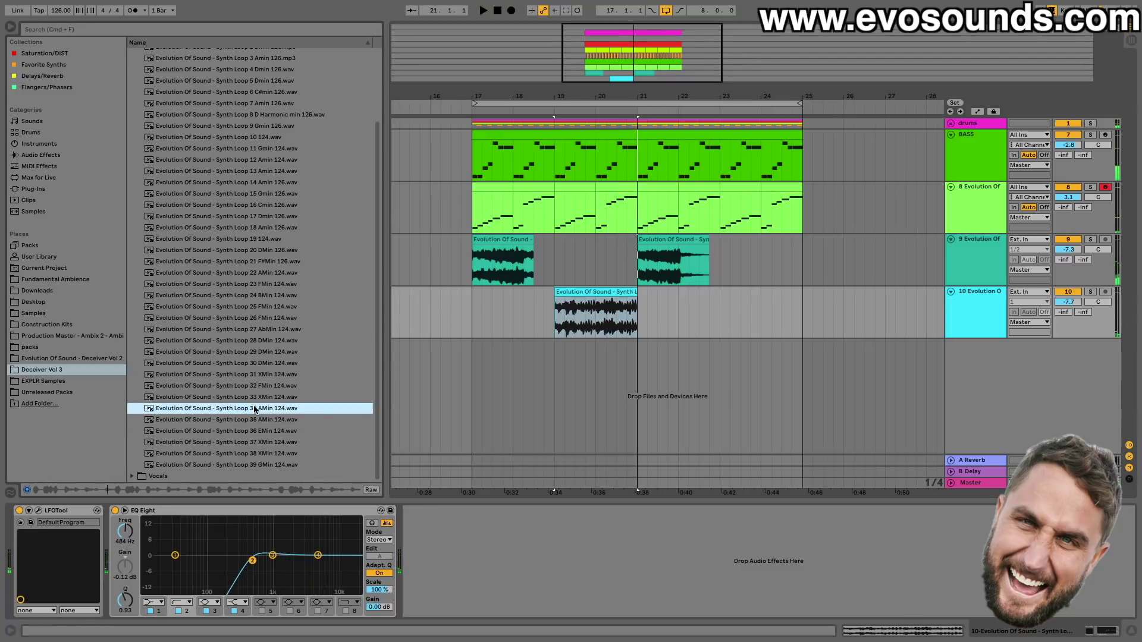
{"action": "left_click", "coordinate": [255, 374]}
{"action": "left_click", "coordinate": [255, 352]}
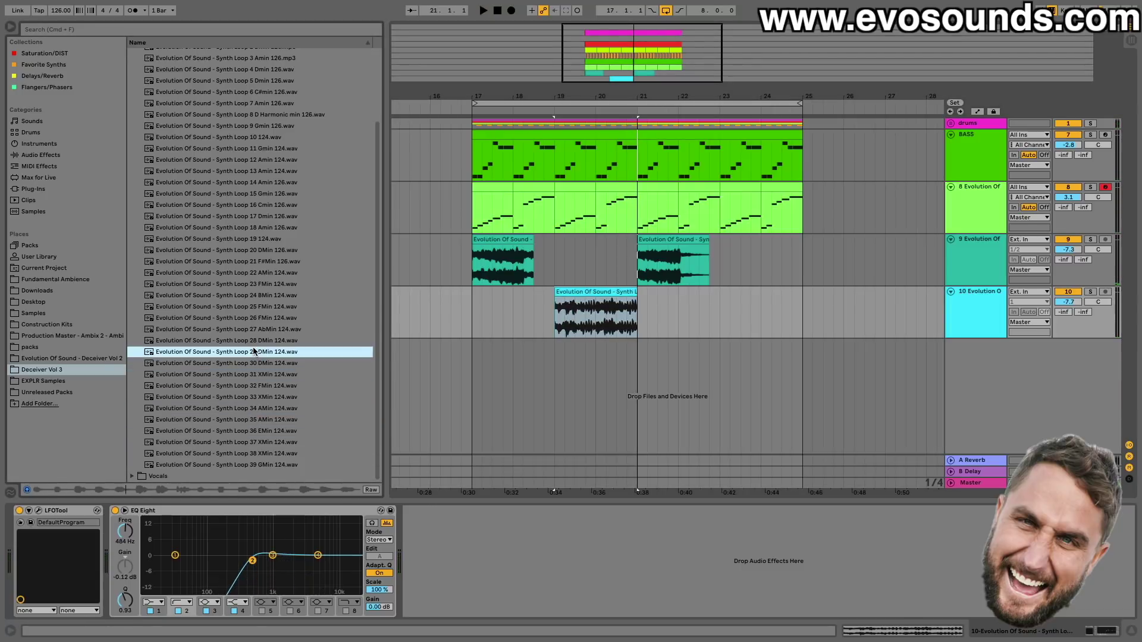
{"action": "left_click", "coordinate": [248, 318]}
{"action": "left_click", "coordinate": [250, 263]}
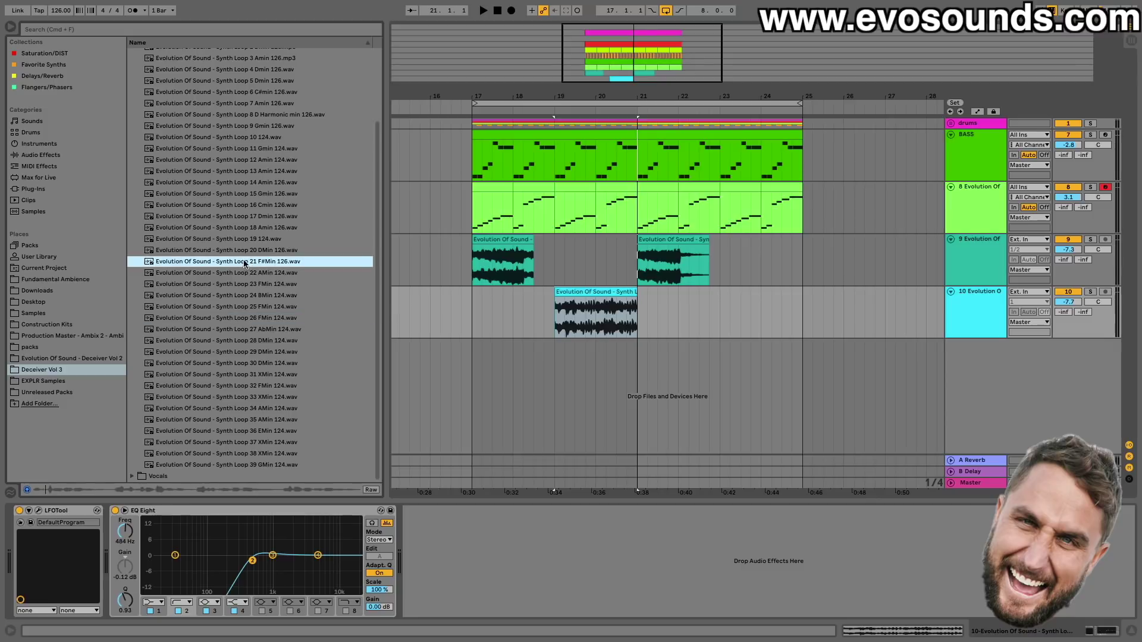
{"action": "left_click", "coordinate": [245, 231]}
{"action": "left_click", "coordinate": [249, 205]}
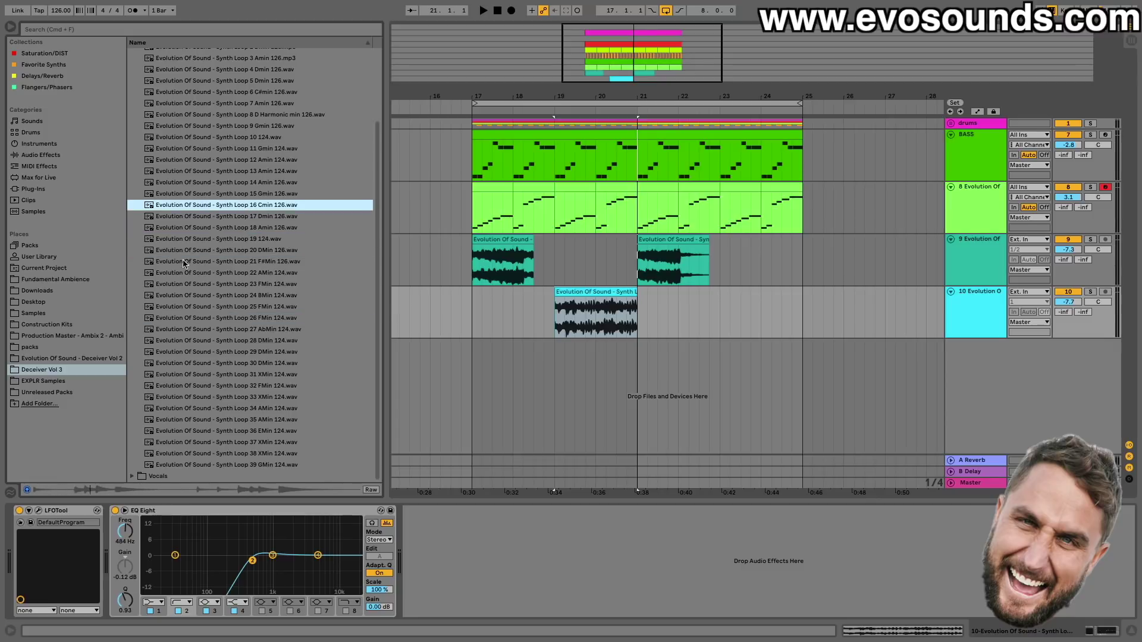
{"action": "left_click", "coordinate": [193, 161]}
{"action": "scroll", "coordinate": [154, 179], "scroll_direction": "up", "scroll_amount": 3}
{"action": "left_click", "coordinate": [232, 188]}
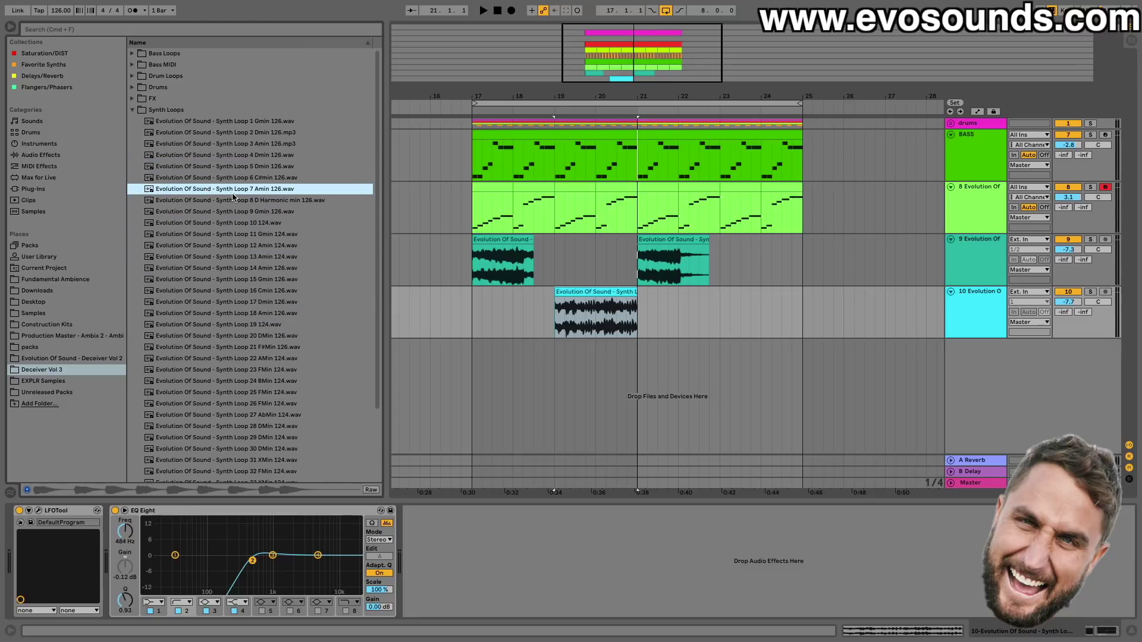
{"action": "left_click", "coordinate": [233, 200]}
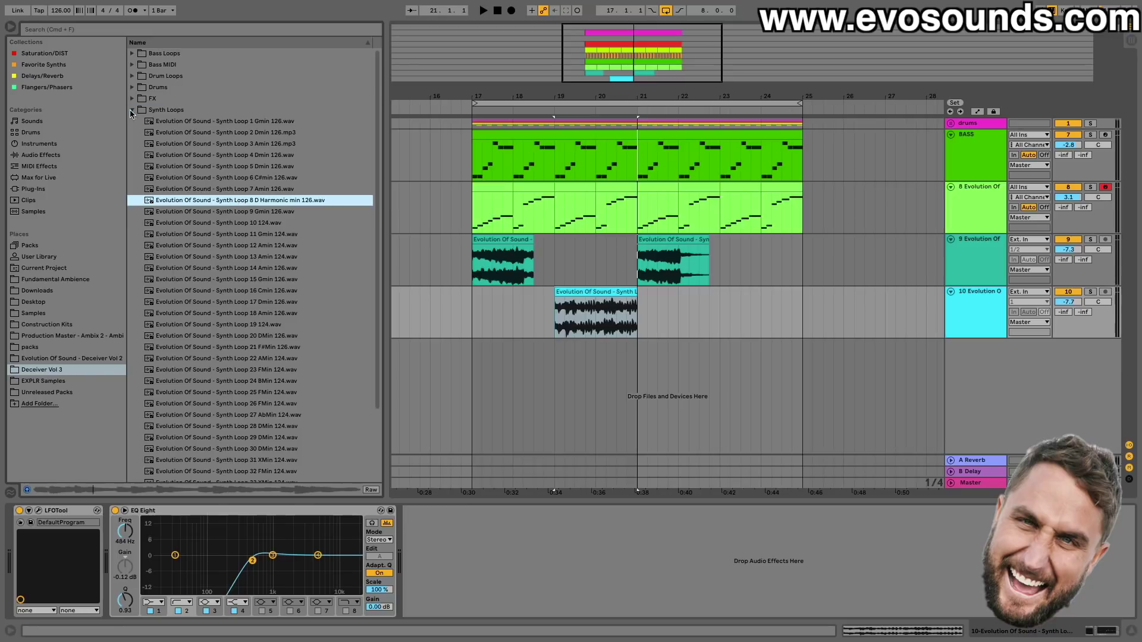
{"action": "left_click", "coordinate": [132, 109]}
{"action": "key", "text": "Up"}
{"action": "key", "text": "Up"}
{"action": "key", "text": "Up"}
{"action": "key", "text": "Right"}
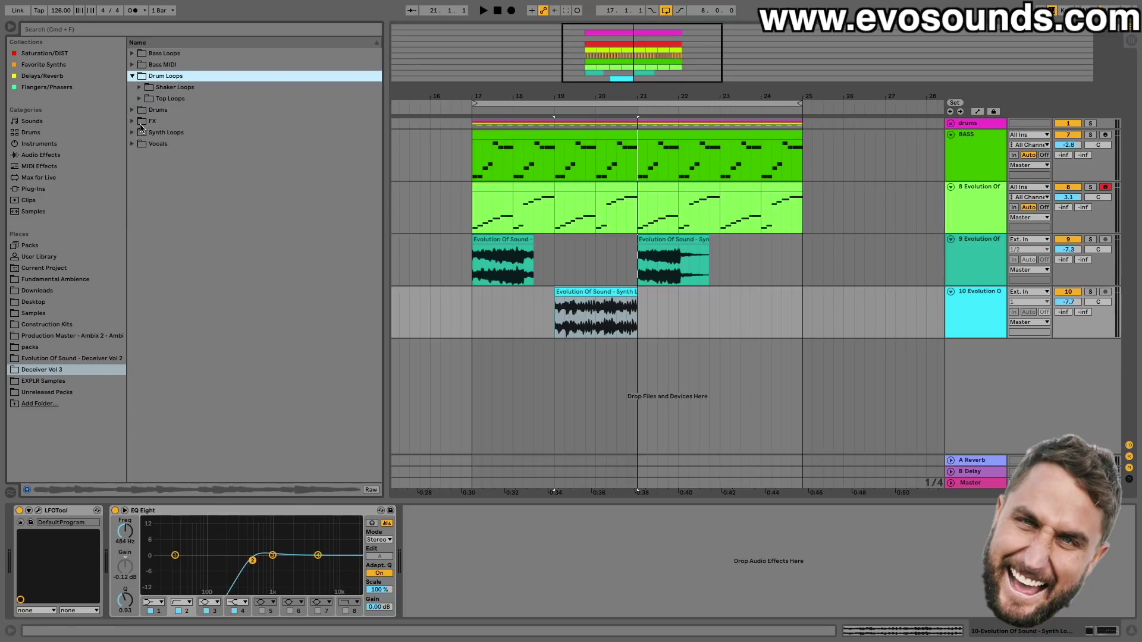
- Find the Serum plug-in and add it on a new MIDI track
{"action": "left_click", "coordinate": [54, 189]}
{"action": "left_click", "coordinate": [81, 29]}
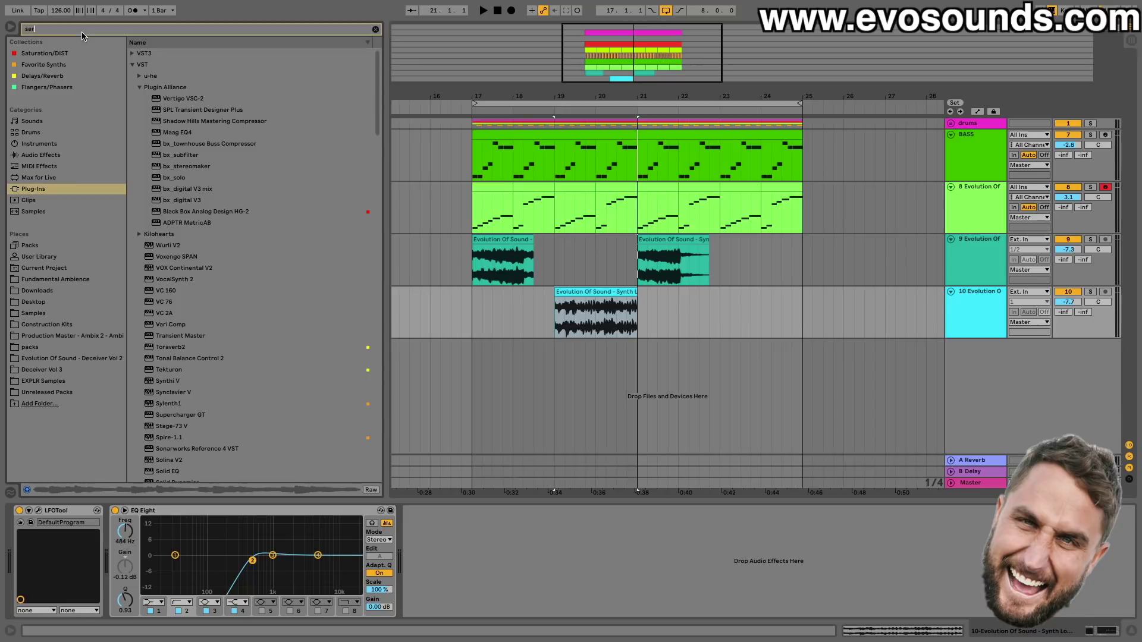
{"action": "type", "text": "ser"}
{"action": "left_click_drag", "start_coordinate": [165, 76], "coordinate": [704, 277]}
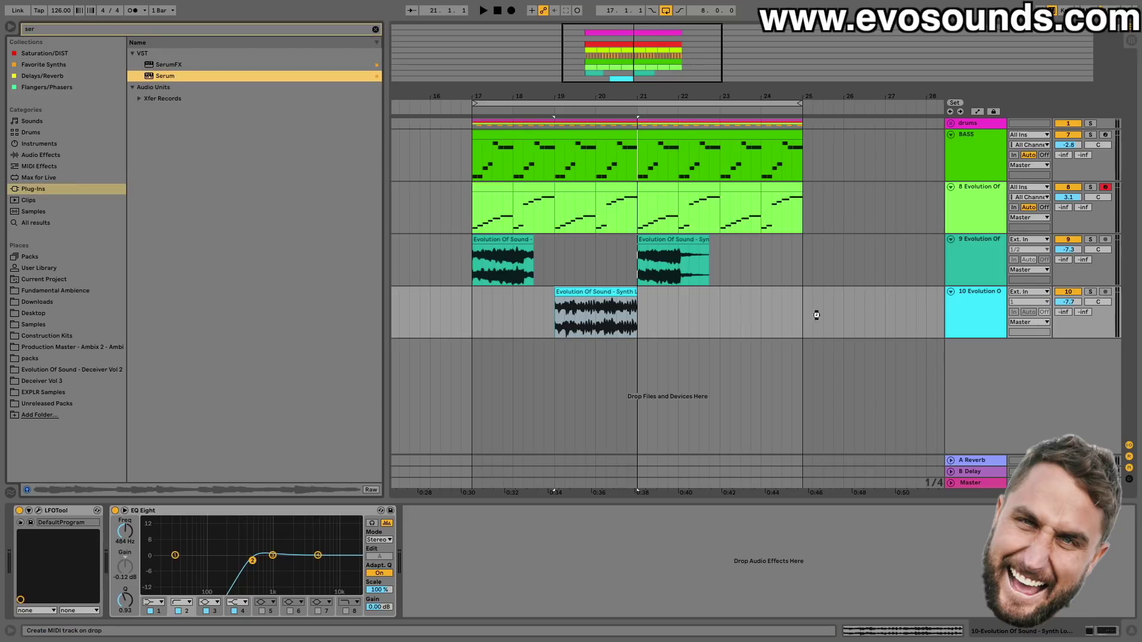
{"action": "left_click_drag", "start_coordinate": [593, 295], "coordinate": [593, 297]}
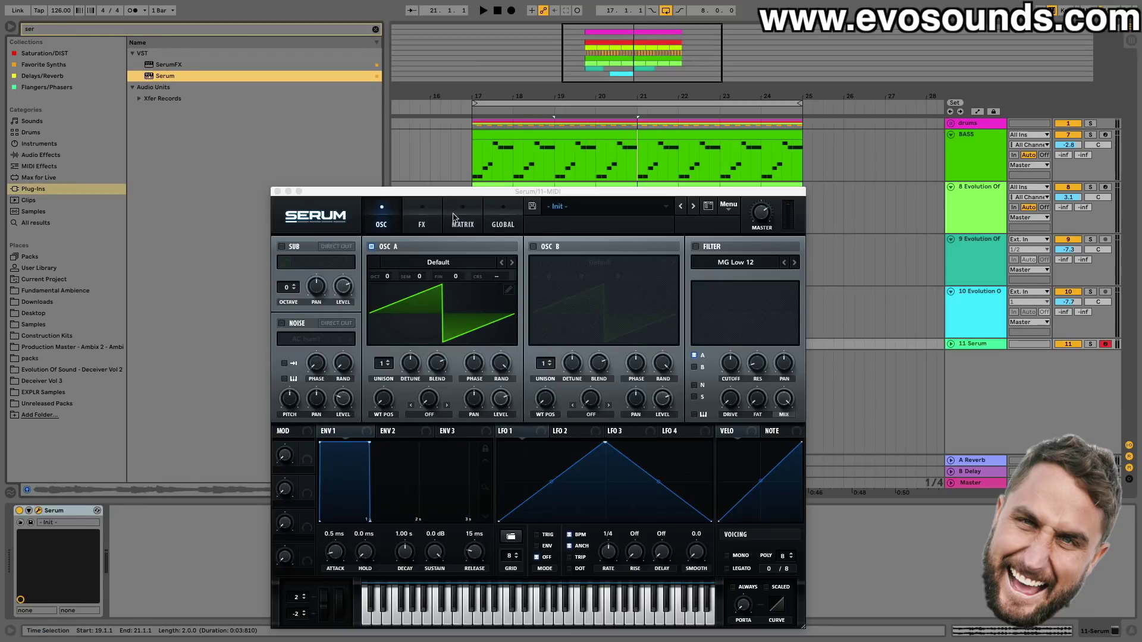
- Load the LD - Blind Peddler preset from the Deceiver Vol 3 folder in Serum
{"action": "left_click", "coordinate": [565, 208]}
{"action": "mouse_move", "coordinate": [615, 293]}
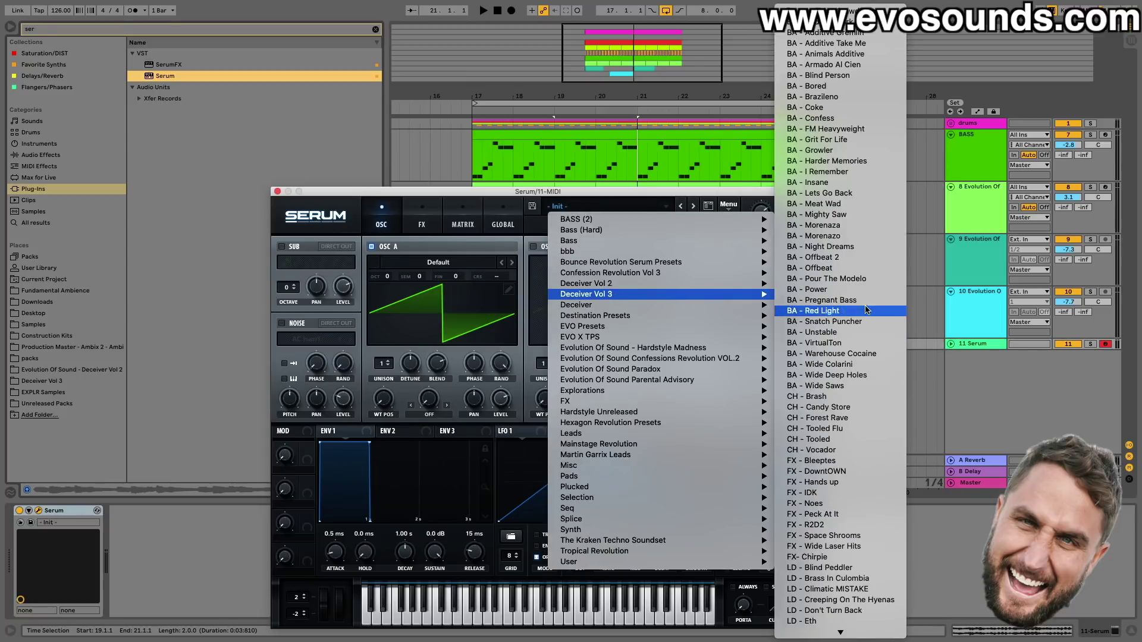
{"action": "scroll", "coordinate": [828, 515], "scroll_direction": "down", "scroll_amount": 4}
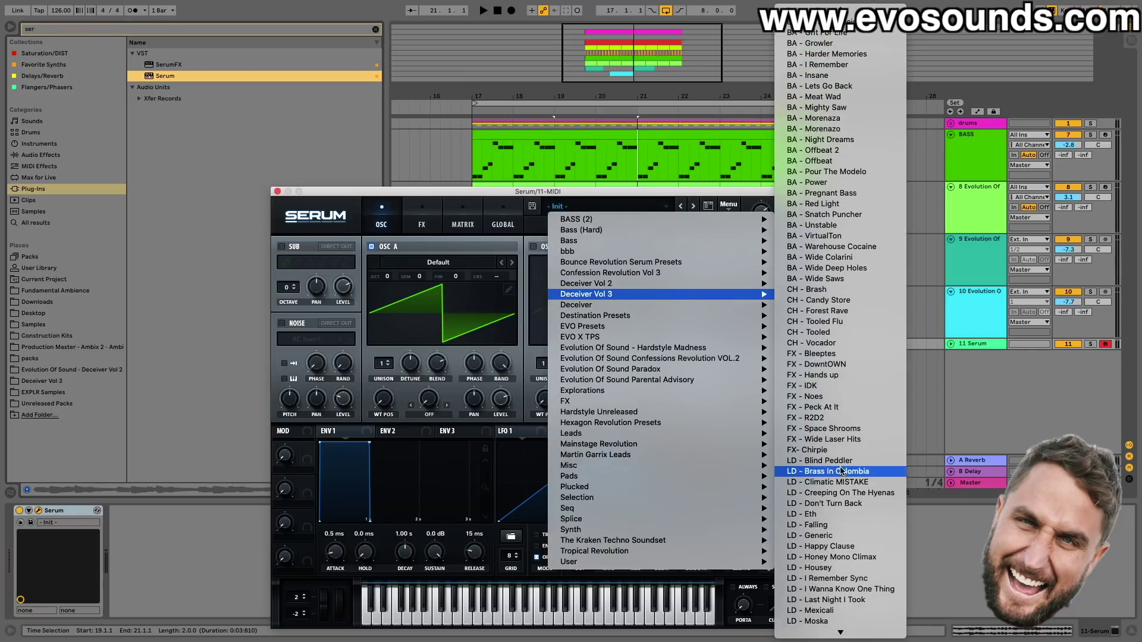
{"action": "left_click", "coordinate": [829, 530]}
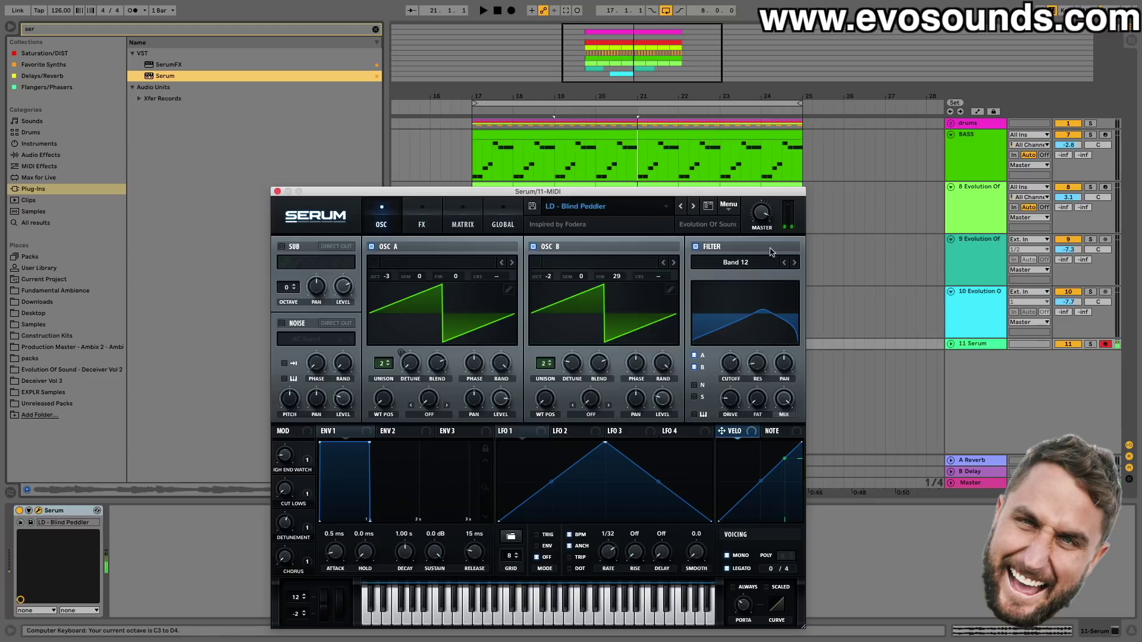
- Unfold track 11, lower its volume to -9.1 dB and close the Serum window
{"action": "left_click", "coordinate": [1034, 351]}
{"action": "left_click", "coordinate": [950, 345]}
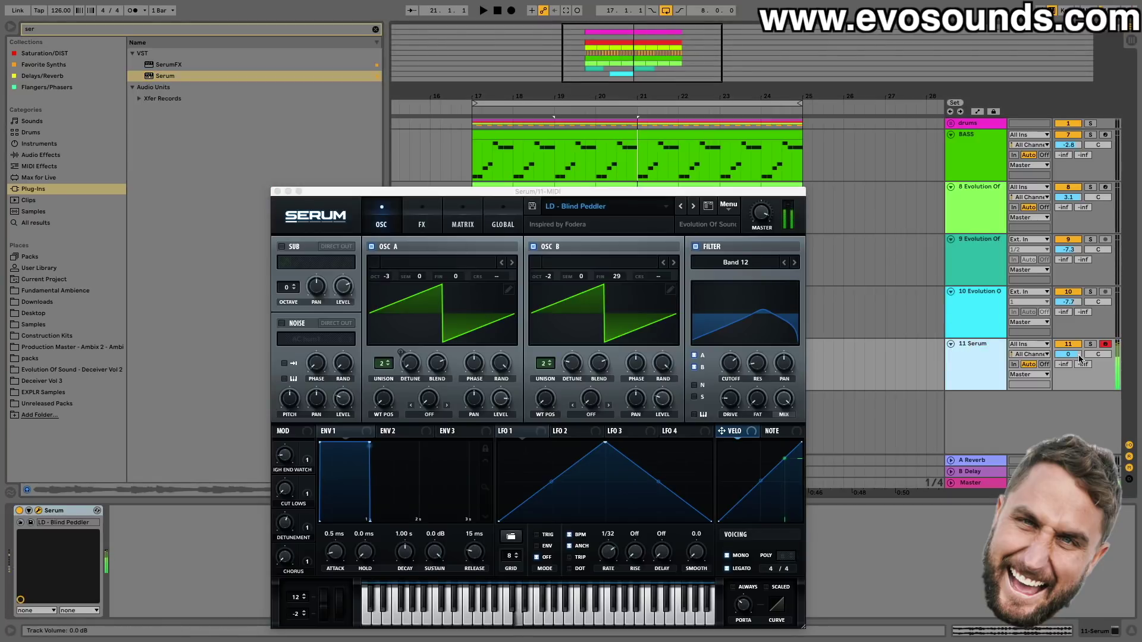
{"action": "left_click_drag", "start_coordinate": [1066, 354], "coordinate": [1066, 355]}
{"action": "left_click", "coordinate": [277, 191]}
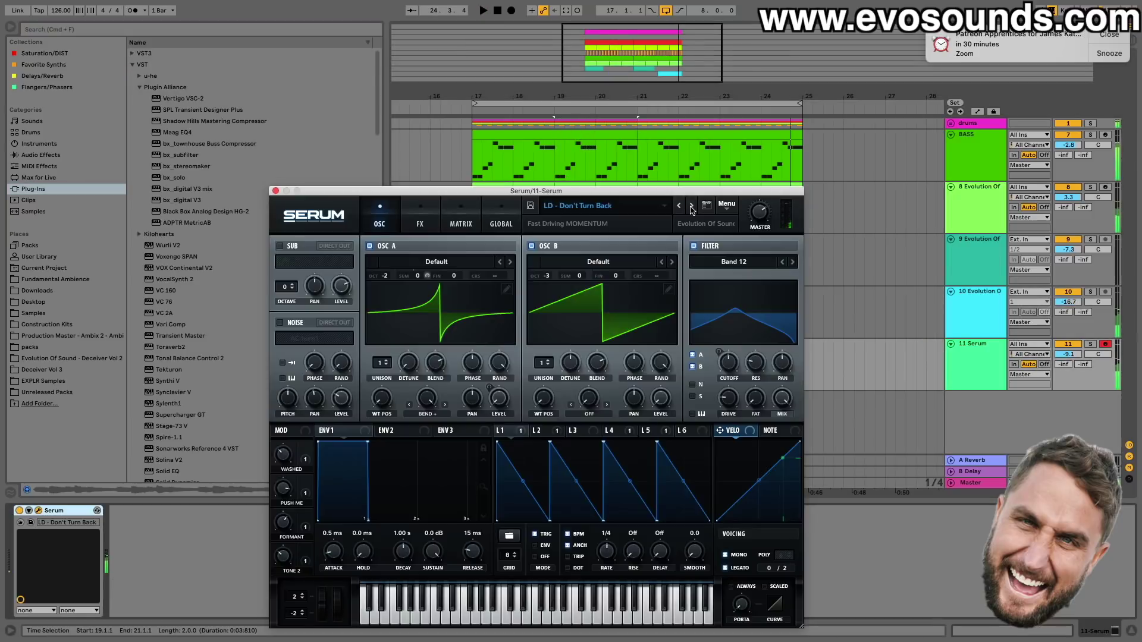
- Advance through the Serum lead presets to LD - Falling and close the plug-in window
{"action": "left_click", "coordinate": [692, 206]}
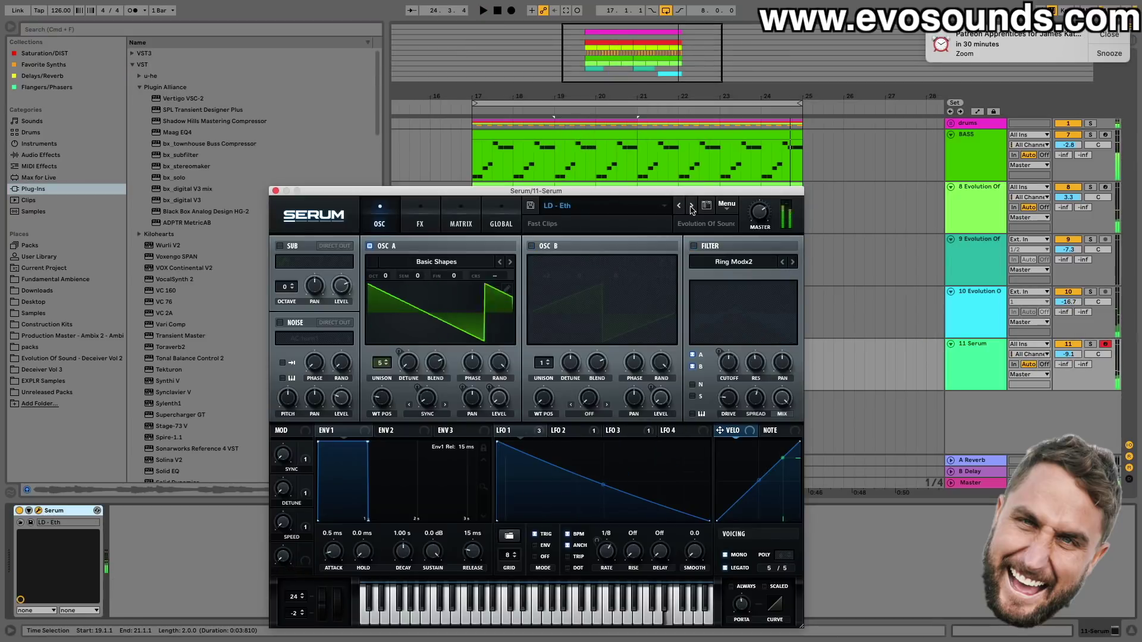
{"action": "left_click", "coordinate": [692, 206]}
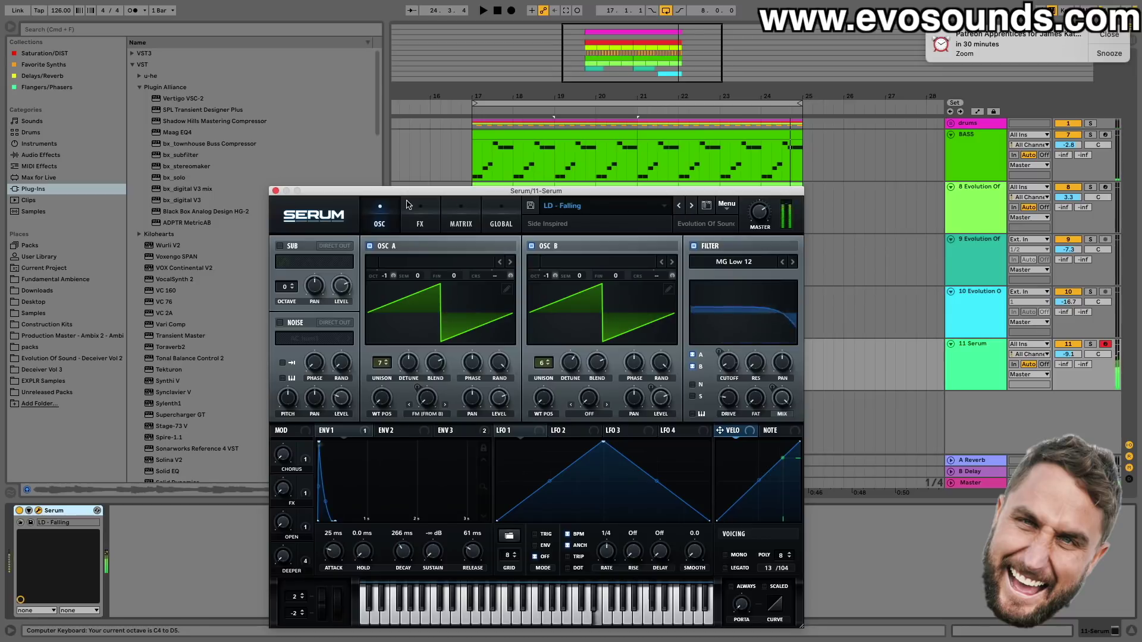
{"action": "left_click", "coordinate": [275, 190]}
- Play the groove from bar 17 and try the Serum lead over it in different keyboard octaves
{"action": "left_click", "coordinate": [473, 266]}
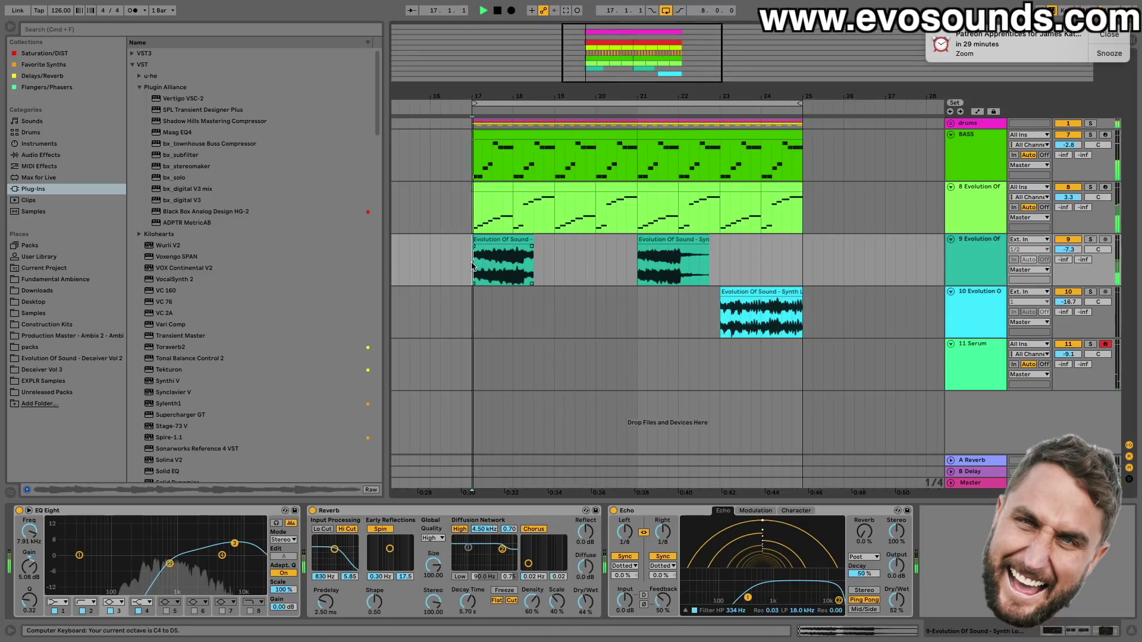
{"action": "key", "text": "x"}
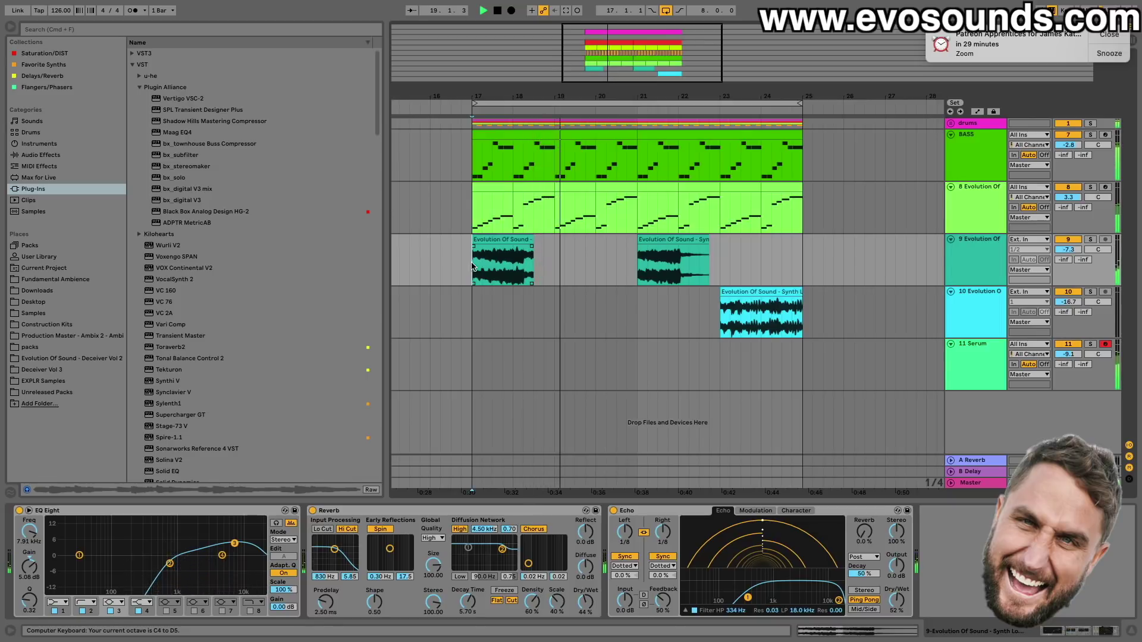
{"action": "key", "text": "z"}
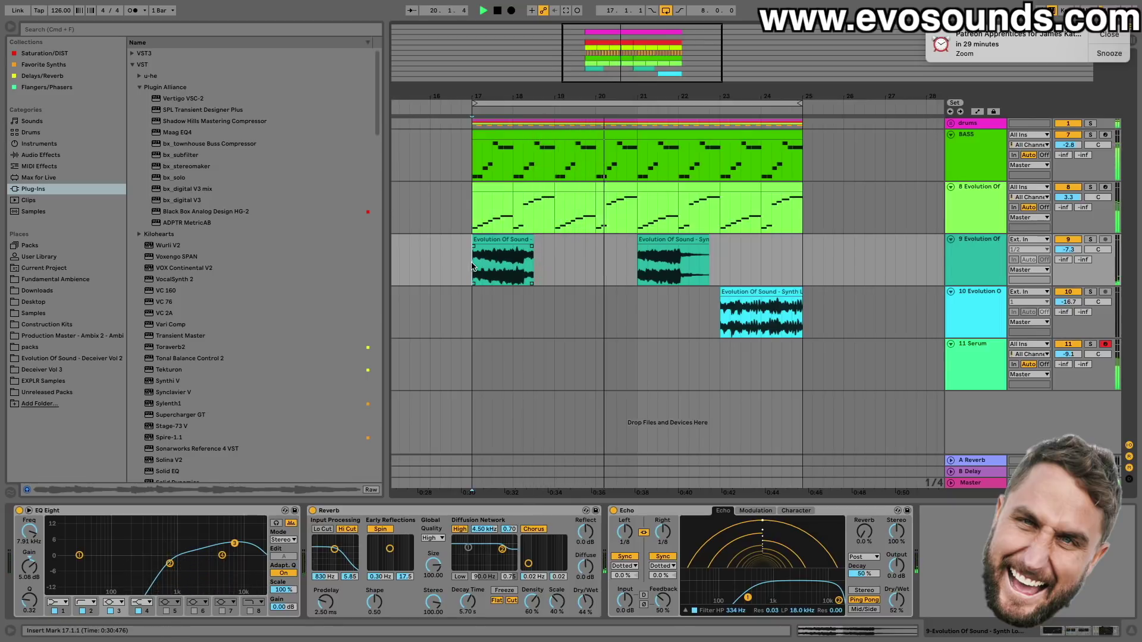
{"action": "key", "text": "z"}
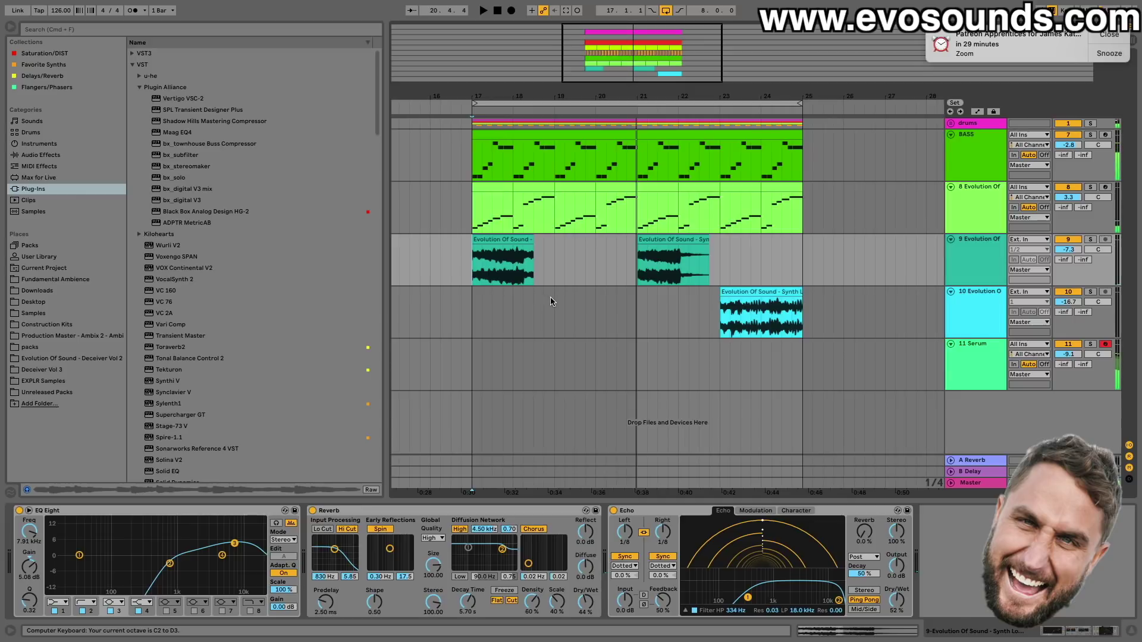
- Create a two-bar MIDI clip at bar 19 on track 11, enter a one-beat E2 note and another at beat 4, and play it
{"action": "left_click_drag", "start_coordinate": [647, 348], "coordinate": [550, 355]}
{"action": "key", "text": "super+shift+m"}
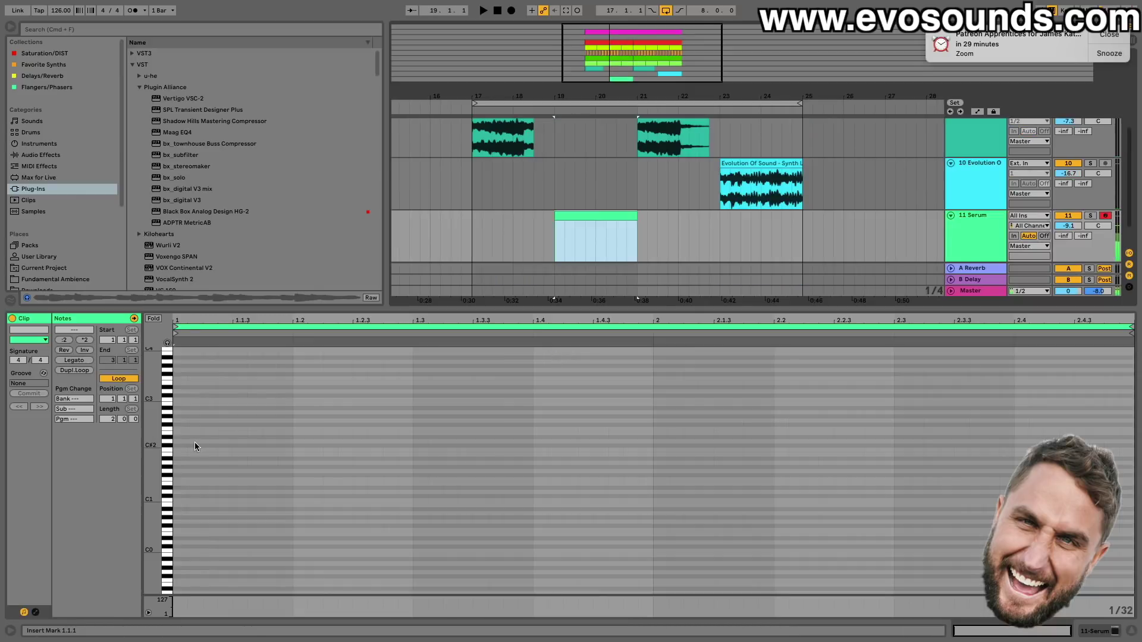
{"action": "double_click", "coordinate": [180, 436]}
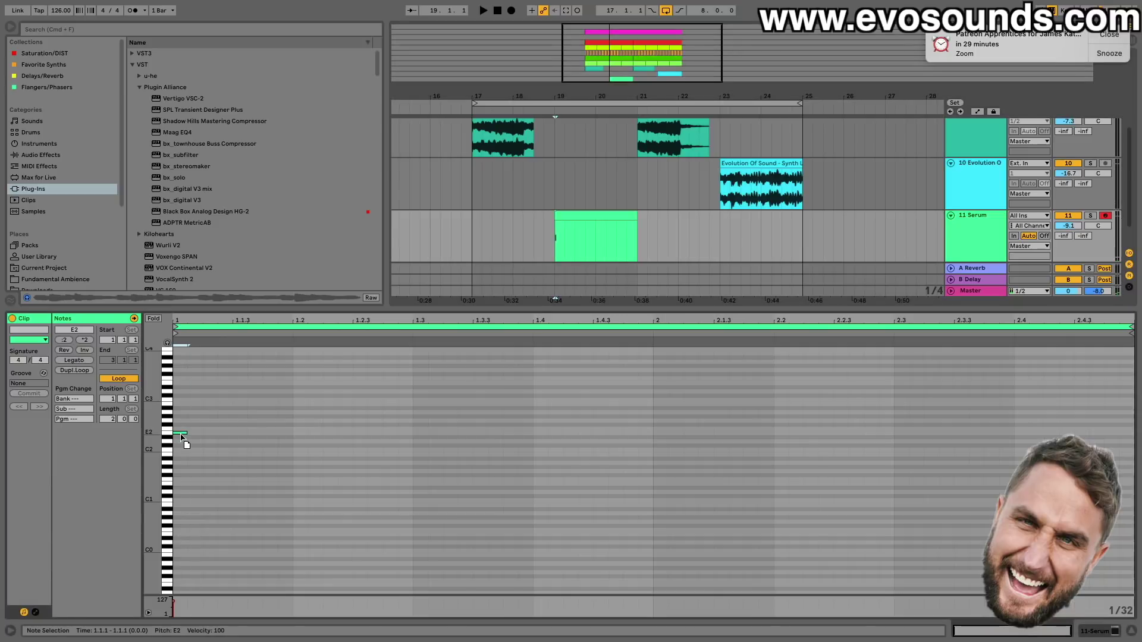
{"action": "left_click_drag", "start_coordinate": [184, 432], "coordinate": [293, 433]}
{"action": "key", "text": "space"}
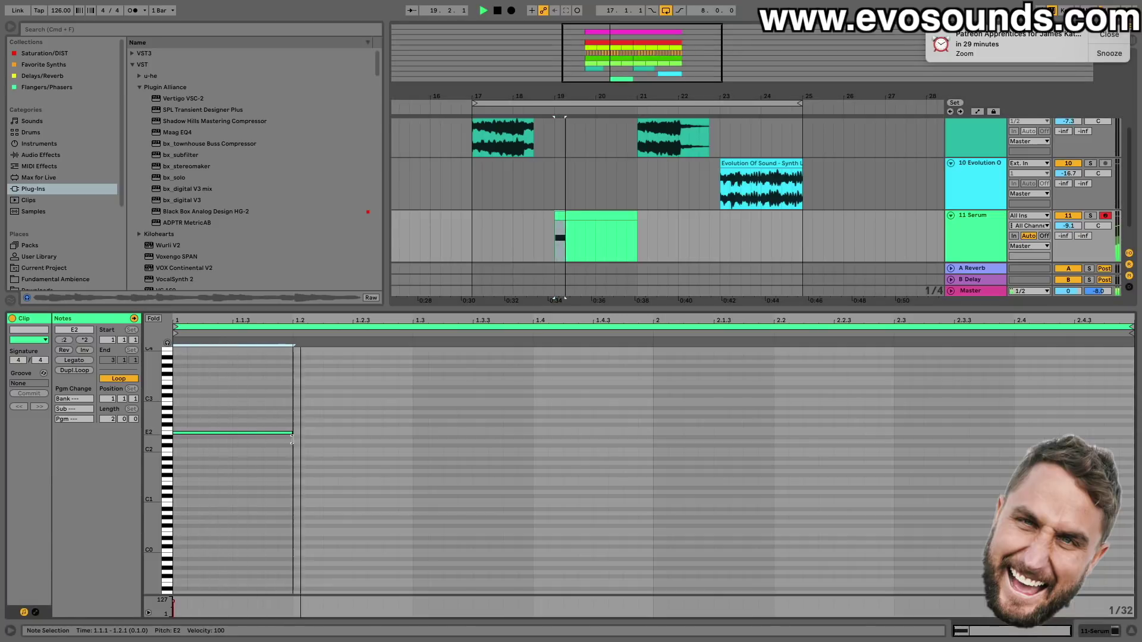
{"action": "double_click", "coordinate": [541, 435]}
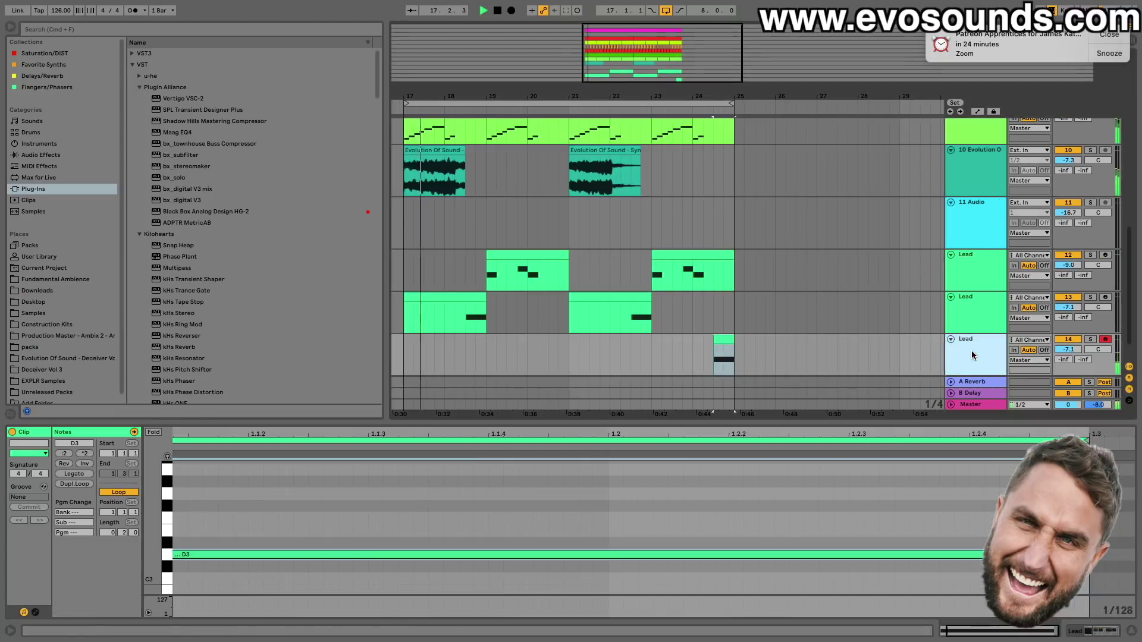
- Insert an EQ Eight between Serum and Reverb on Lead track 14 and set a low cut at 272 Hz
{"action": "double_click", "coordinate": [972, 351]}
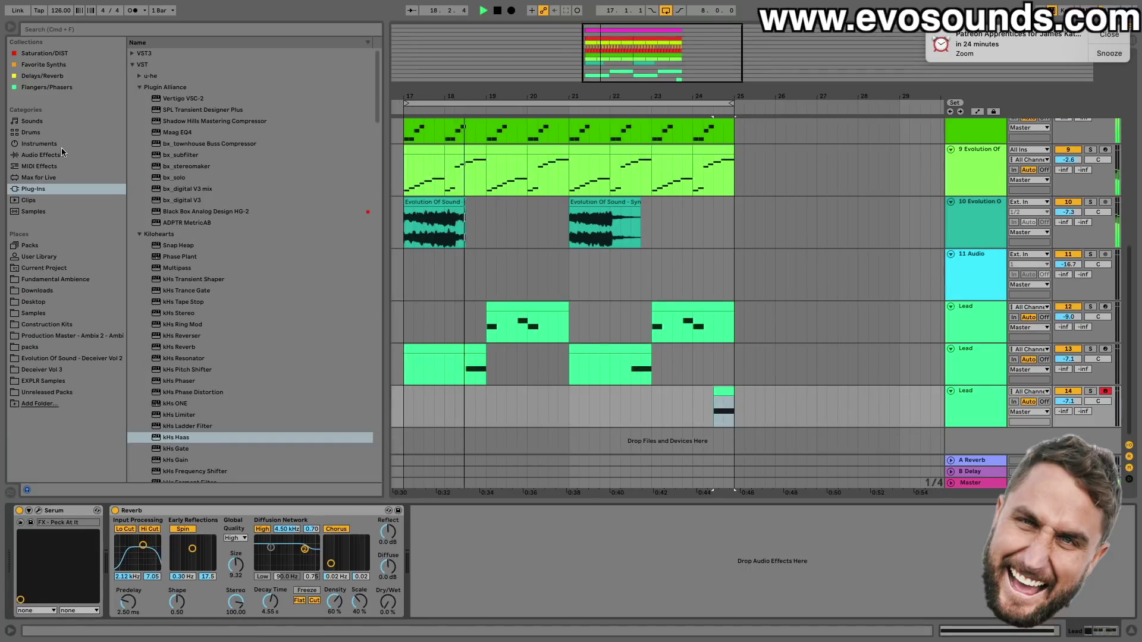
{"action": "left_click", "coordinate": [40, 155]}
{"action": "key", "text": "super+f"}
{"action": "type", "text": "eq"}
{"action": "left_click_drag", "start_coordinate": [160, 75], "coordinate": [284, 572]}
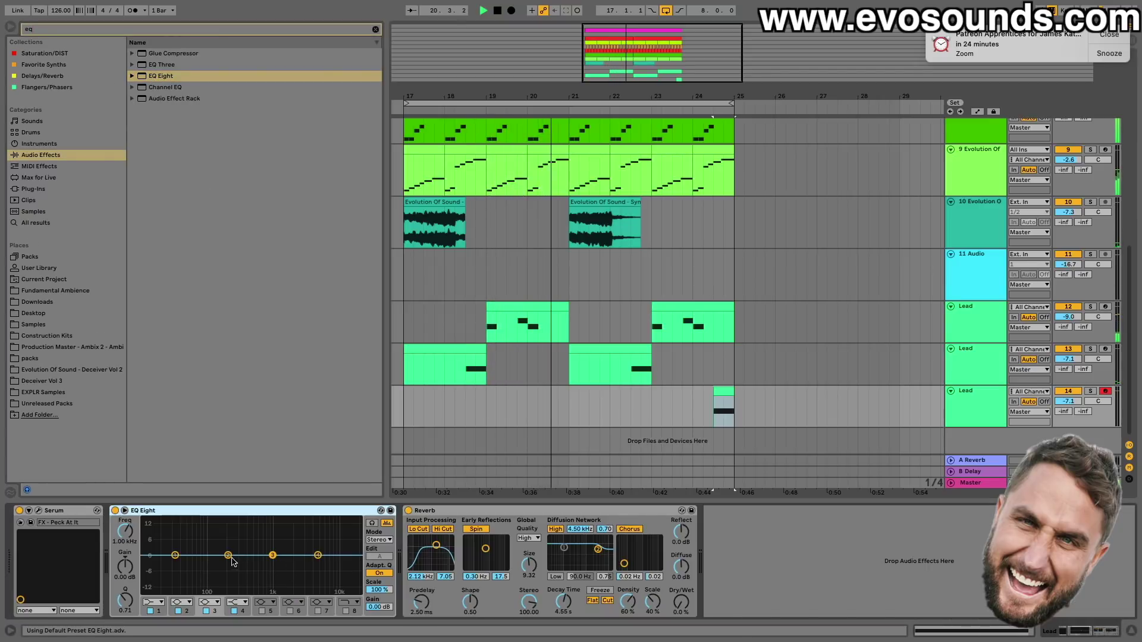
{"action": "left_click", "coordinate": [182, 603]}
{"action": "left_click", "coordinate": [182, 543]}
{"action": "left_click_drag", "start_coordinate": [229, 563], "coordinate": [236, 564]}
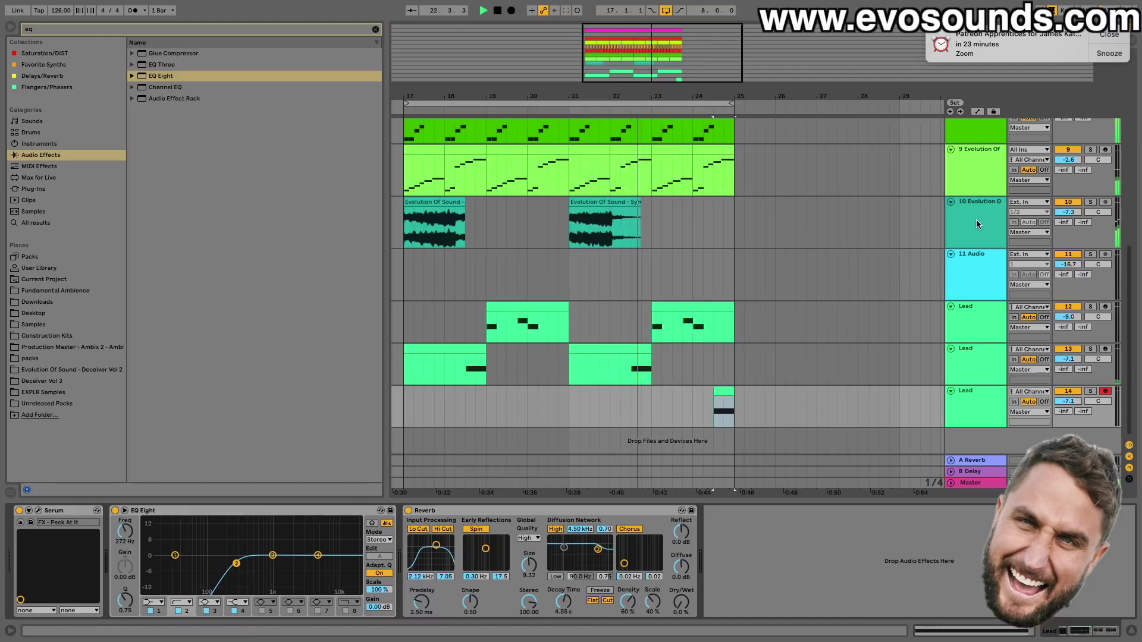
- Raise the track 9 volume to -0.6 dB and deactivate track 10 and the Lead tracks 12, 13 and 14
{"action": "left_click_drag", "start_coordinate": [1068, 171], "coordinate": [1065, 165]}
{"action": "scroll", "coordinate": [772, 205], "scroll_direction": "up", "scroll_amount": 3}
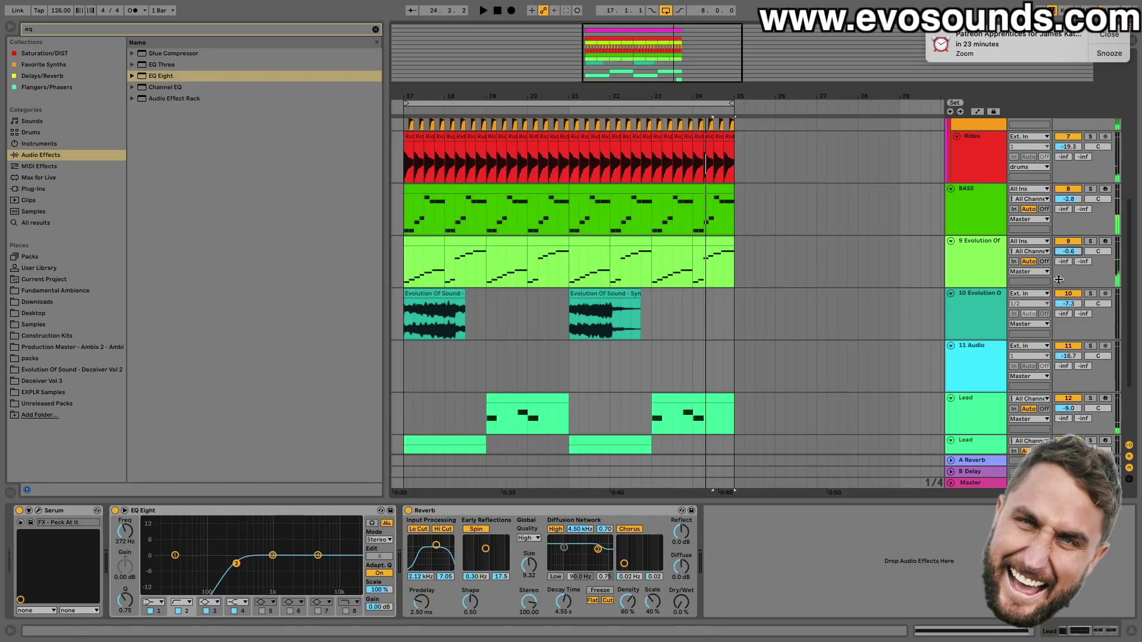
{"action": "left_click", "coordinate": [1065, 348]}
{"action": "scroll", "coordinate": [1065, 351], "scroll_direction": "down", "scroll_amount": 2}
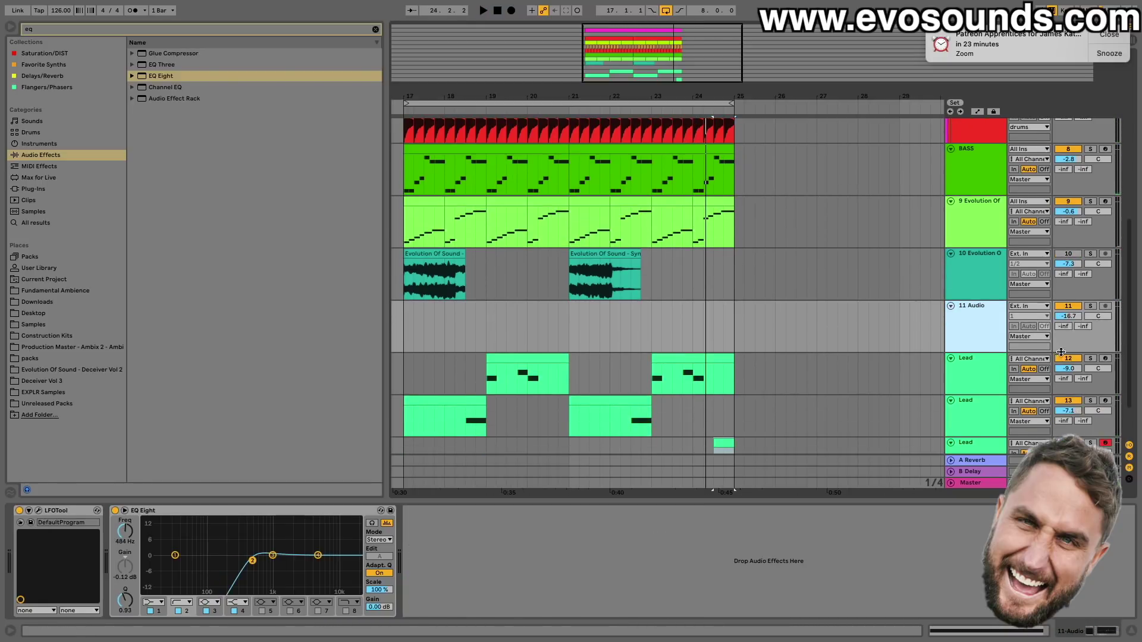
{"action": "left_click", "coordinate": [1067, 358]}
{"action": "scroll", "coordinate": [1065, 366], "scroll_direction": "down", "scroll_amount": 1}
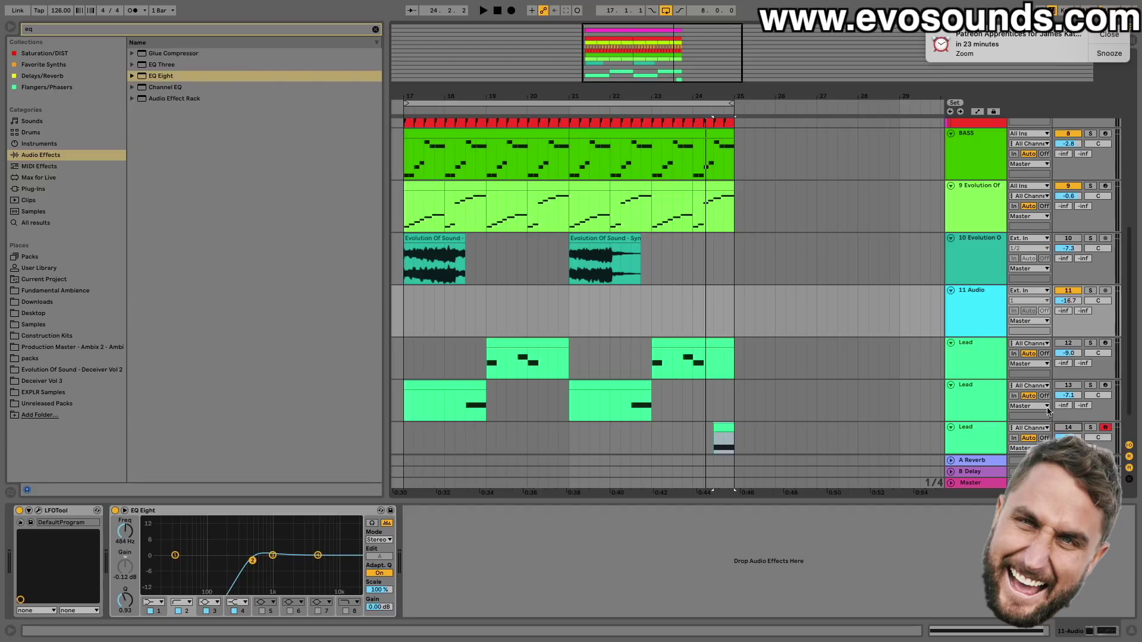
{"action": "scroll", "coordinate": [453, 275], "scroll_direction": "down", "scroll_amount": 1}
- Play the groove in the mixer view and set the volumes to -2.6 dB on BASS and 0.3 dB on track 9
{"action": "scroll", "coordinate": [453, 275], "scroll_direction": "up", "scroll_amount": 5}
{"action": "scroll", "coordinate": [453, 275], "scroll_direction": "up", "scroll_amount": 3}
{"action": "left_click", "coordinate": [432, 167]}
{"action": "key", "text": "space"}
{"action": "key", "text": "Tab"}
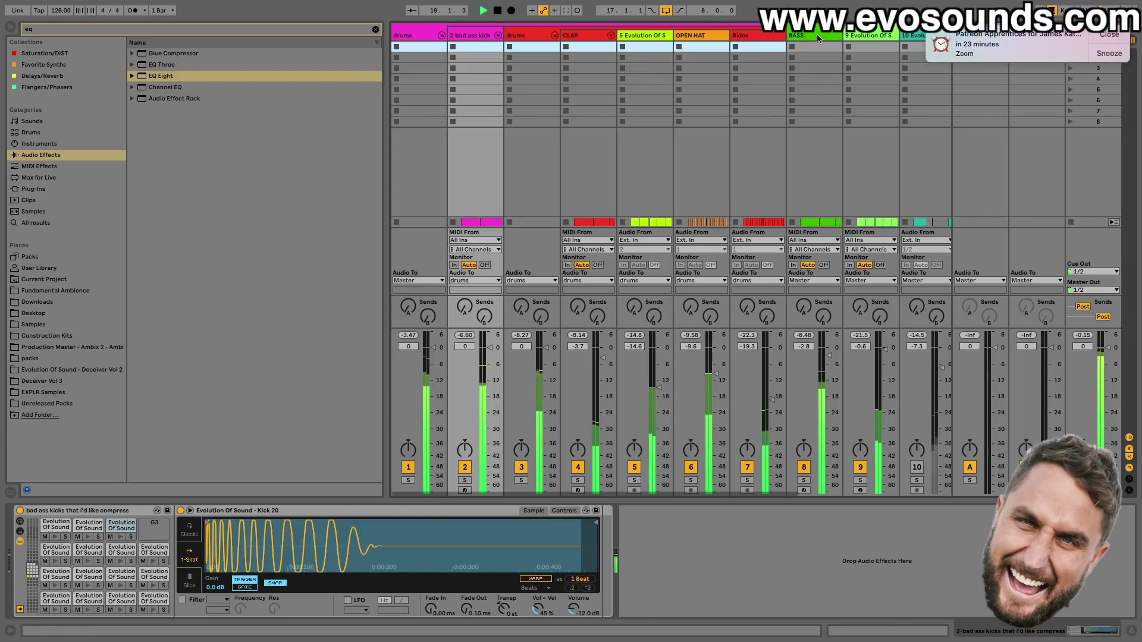
{"action": "left_click", "coordinate": [826, 357]}
{"action": "left_click_drag", "start_coordinate": [829, 355], "coordinate": [828, 355]}
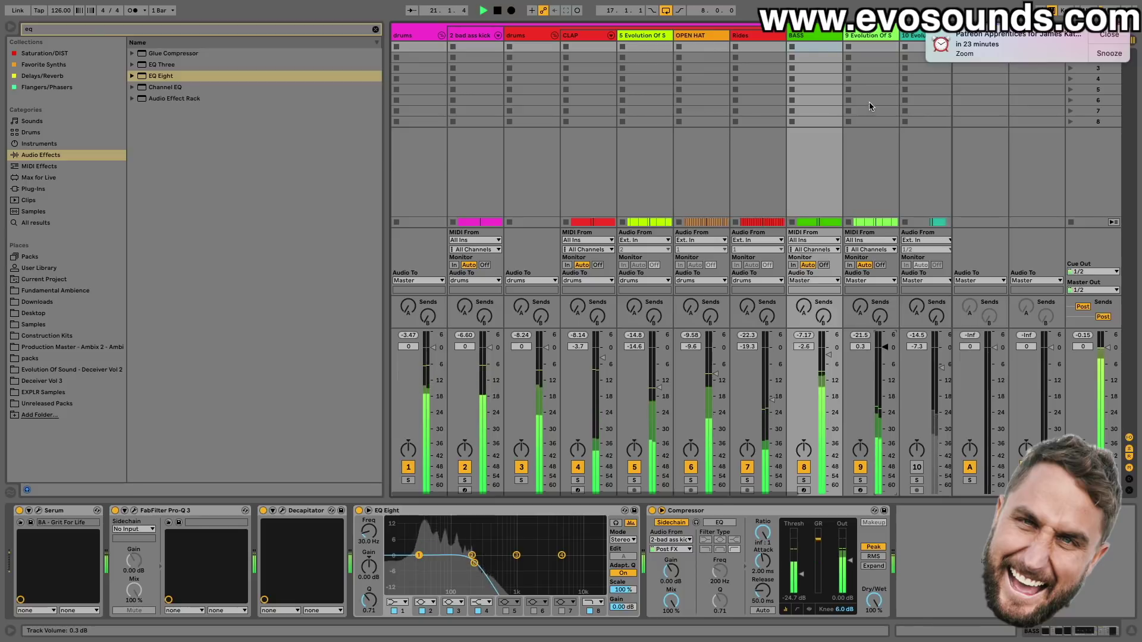
- Turn off kHs Haas on the track 9 vocal and set its Echo filter to HP 264 Hz and LP 1.30 kHz
{"action": "key", "text": "Right"}
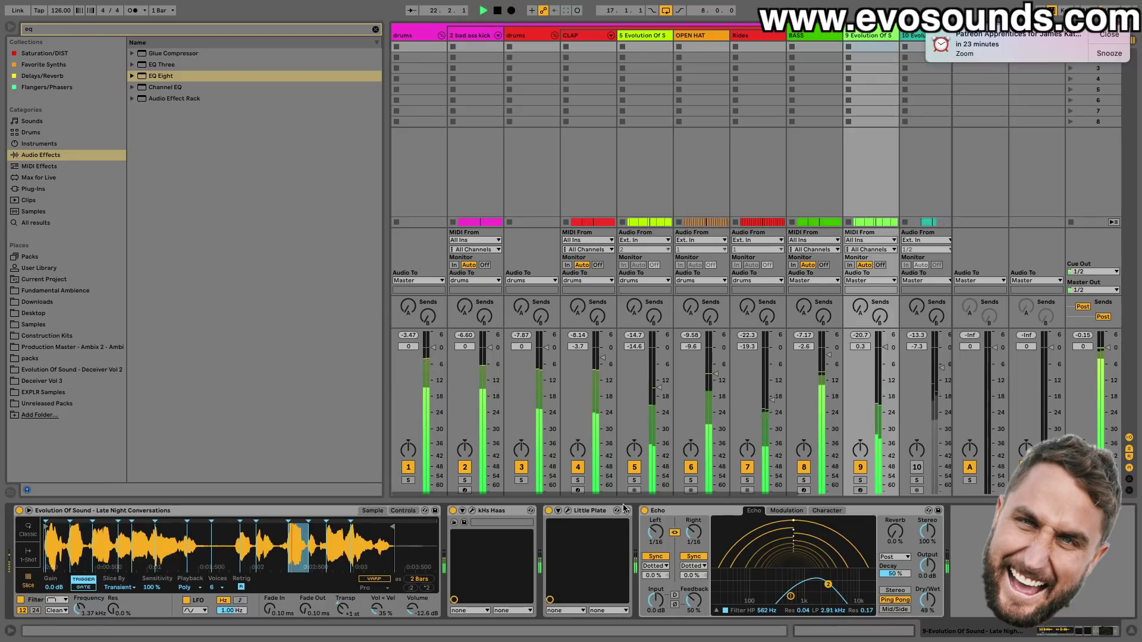
{"action": "left_click", "coordinate": [453, 512]}
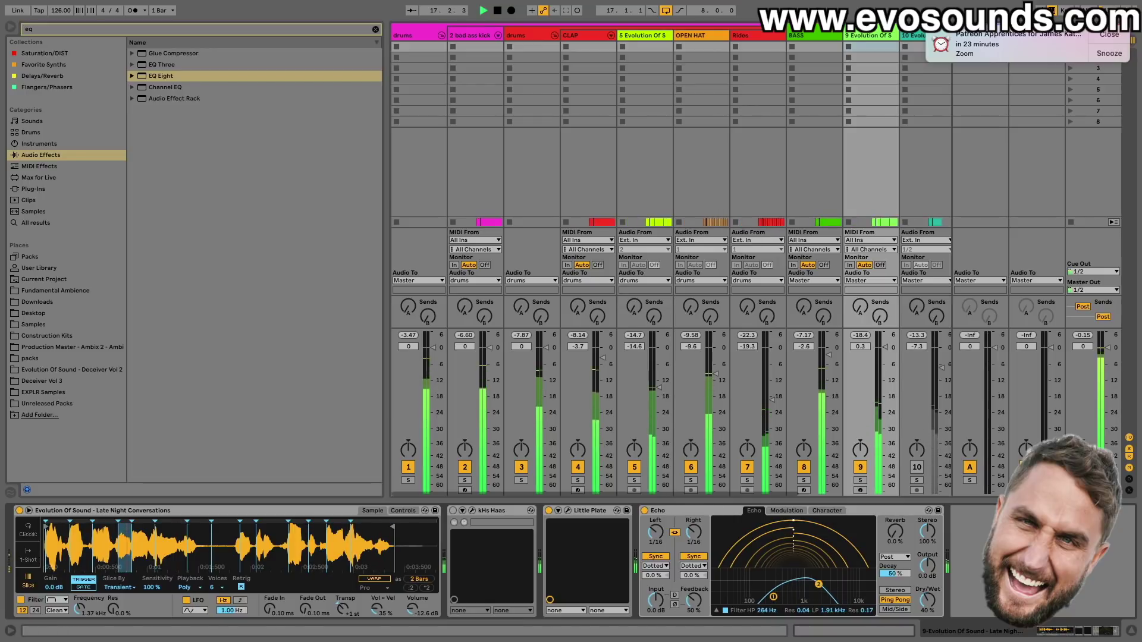
{"action": "key", "text": "Tab"}
- Add an extra three-layer clap at the end of bar 4 in the first CLAP clip and duplicate that clip over bars 21 to 25
{"action": "scroll", "coordinate": [602, 350], "scroll_direction": "down", "scroll_amount": 5}
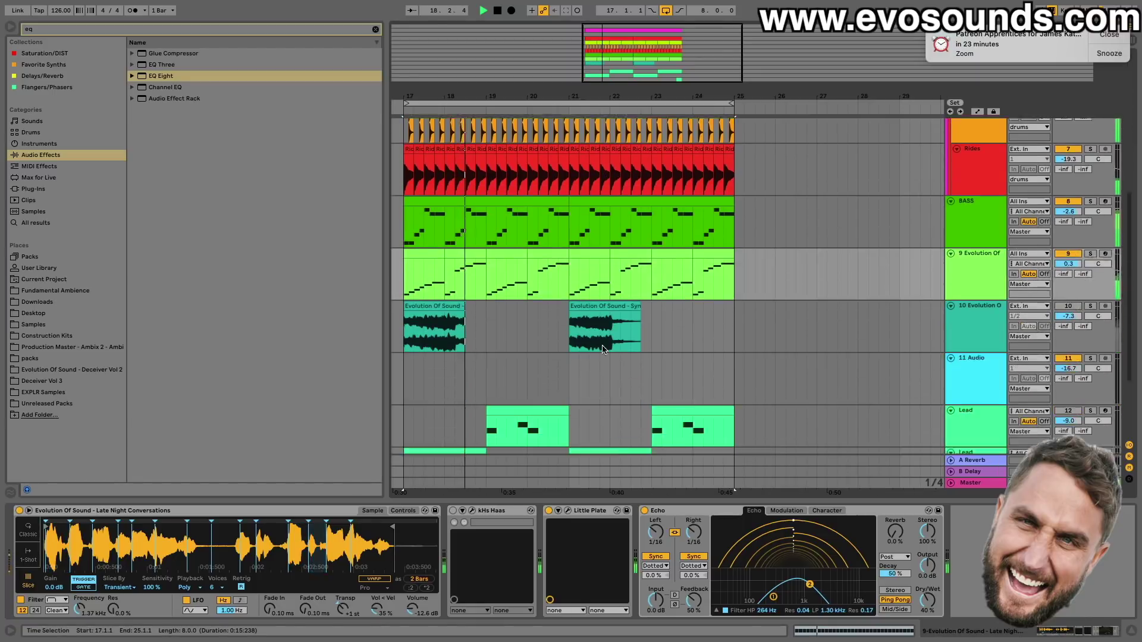
{"action": "scroll", "coordinate": [602, 351], "scroll_direction": "up", "scroll_amount": 2}
{"action": "scroll", "coordinate": [601, 347], "scroll_direction": "up", "scroll_amount": 5}
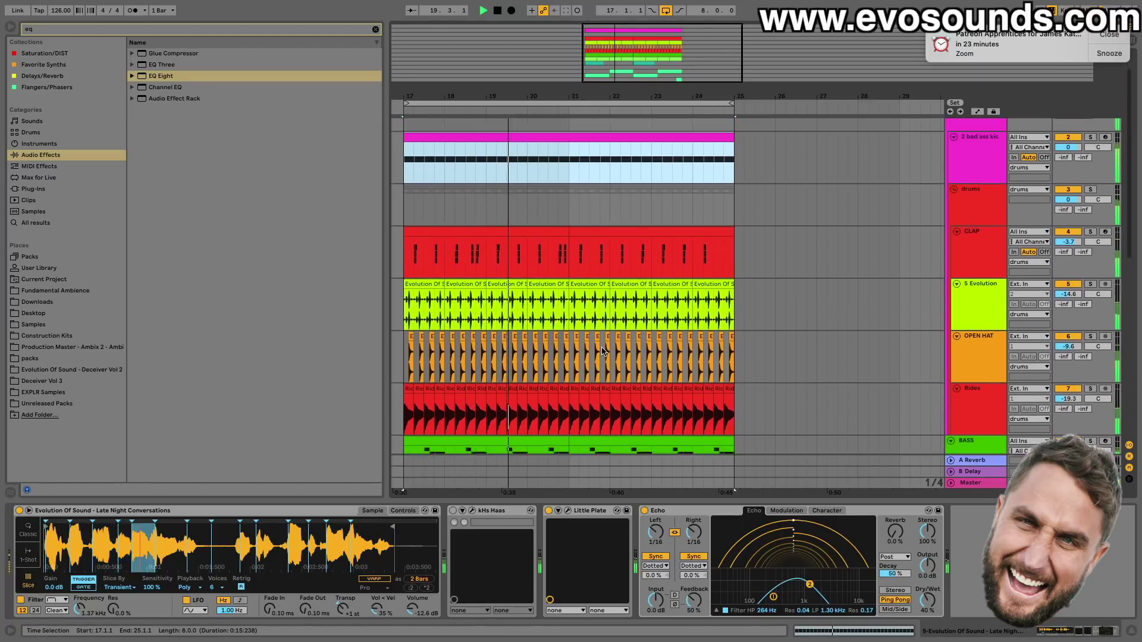
{"action": "left_click", "coordinate": [560, 259]}
{"action": "double_click", "coordinate": [560, 259]}
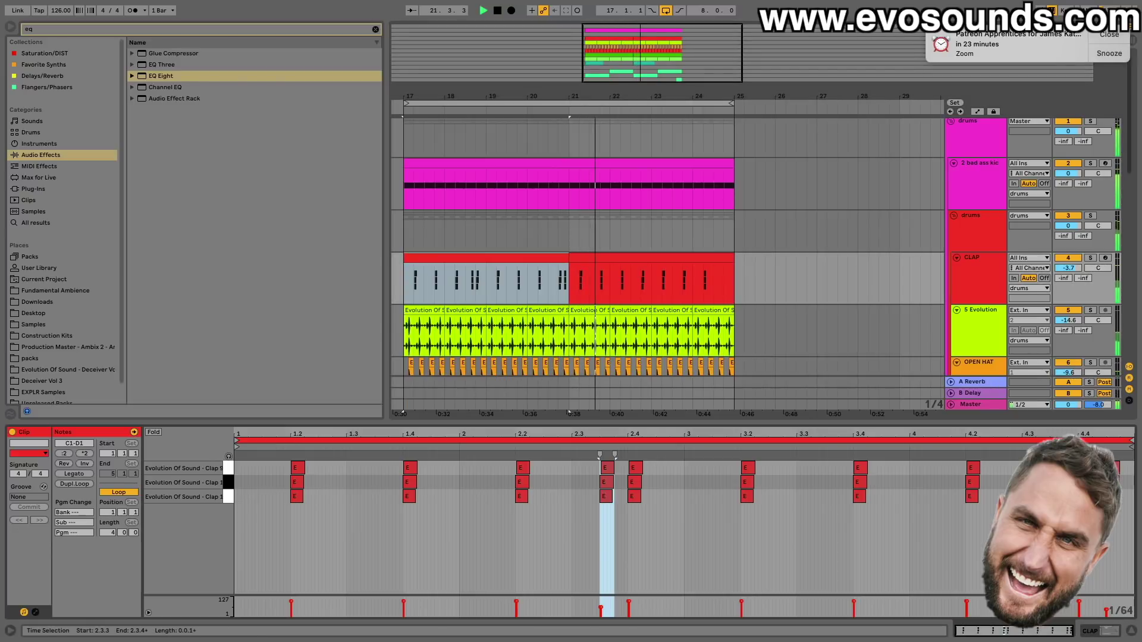
{"action": "left_click", "coordinate": [1120, 451]}
{"action": "key", "text": "space"}
{"action": "key", "text": "space"}
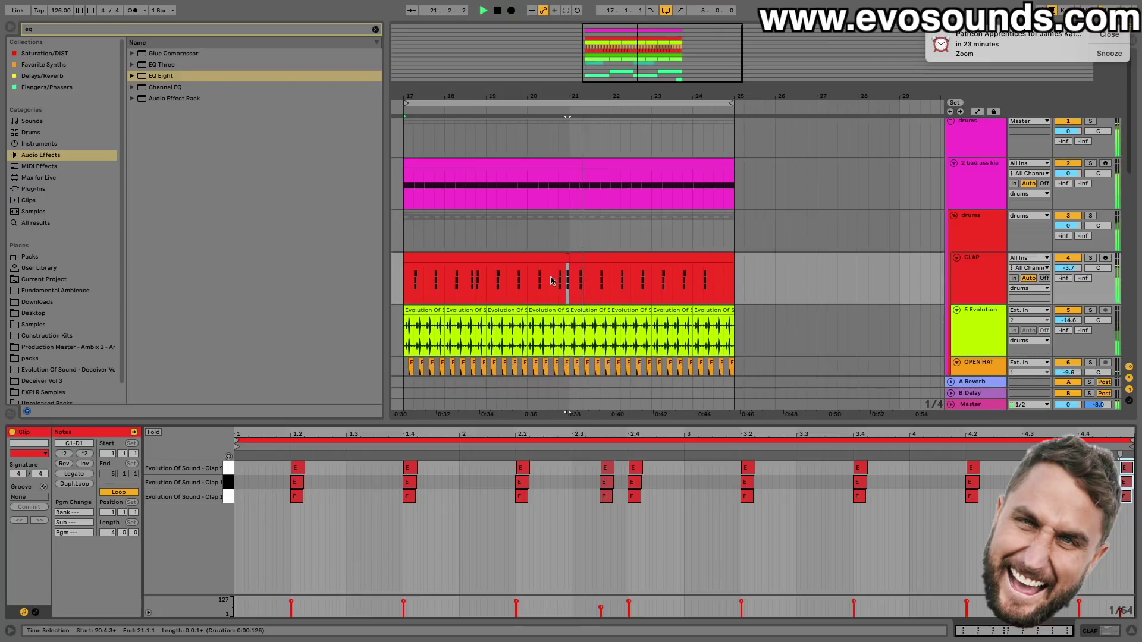
{"action": "left_click", "coordinate": [530, 257]}
{"action": "key", "text": "ctrl+d"}
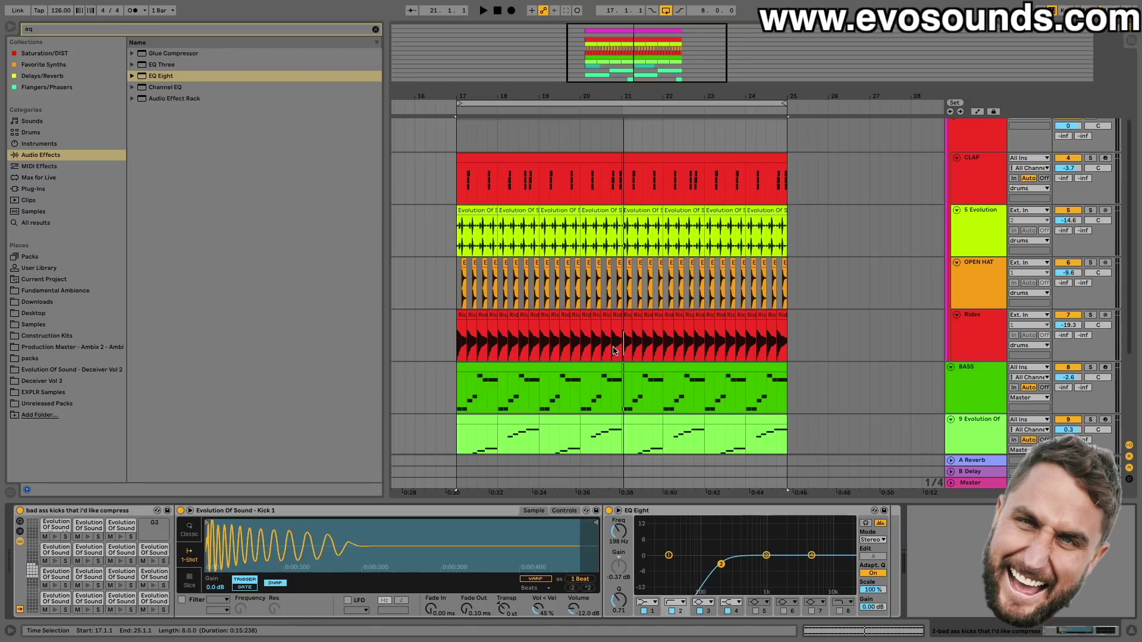
{"action": "scroll", "coordinate": [614, 349], "scroll_direction": "up", "scroll_amount": 3}
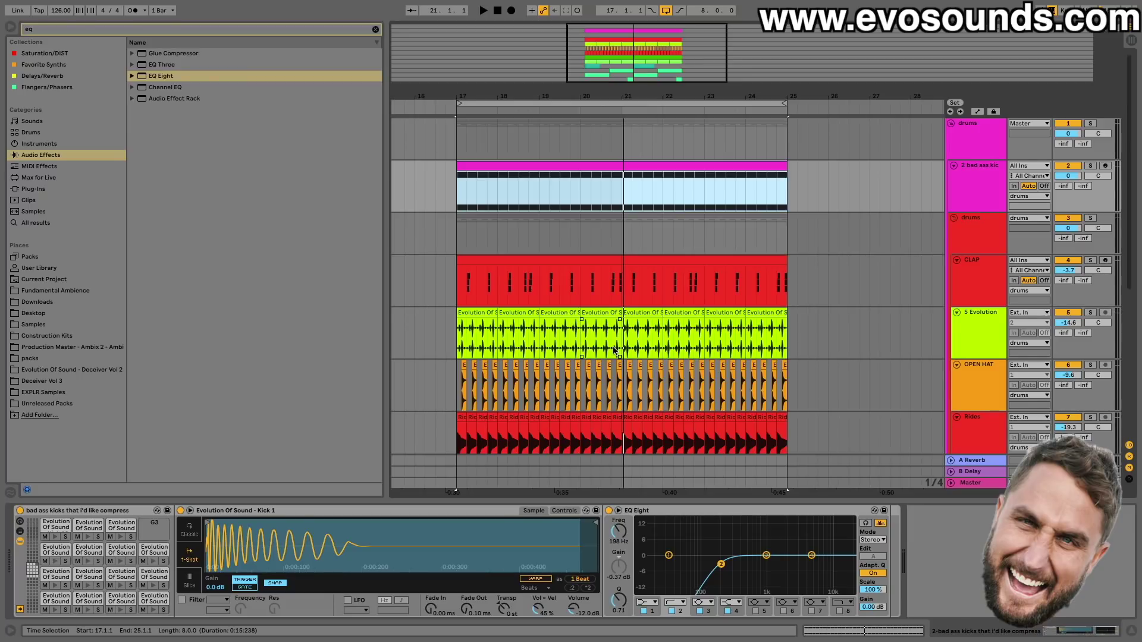
{"action": "scroll", "coordinate": [614, 349], "scroll_direction": "down", "scroll_amount": 5}
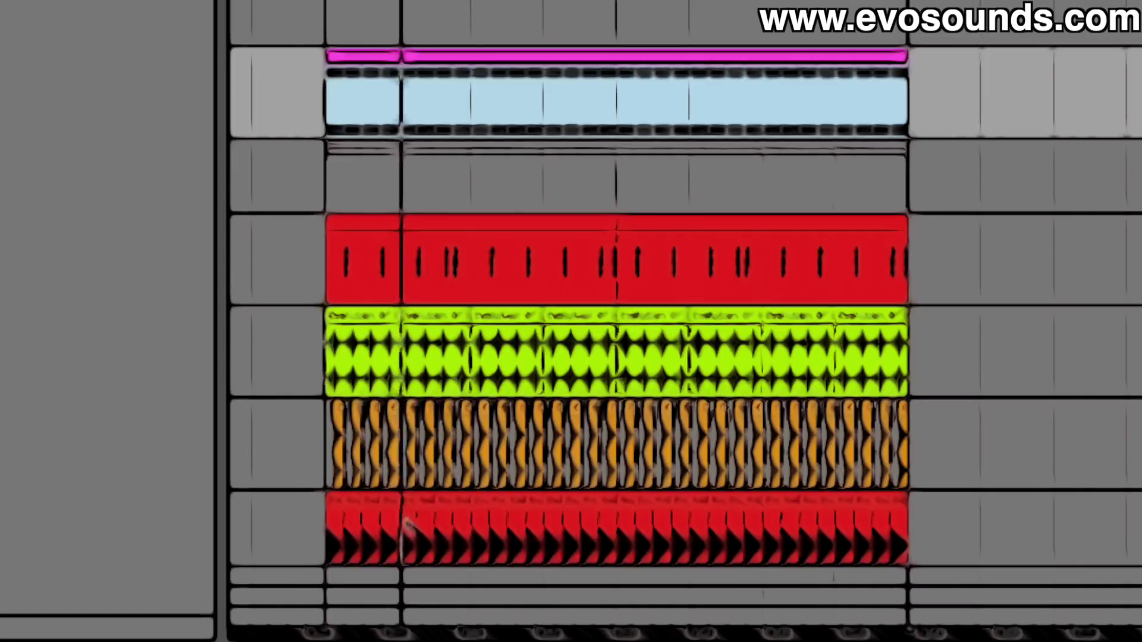
{"action": "scroll", "coordinate": [617, 357], "scroll_direction": "down", "scroll_amount": 2}
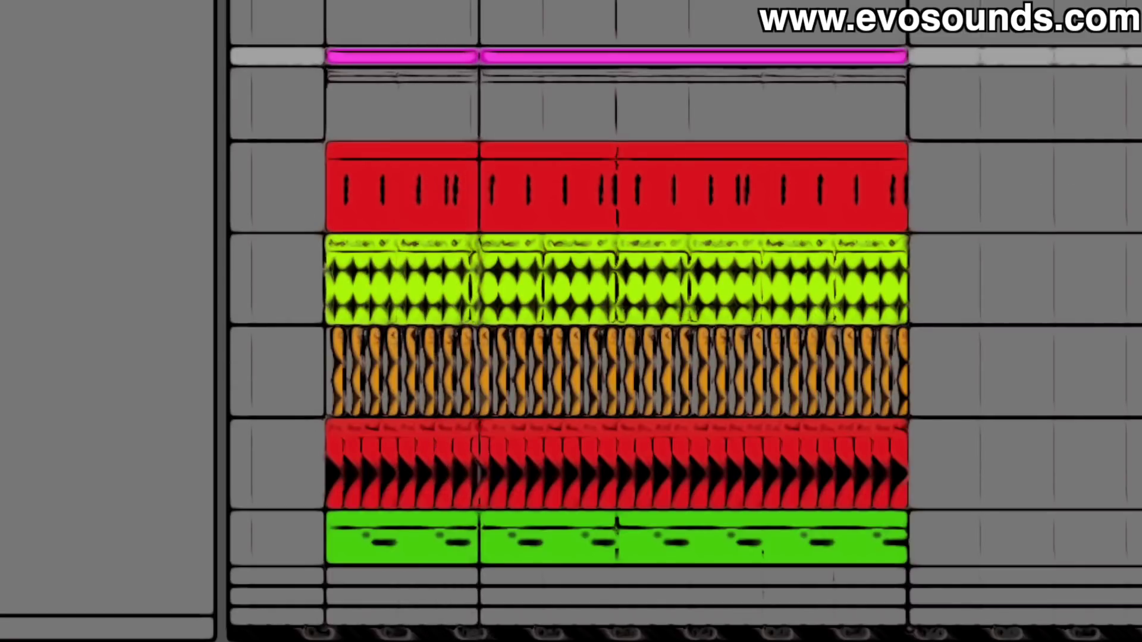